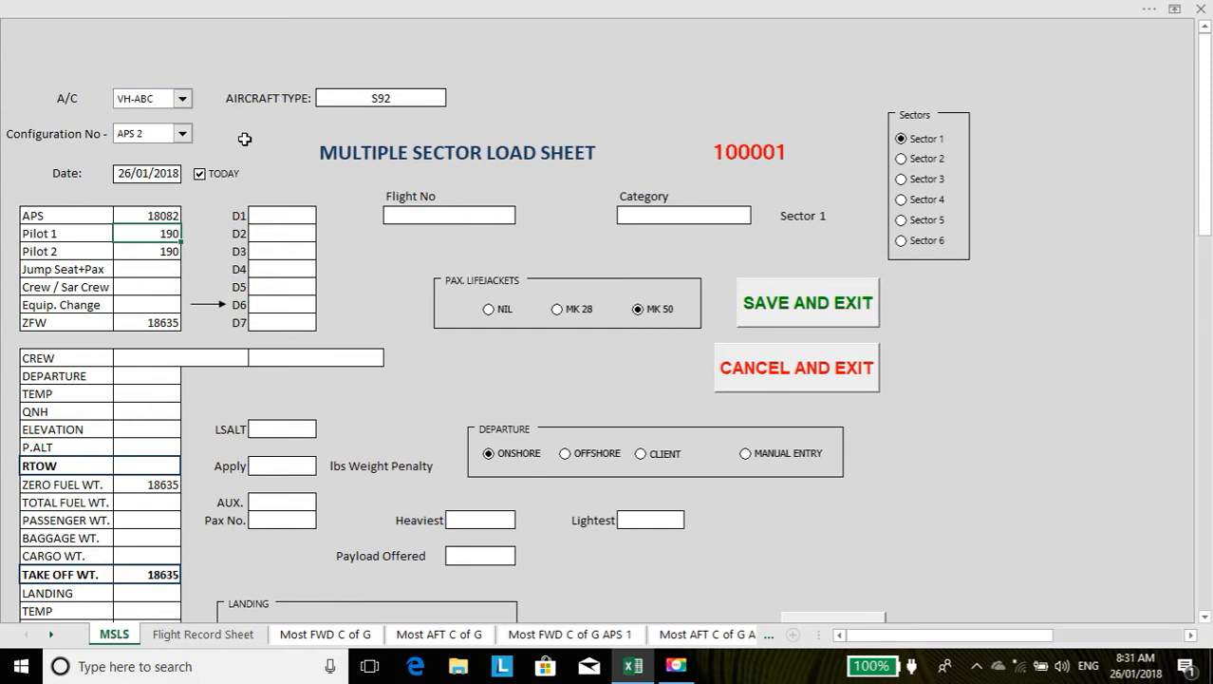
Select aircraft VH-ABC and switch the configuration number to APS 1 and back to APS 2.
click(183, 99)
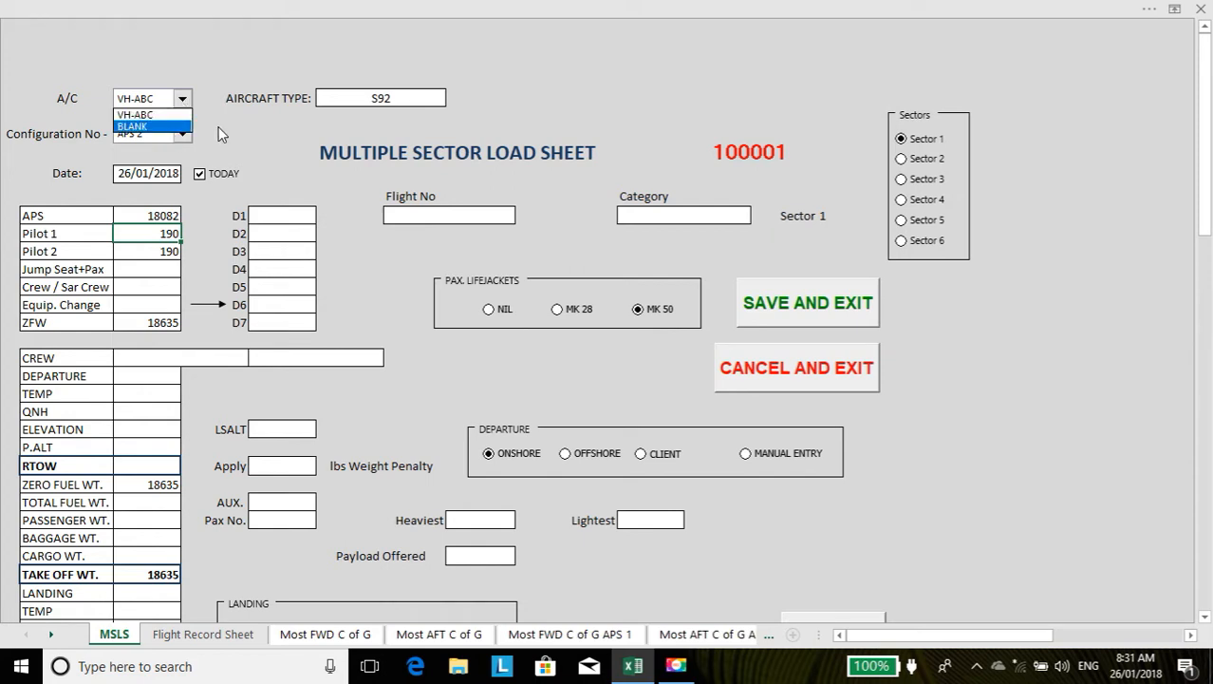
click(157, 115)
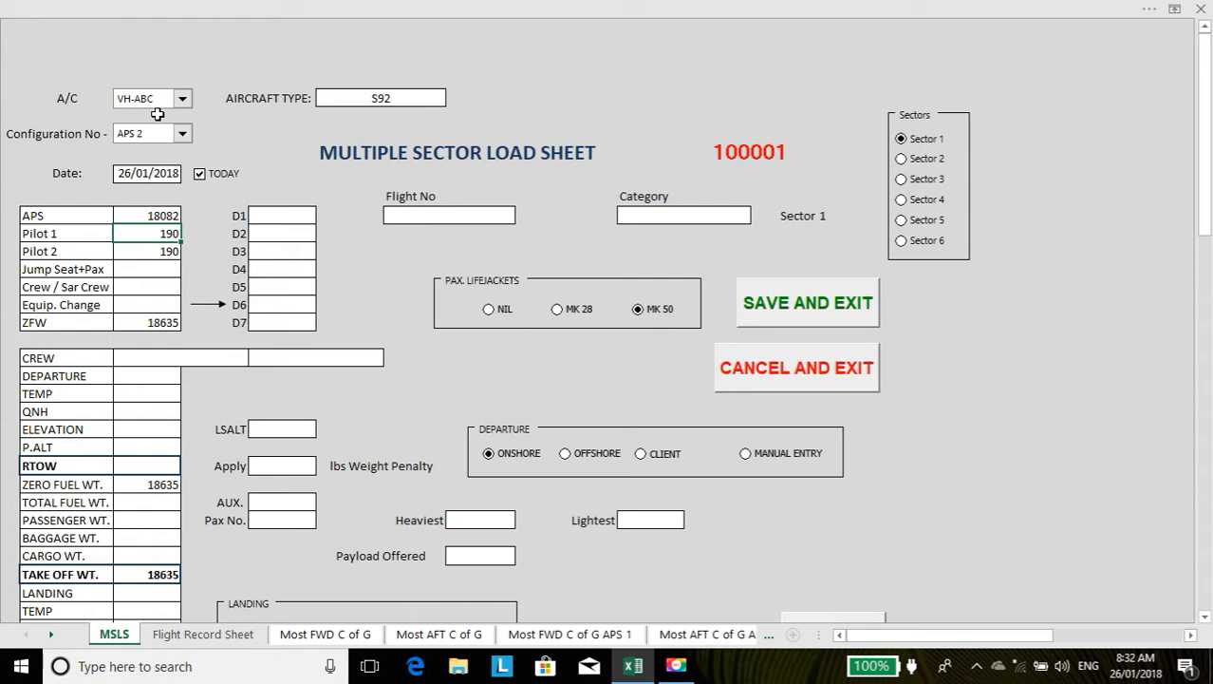
click(181, 134)
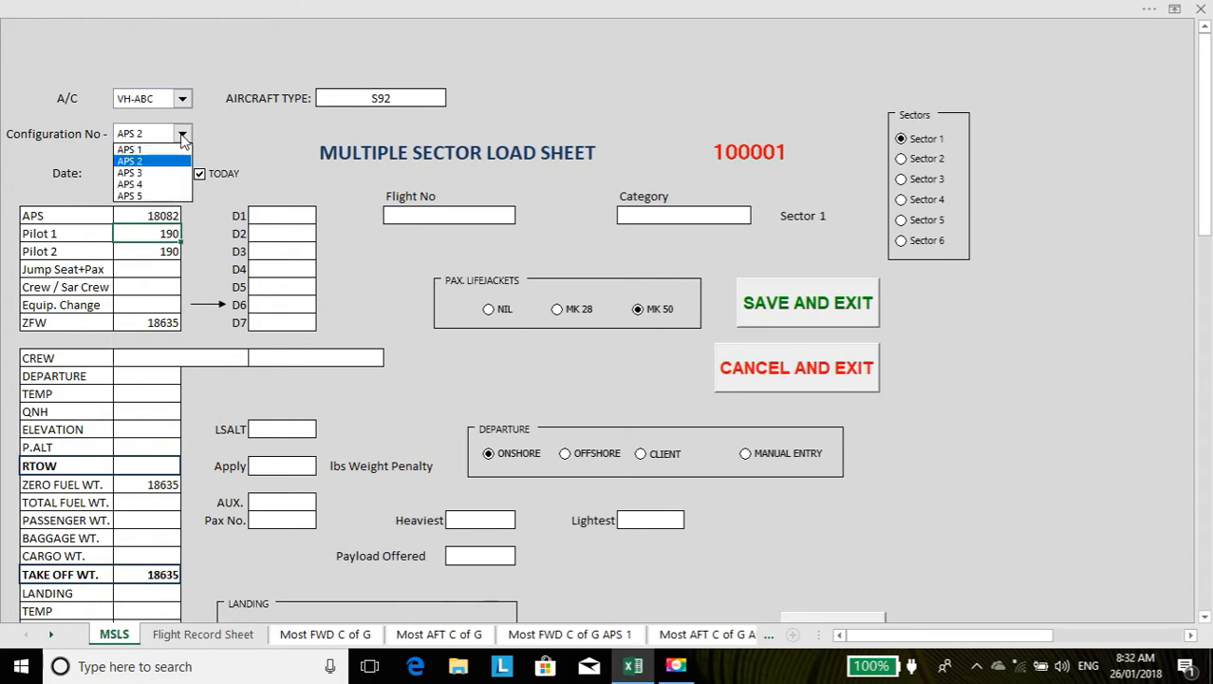
click(157, 149)
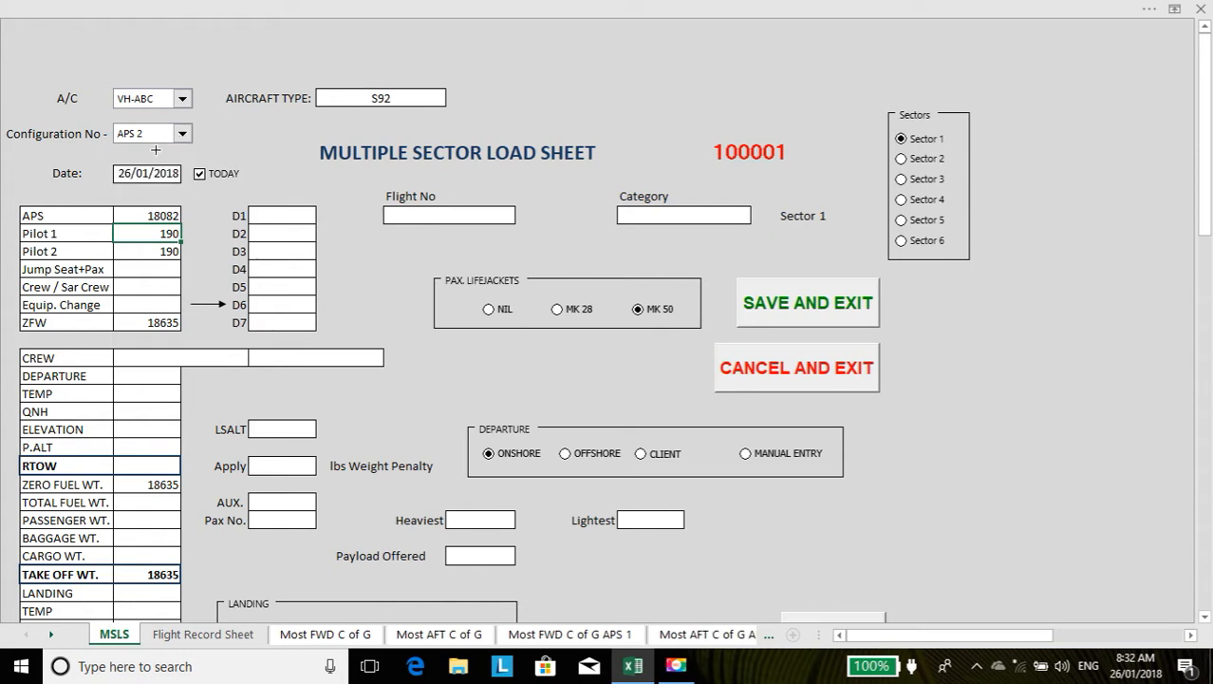
click(150, 215)
click(182, 134)
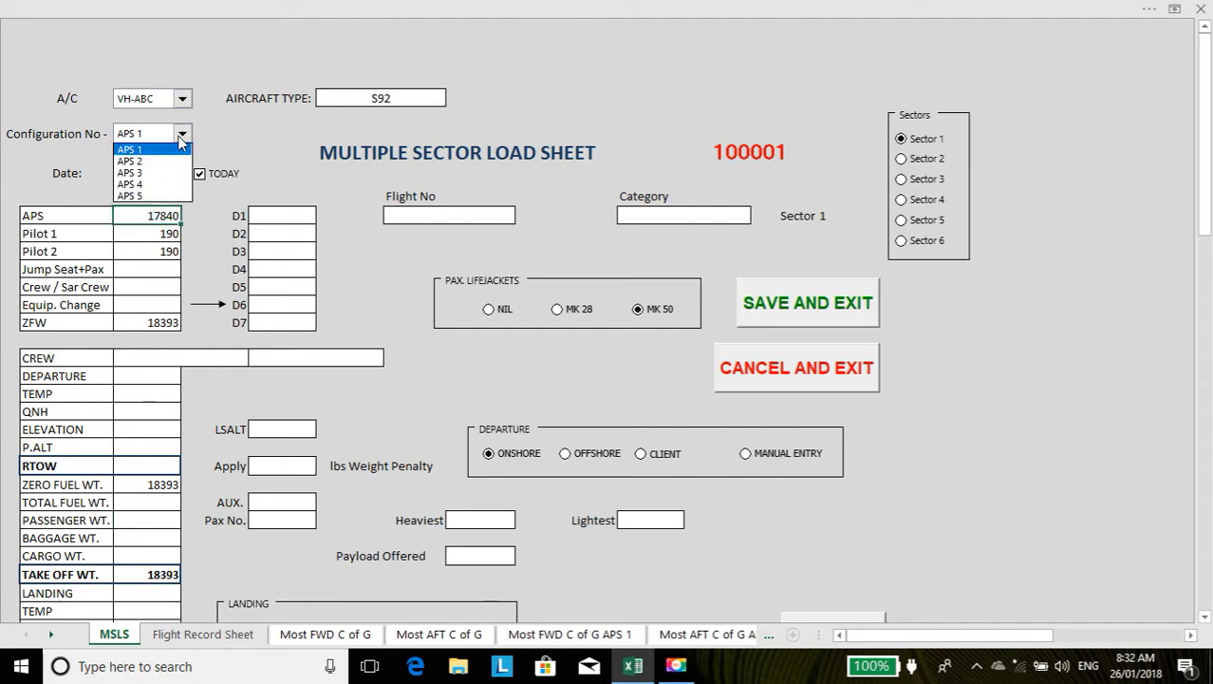
click(159, 161)
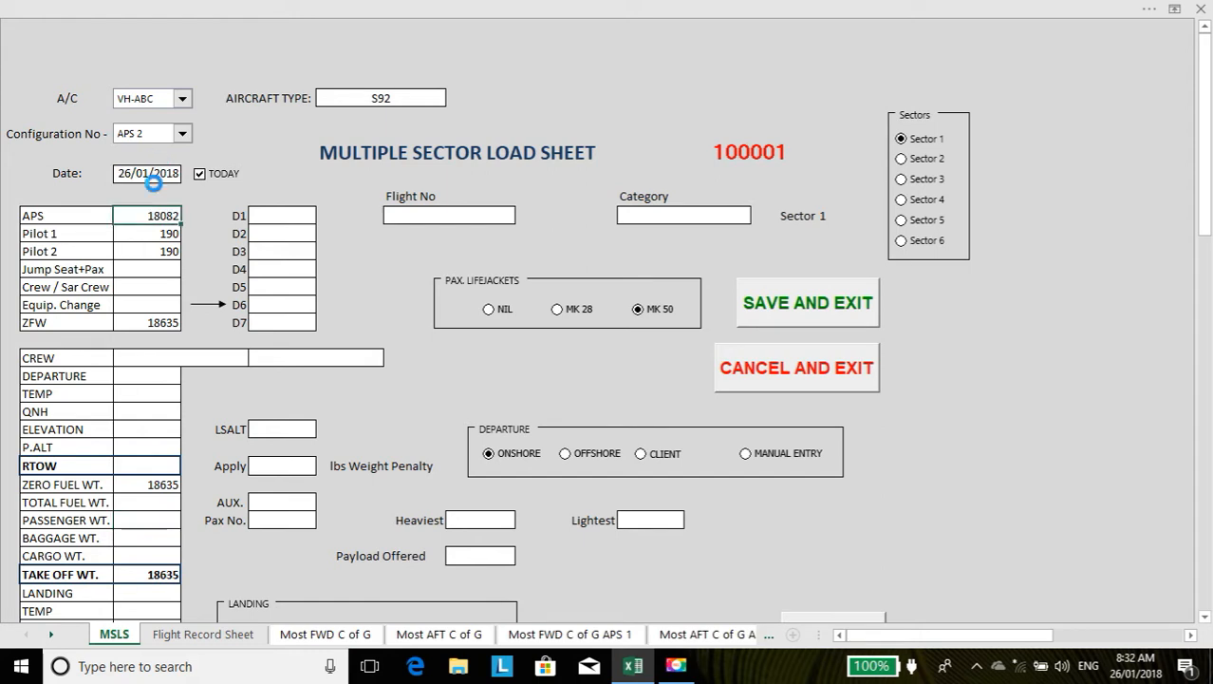
Turn the TODAY option for the date off and back on.
click(199, 177)
click(200, 176)
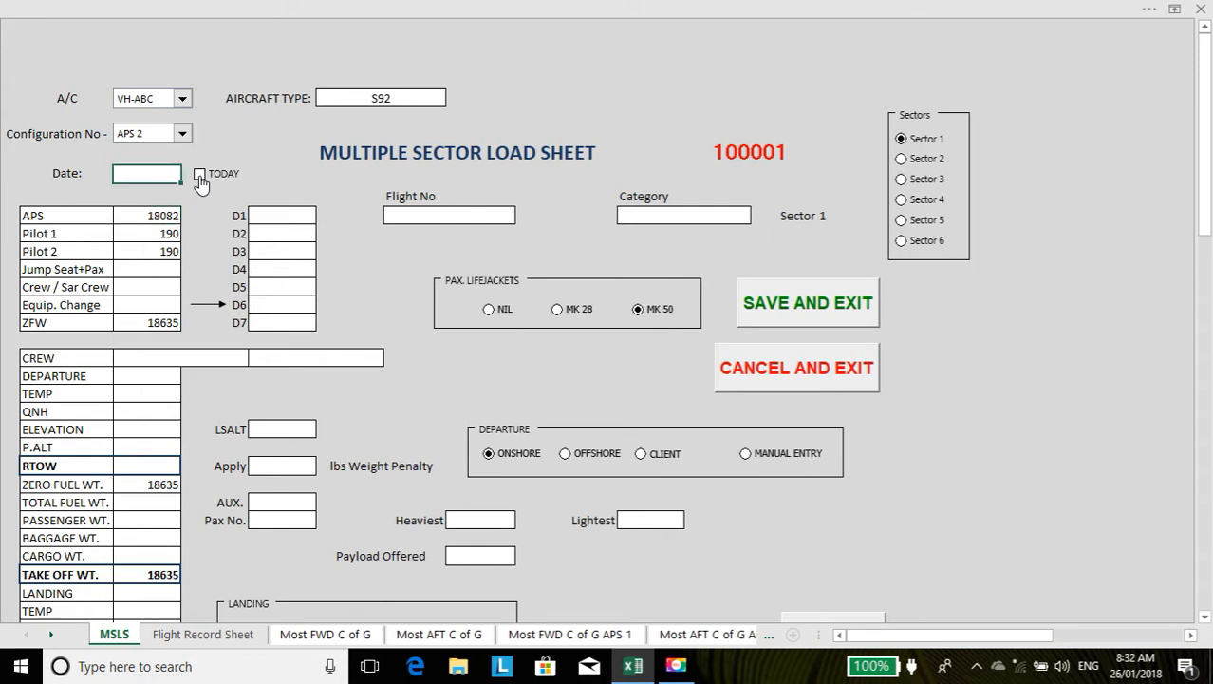
click(362, 97)
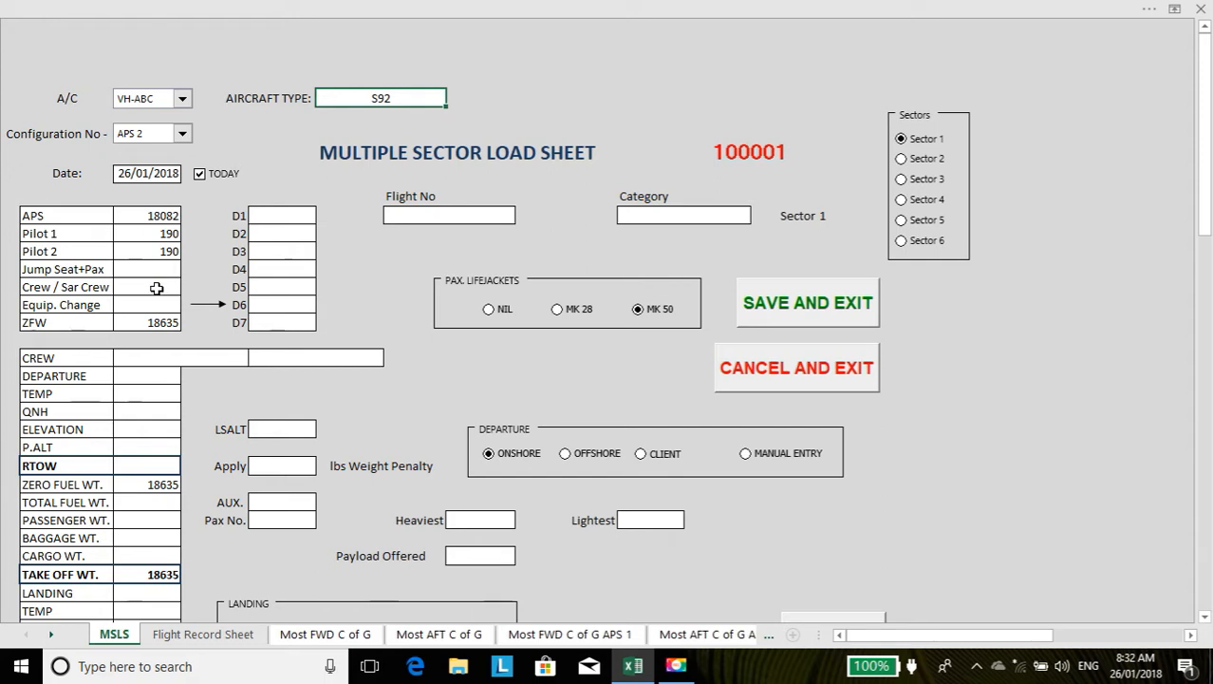
Enter equipment change weights of 20 in D3 and 15 in D5.
click(283, 251)
text(20)
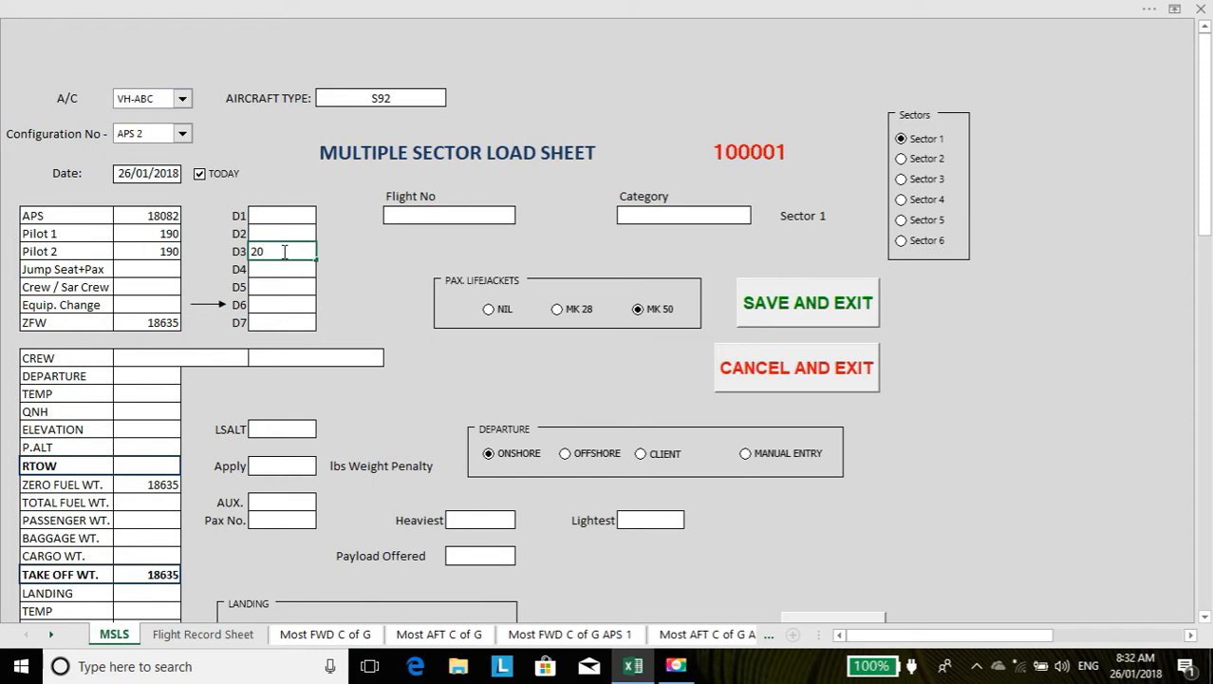
key(Return)
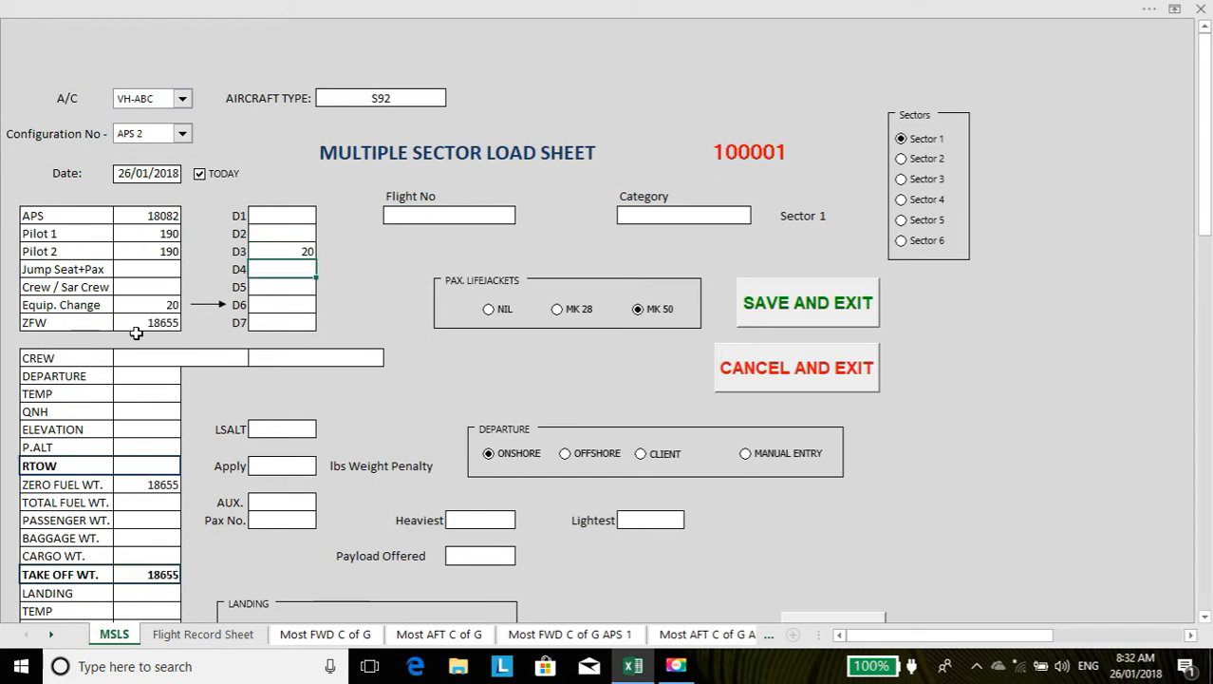
click(294, 285)
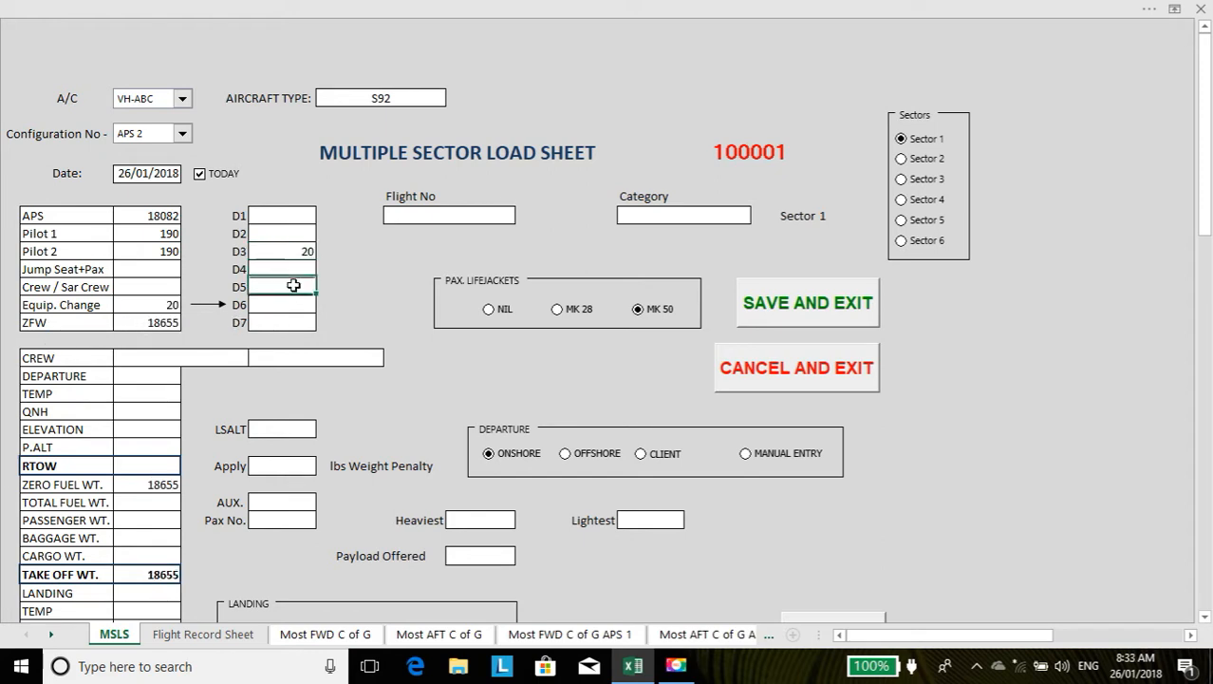
text(15)
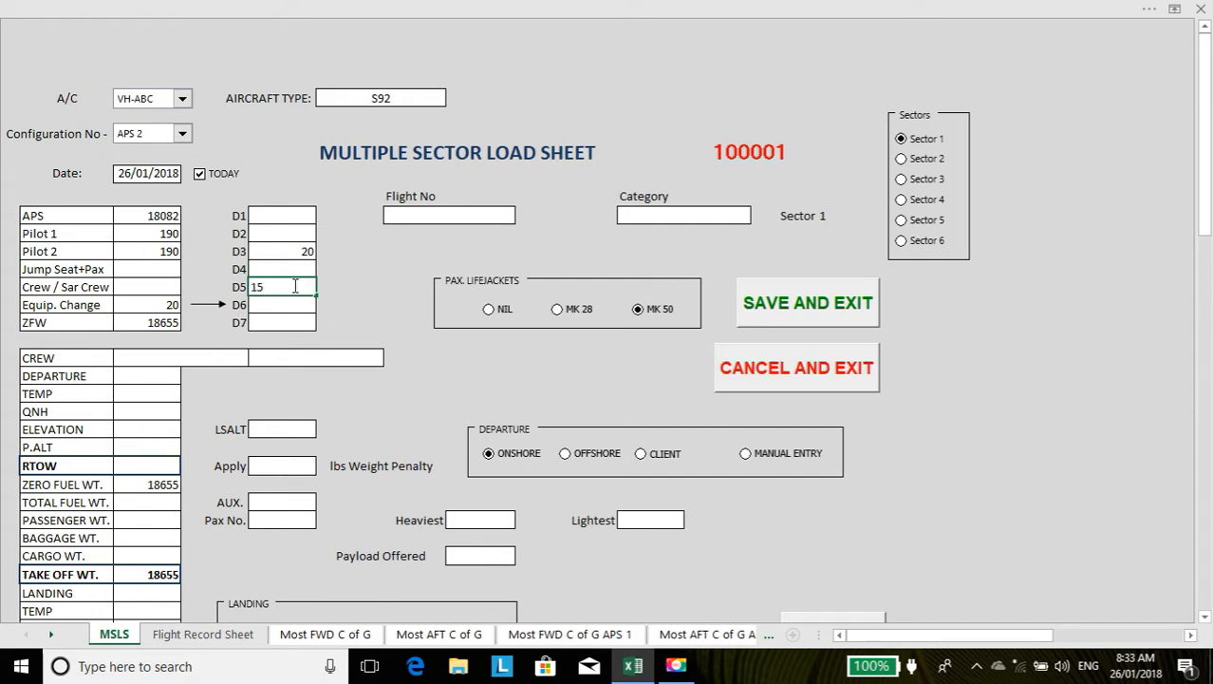
key(Return)
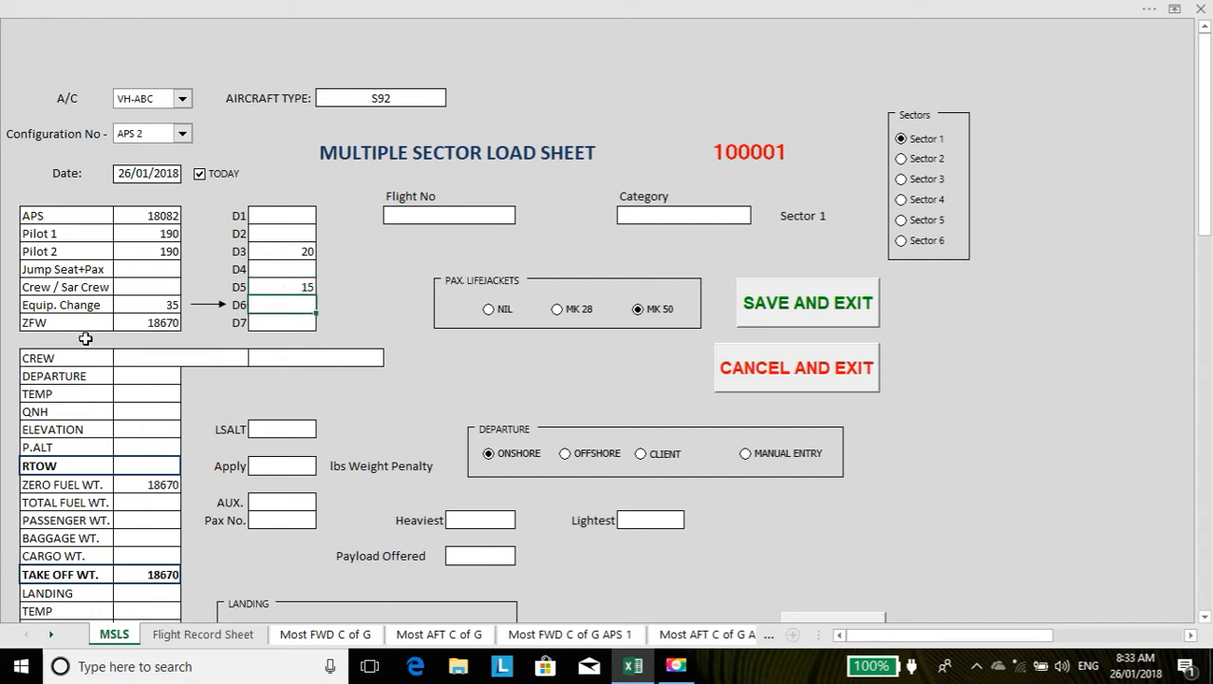
Clear the equipment change weights from D3 and D5.
click(302, 252)
key(BackSpace)
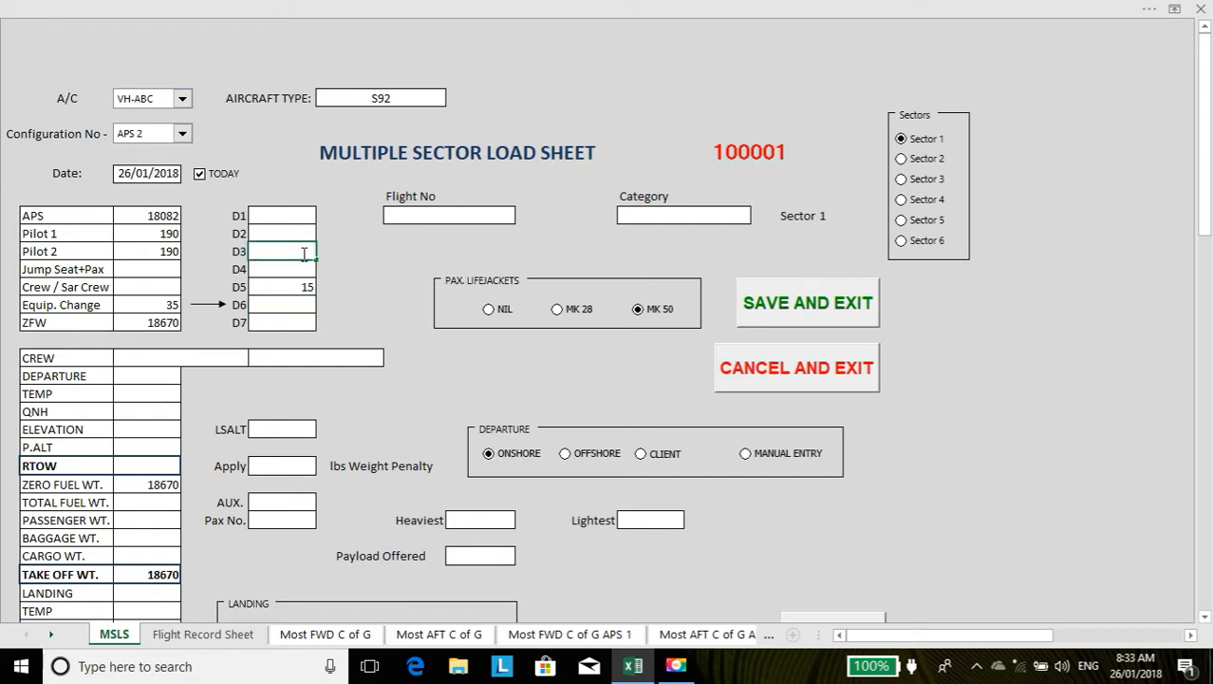
key(Return)
key(Return)
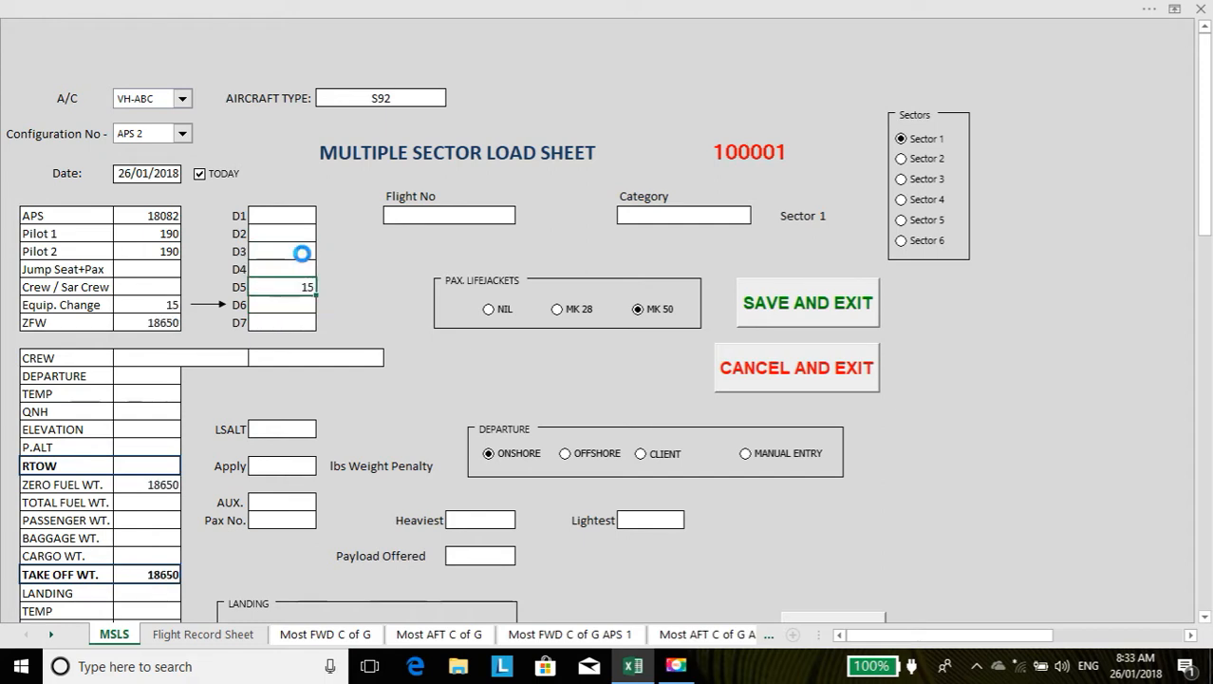
key(BackSpace)
key(Return)
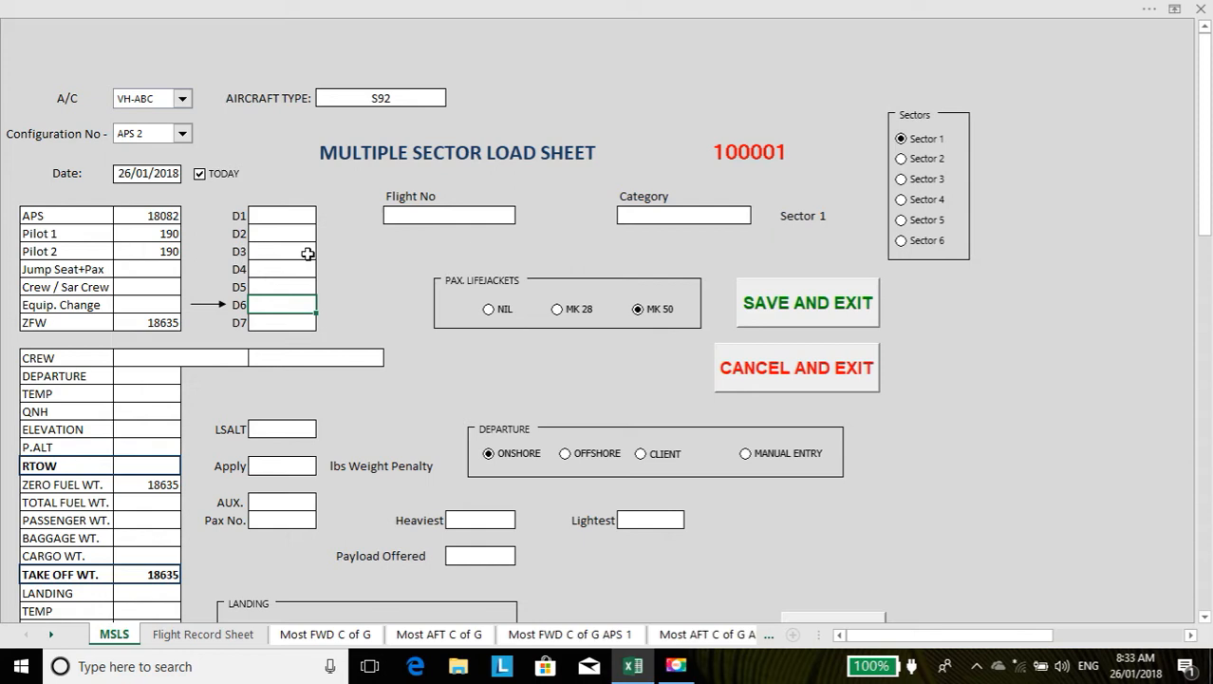
Enter flight number H50061A and category CAT for Sector 1.
click(446, 217)
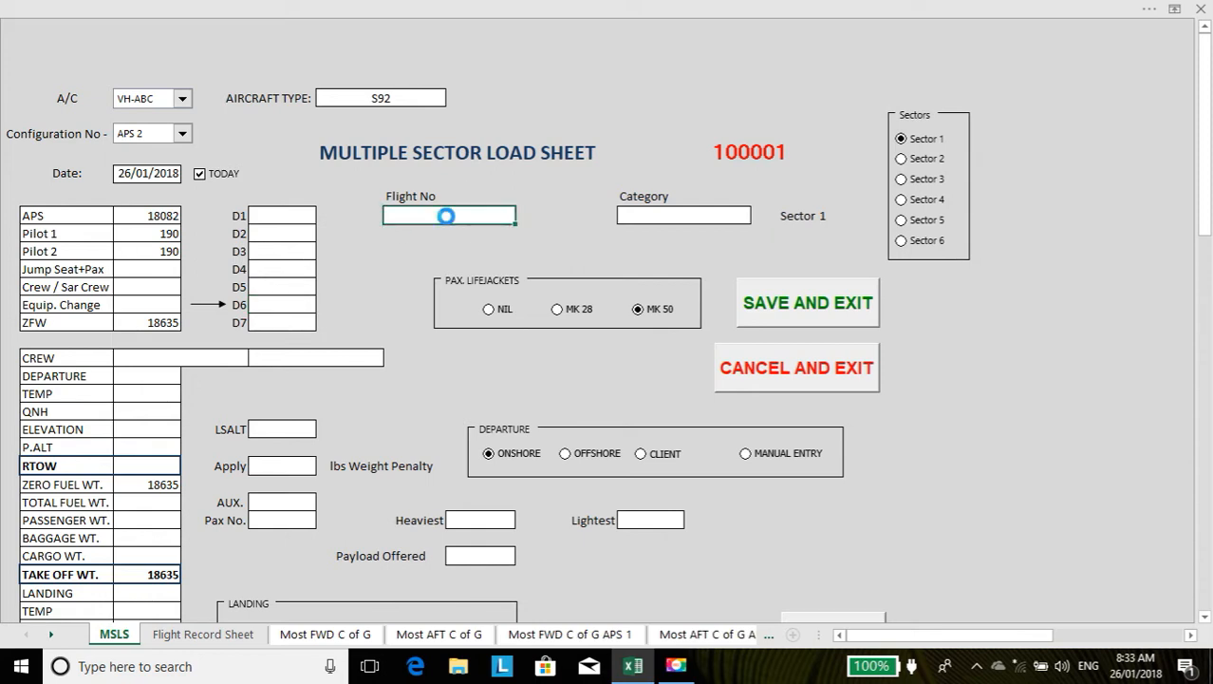
text(H50061A)
click(691, 214)
text(CAT)
key(BackSpace)
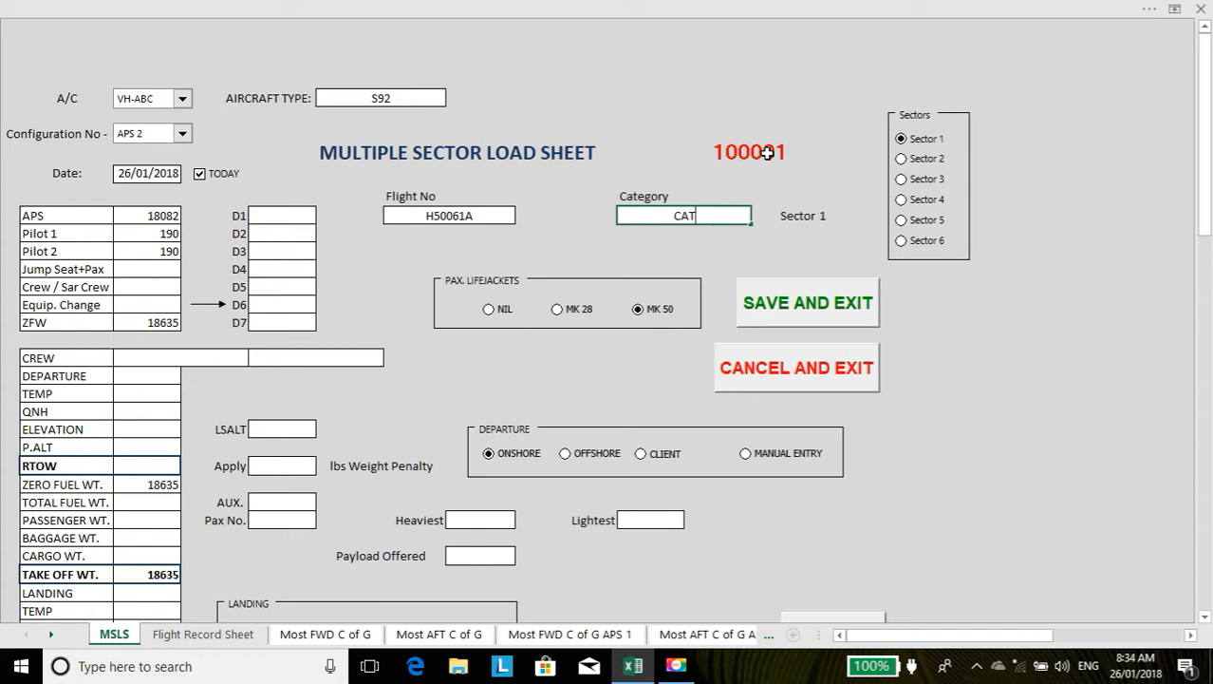
click(205, 357)
Switch the passenger lifejackets to NIL and MK 28, and set them back to MK 50.
click(491, 343)
click(489, 310)
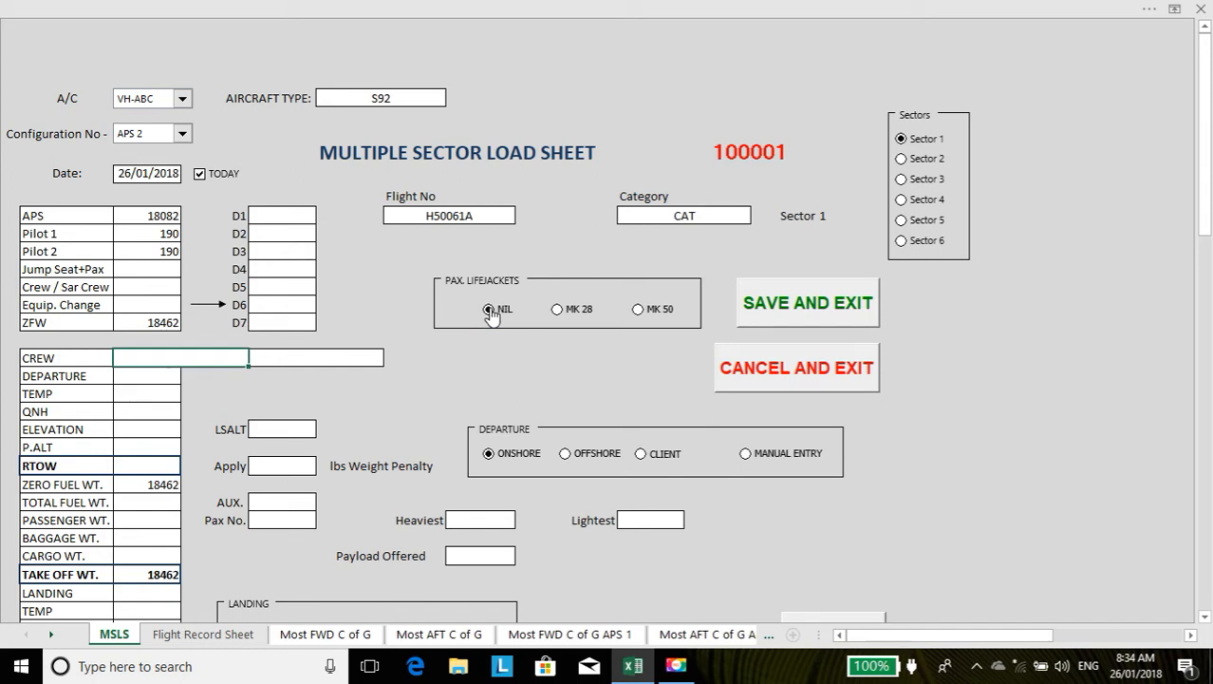
click(558, 311)
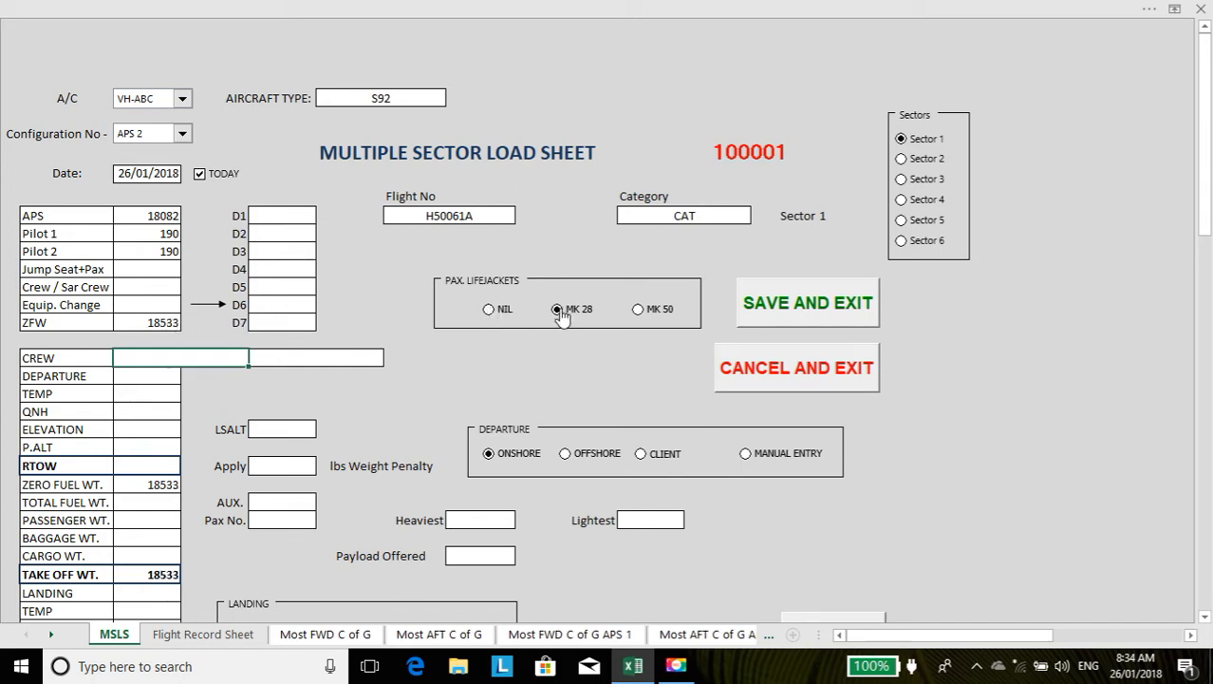
click(638, 310)
Fill in the surnames of both crew members in the CREW row.
text(SMITH)
key(Tab)
text(JON)
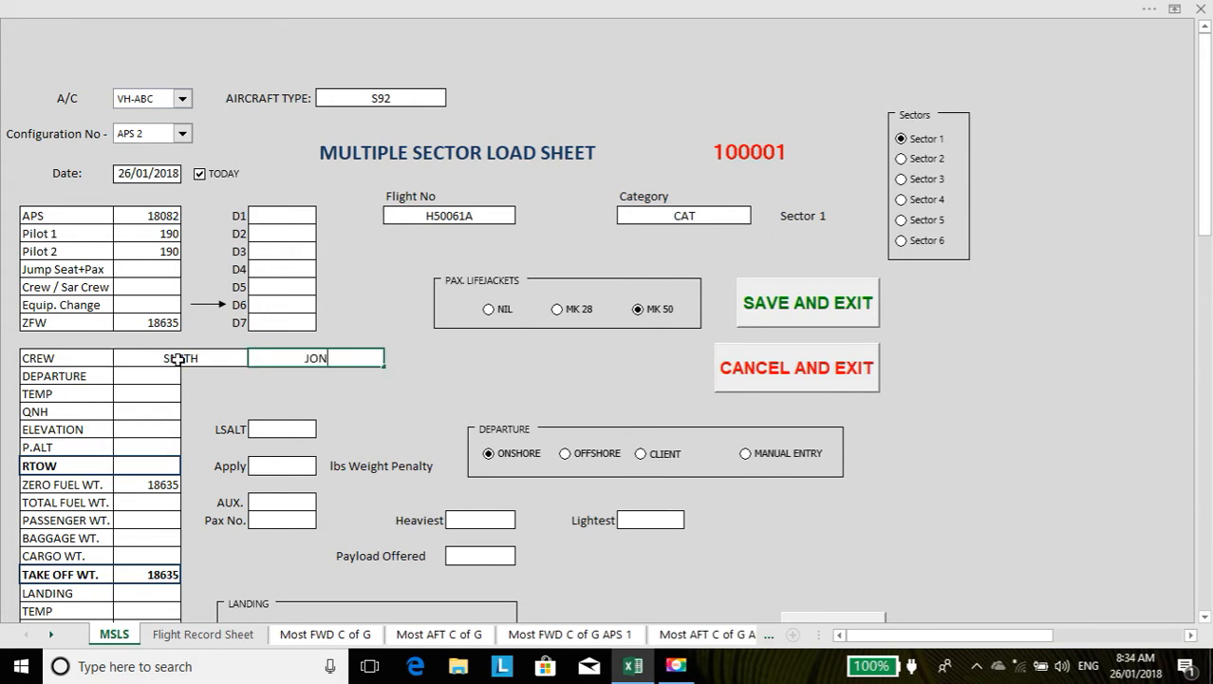
text(ES)
key(Return)
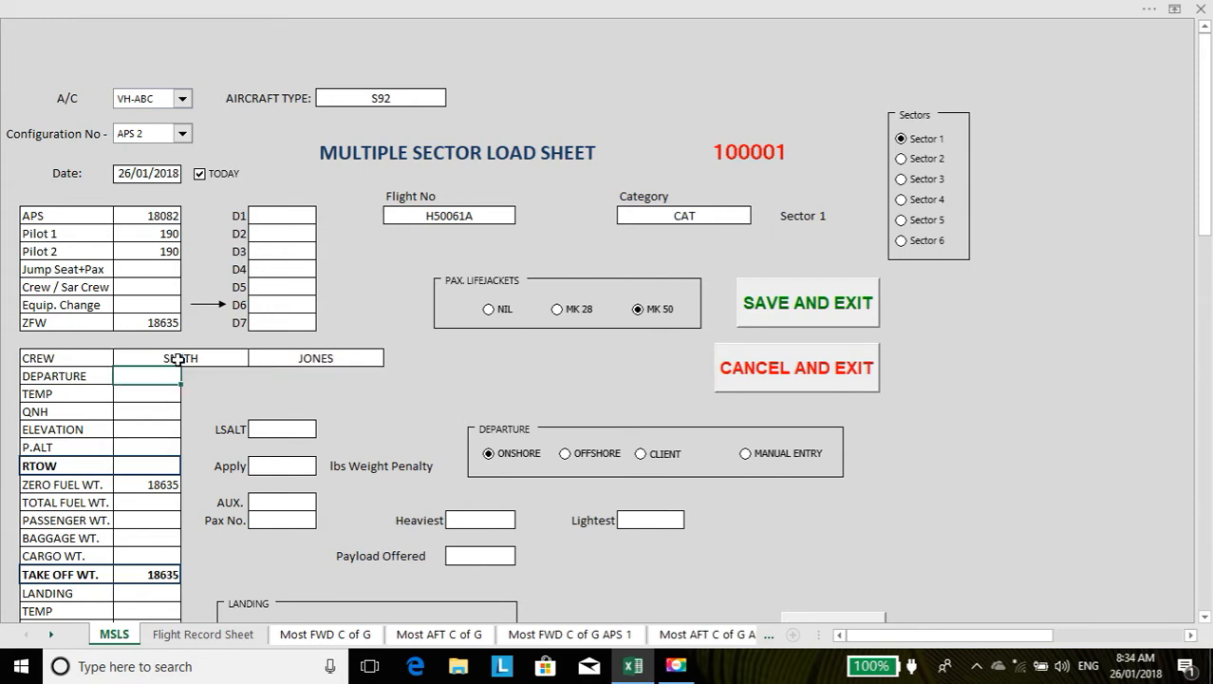
Enter departure YBRM with temperature 31, QNH 1008, elevation 57 and LSALT 1500.
text(YBRM)
key(Return)
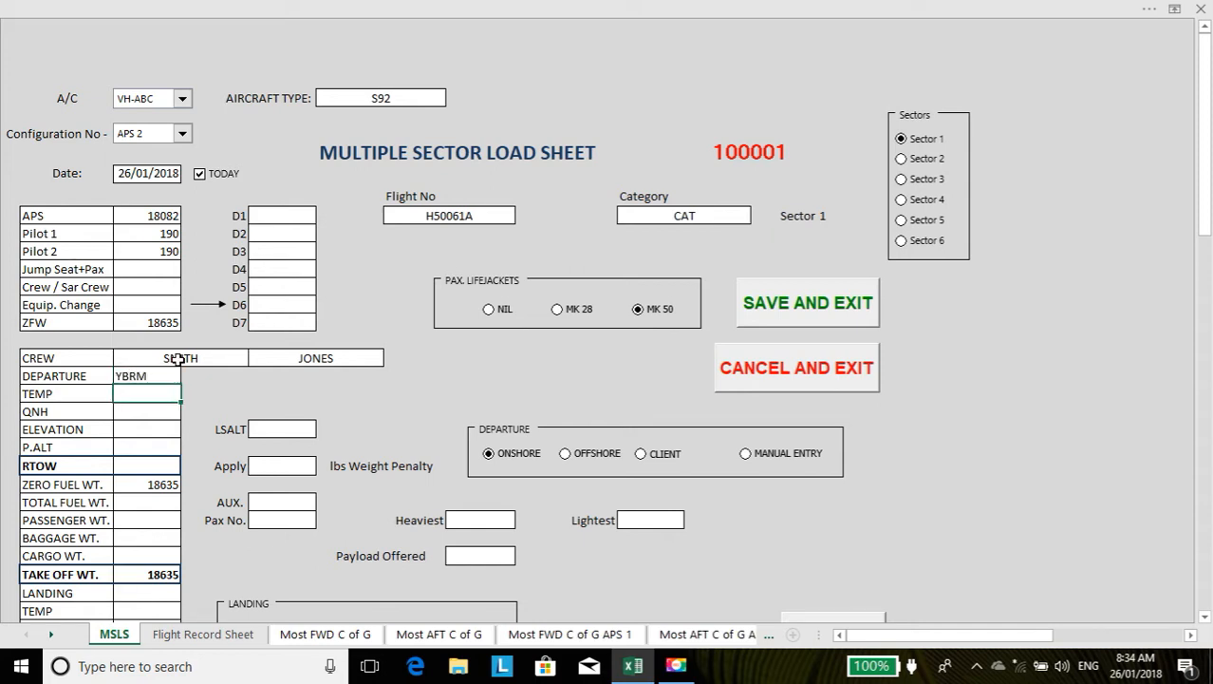
text(31)
key(Return)
text(1008)
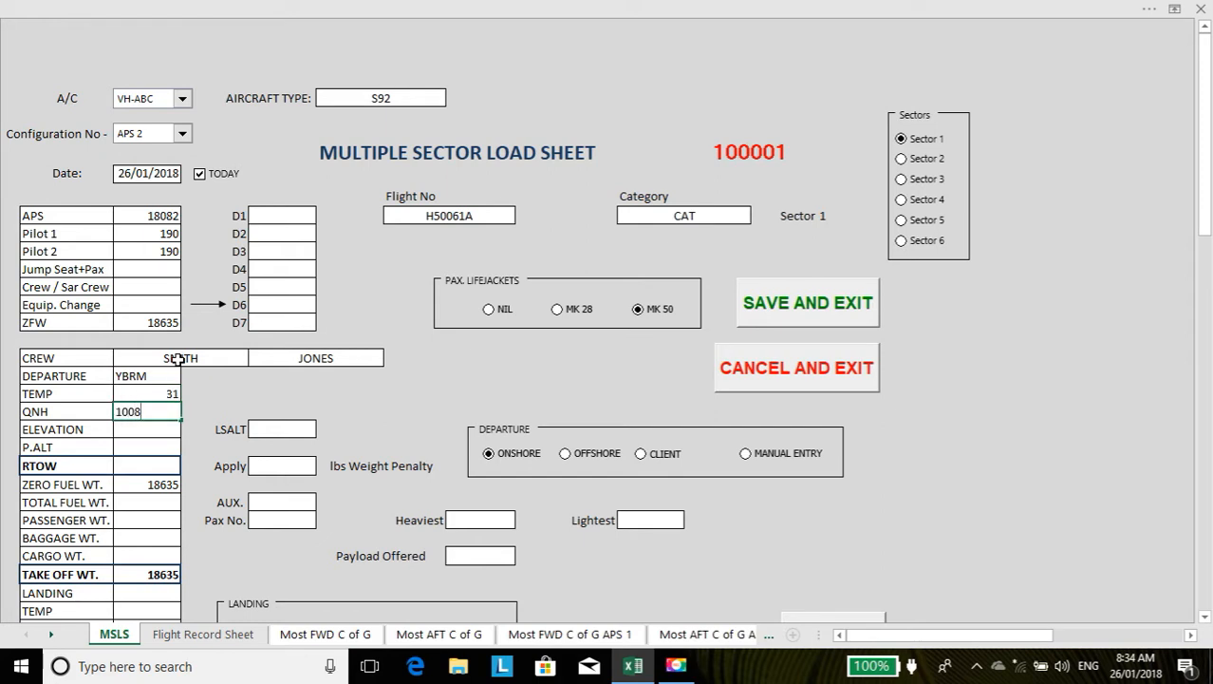
key(Return)
text(57)
key(Return)
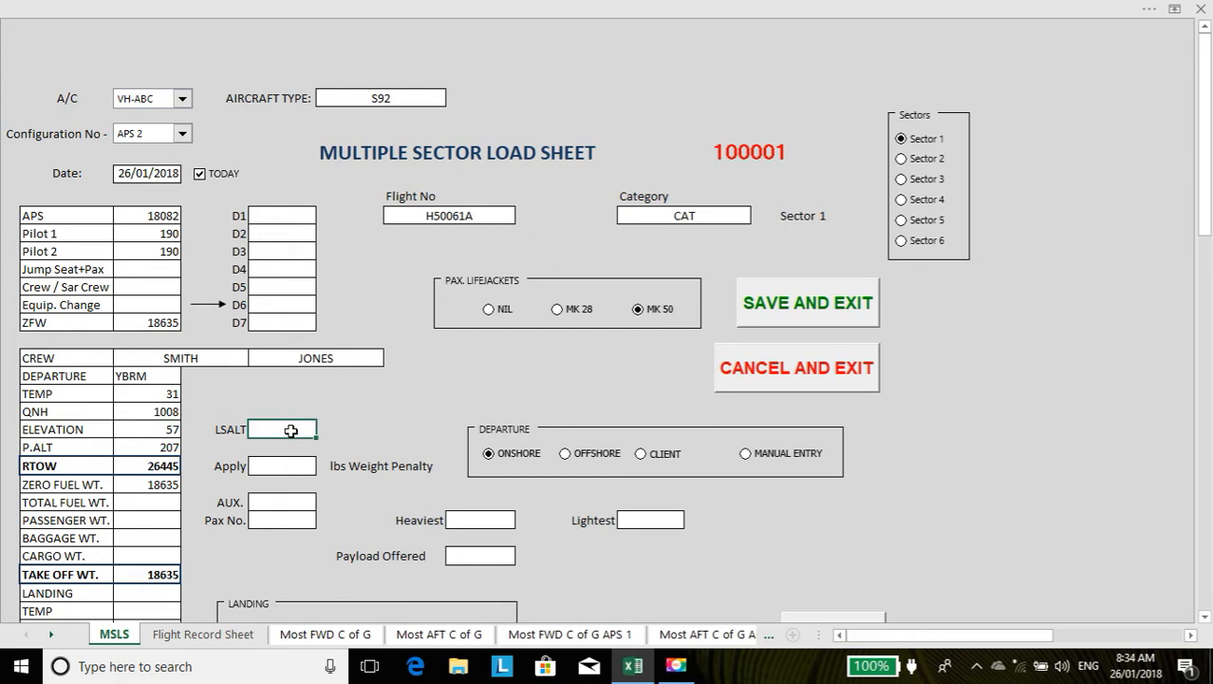
text(1500)
key(Return)
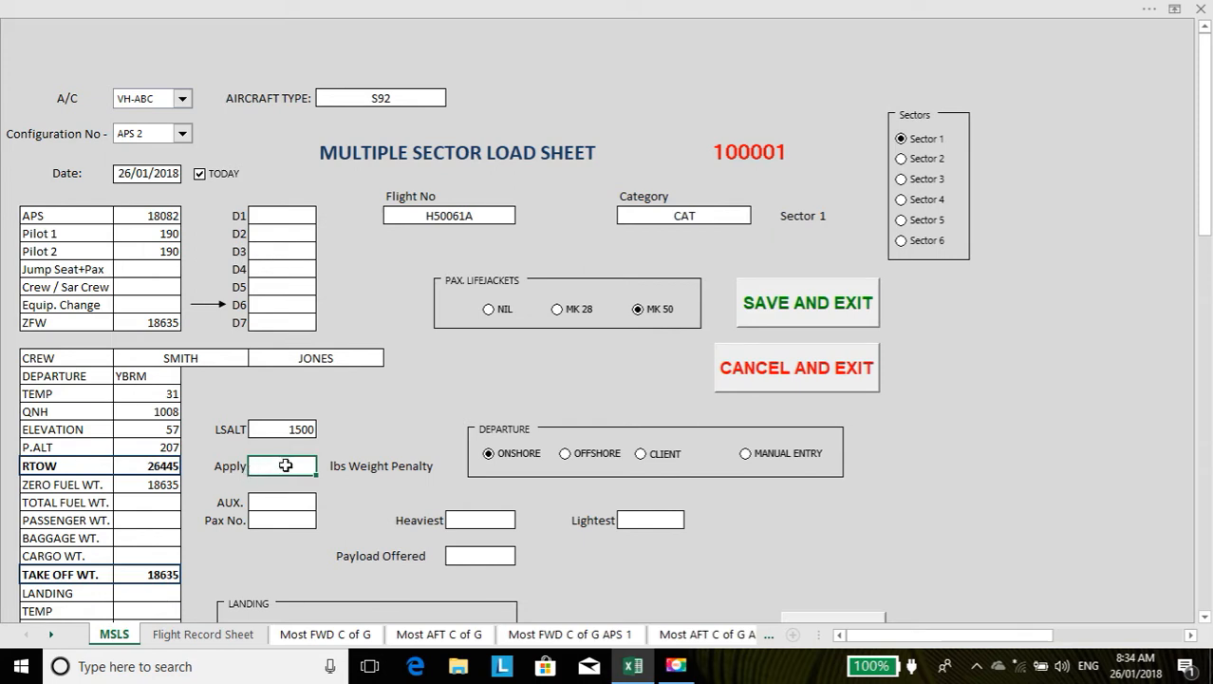
Try a 120 lbs weight penalty and the OFFSHORE departure option, clearing the penalty and restoring ONSHORE.
text(120)
key(Return)
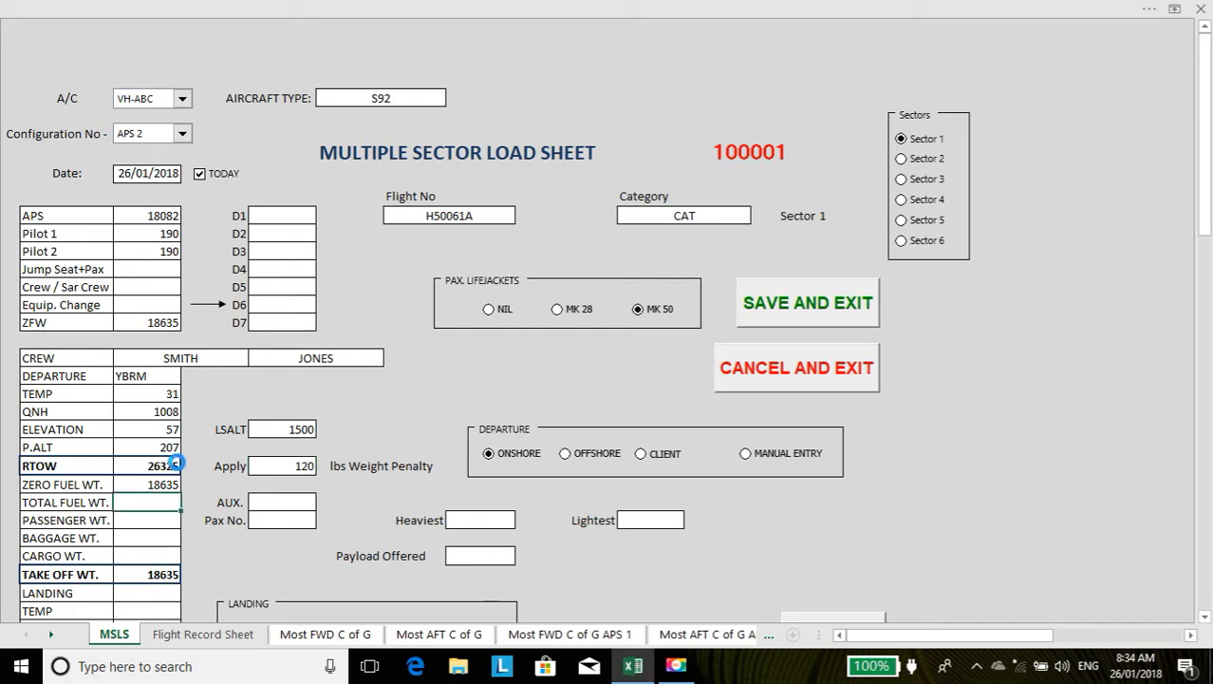
click(285, 467)
key(BackSpace)
key(Return)
click(566, 457)
click(488, 454)
Enter landing site YLBD with temperature 32, QNH 1009 and elevation 155.
click(1204, 619)
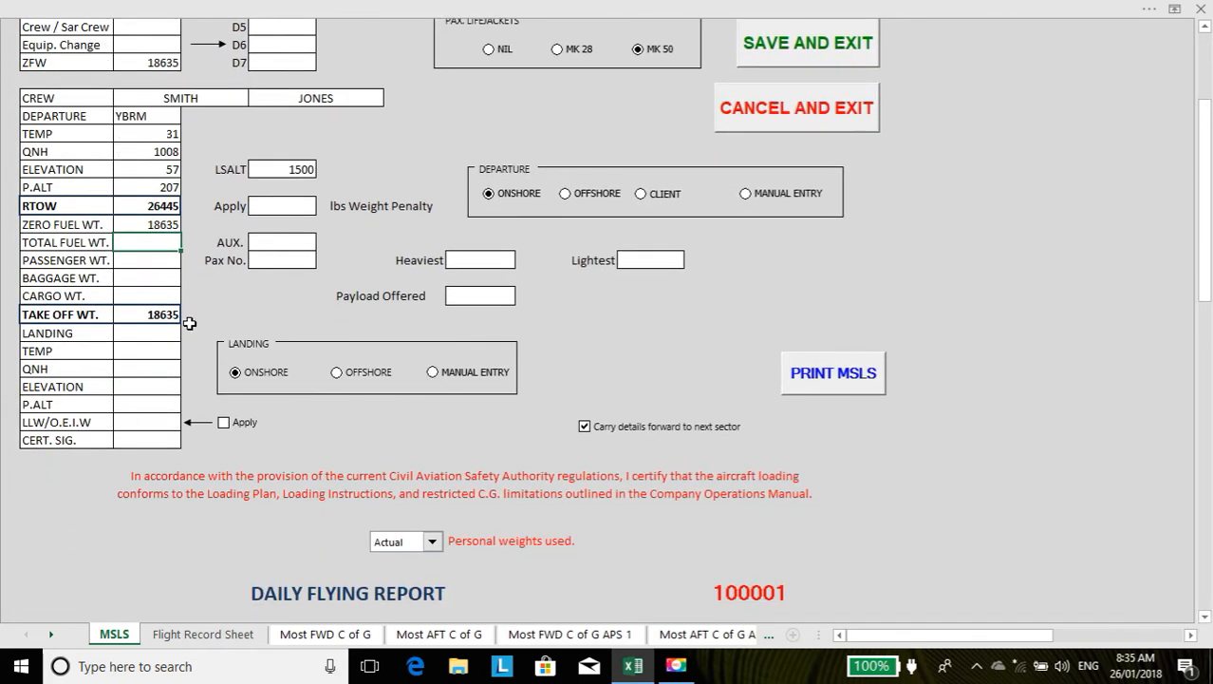
click(154, 334)
text(YLBD)
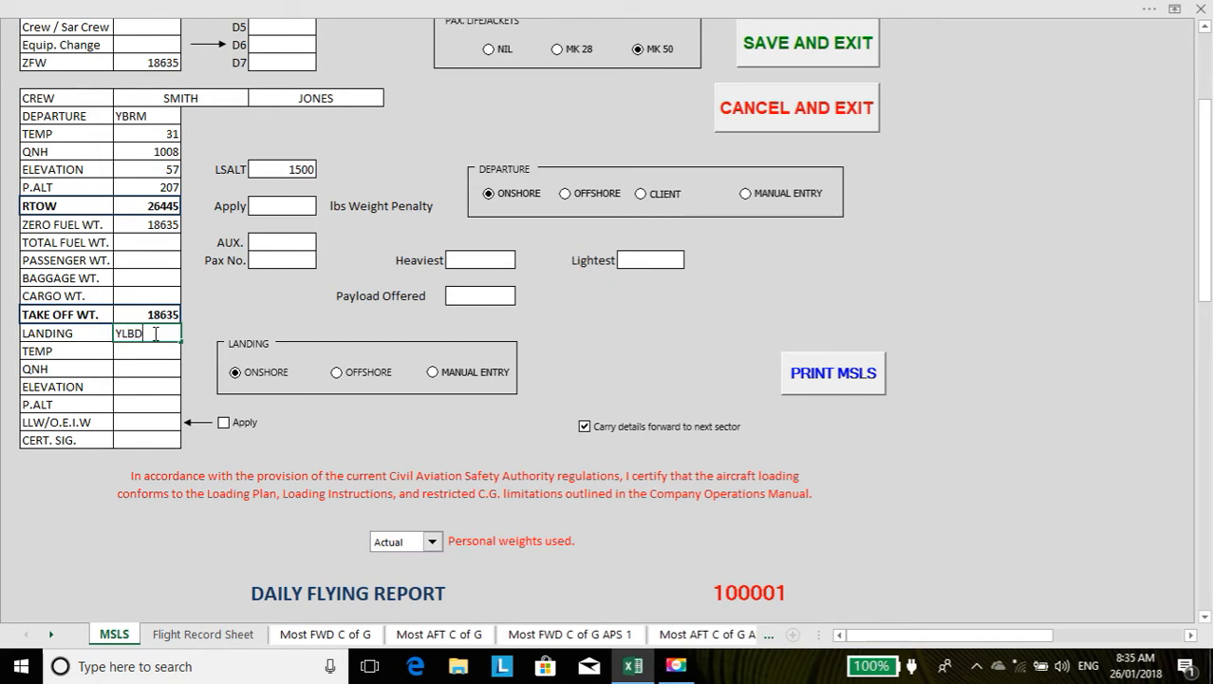
key(Return)
text(32)
key(Return)
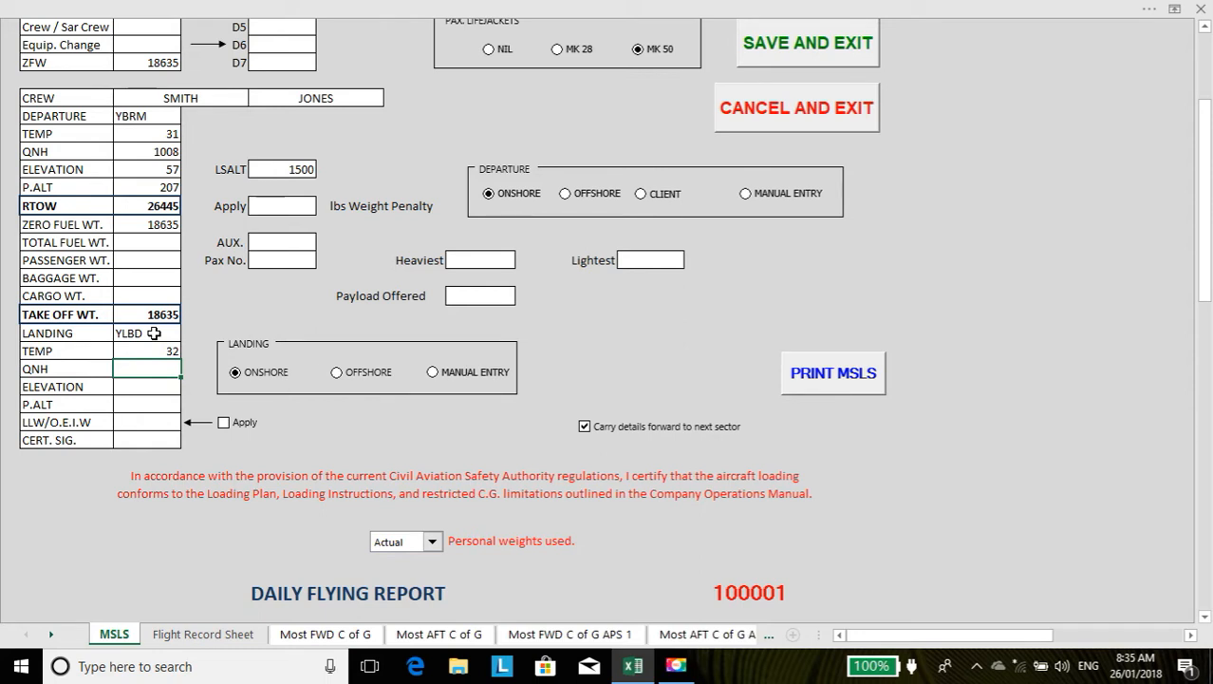
text(1009)
key(Return)
text(155)
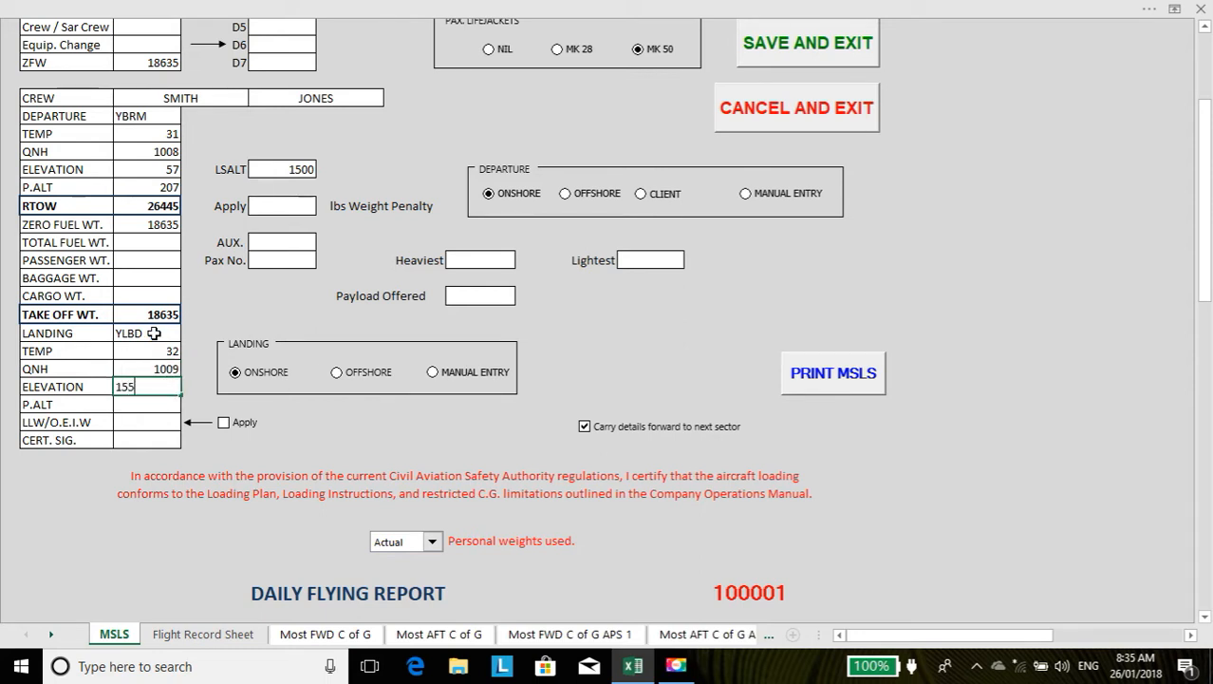
key(Return)
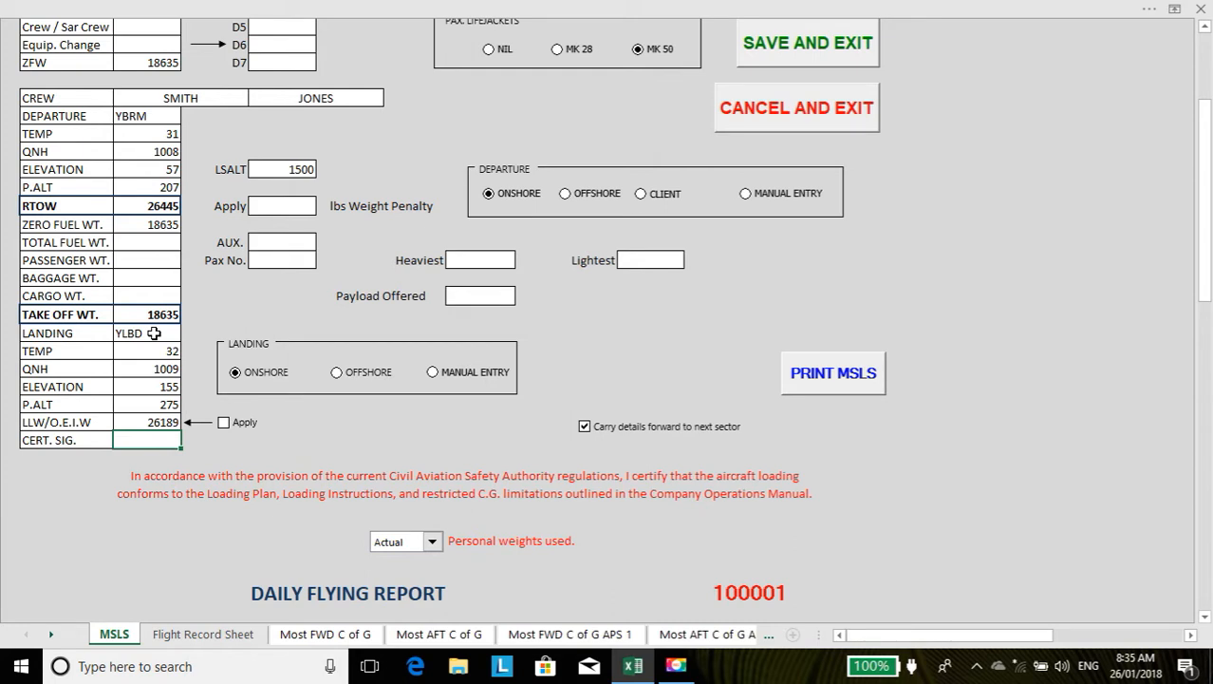
Switch the landing type to OFFSHORE and back to ONSHORE.
click(336, 374)
click(236, 373)
Switch the load sheet to Sector 2 and review its departure and landing entries.
click(1206, 47)
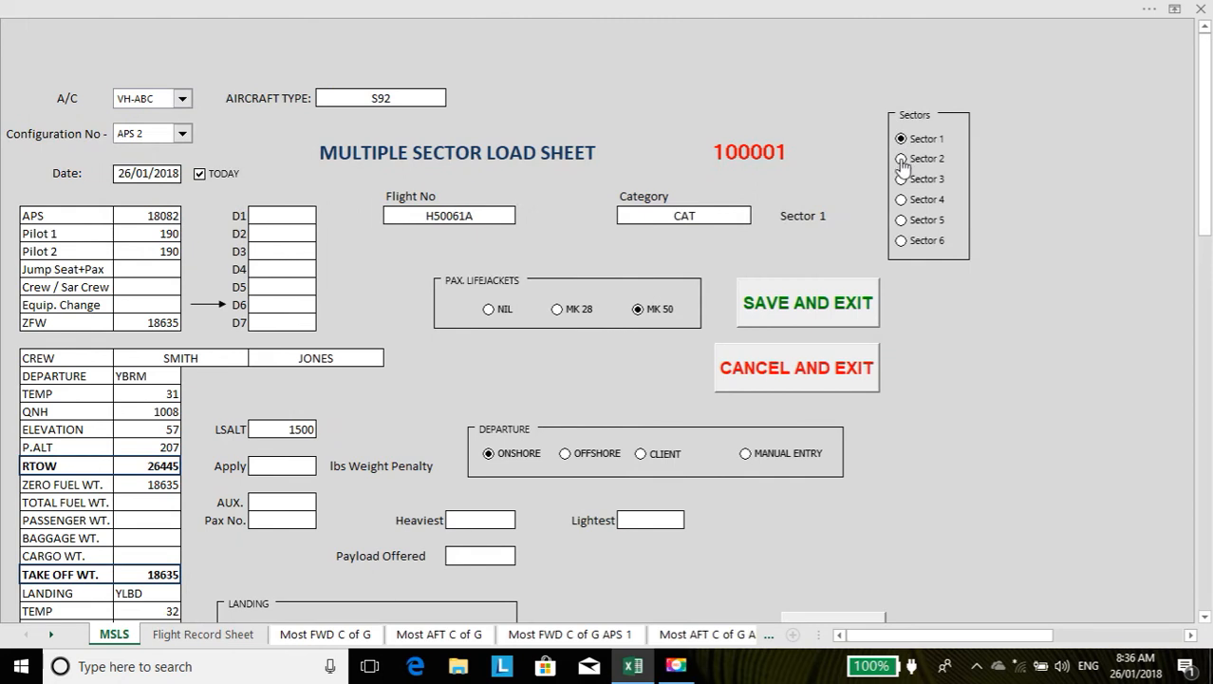
click(902, 161)
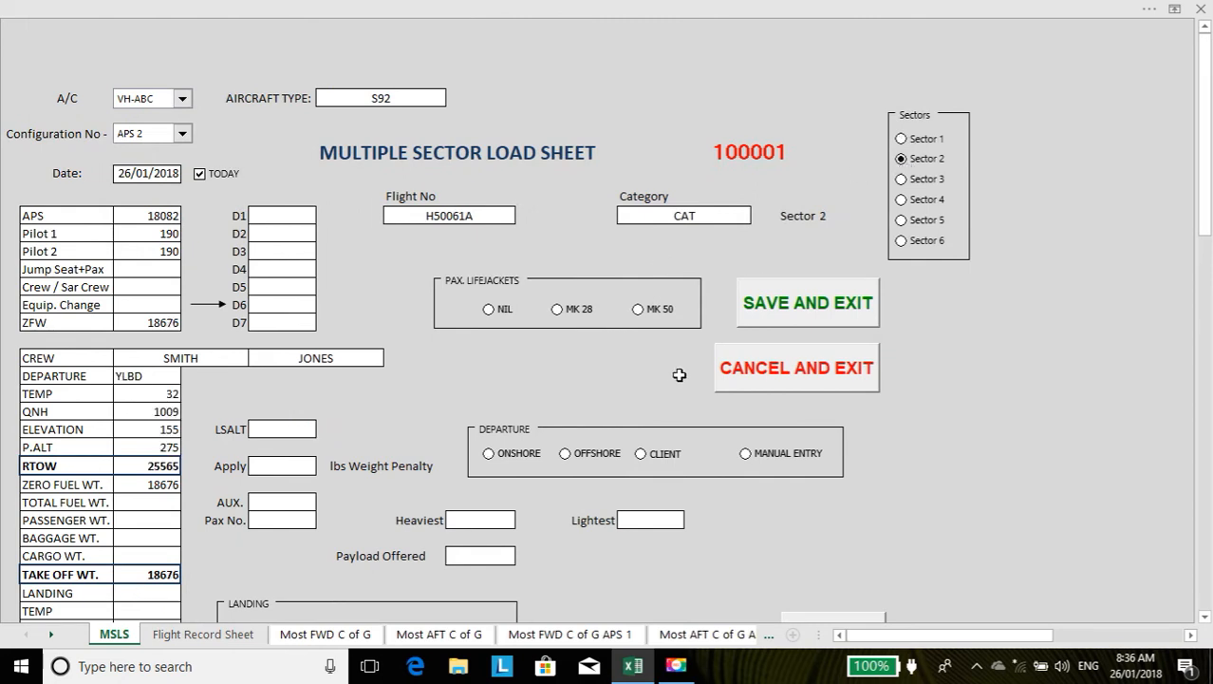
click(1207, 617)
click(1207, 617)
click(1207, 617)
click(1207, 617)
click(1207, 617)
click(1206, 617)
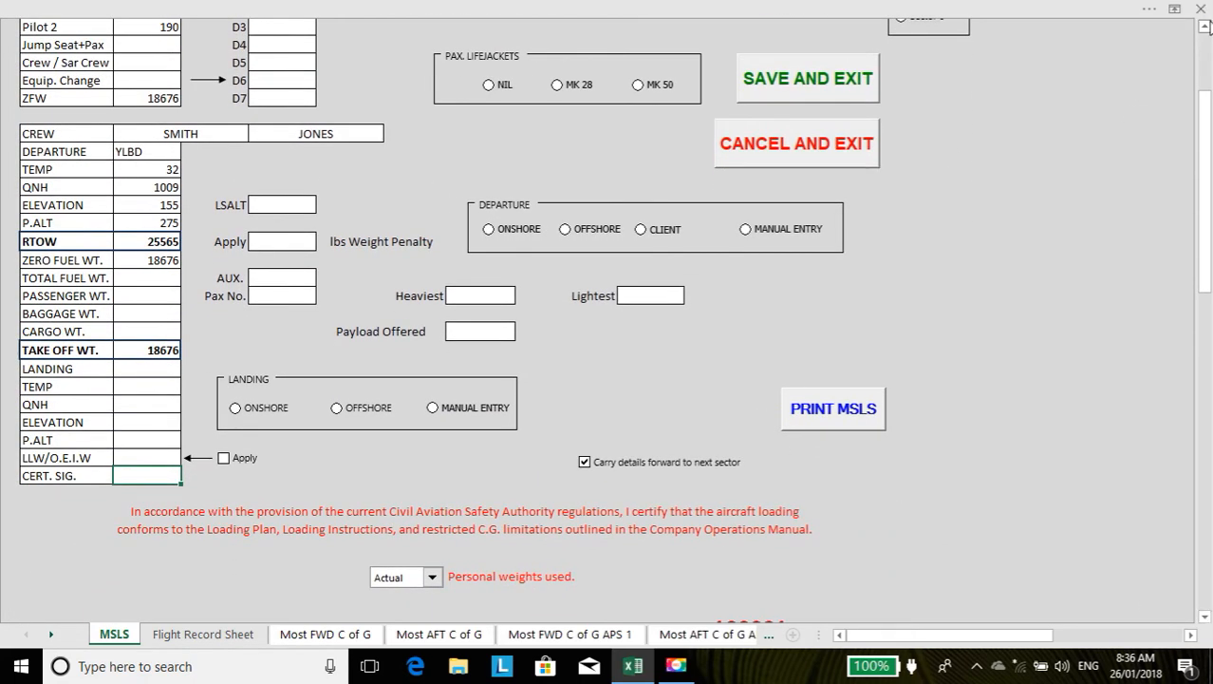
Set Sector 2's passenger lifejackets to MK 50, its departure type to ONSHORE and its LSALT to 1700.
click(1205, 27)
click(1206, 27)
click(1205, 28)
click(1206, 27)
click(1206, 27)
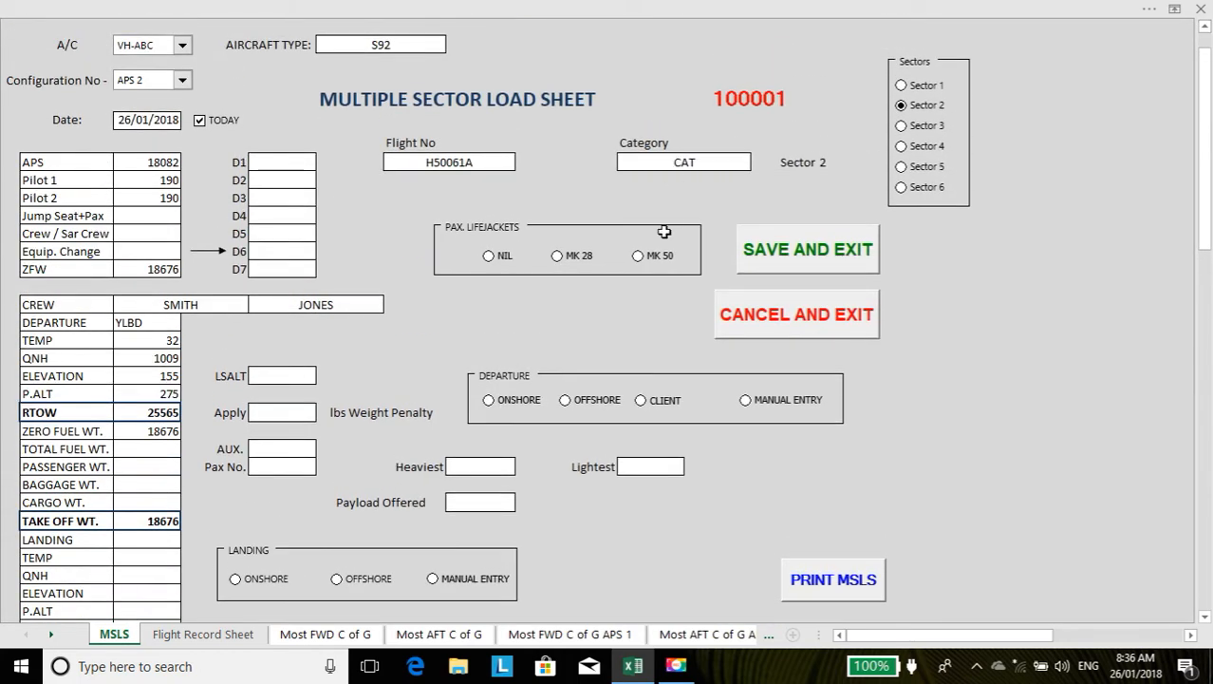
click(640, 259)
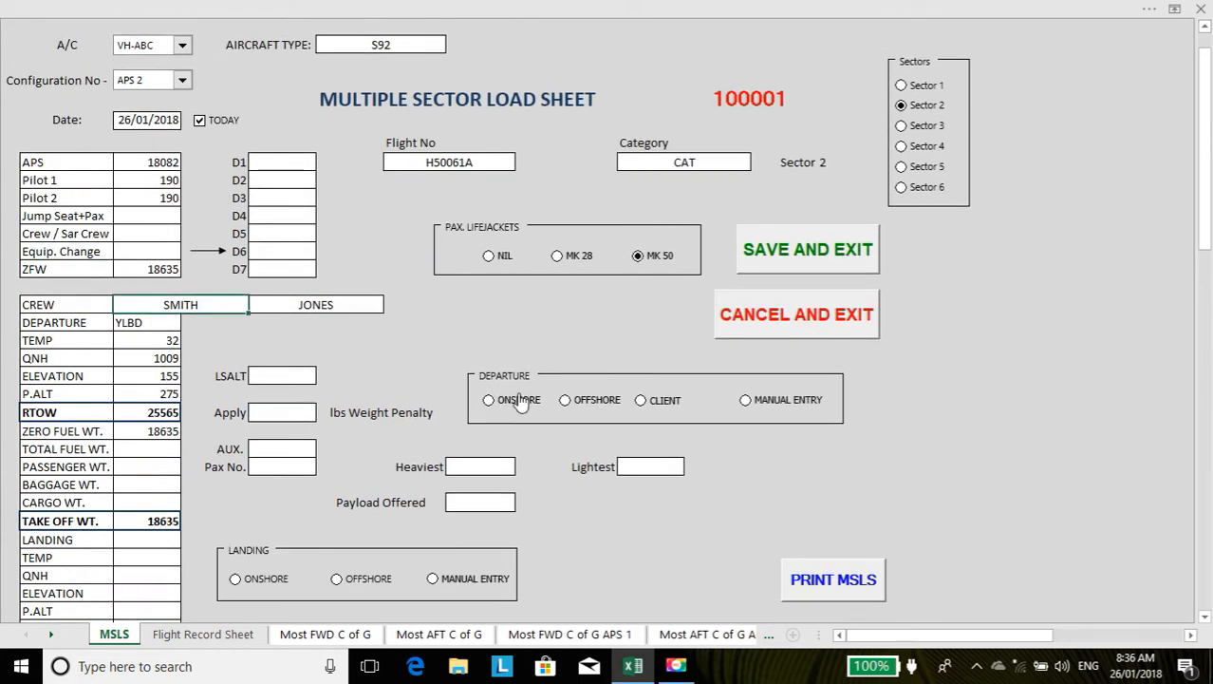
click(489, 402)
click(282, 376)
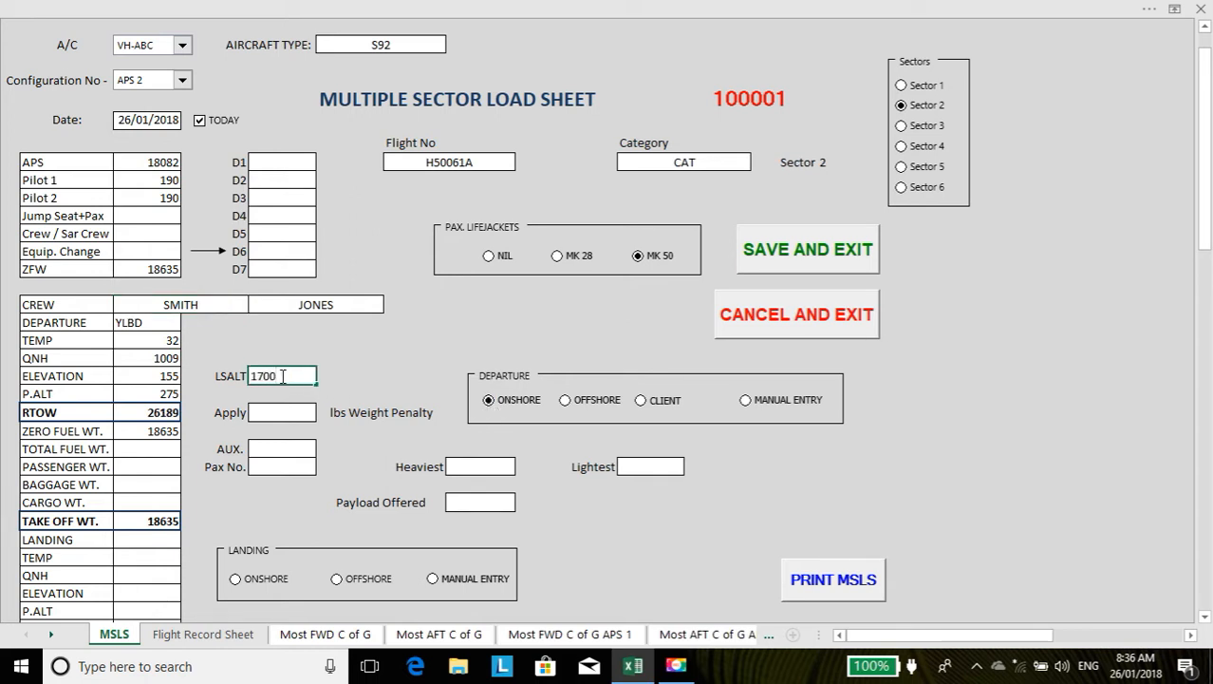
key(Return)
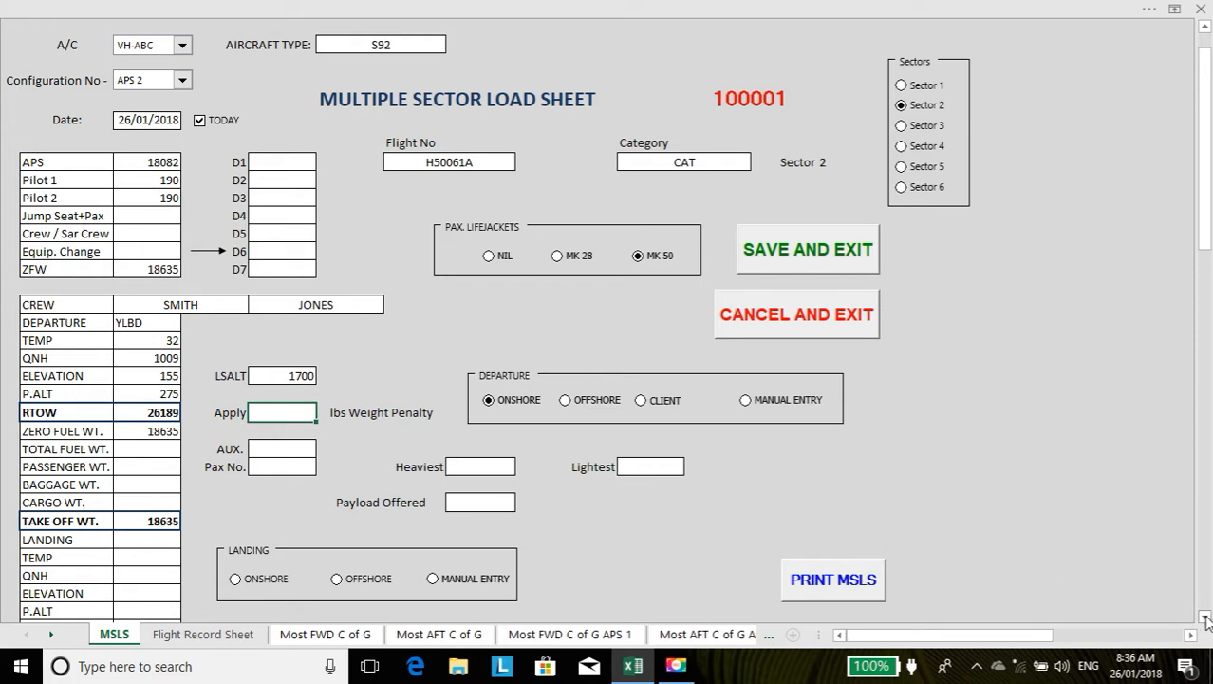
Enter Sector 2's landing site E5006 with temperature 28, QNH 1010 and elevation 73, and set the landing type to OFFSHORE.
scroll(1208, 619, down, 3)
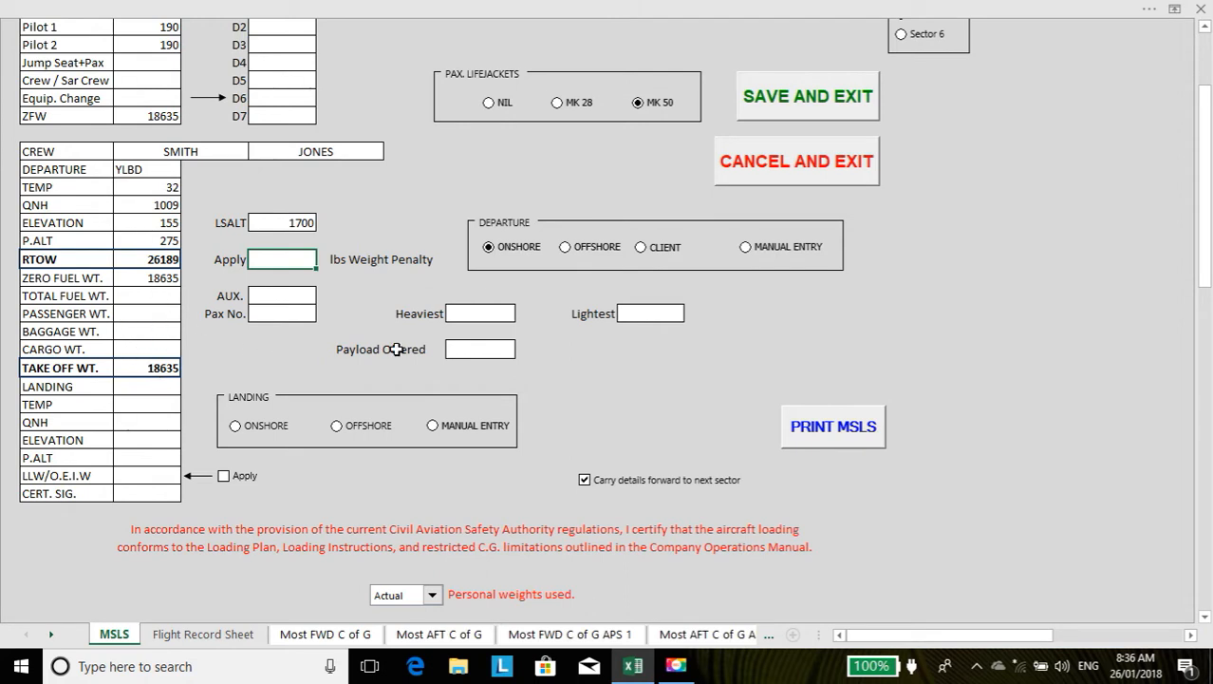
click(146, 386)
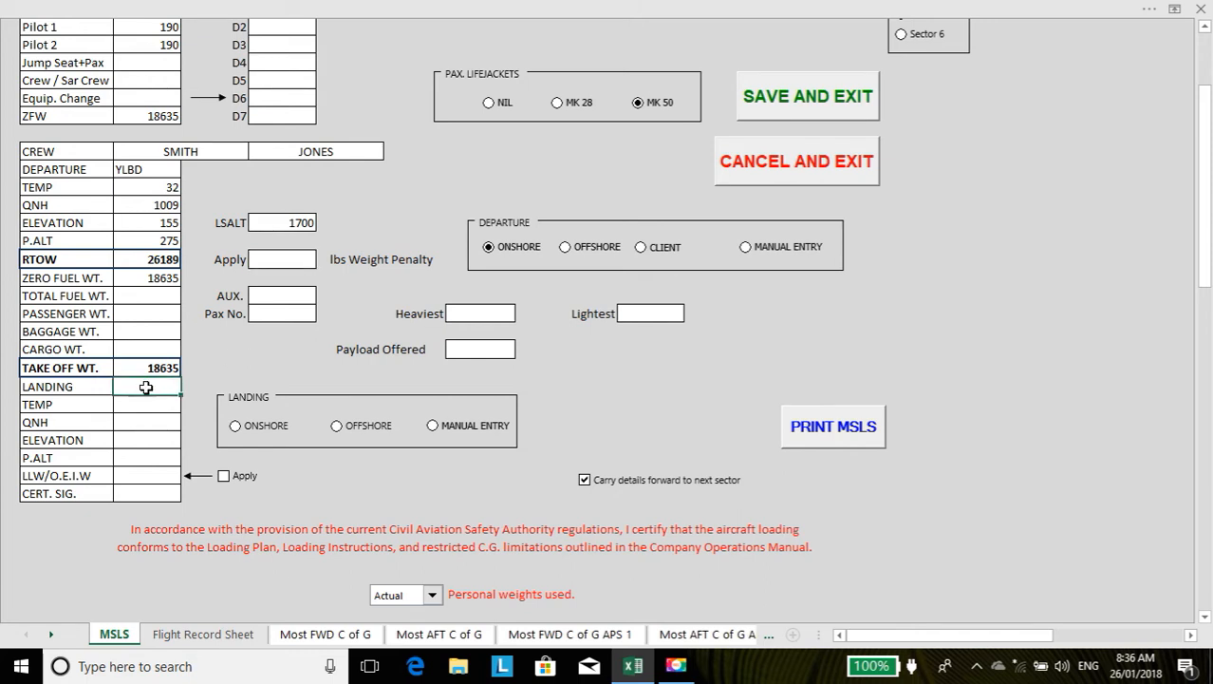
text(E5006)
click(141, 405)
text(28)
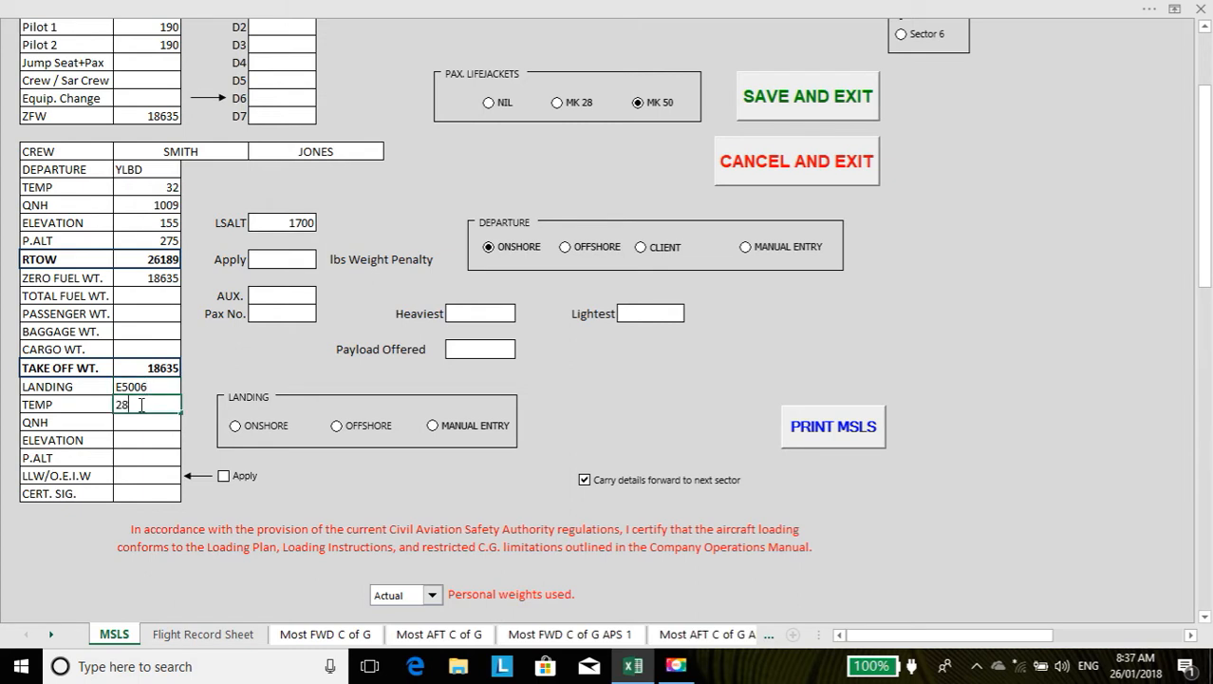
key(Return)
text(1)
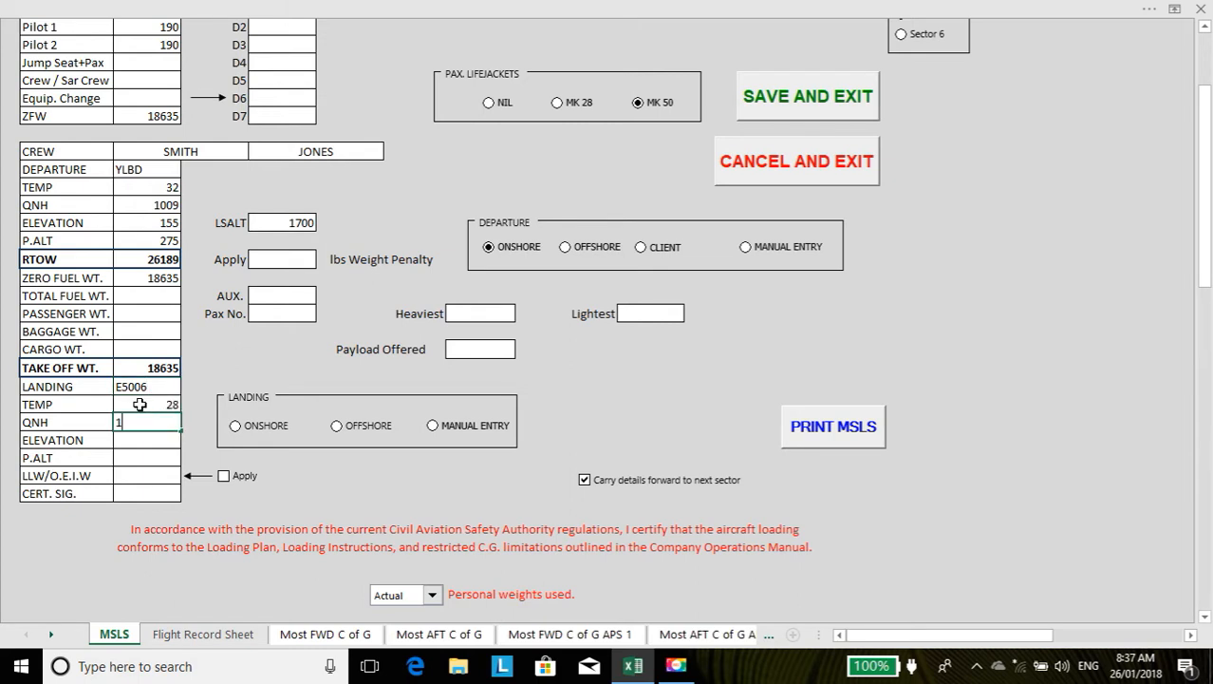
text(010)
key(Return)
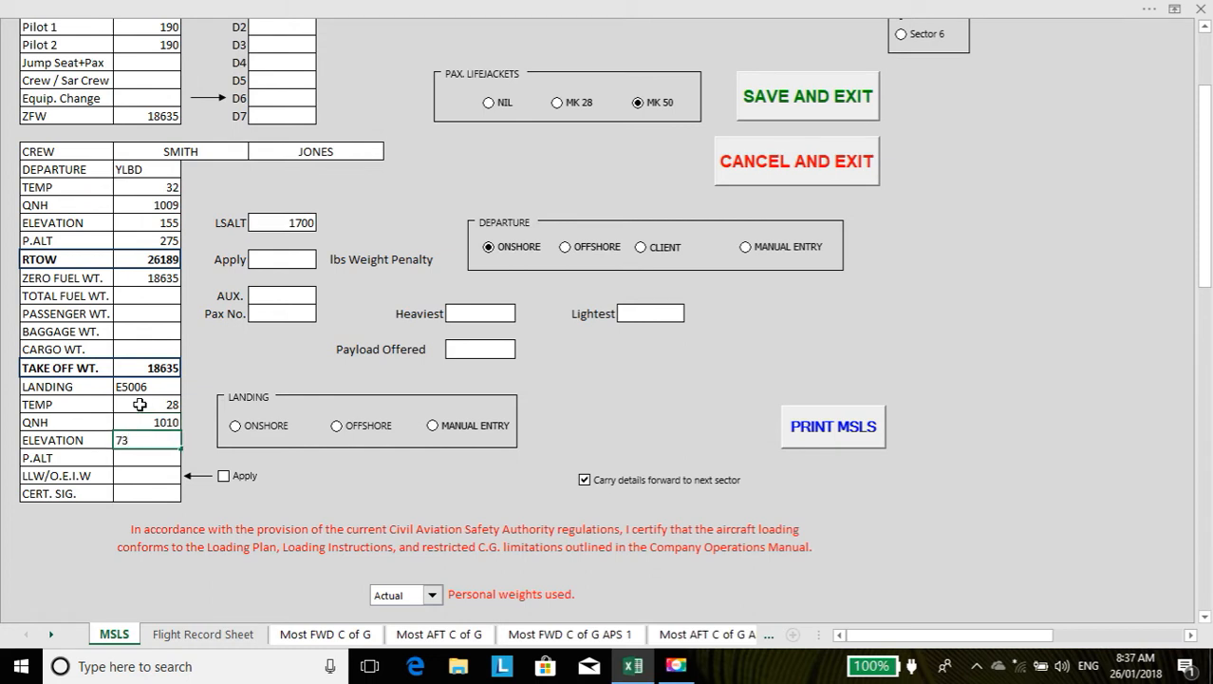
key(Return)
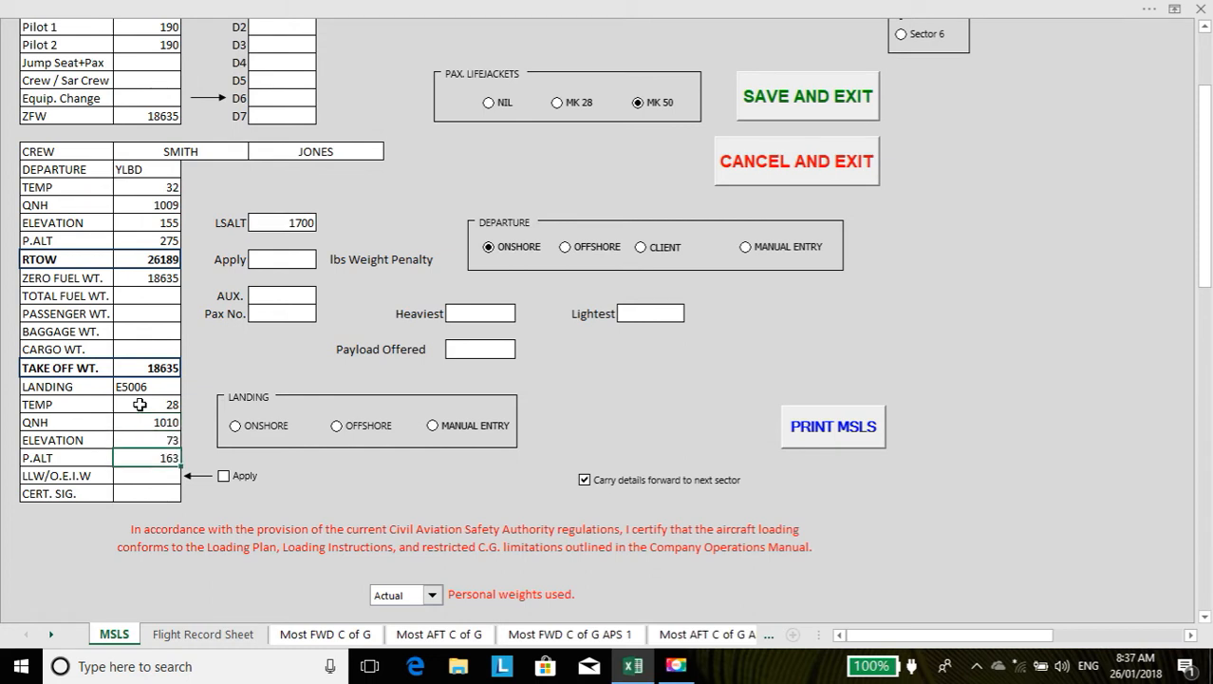
click(337, 427)
For Sector 3, enter landing site YBRM with temperature 32, QNH 1009 and elevation 57, and set the landing type to ONSHORE.
click(1207, 29)
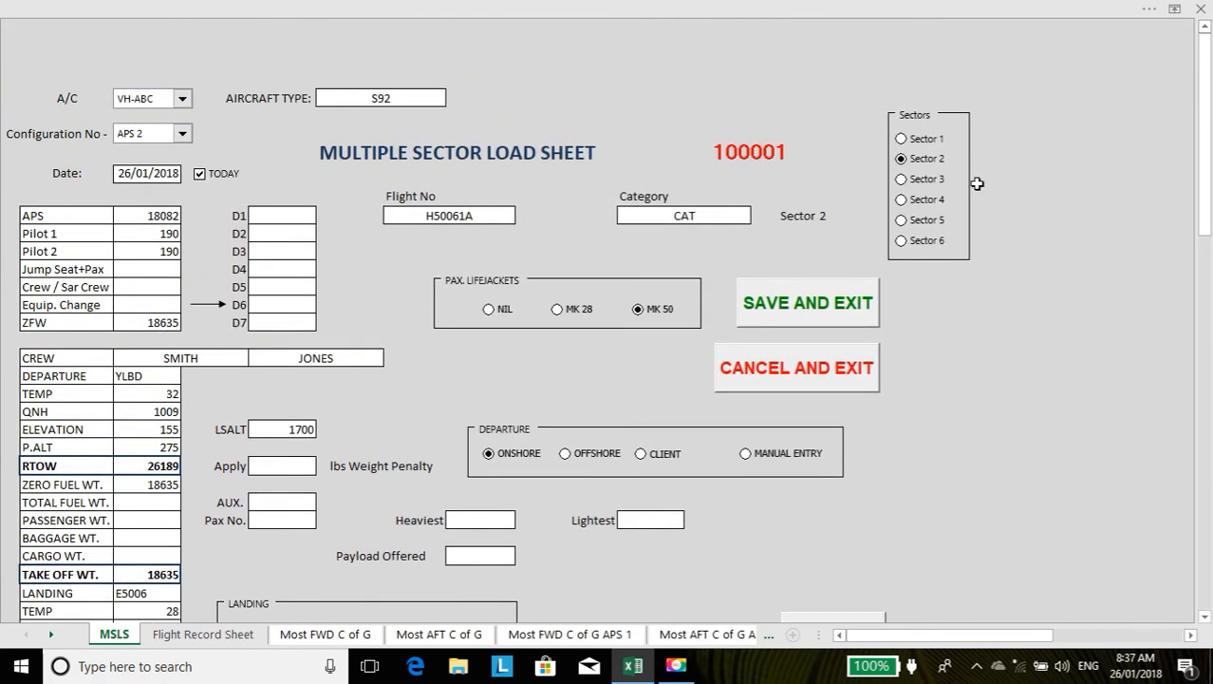
click(902, 180)
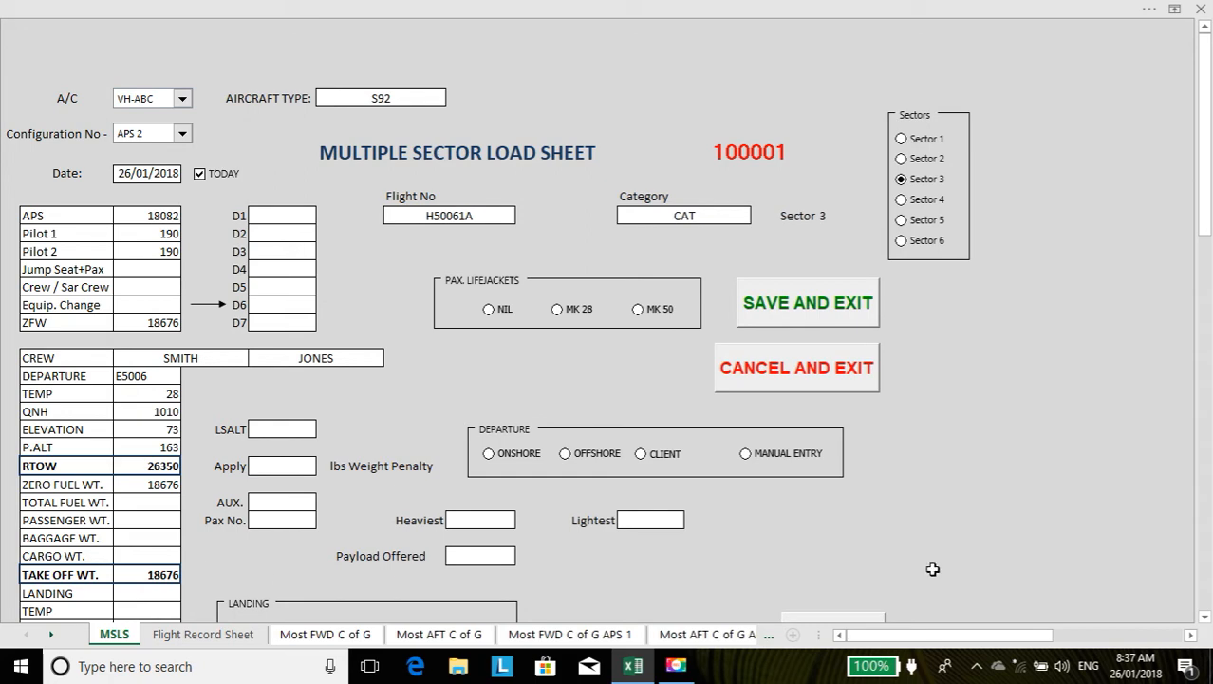
click(1205, 616)
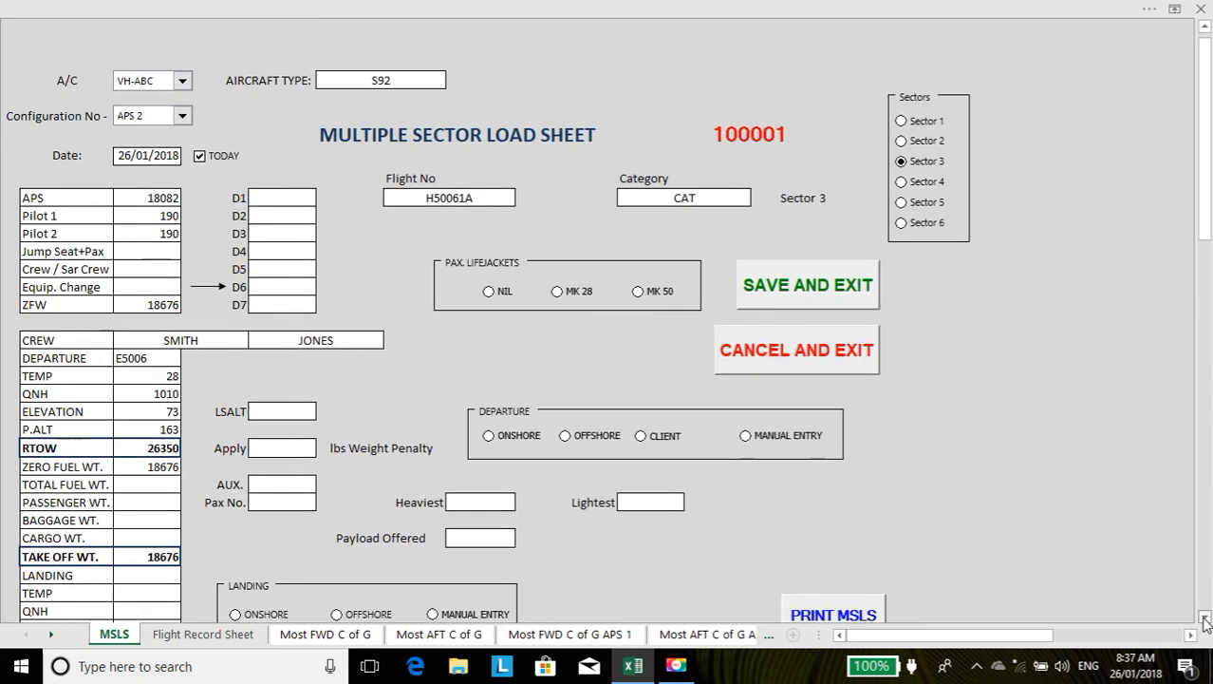
scroll(1205, 619, down, 4)
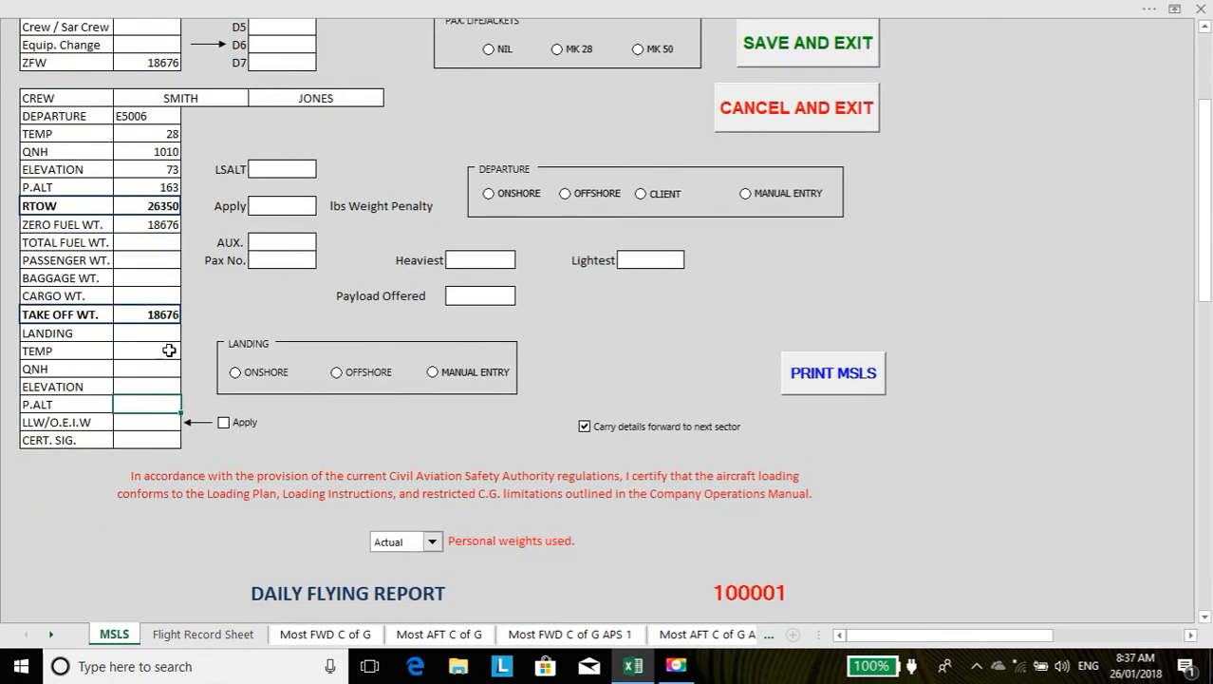
click(159, 330)
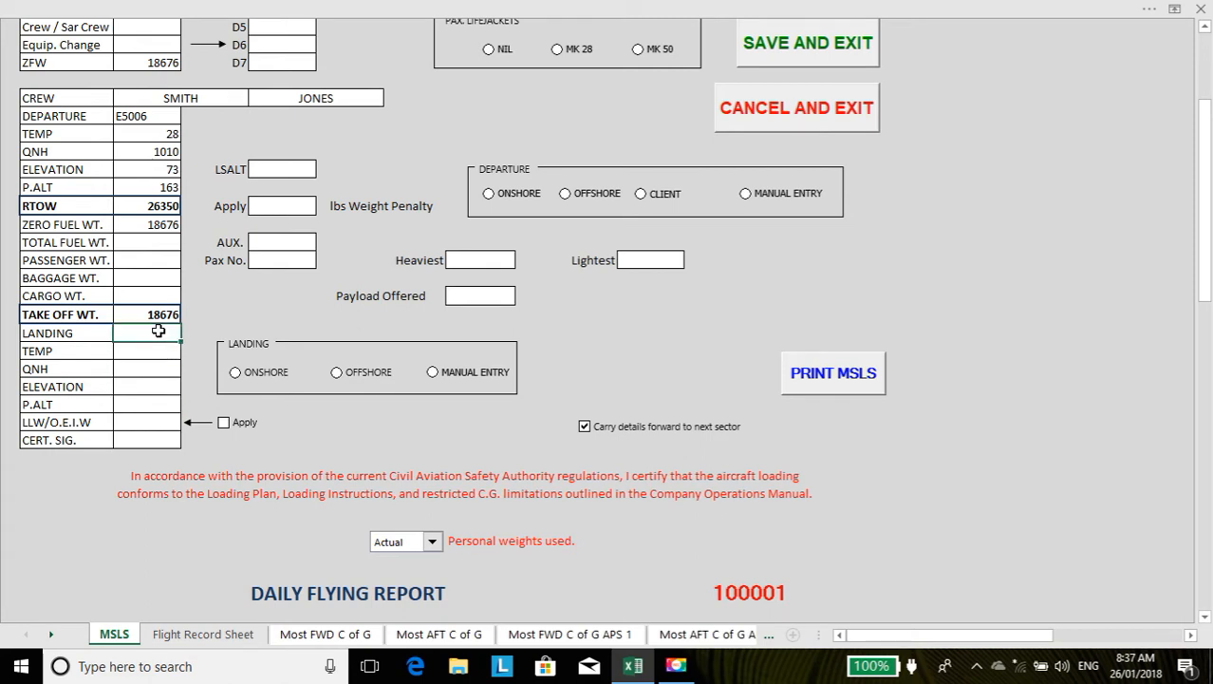
text(YBRM)
key(Return)
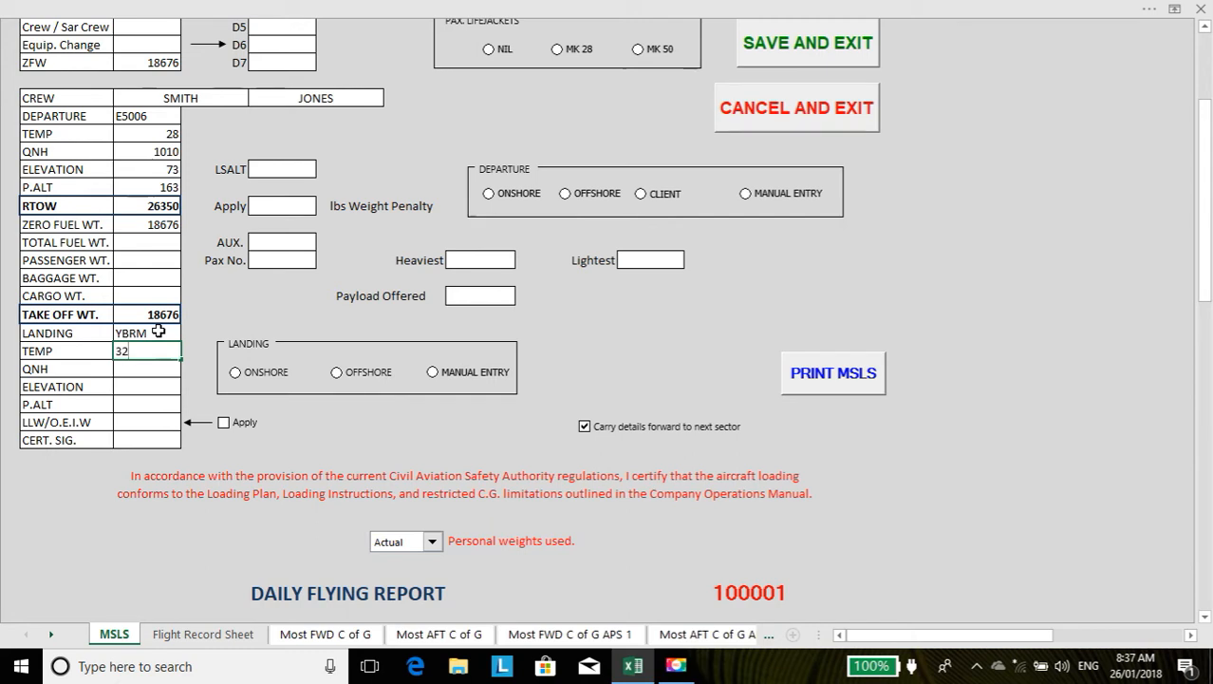
key(Return)
text(1009)
key(Return)
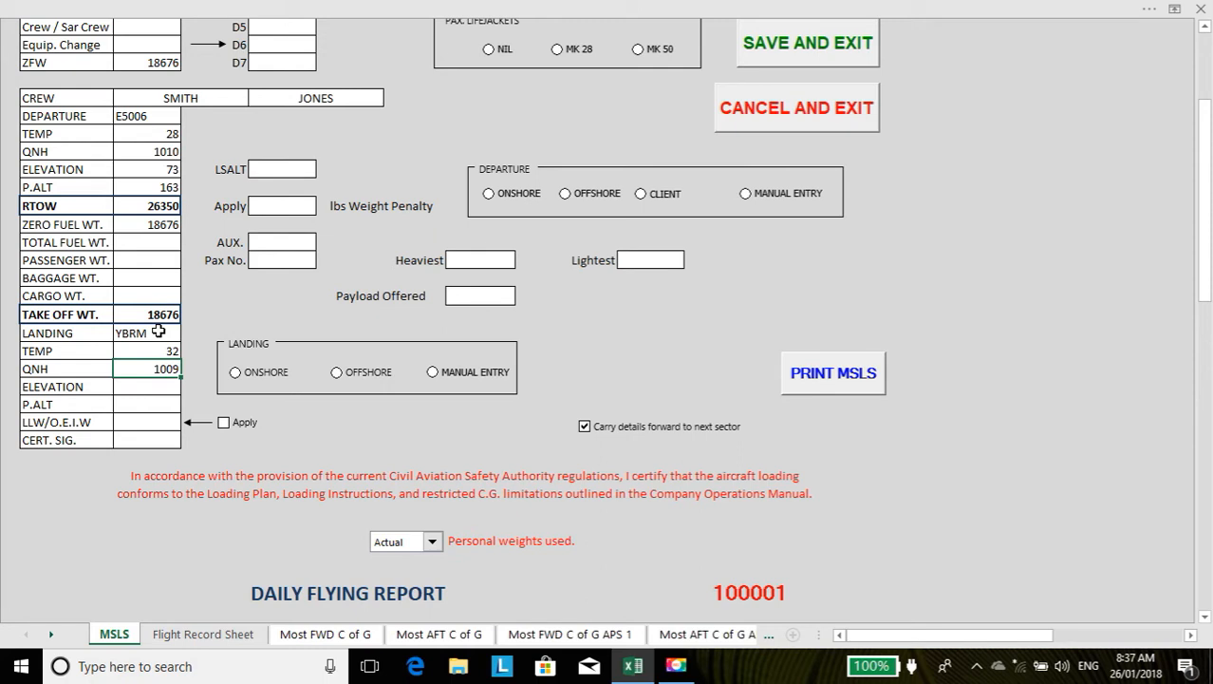
text(57)
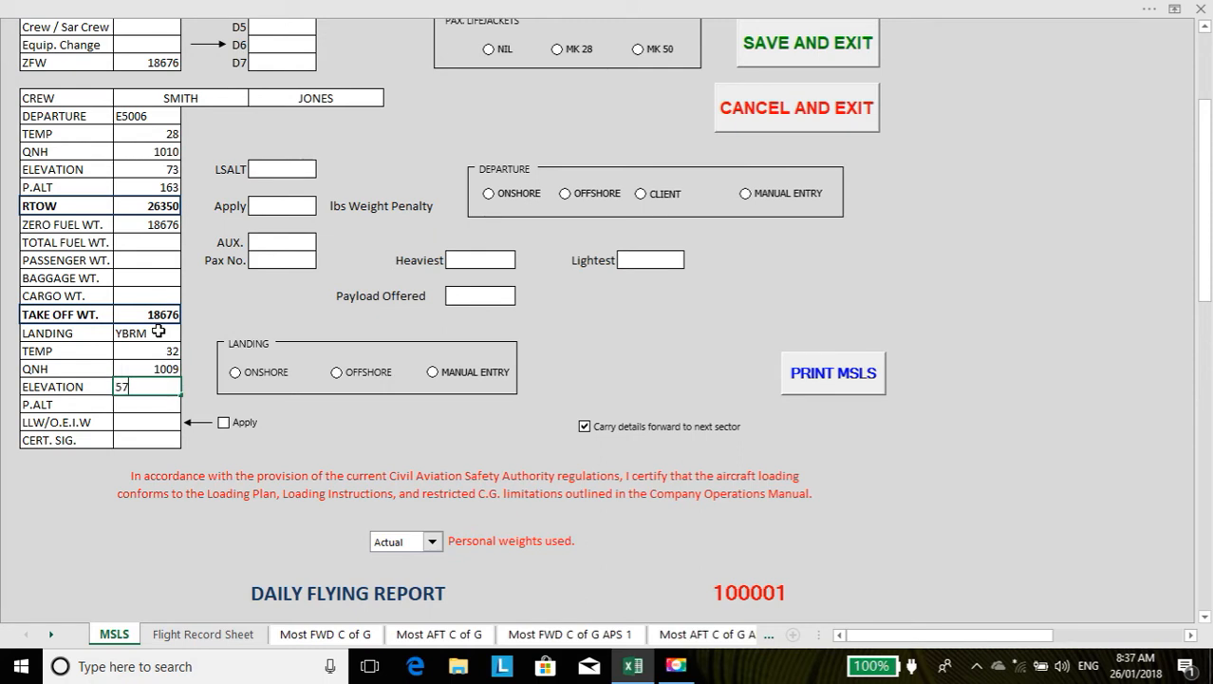
key(Return)
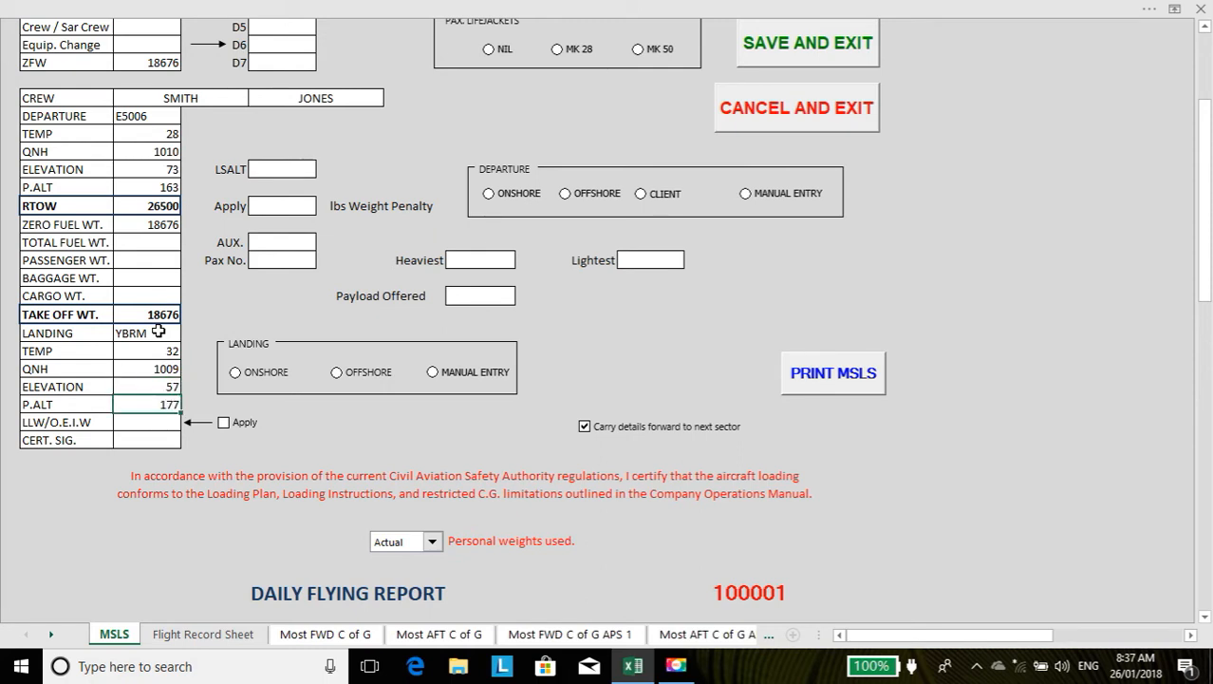
click(236, 373)
Set Sector 3's passenger lifejackets to MK 50 and its departure type to OFFSHORE.
click(1205, 29)
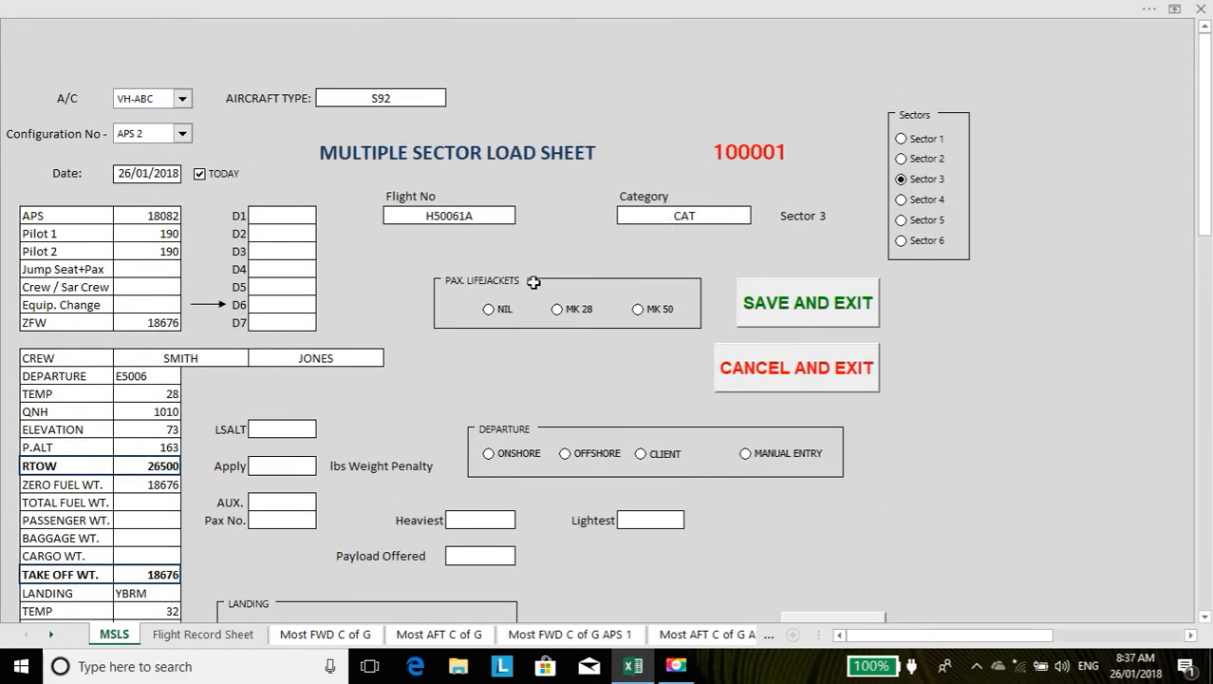
click(638, 311)
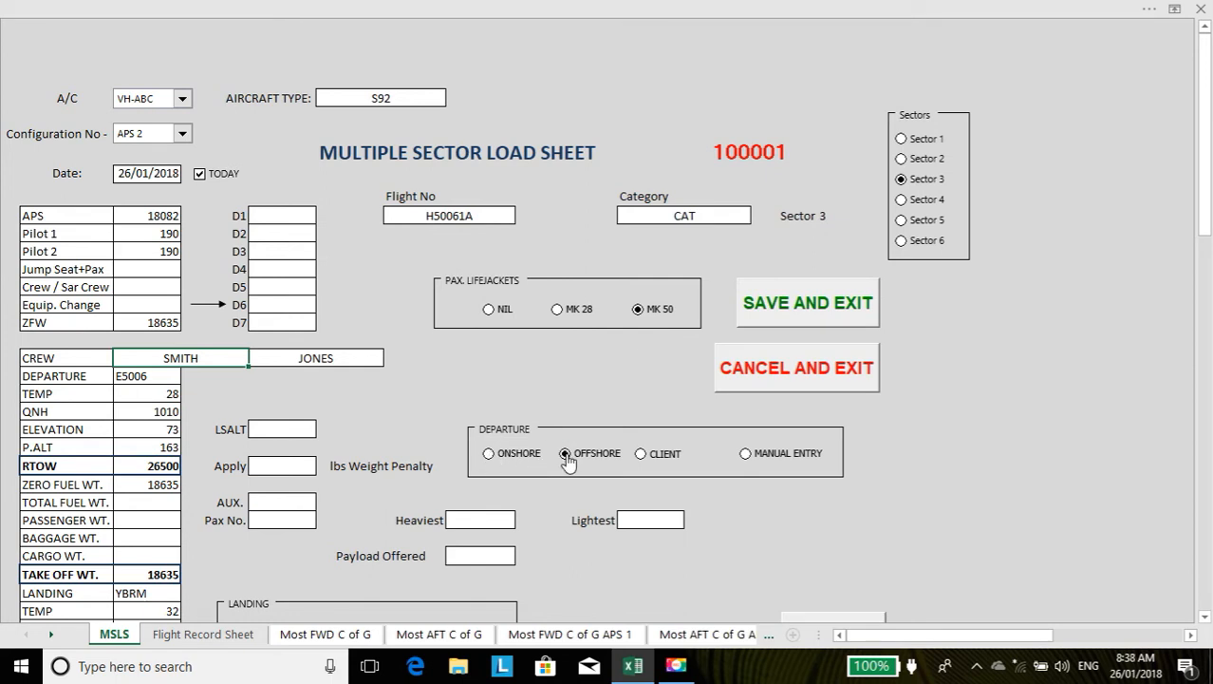
Try a manually entered departure weight of 26200 for Sector 3, then restore the OFFSHORE departure type.
click(746, 455)
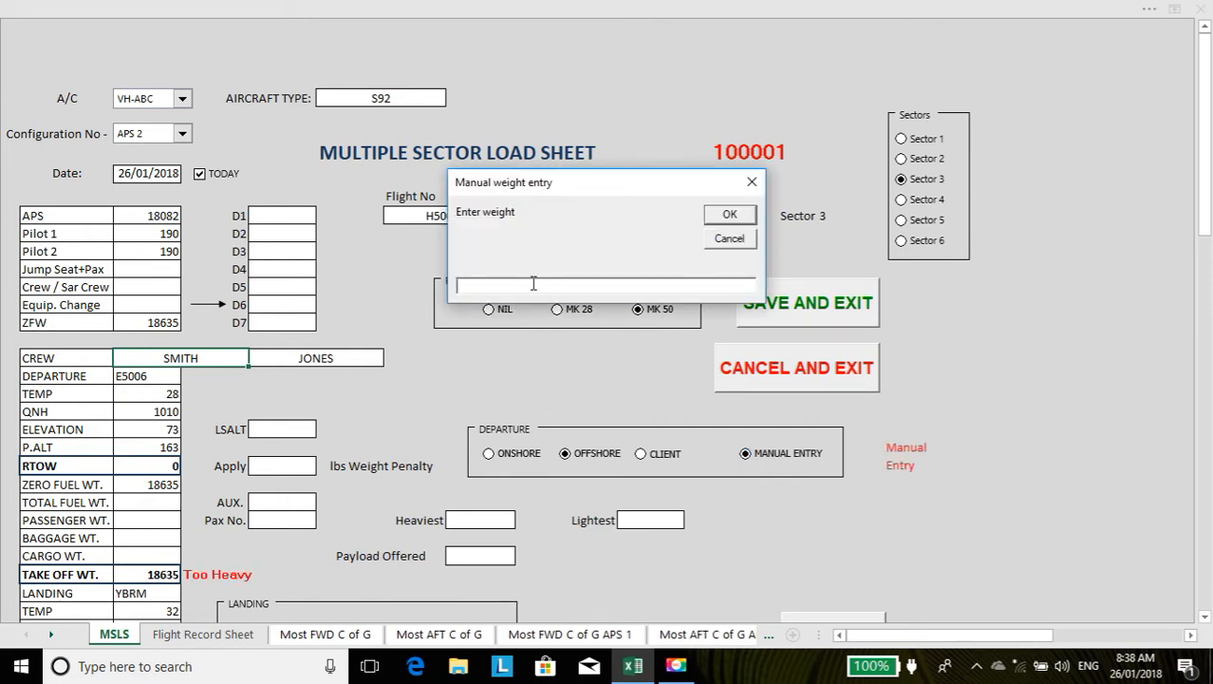
text(26200)
click(729, 215)
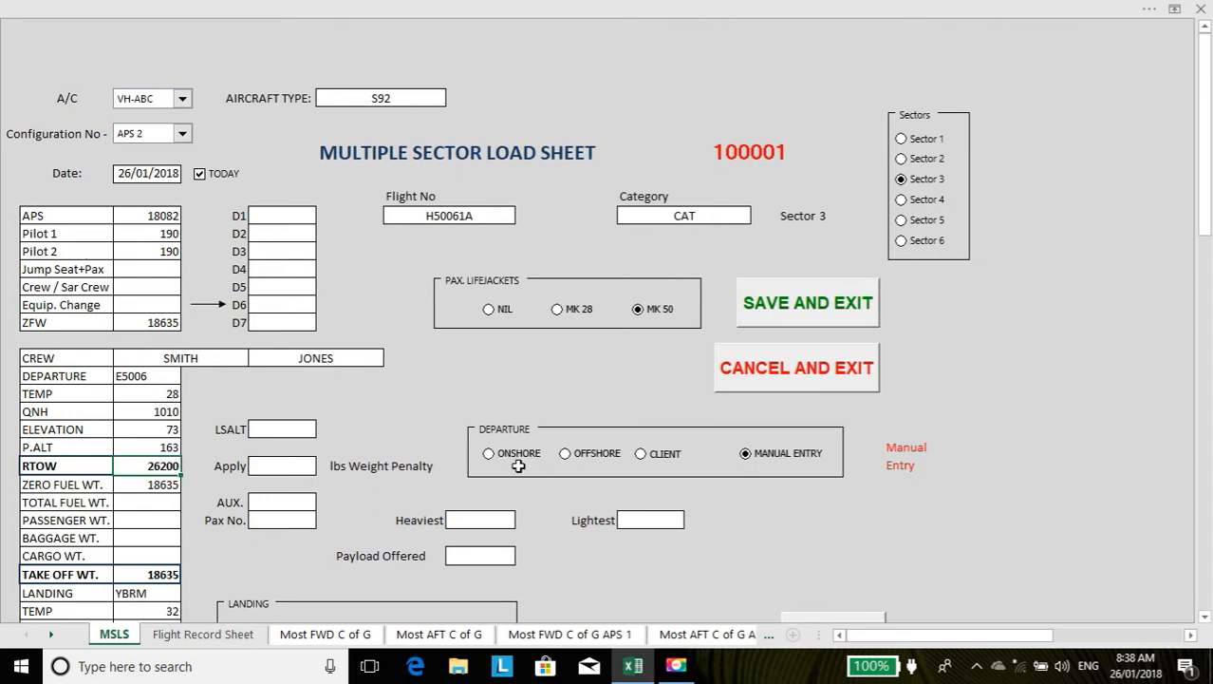
click(566, 455)
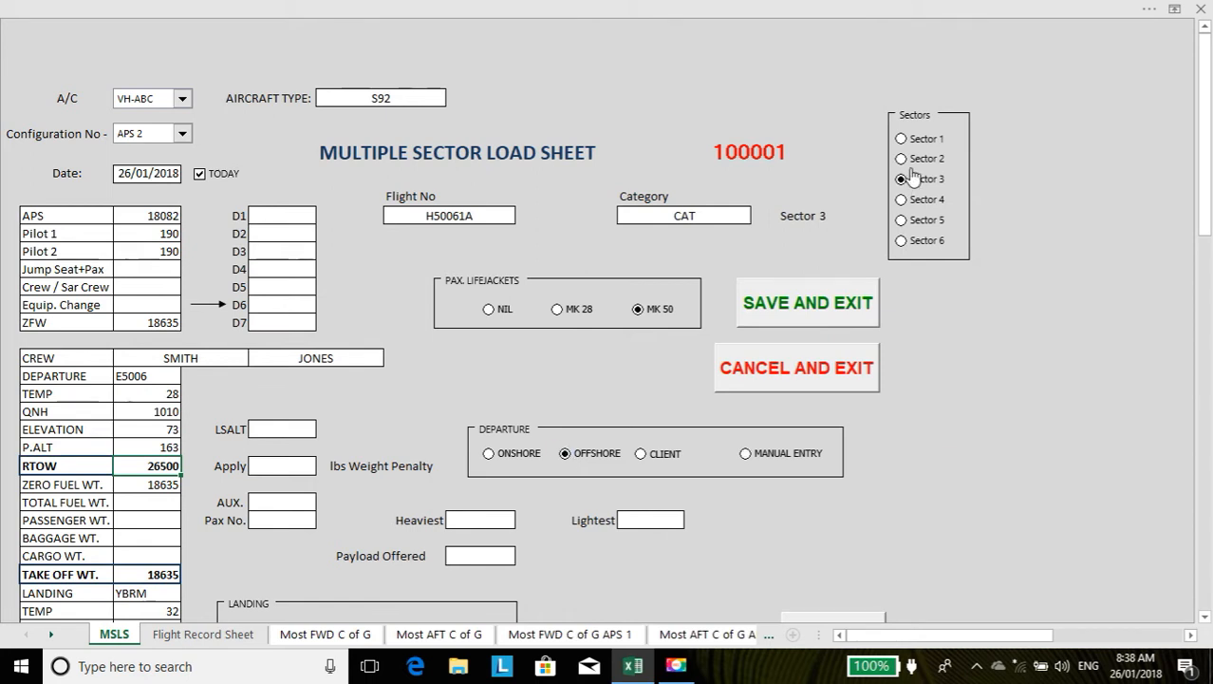
Review the departure and landing entries of Sectors 1, 2 and 3, returning to Sector 1.
click(902, 139)
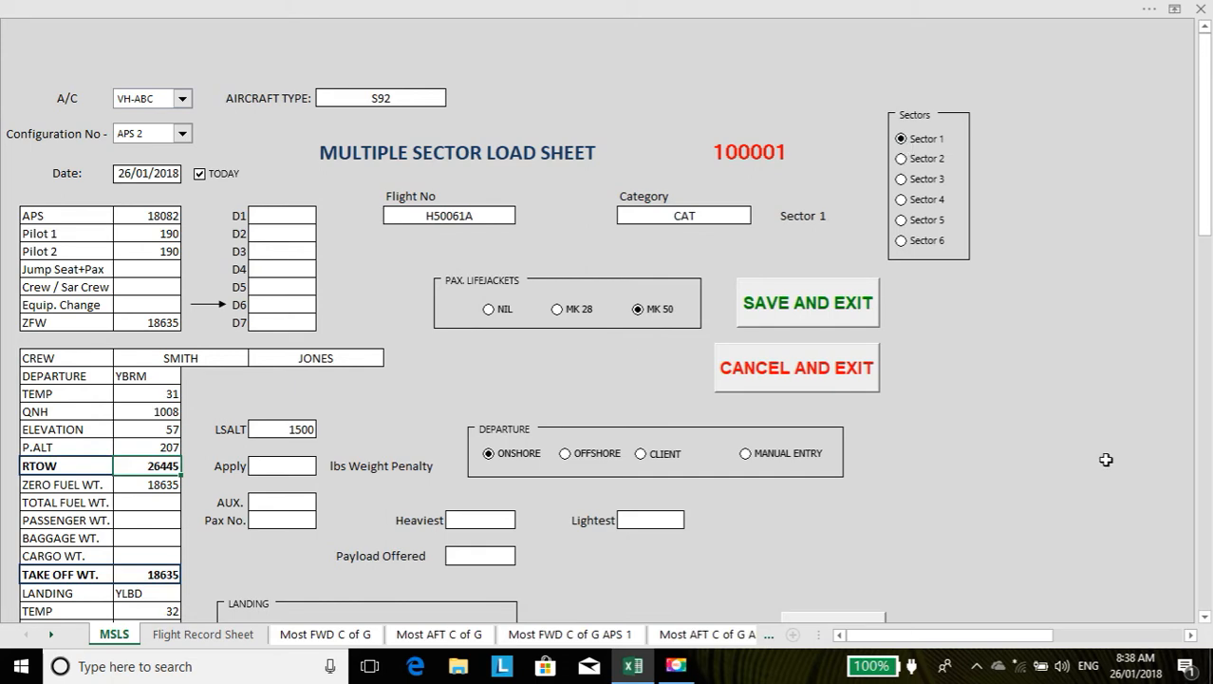
click(1206, 619)
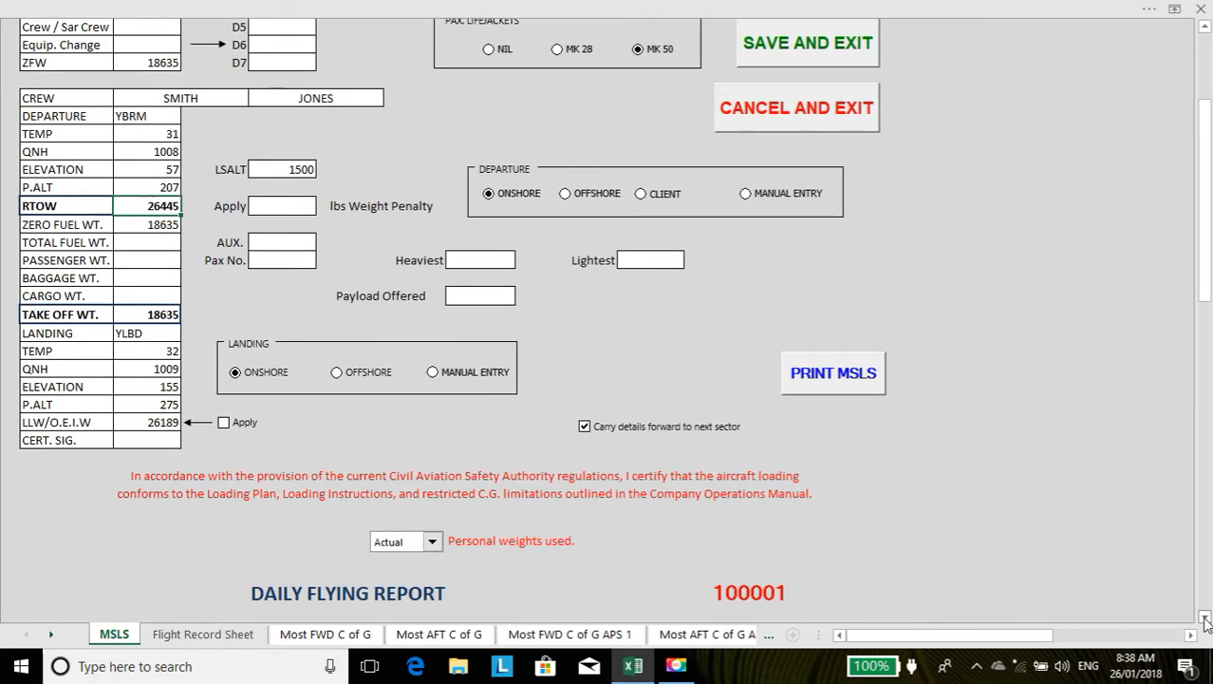
click(1206, 28)
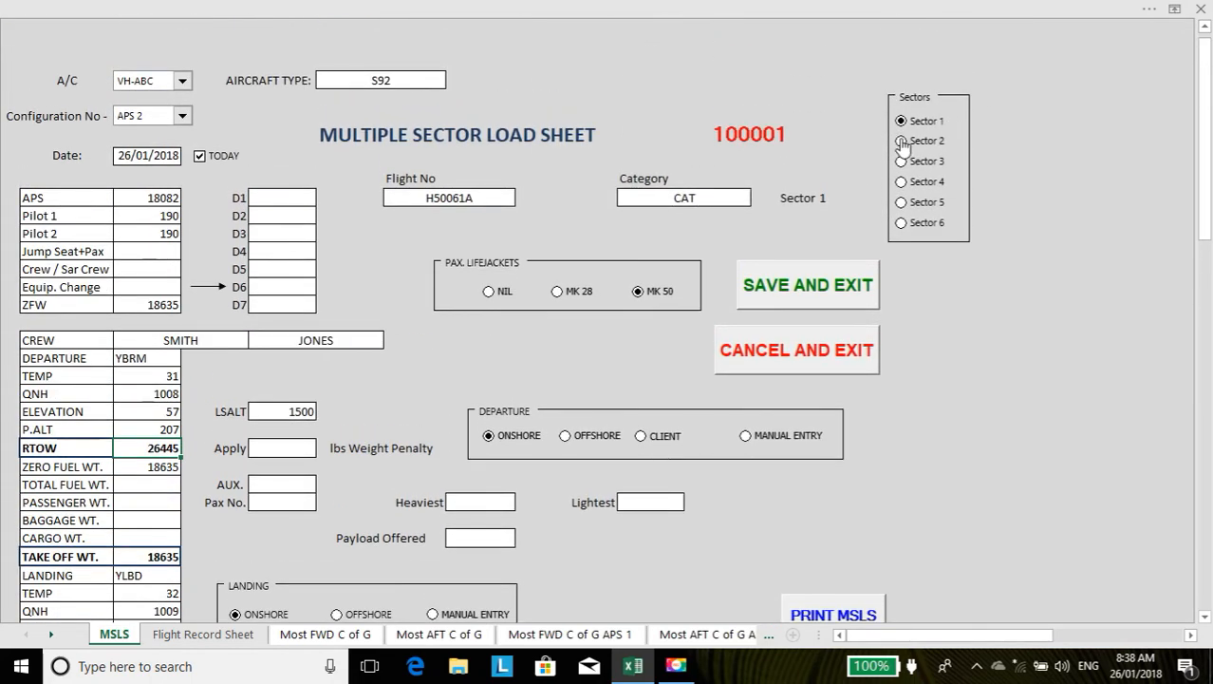
click(902, 141)
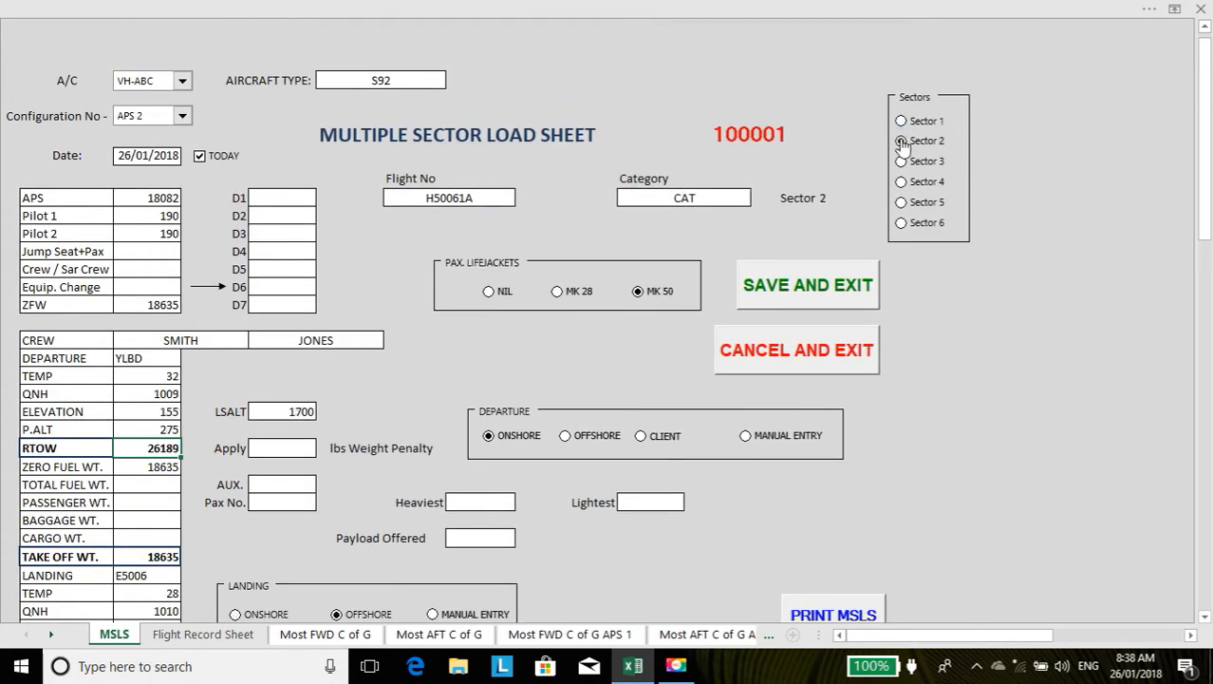
click(900, 162)
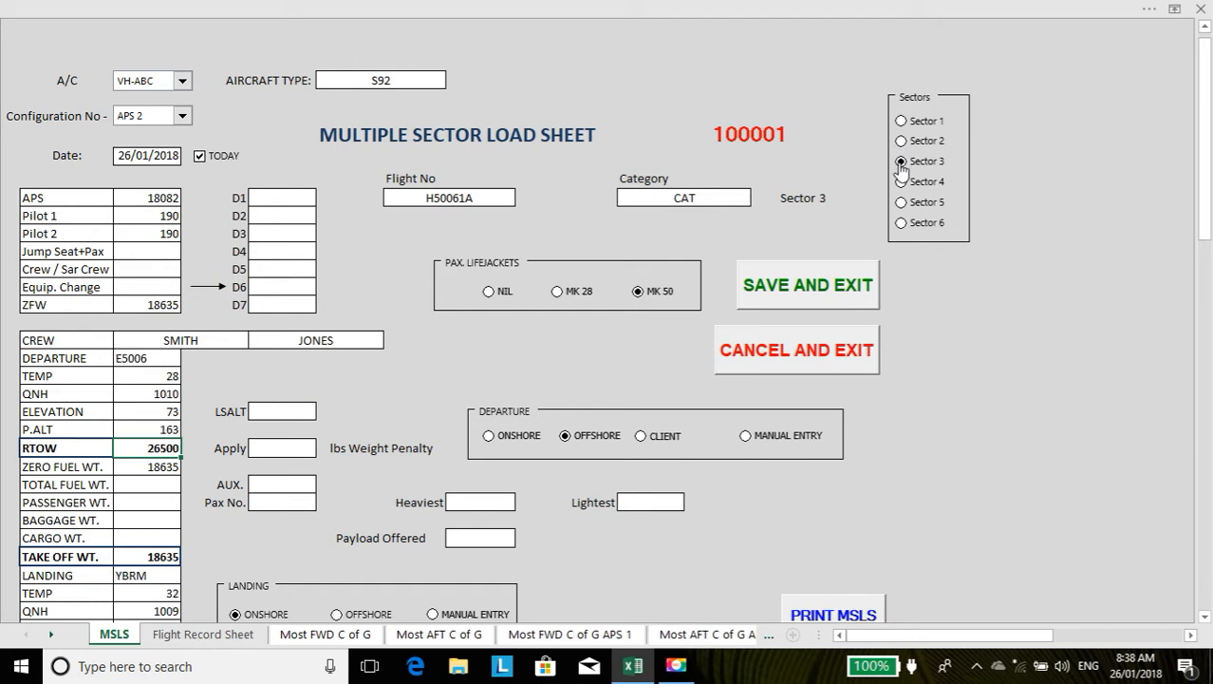
click(902, 121)
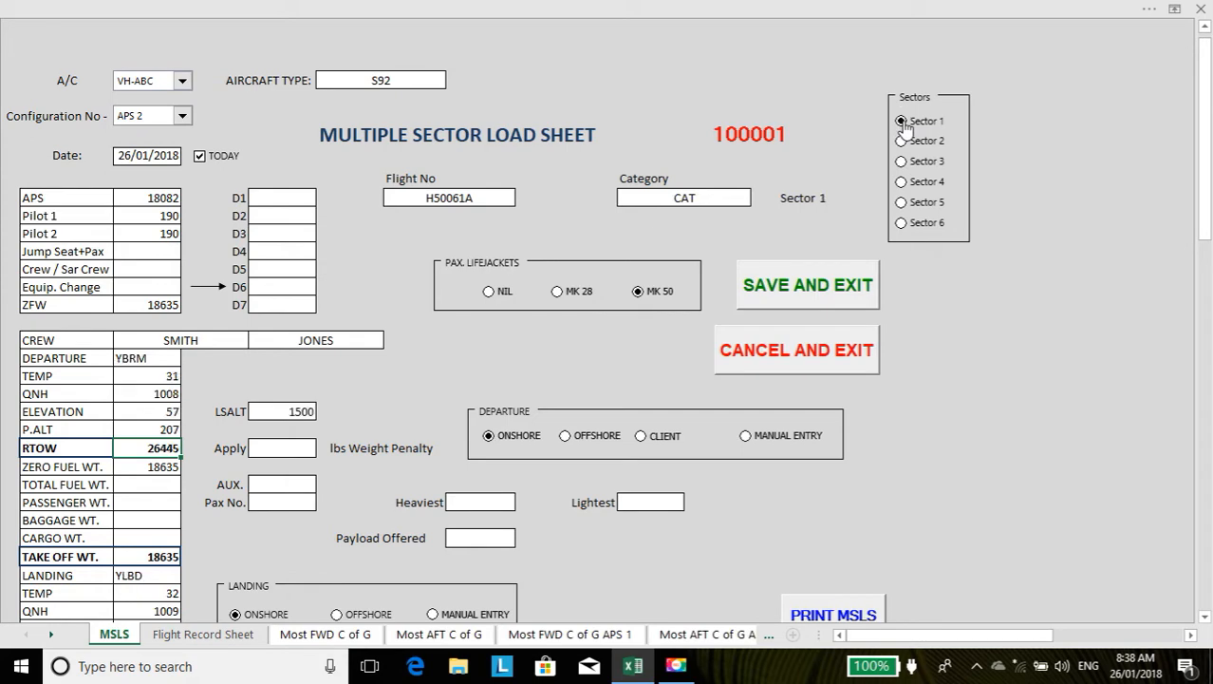
click(1206, 616)
scroll(1206, 619, down, 5)
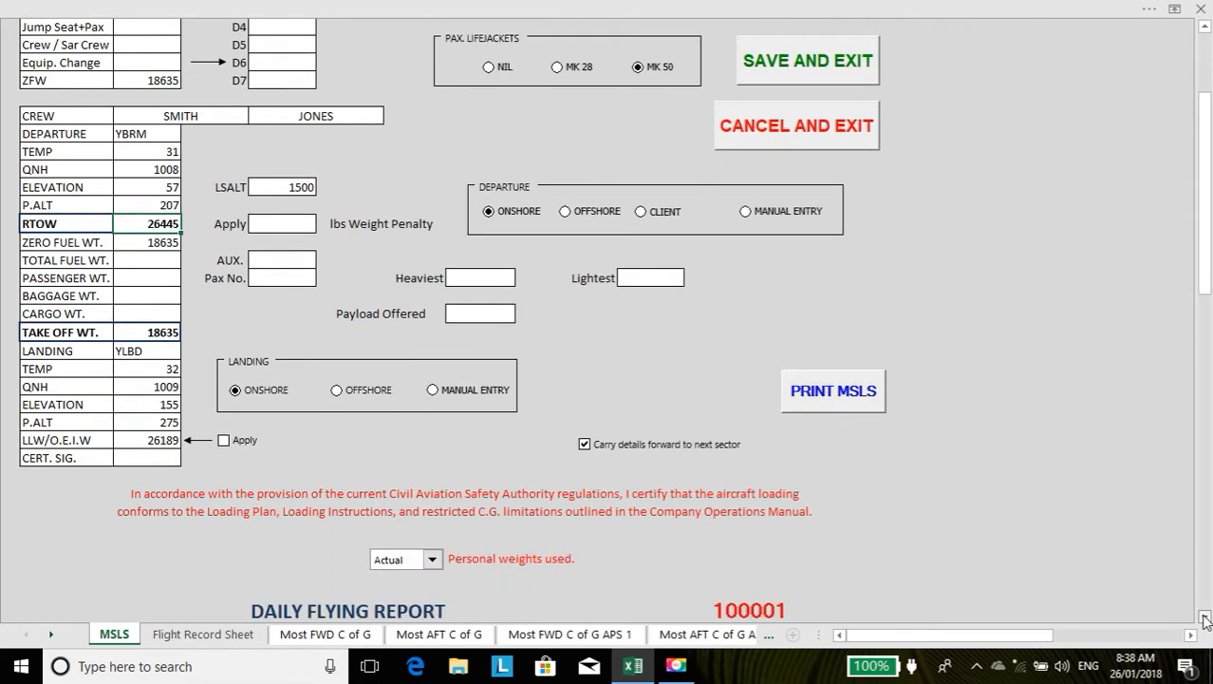
Open the Flight Record Sheet and examine its crew, date, aircraft and flight details, returning to the flight planning table.
click(195, 635)
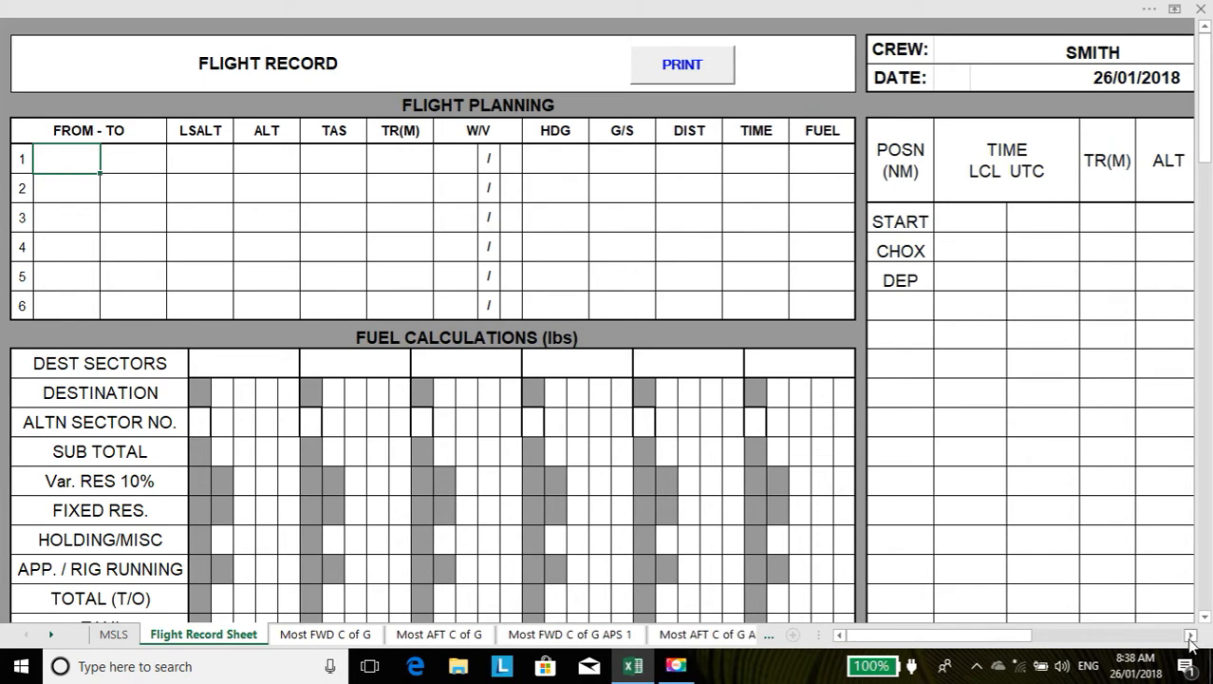
scroll(1191, 635, right, 7)
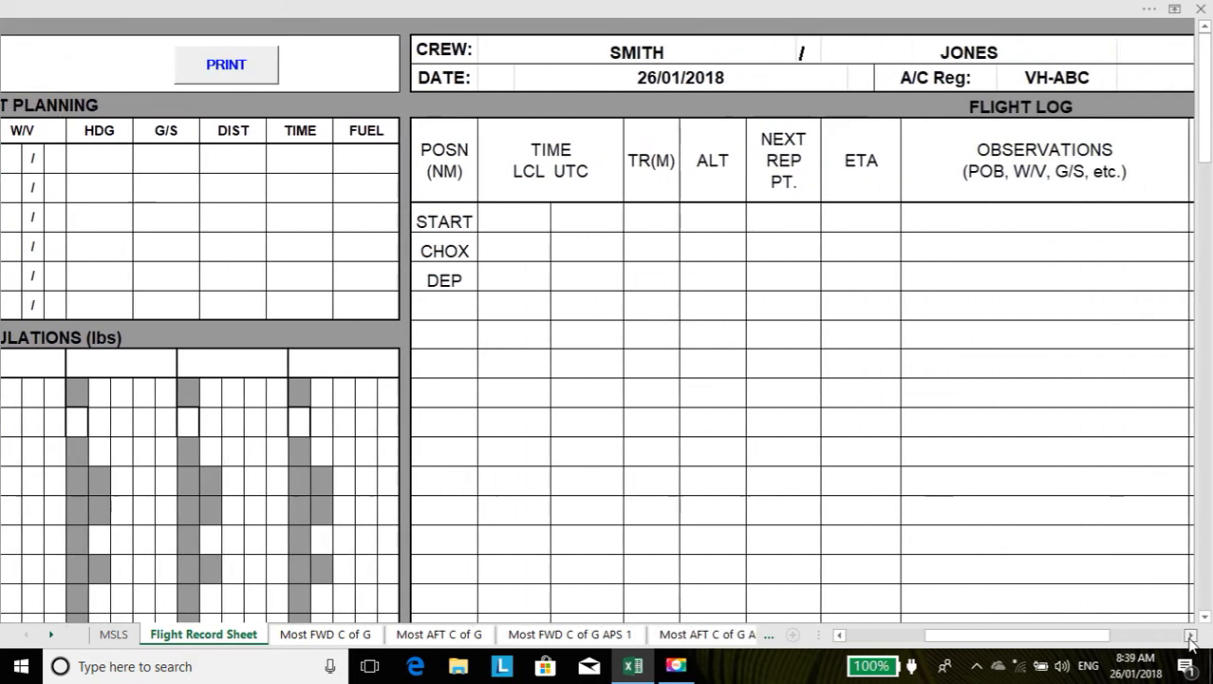
scroll(1191, 636, right, 6)
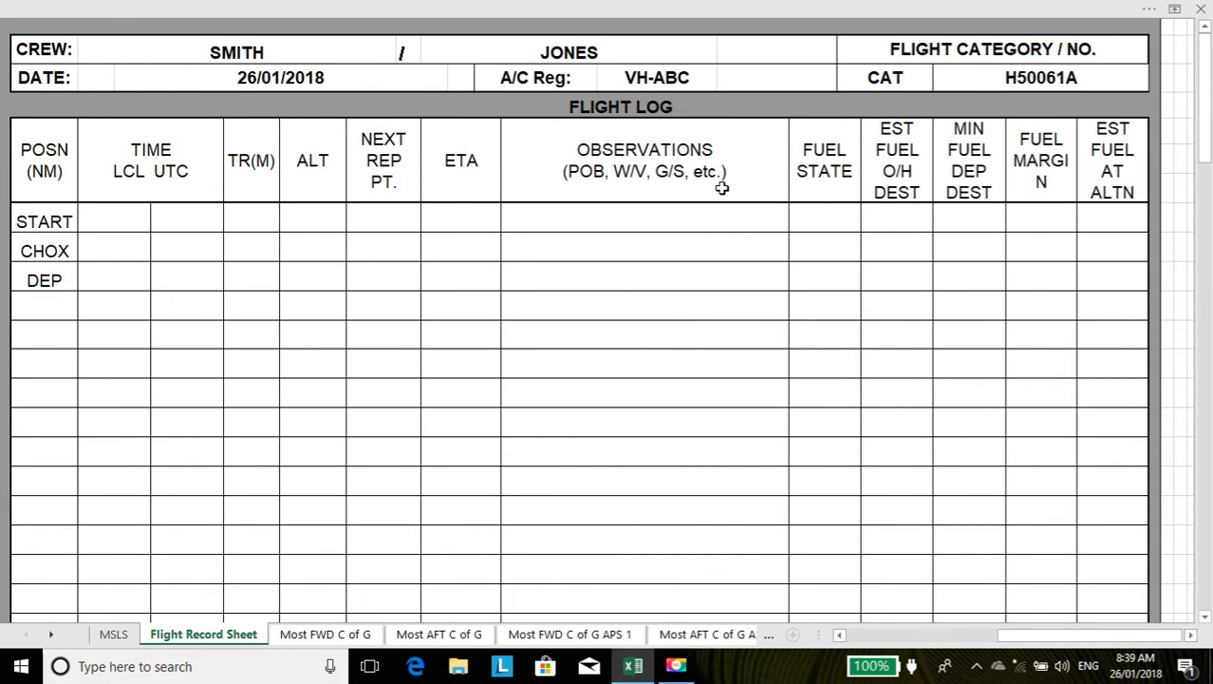
click(840, 635)
drag(840, 636, 840, 635)
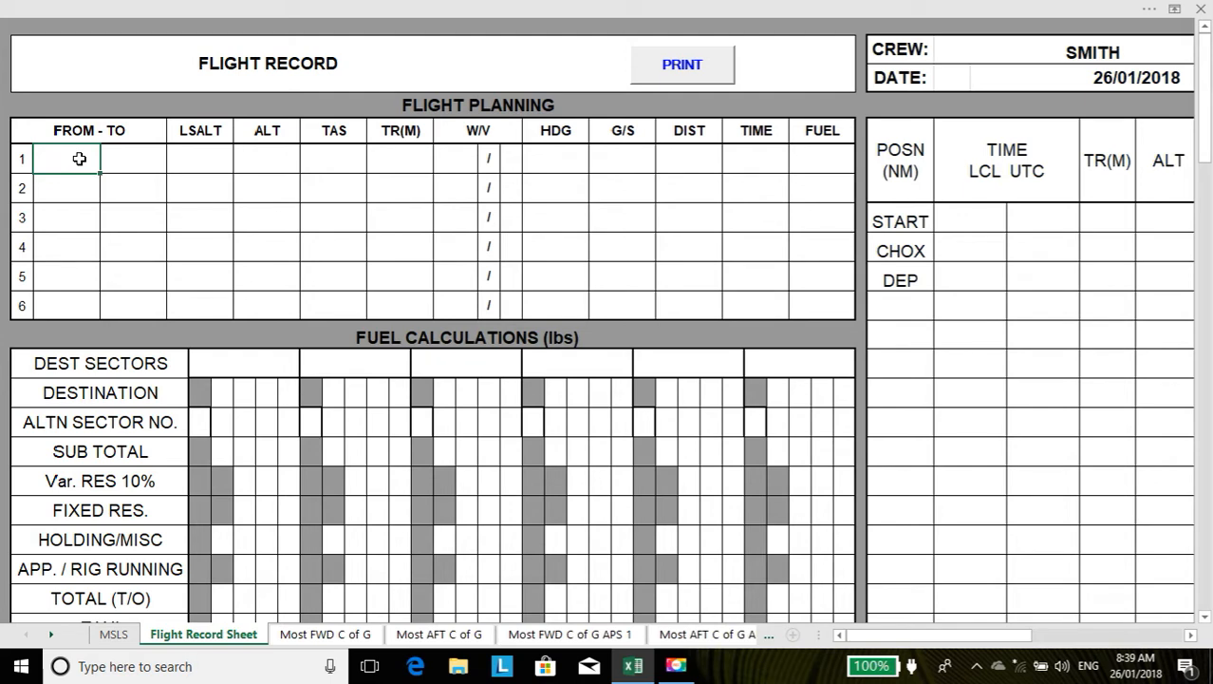
Enter the first flight planning leg's route from YBRM to YLBD.
text(YBRM)
key(Tab)
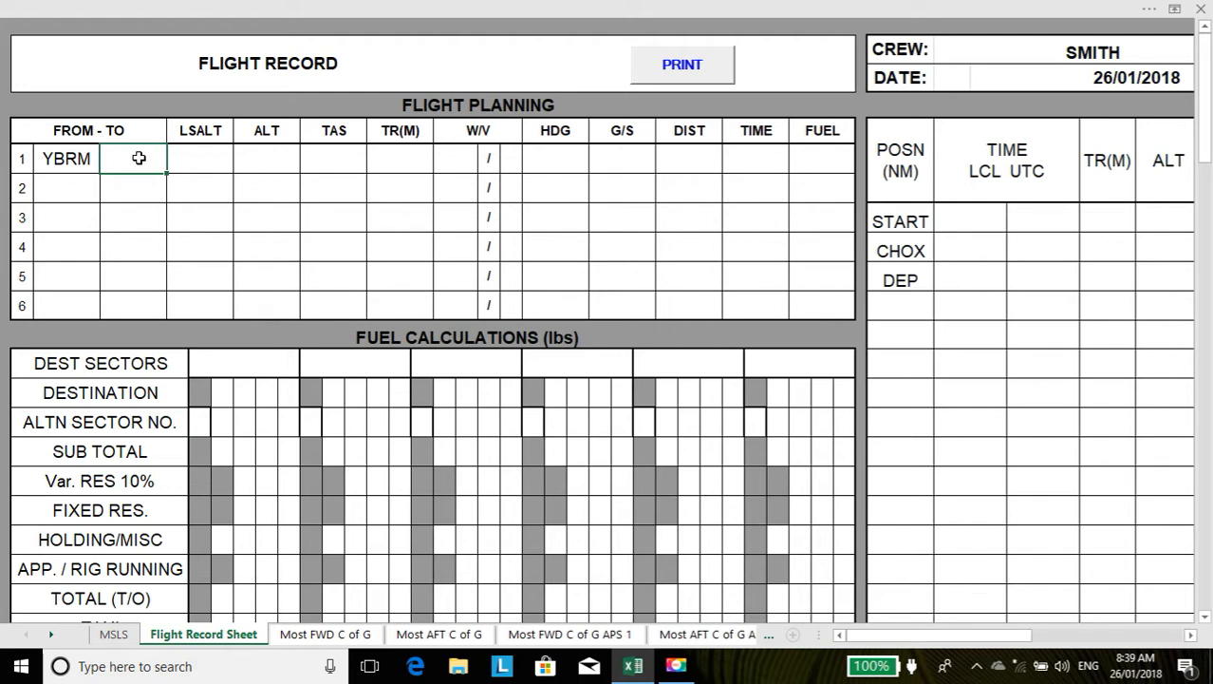
text(Y)
text(LED)
key(Tab)
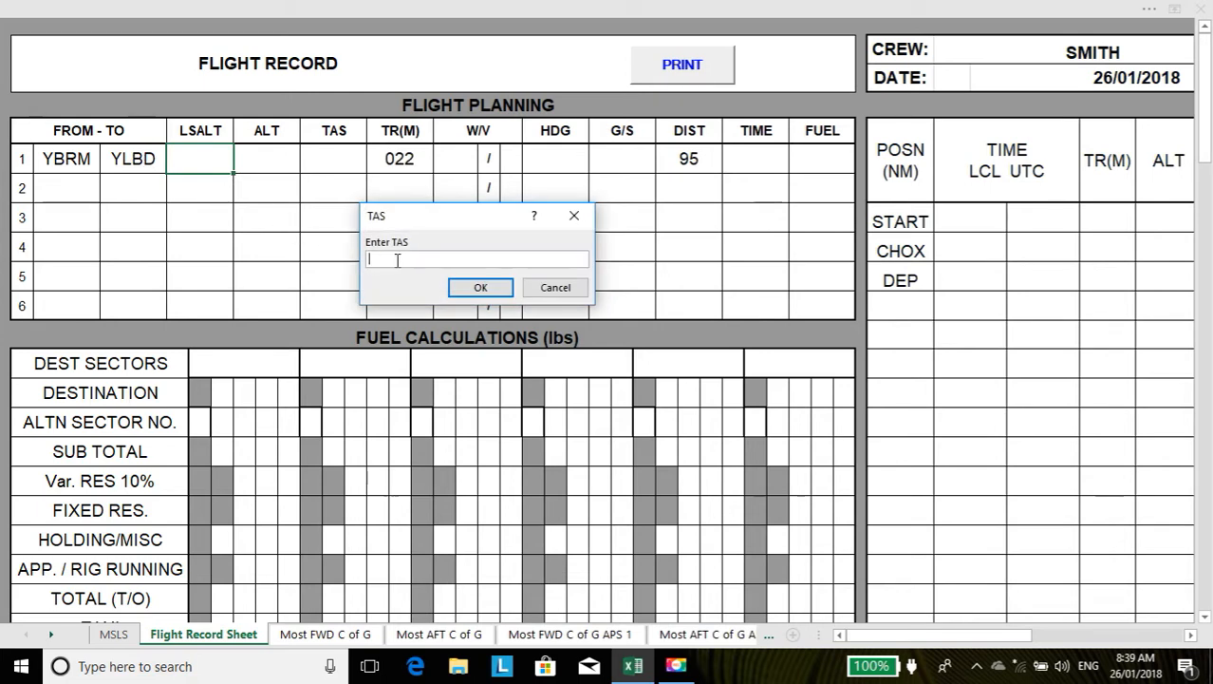
Set the true airspeed to 135 and the fuel flow to 1350 for the flight plan.
text(135)
click(476, 286)
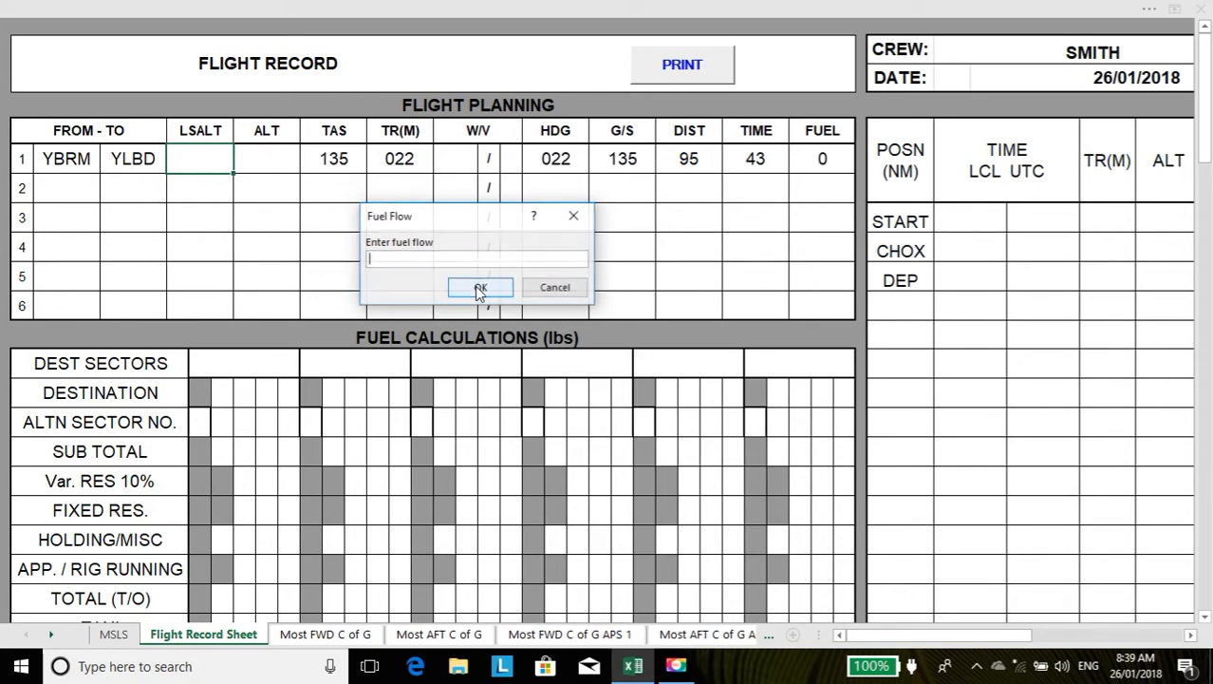
text(1350)
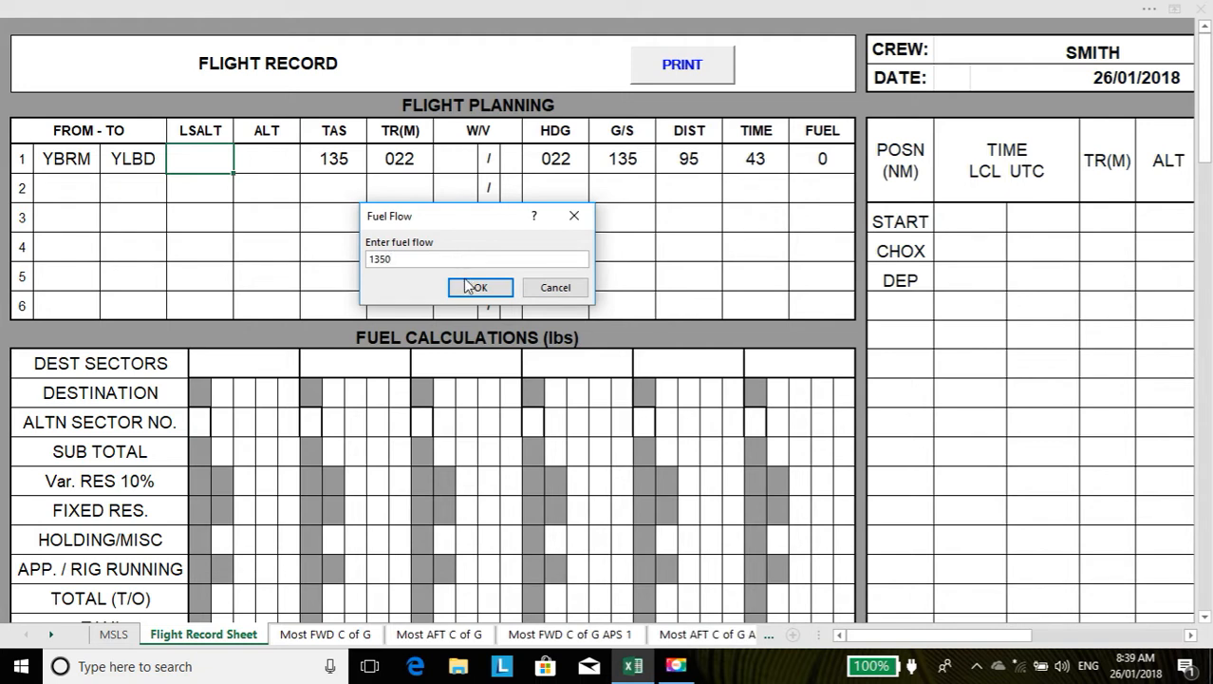
click(472, 287)
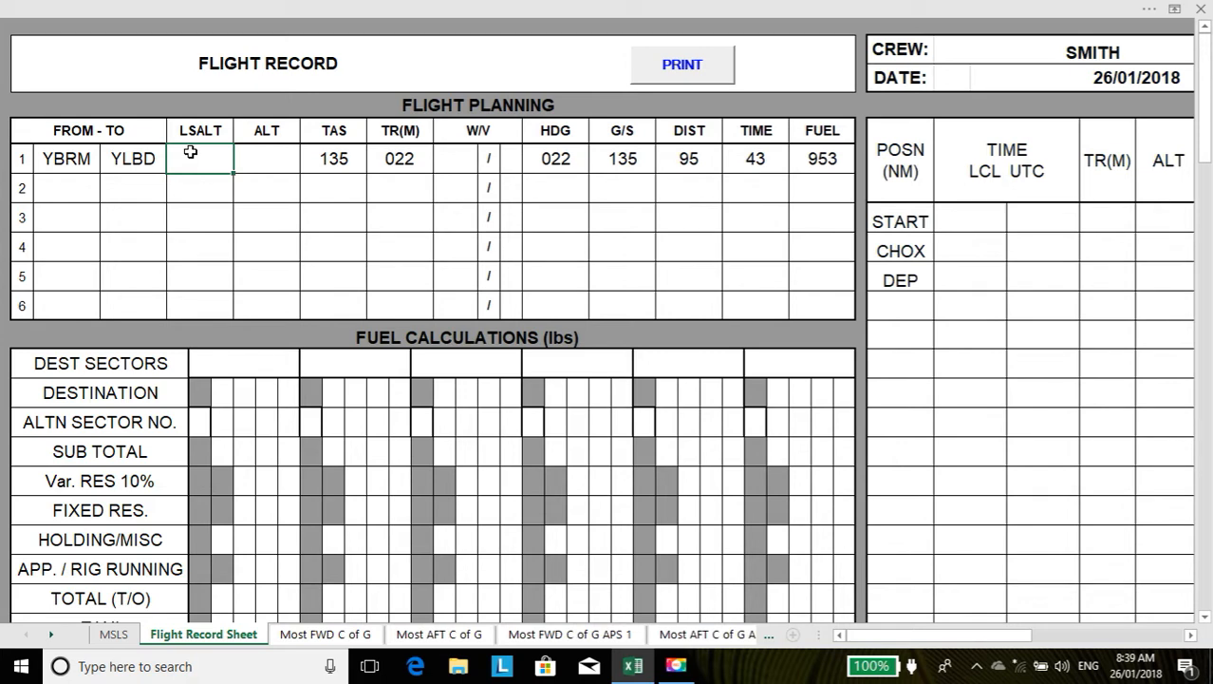
Set leg 1's lowest safe altitude to 2200, altitude to 5000 and wind to 120/10.
text(2200)
key(Tab)
text(5000)
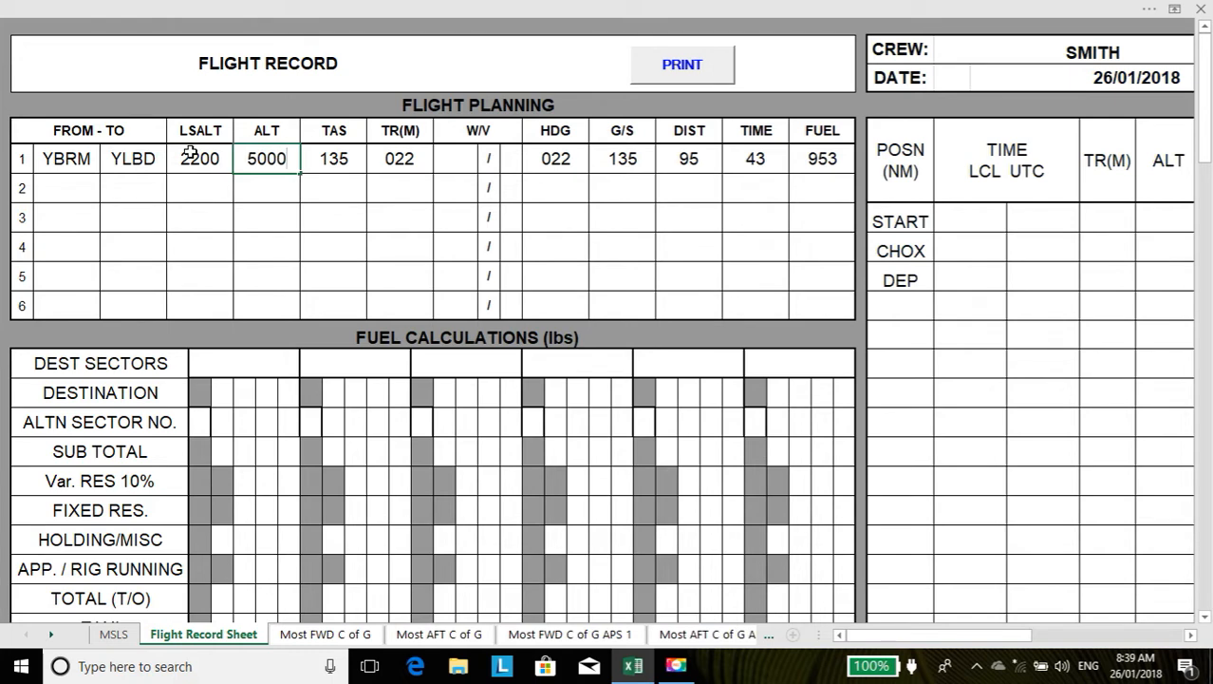
key(Tab)
key(Tab)
text(120)
key(Tab)
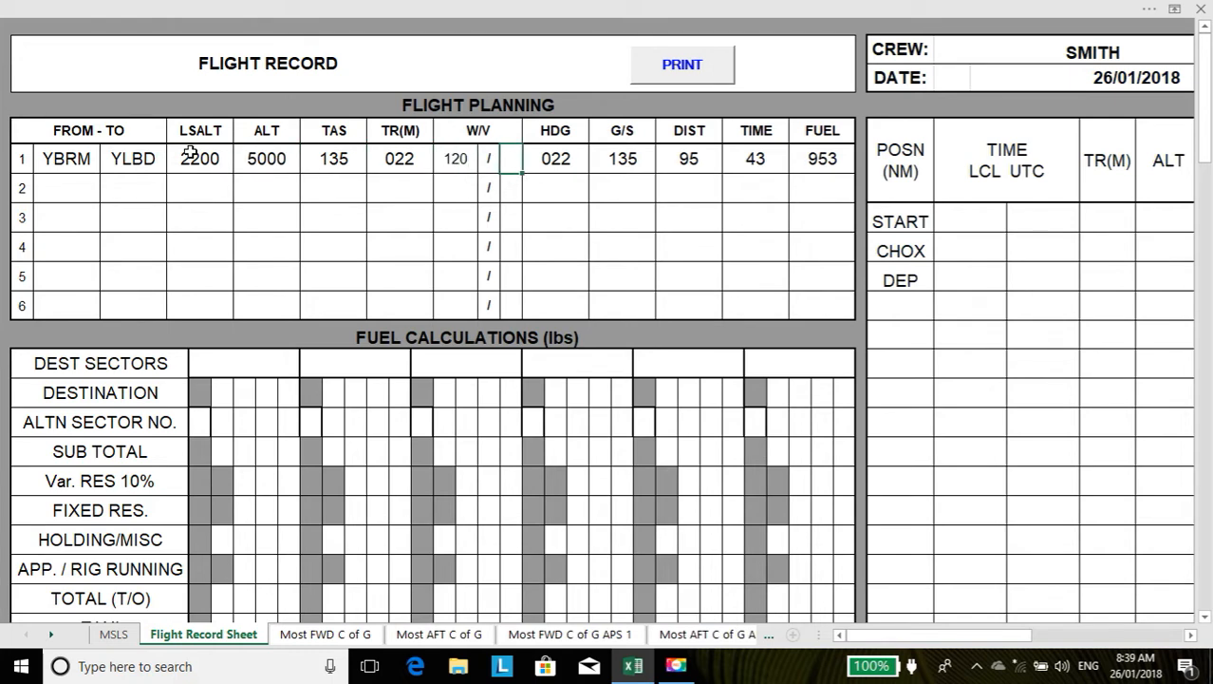
text(10)
key(Return)
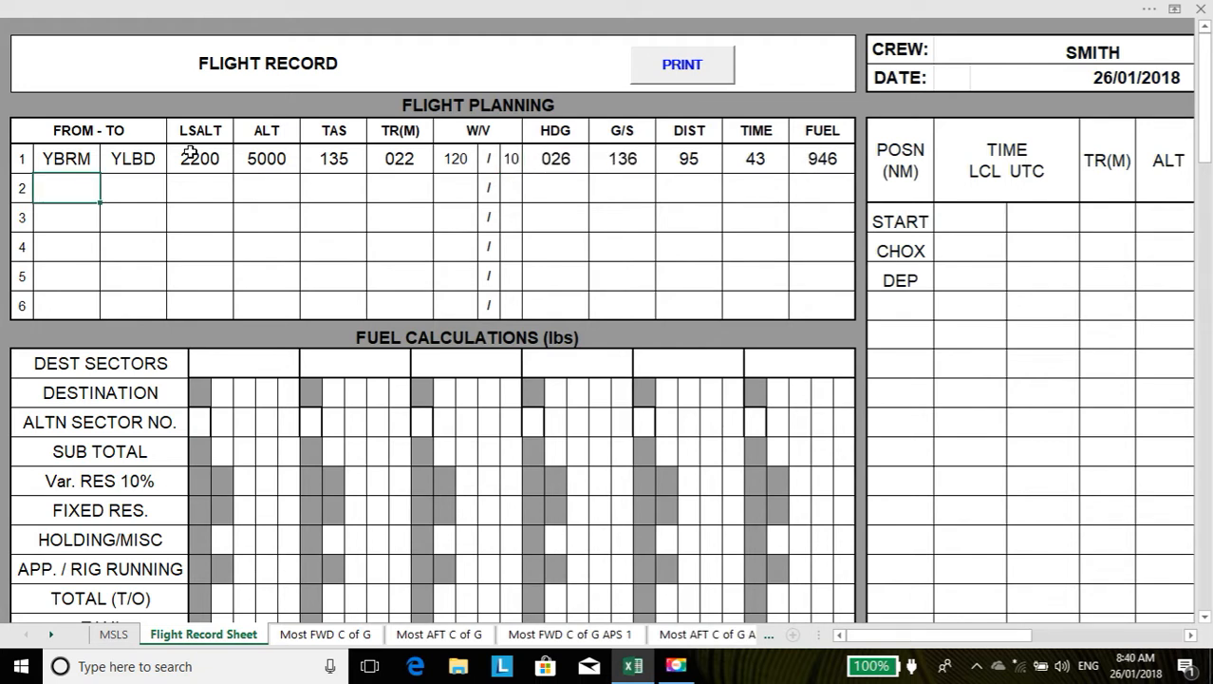
Enter the second flight planning leg's route from YLBD to E5006.
text(YLBD)
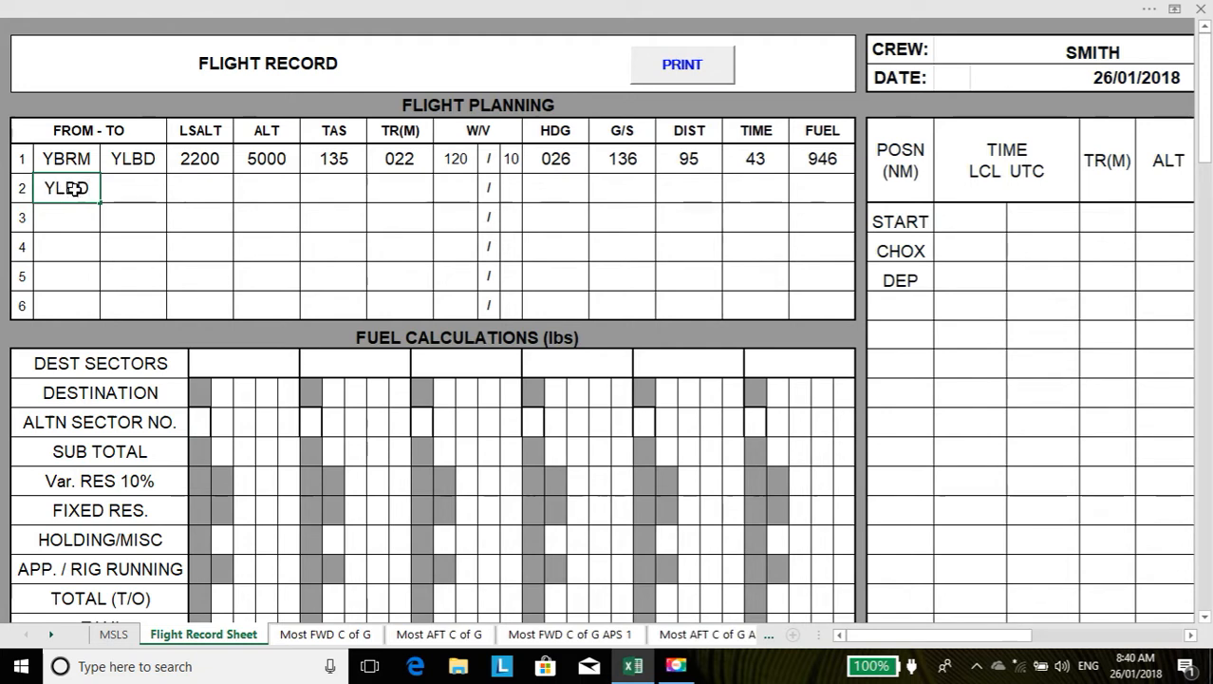
key(Tab)
text(E5)
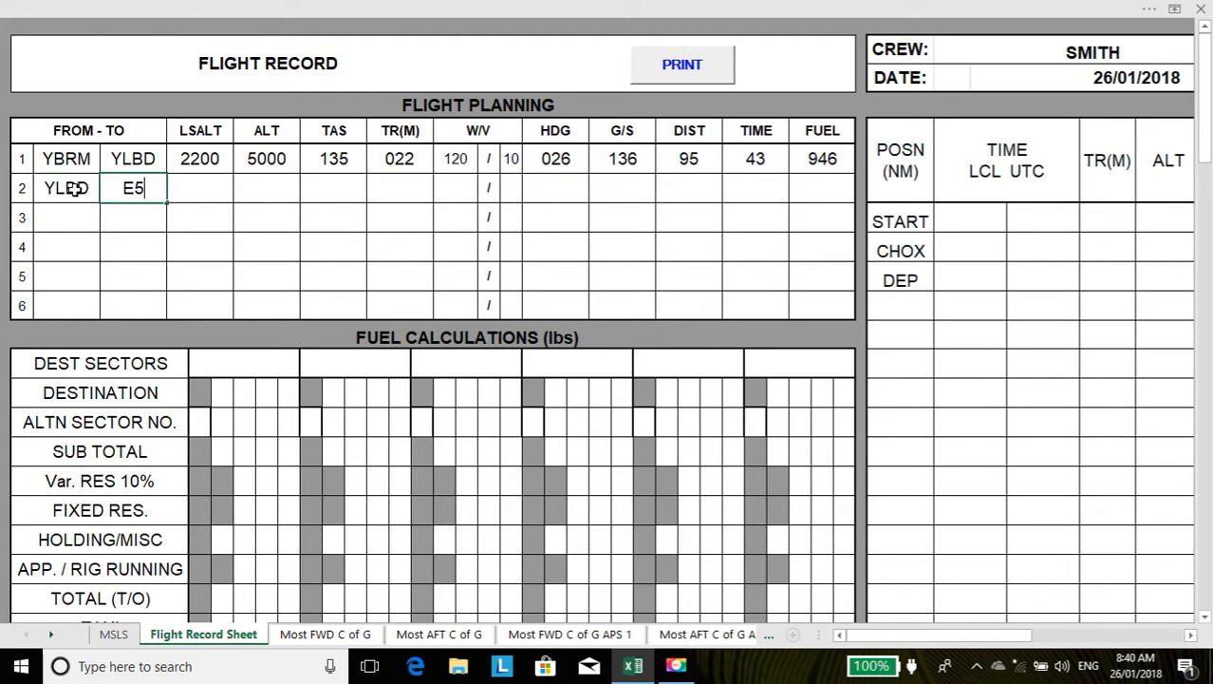
text(006)
key(Tab)
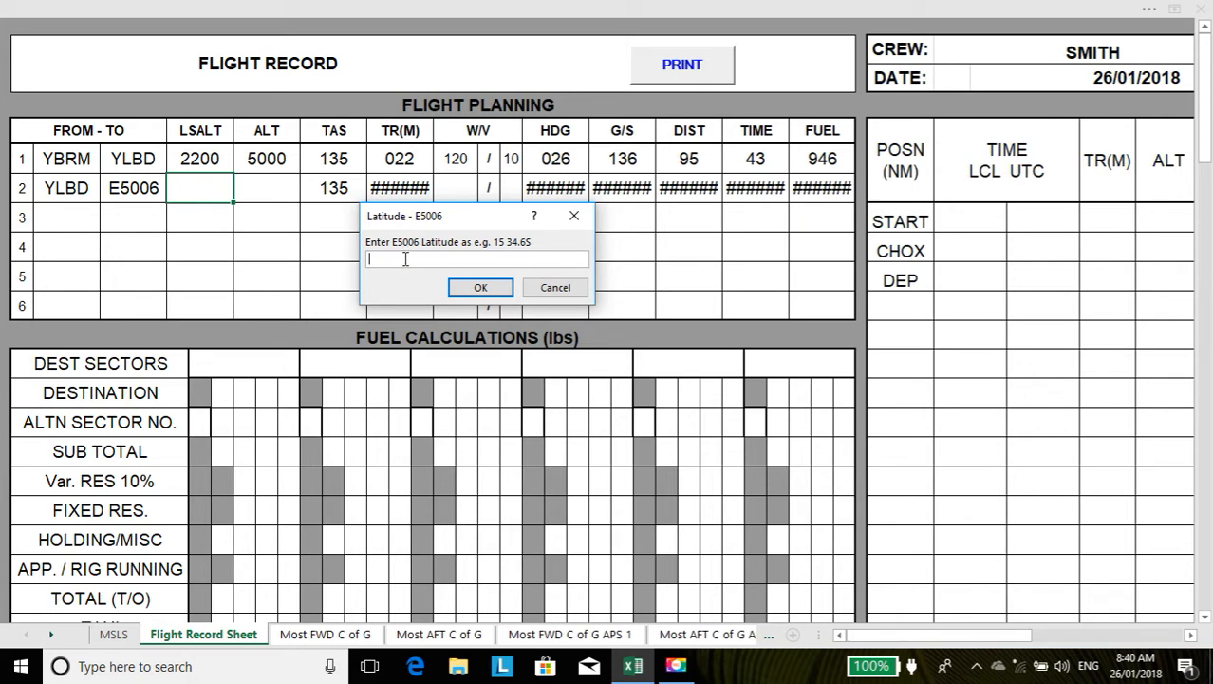
Define waypoint E5006 with latitude 13 49.5S, longitude 123 12.8E and magnetic variation 3E.
text(13 49.5S)
click(467, 289)
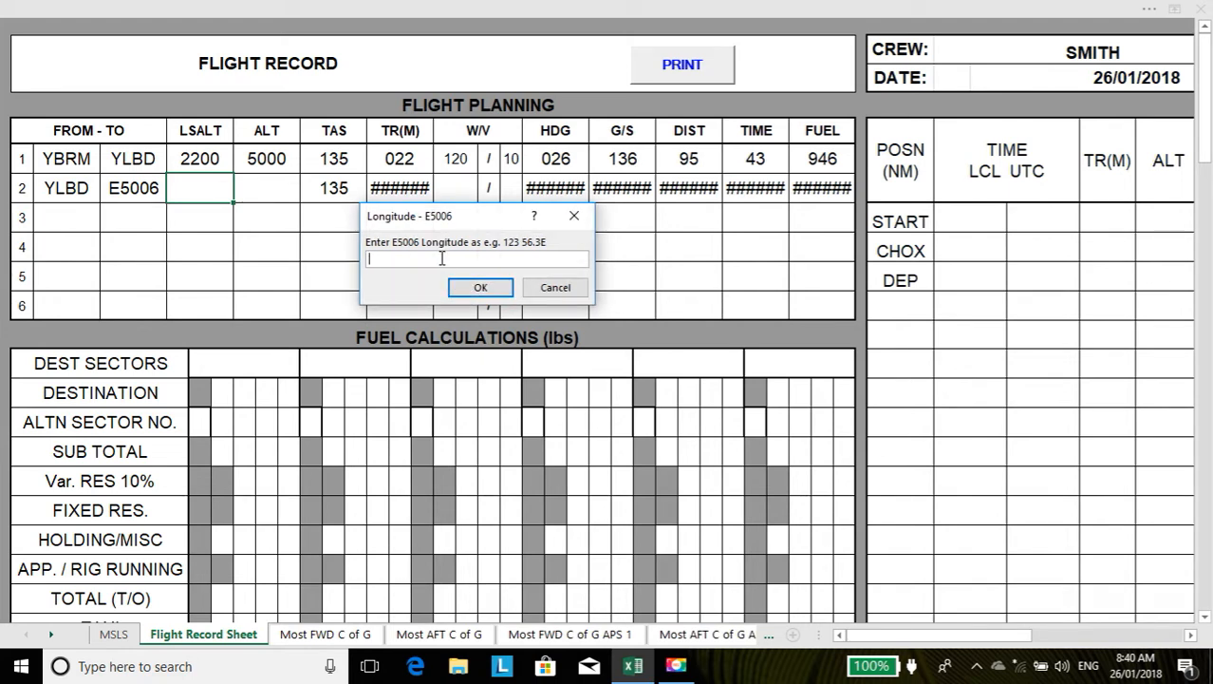
text(123 12.8E)
click(467, 289)
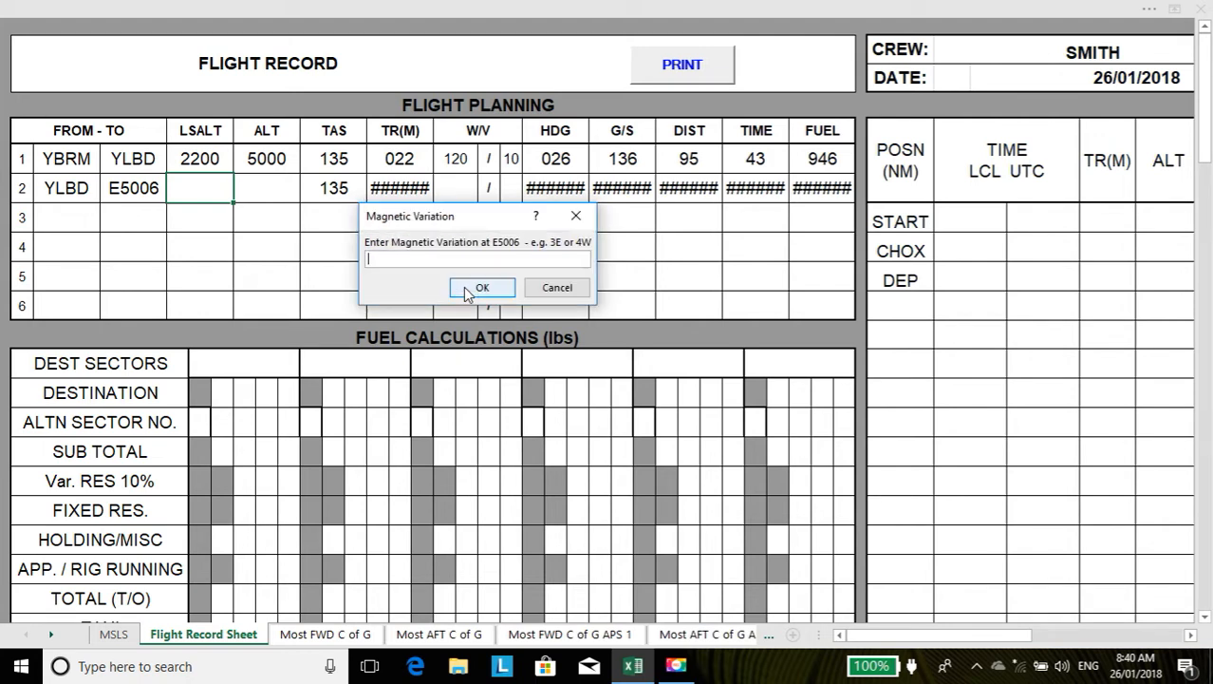
text(3E)
click(465, 291)
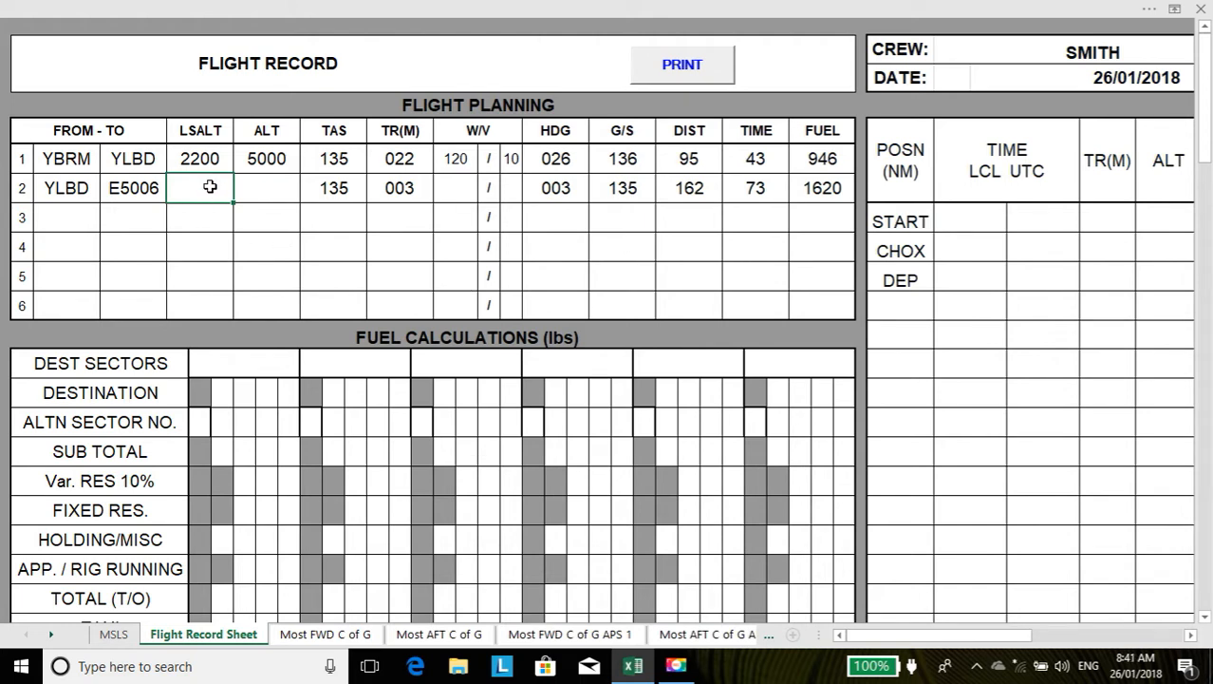
Set leg 2's lowest safe altitude to 1700, altitude to 5000 and wind to 120/15.
text(1700)
key(Tab)
text(5000)
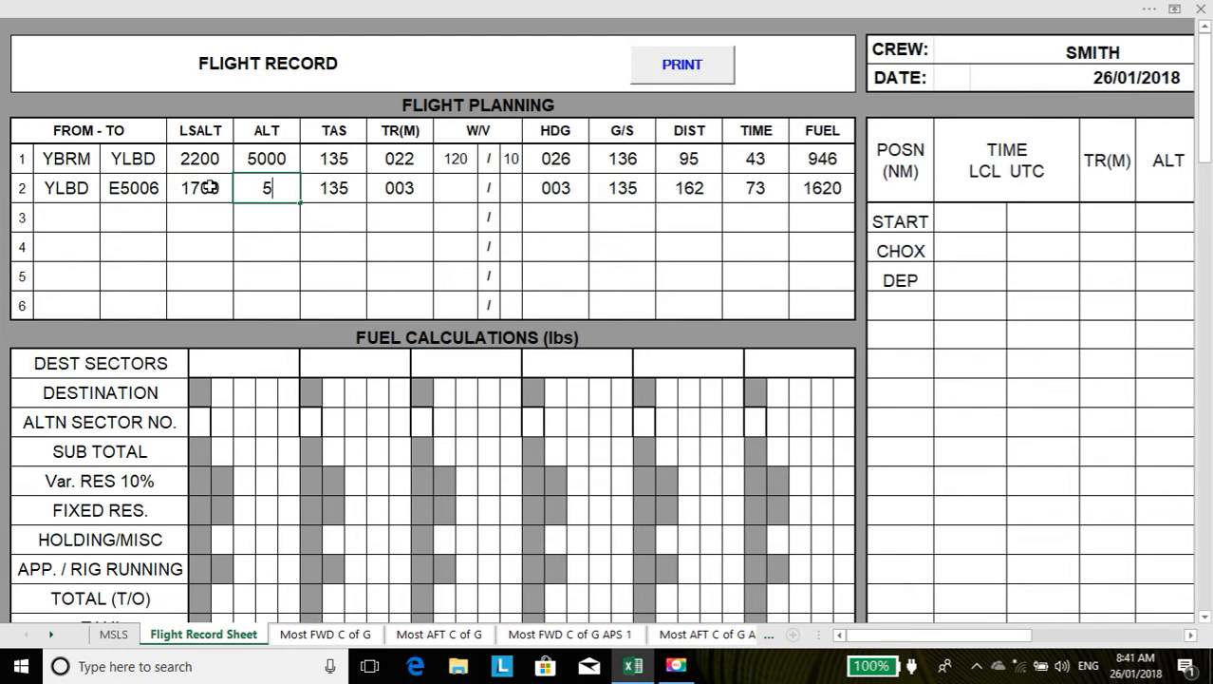
key(Tab)
key(Tab)
key(Tab)
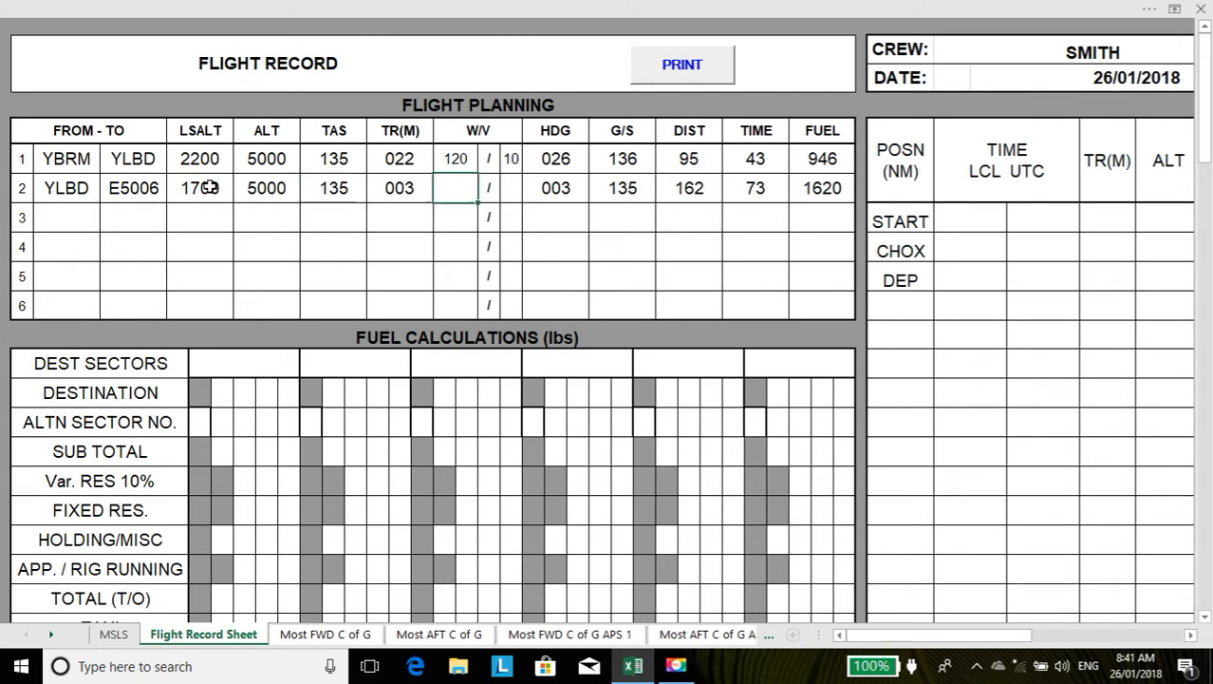
text(120)
key(Tab)
text(15)
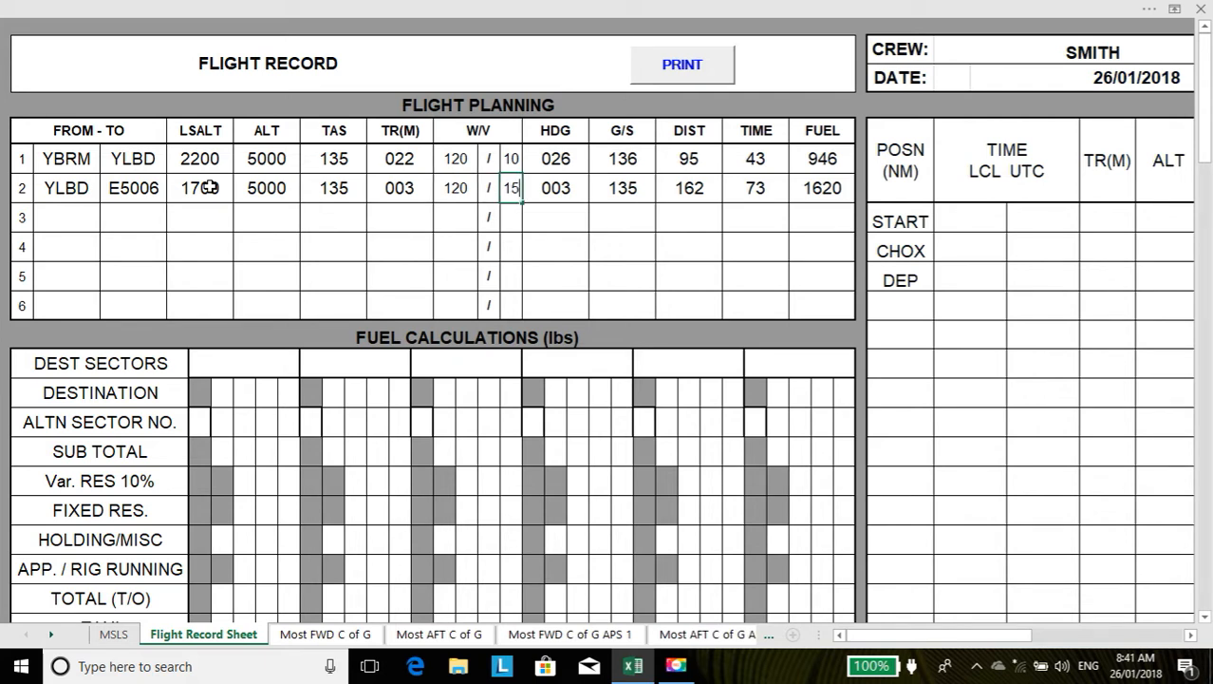
key(Return)
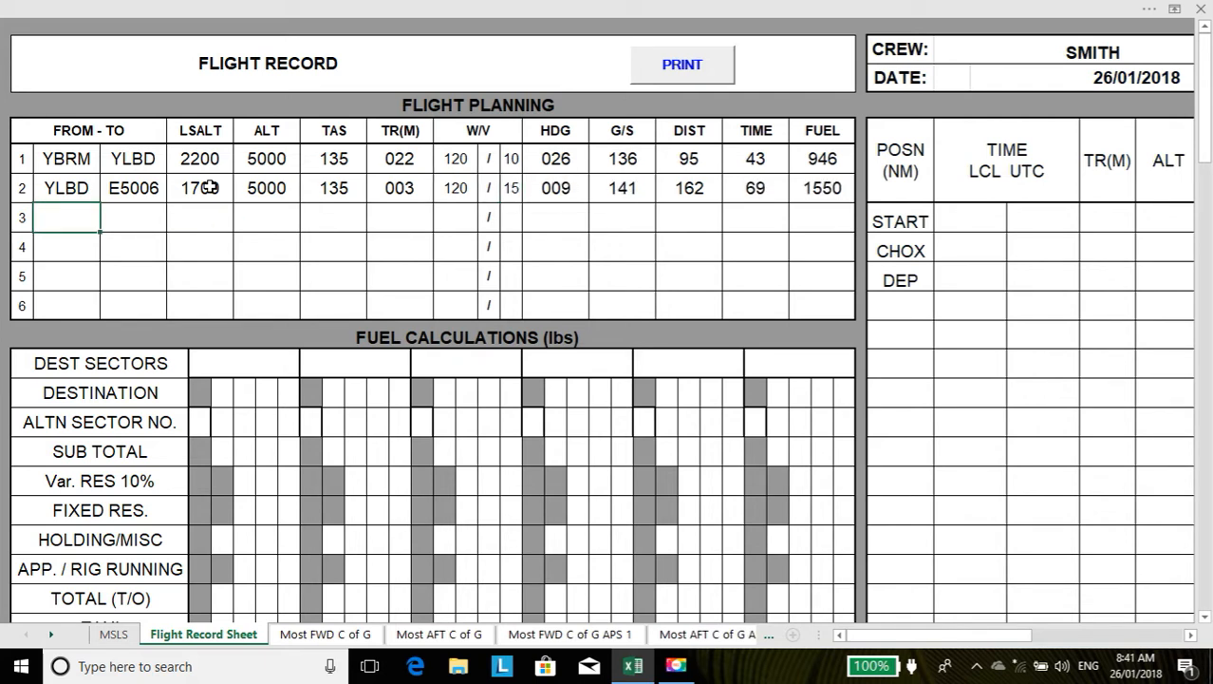
Enter the third flight planning leg's route from E5006 to YBRM.
text(E5006)
key(Tab)
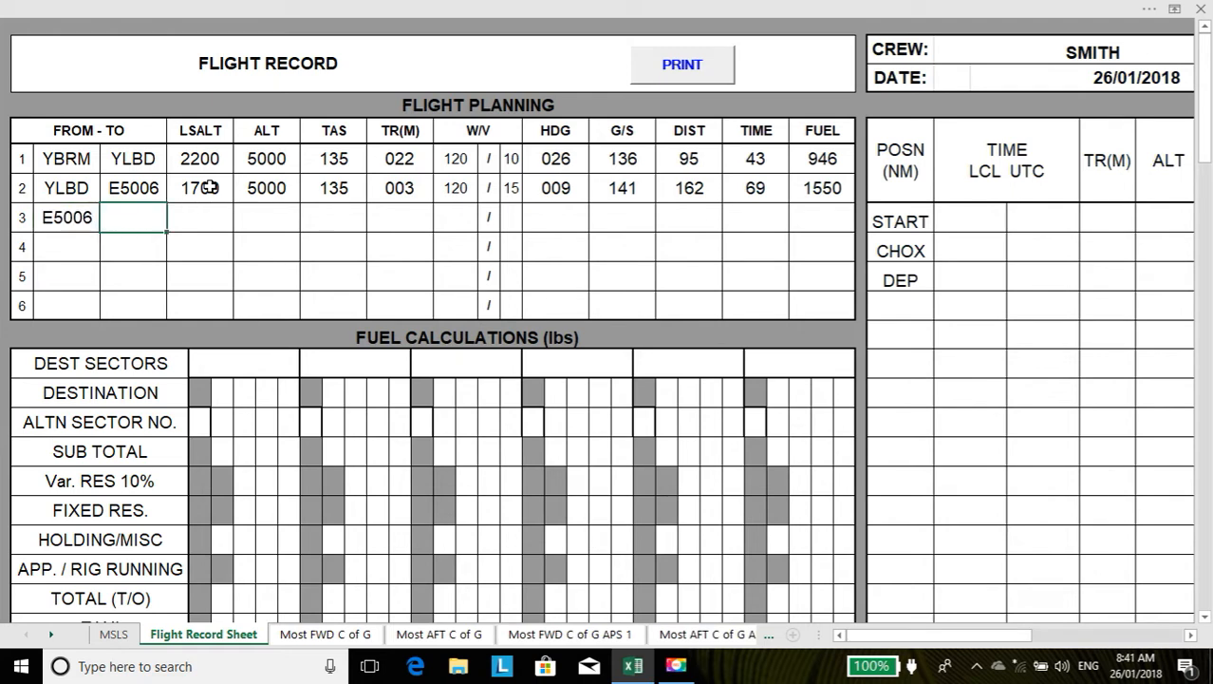
text(YBRM)
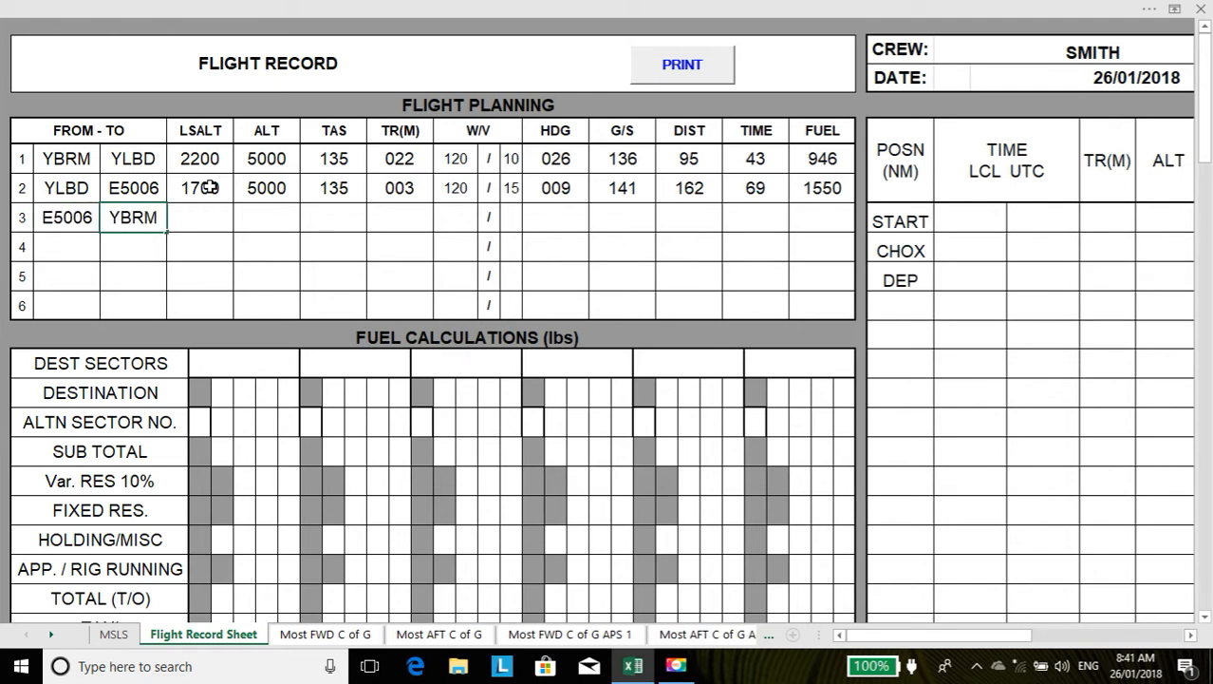
key(Tab)
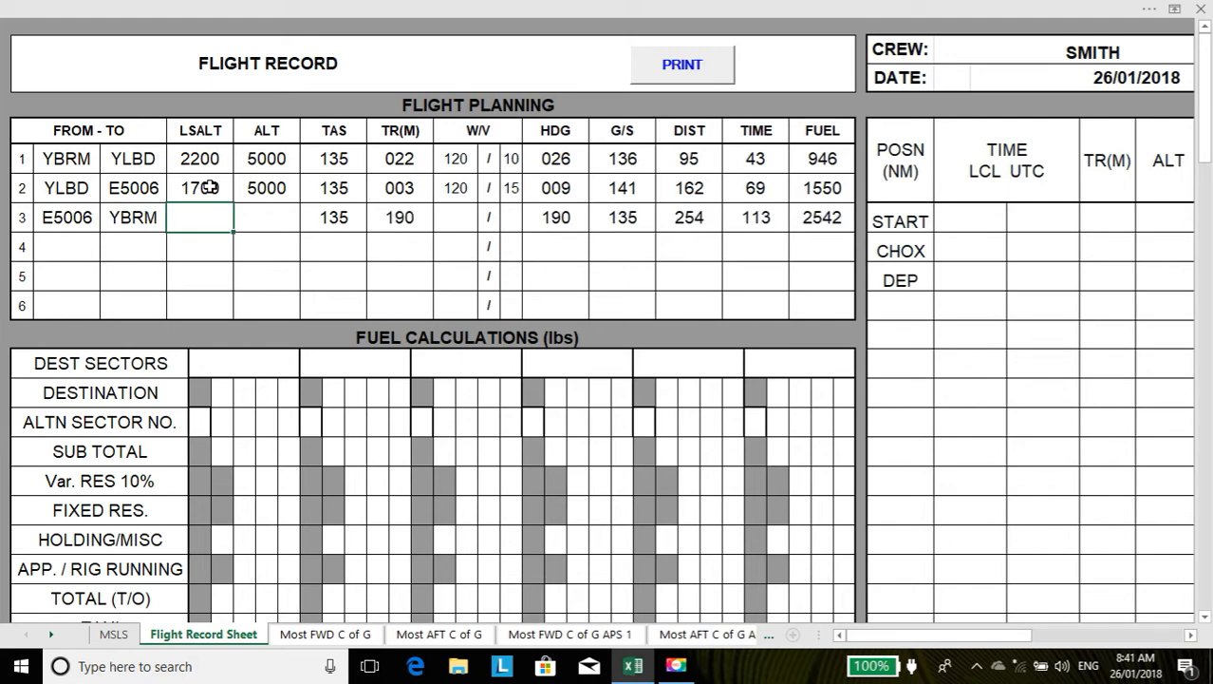
Set leg 3's lowest safe altitude to 2200, altitude to 6000 and wind to 150/20.
text(2200)
key(Tab)
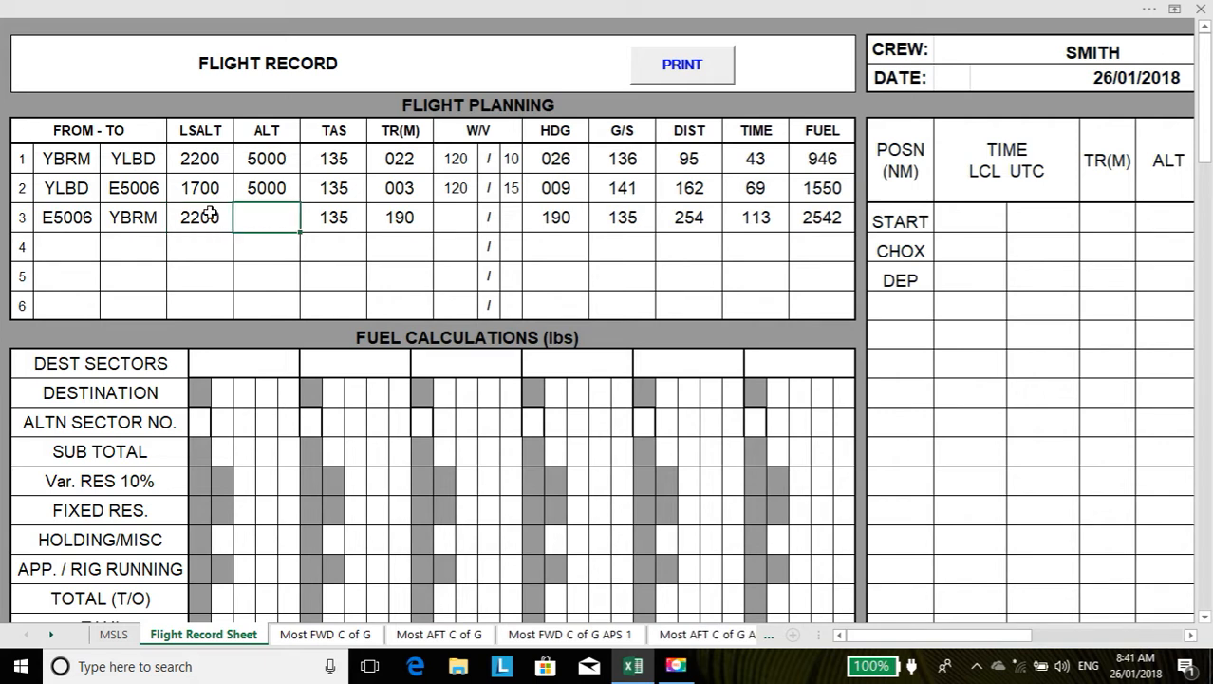
text(6000)
key(Tab)
key(Tab)
key(Tab)
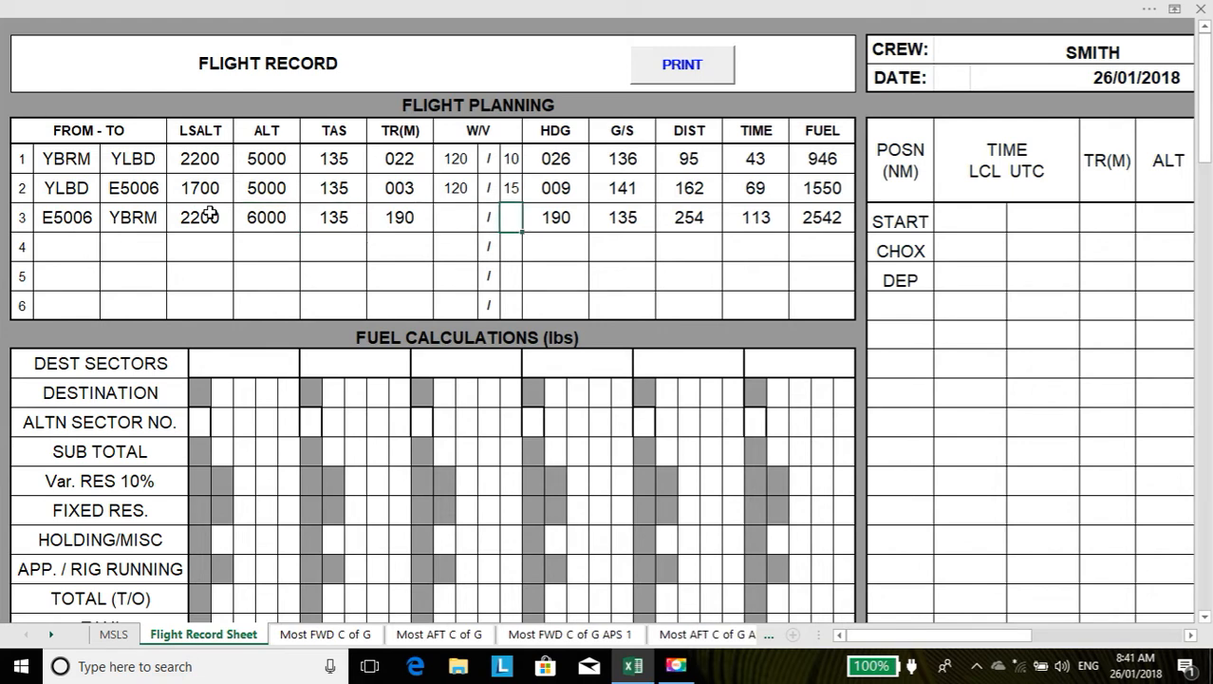
click(461, 221)
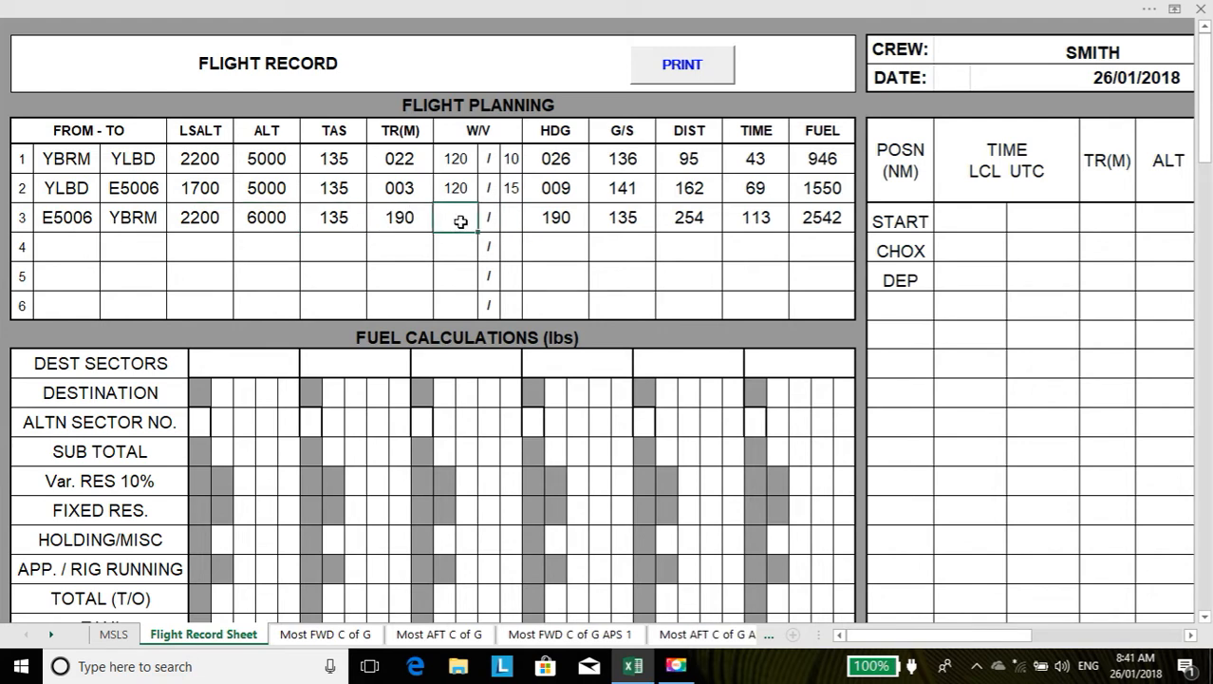
text(150)
key(Tab)
text(20)
key(Tab)
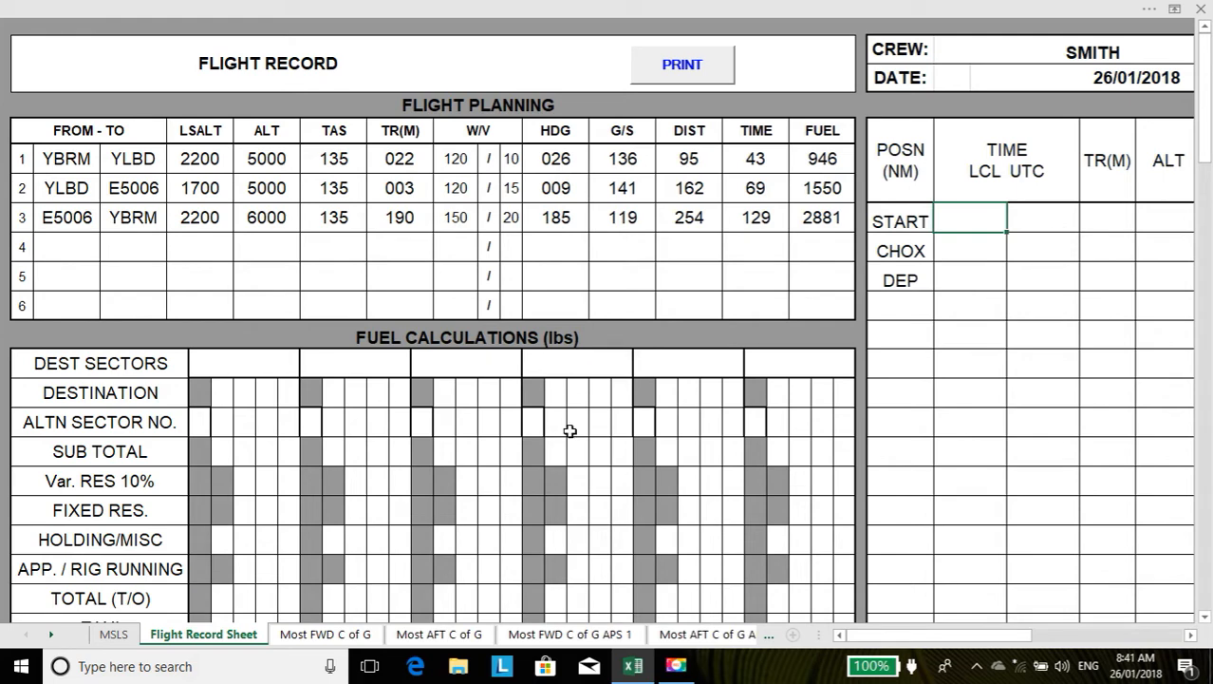
Assign destination sectors 1 and 2 to the first two columns of the fuel calculations.
click(1204, 618)
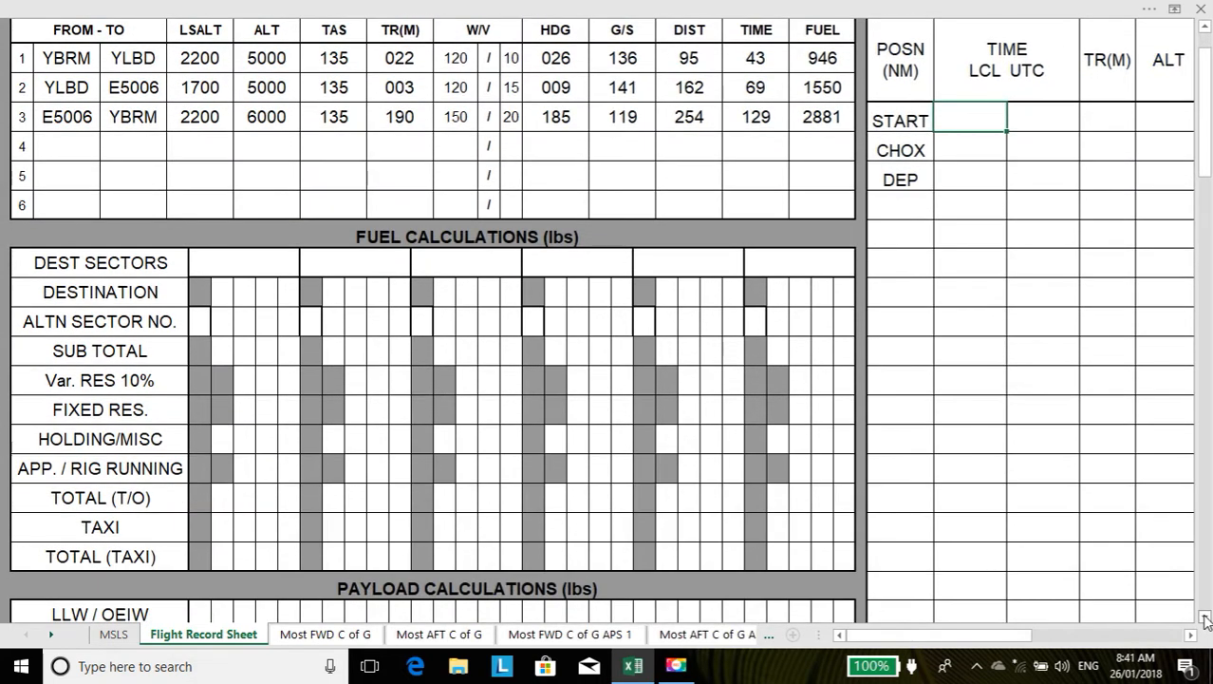
click(202, 264)
click(202, 264)
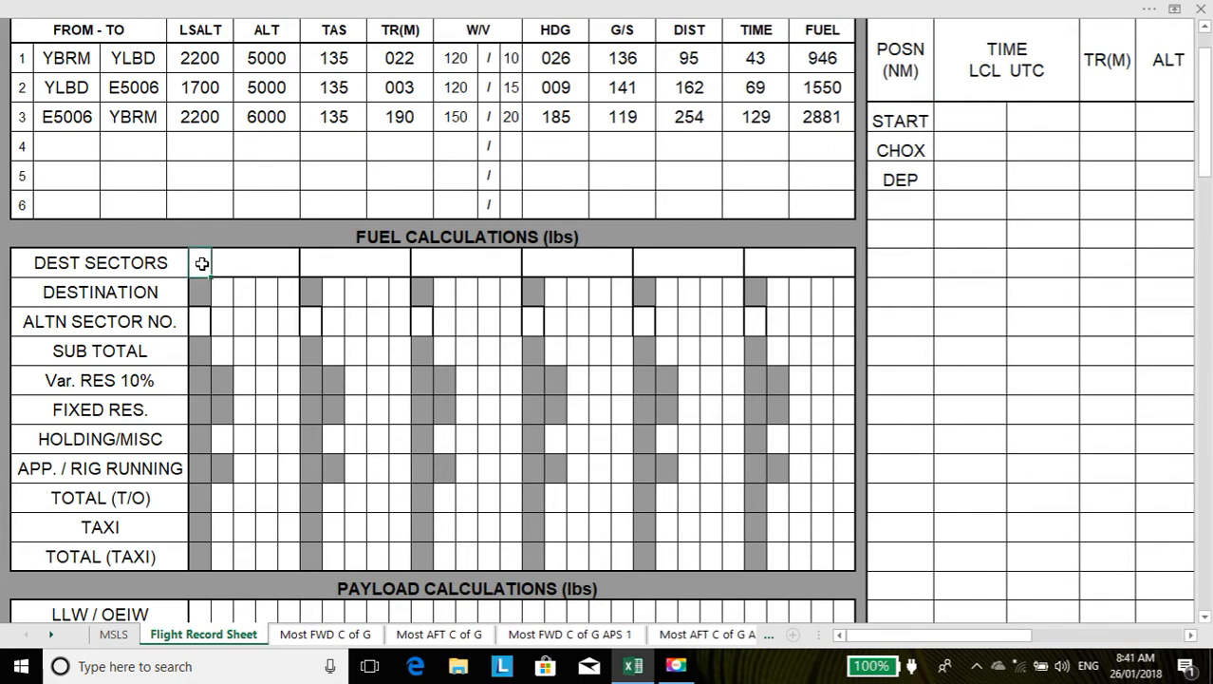
text(1)
click(318, 264)
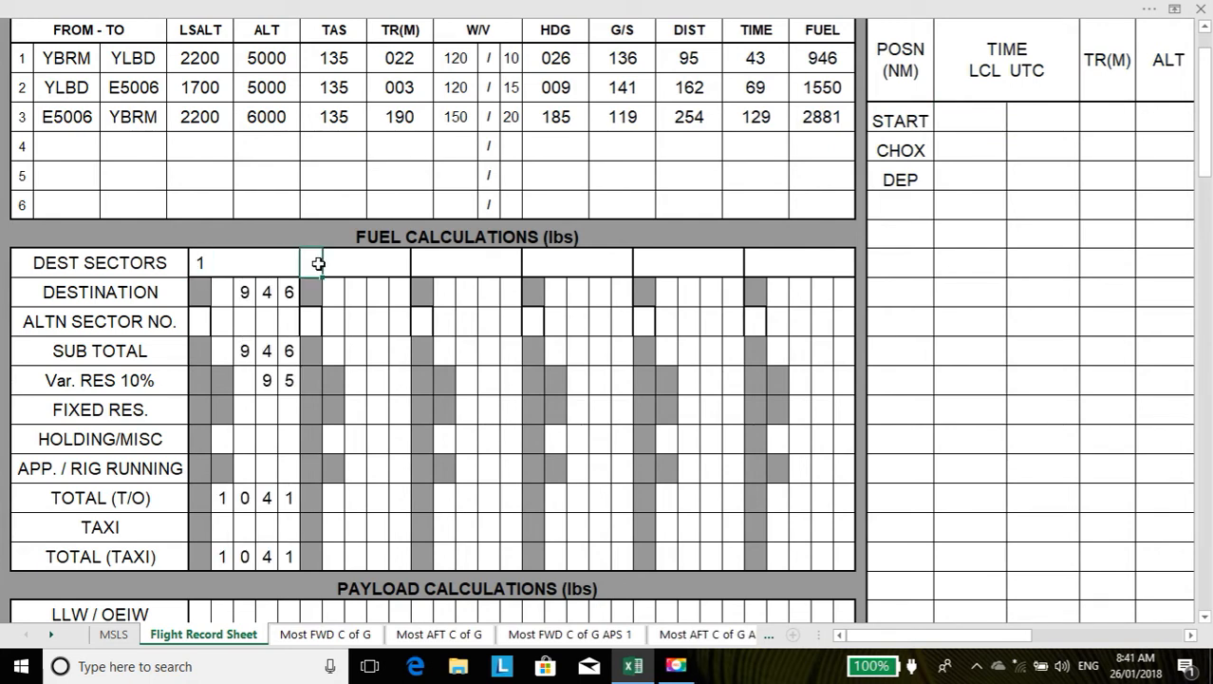
text(2)
Enter the fourth flight planning leg's route from E5006 to YLBD.
click(64, 147)
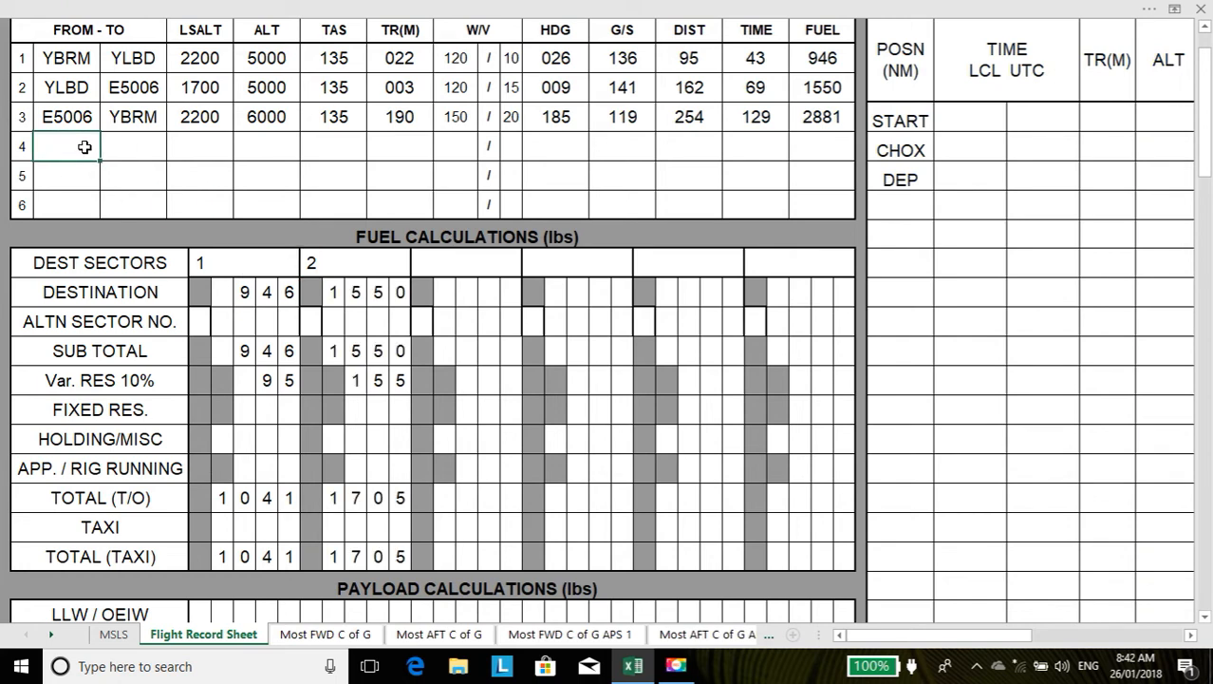
text(E5006)
key(Tab)
text(YLBD)
key(Tab)
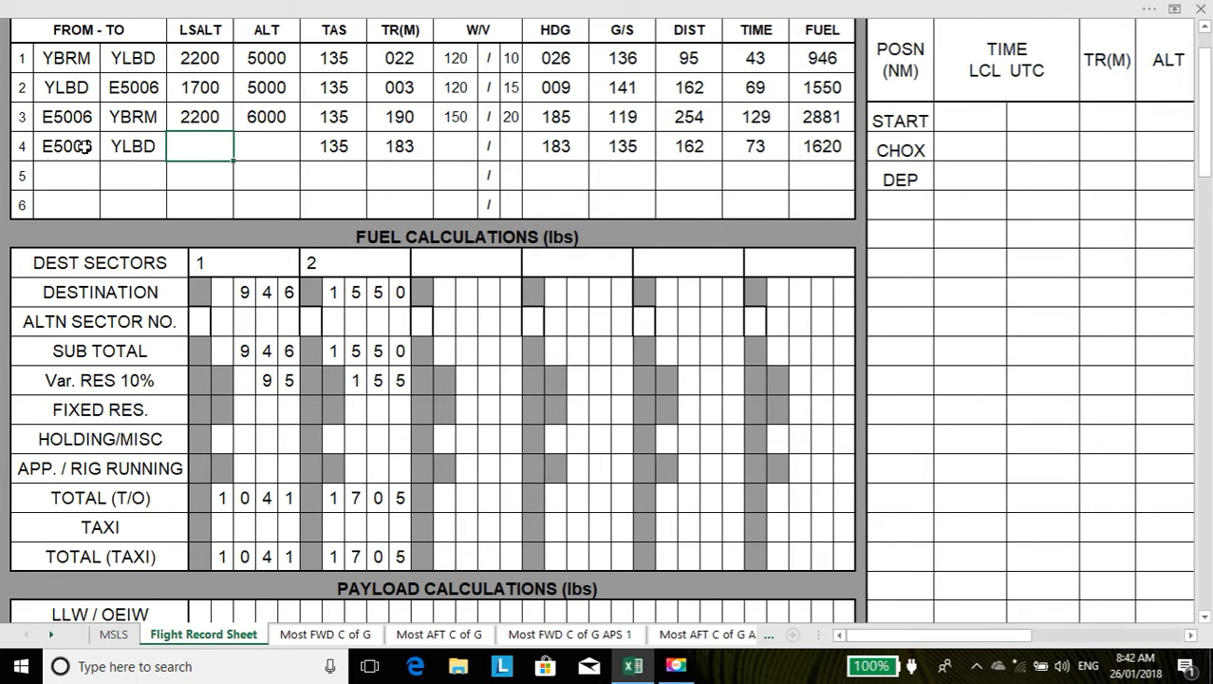
Set leg 4's lowest safe altitude to 1700, altitude to 6000 and wind to 120/15.
text(1700)
key(Tab)
text(6000)
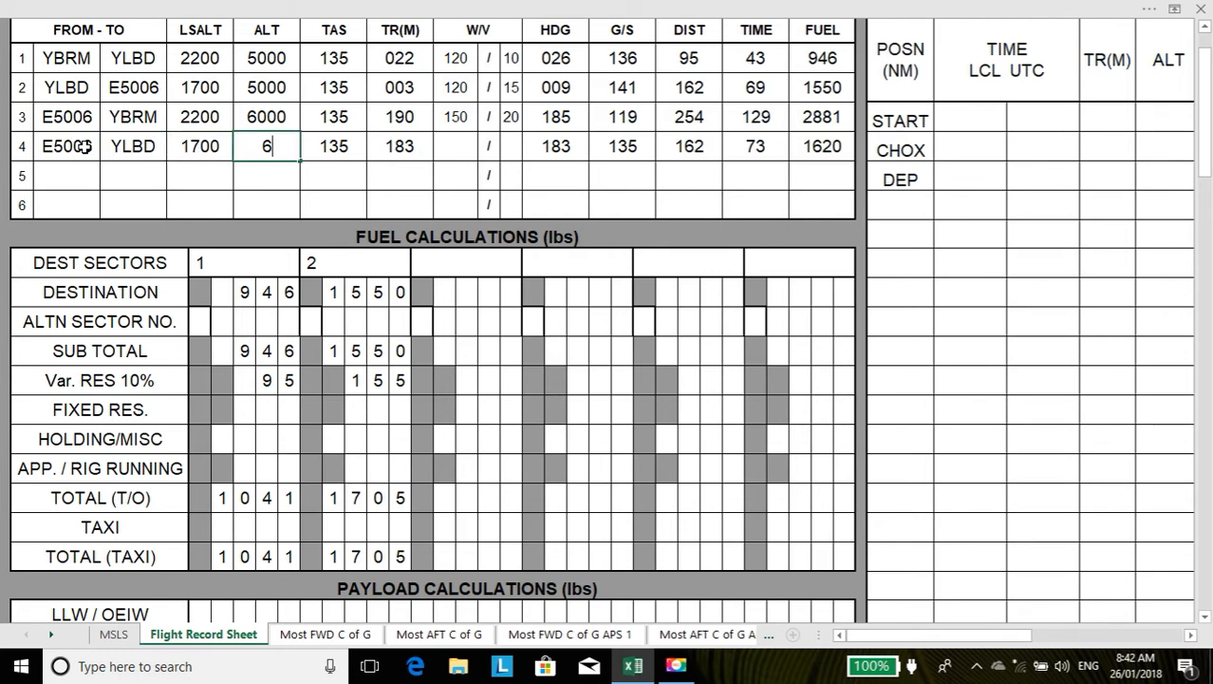
key(Tab)
key(Tab)
key(Tab)
key(Tab)
key(Tab)
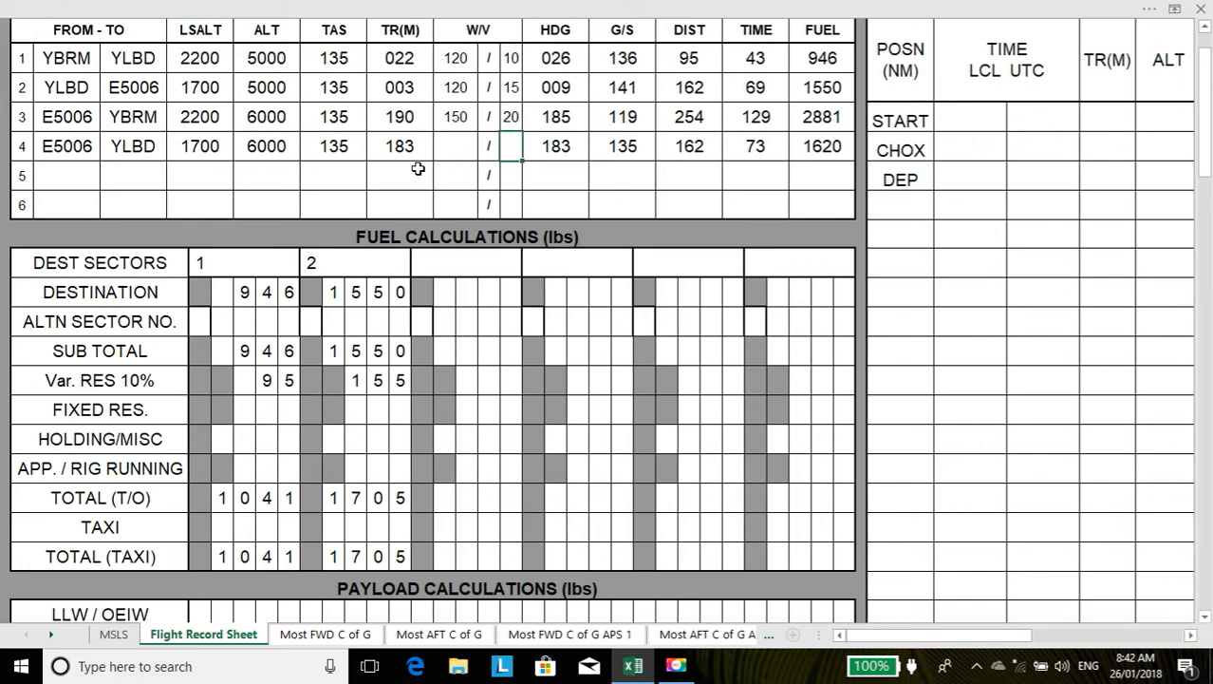
click(458, 147)
text(120)
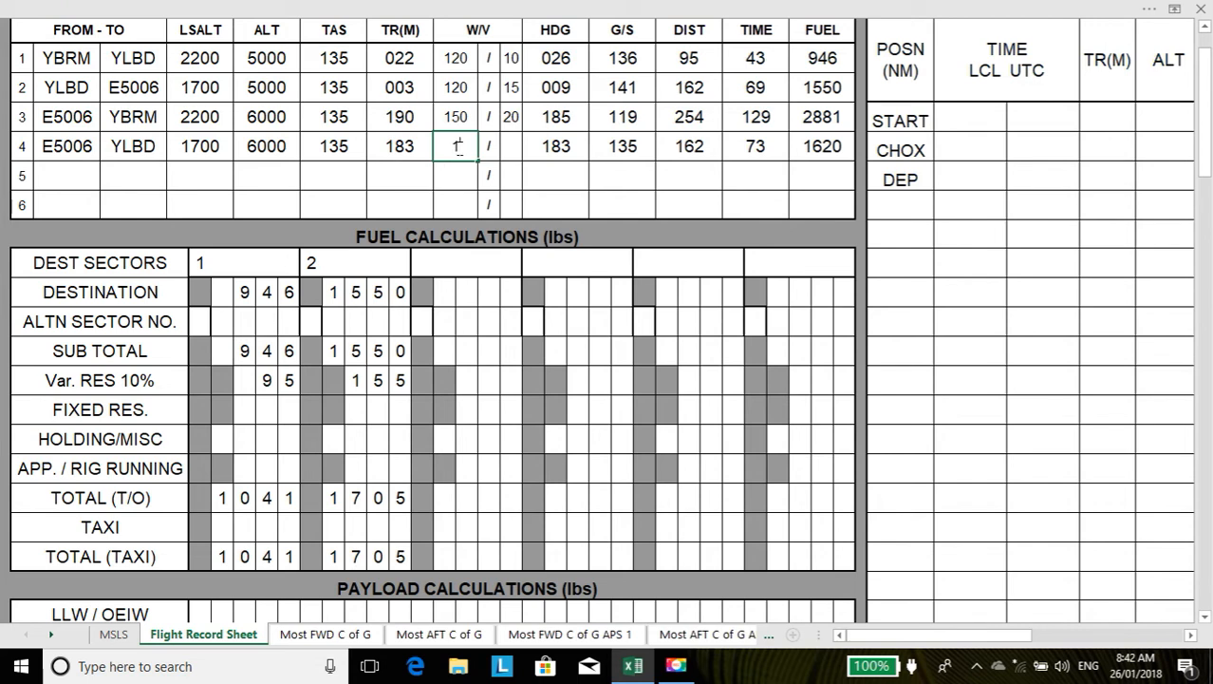
key(Tab)
key(Tab)
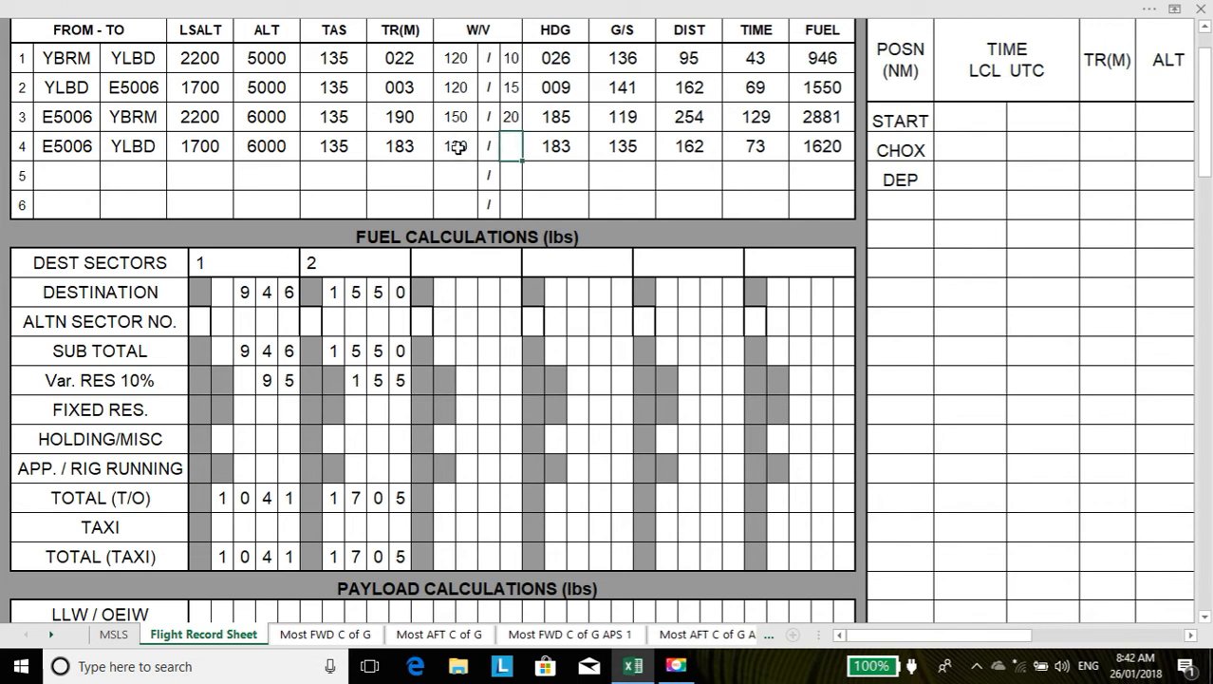
text(15)
Enter the fifth flight planning leg's route from E5006 to YTST.
click(82, 176)
text(E5006)
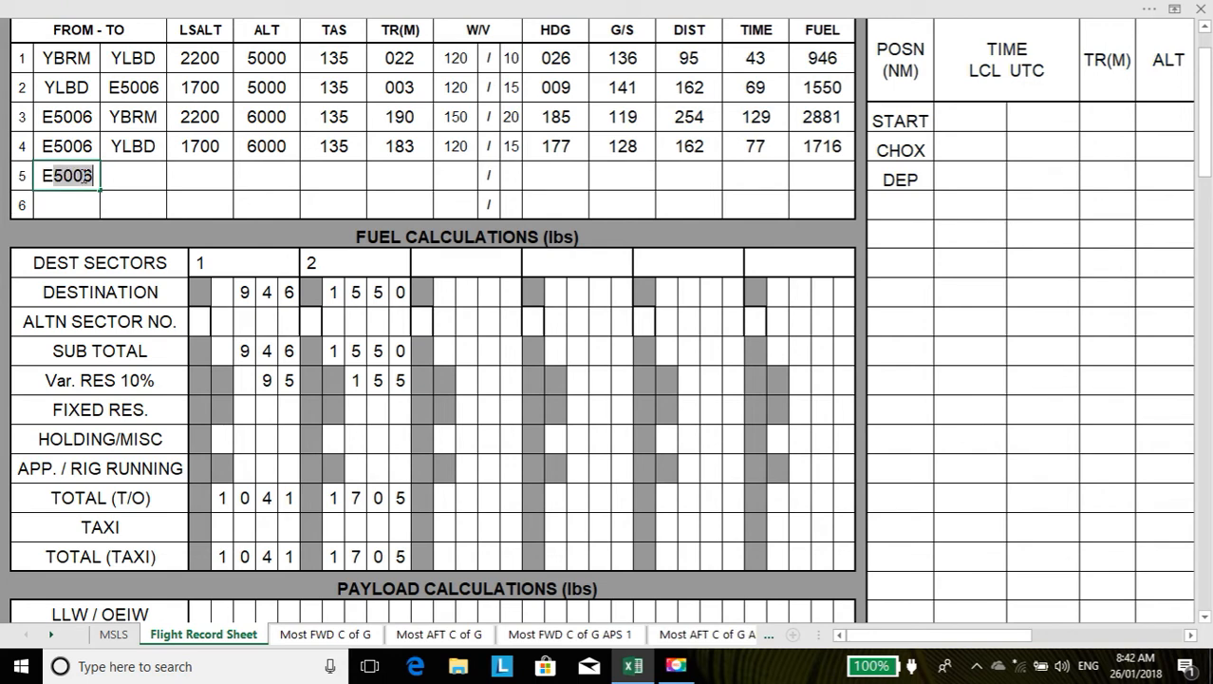
key(Tab)
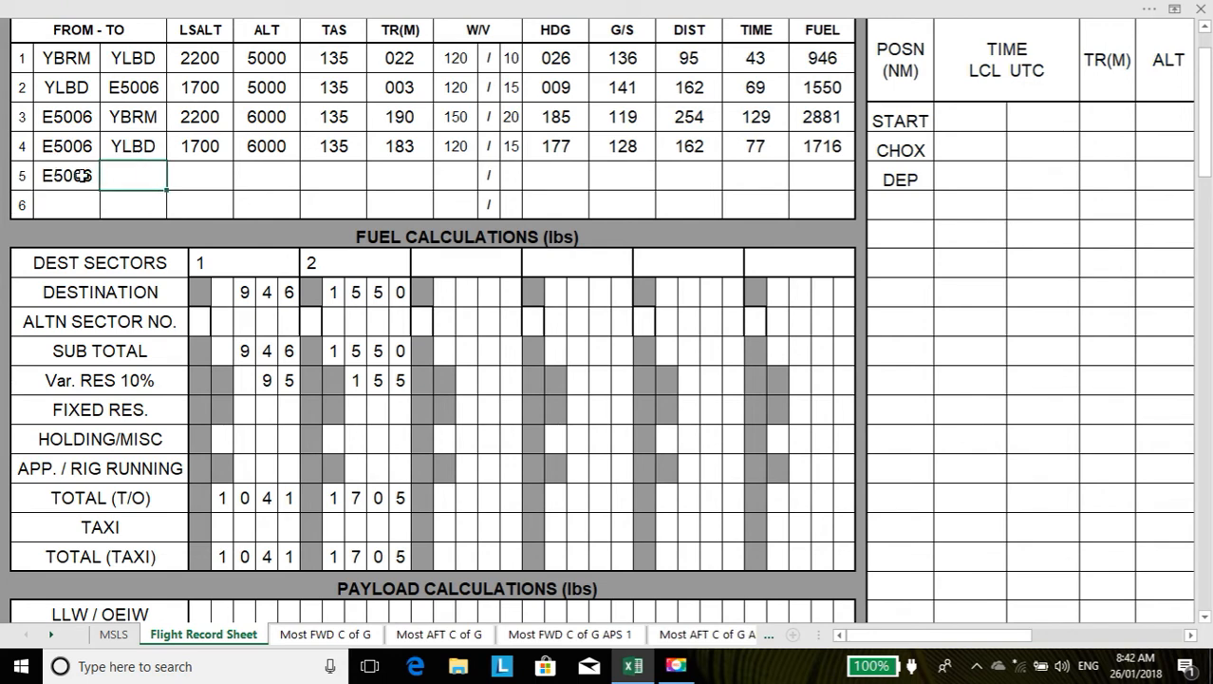
text(YTST)
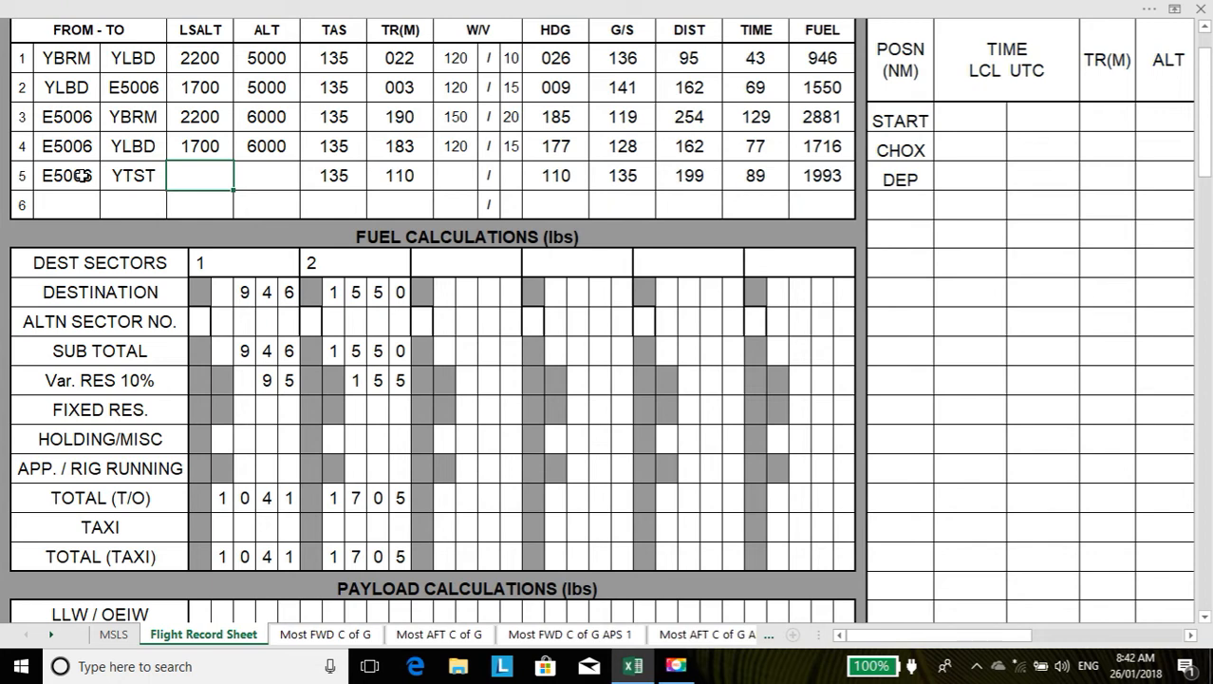
Set leg 5's lowest safe altitude to 3000, altitude to 5000 and wind to 120/20.
text(3000)
key(Tab)
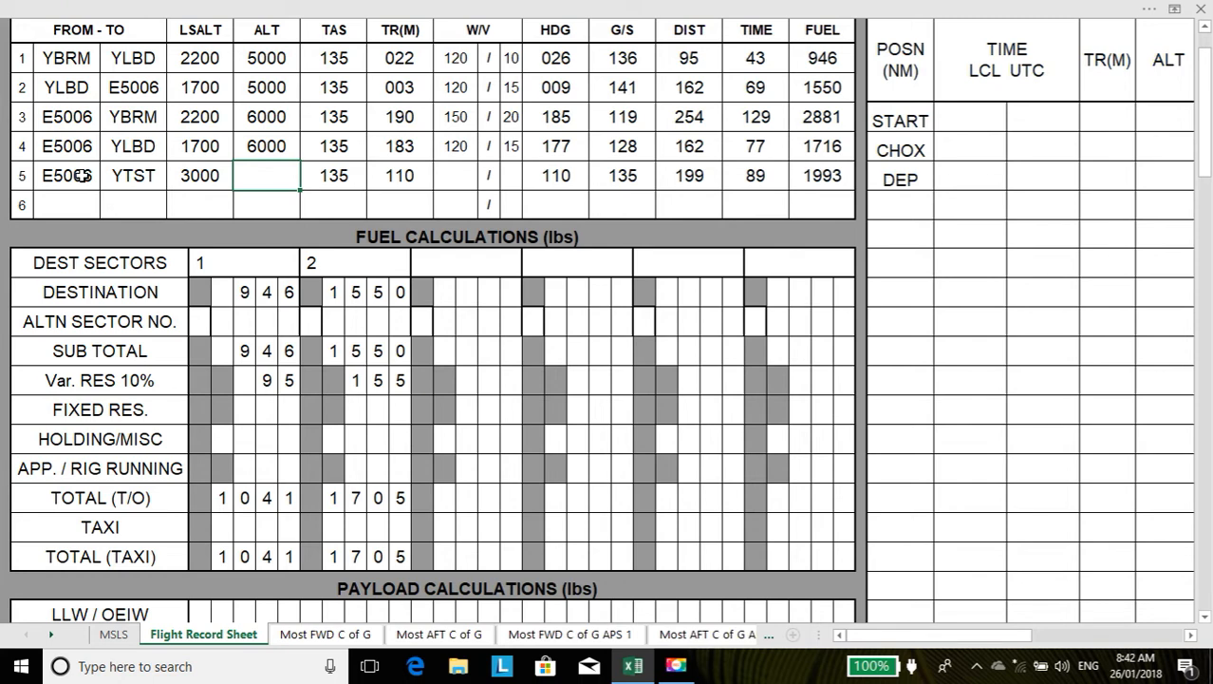
text(5000)
key(Tab)
key(Tab)
key(Tab)
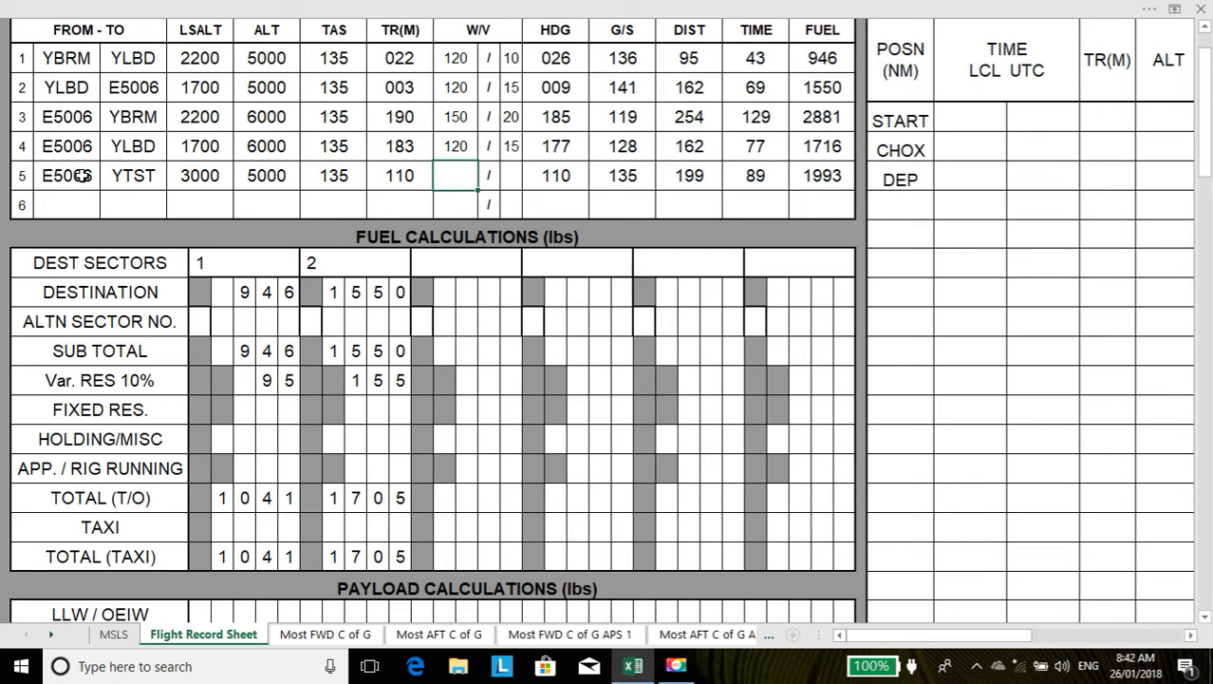
text(120)
key(Tab)
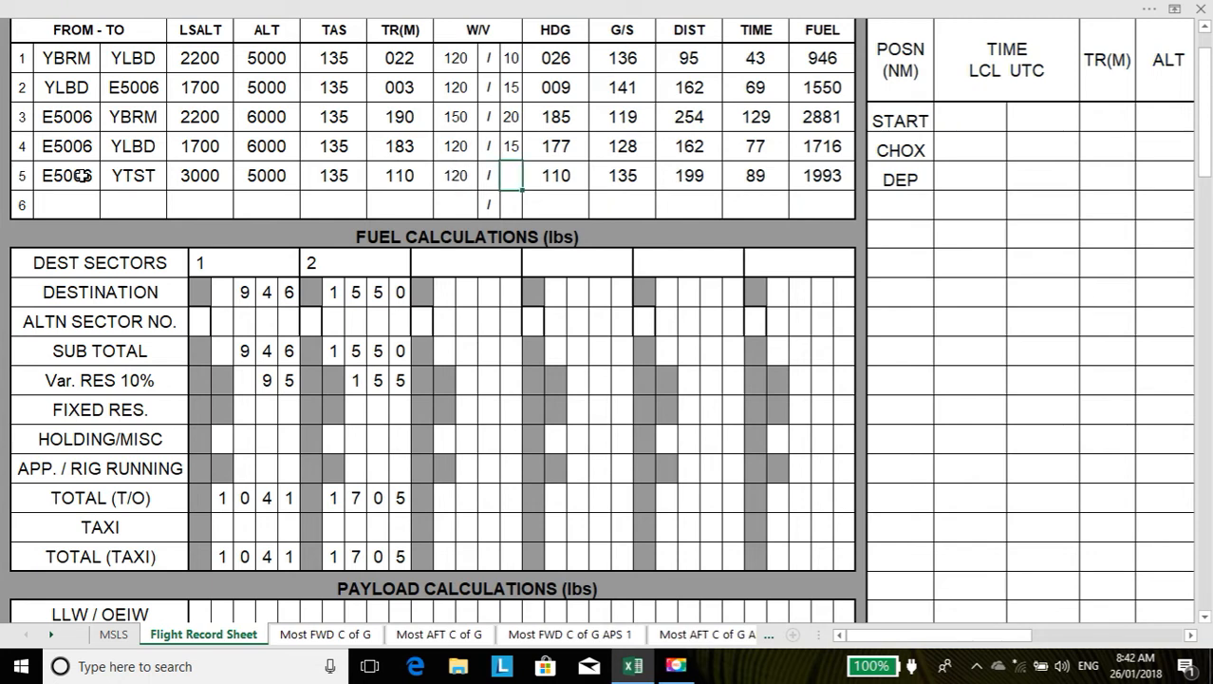
text(20)
key(Tab)
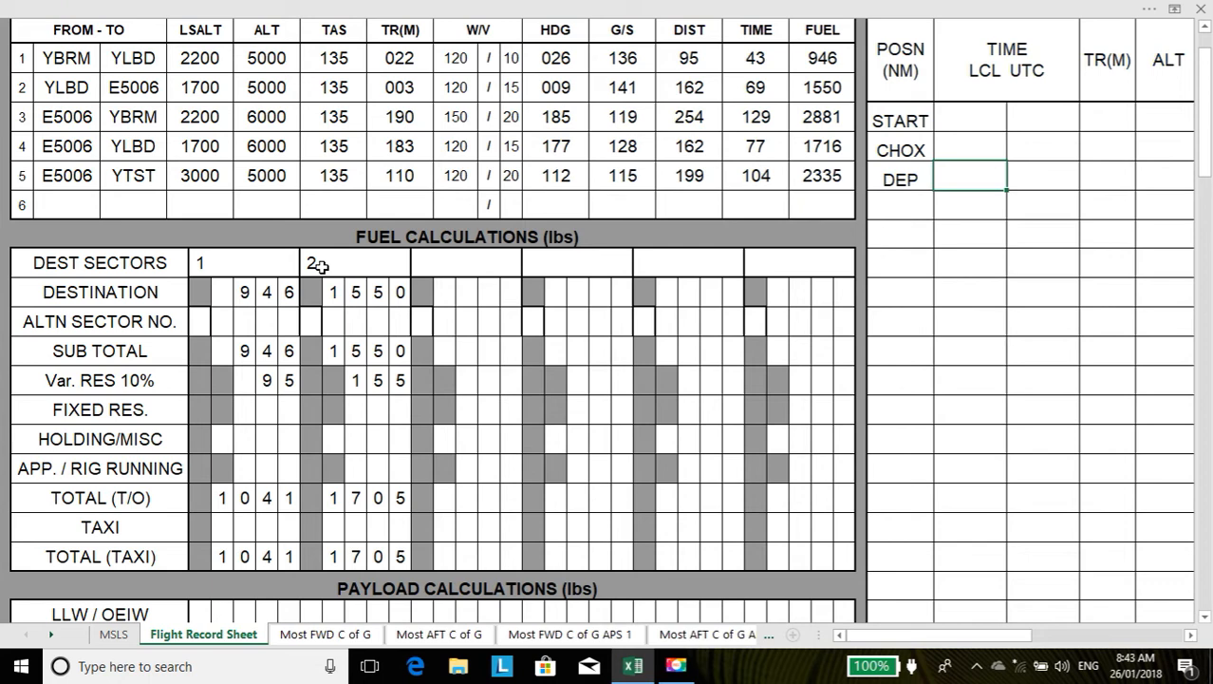
Assign sector 4 as the alternate for destination sector 2 in the fuel calculations.
click(312, 324)
text(1716)
key(Return)
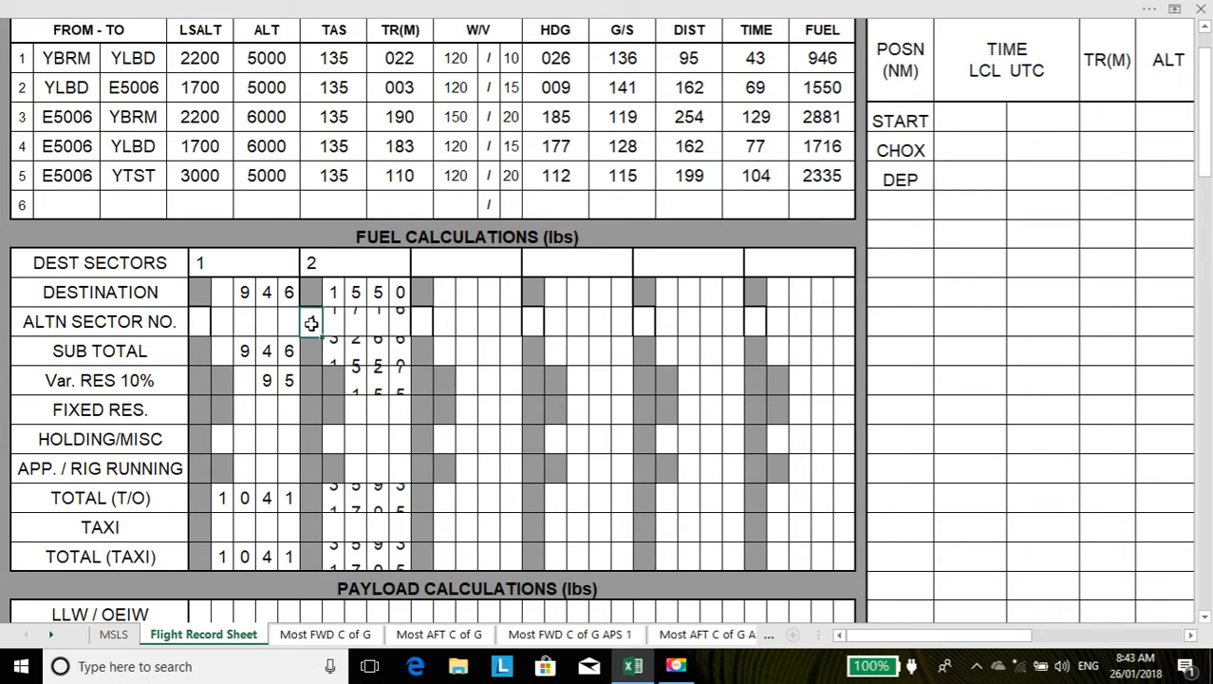
Try sector 5 as destination sector 2's alternate, and set it back to sector 4.
click(312, 324)
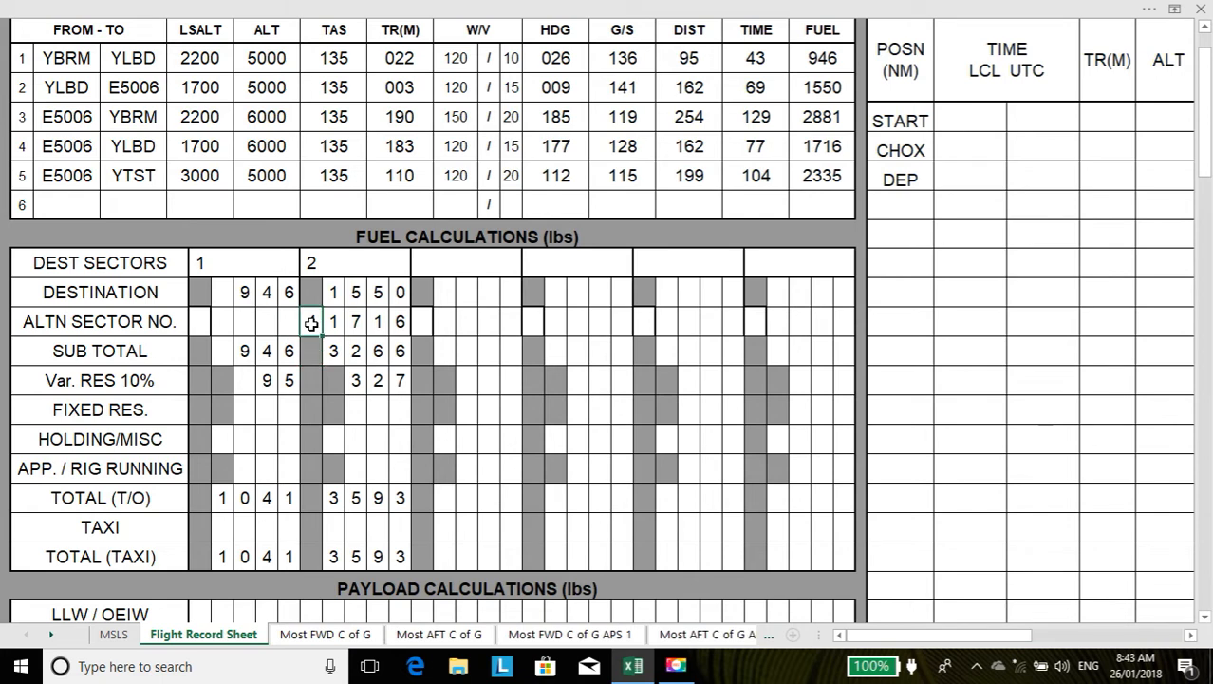
text(2335)
key(Return)
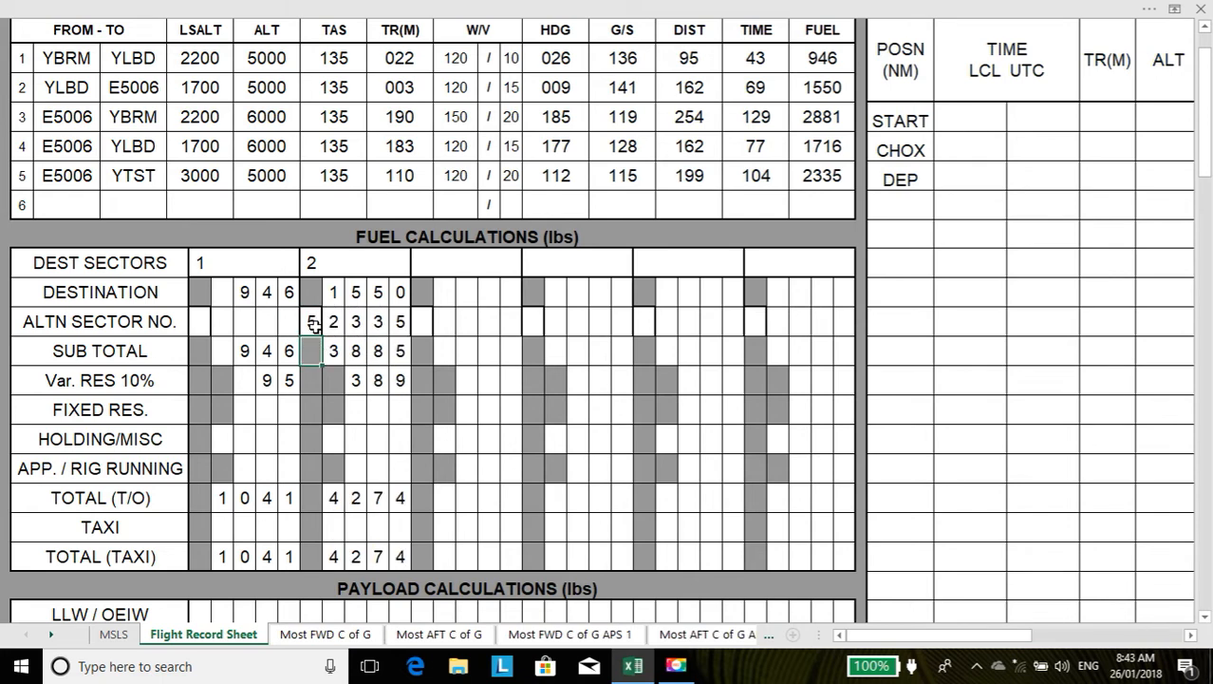
click(314, 323)
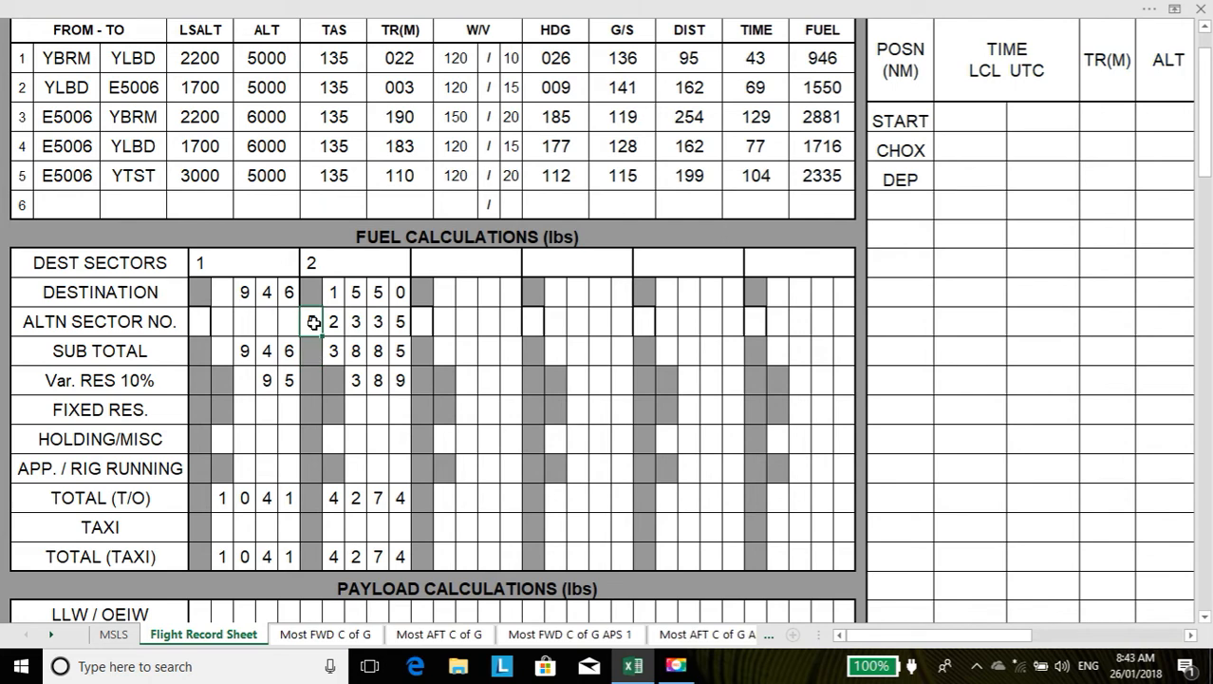
text(4)
key(Return)
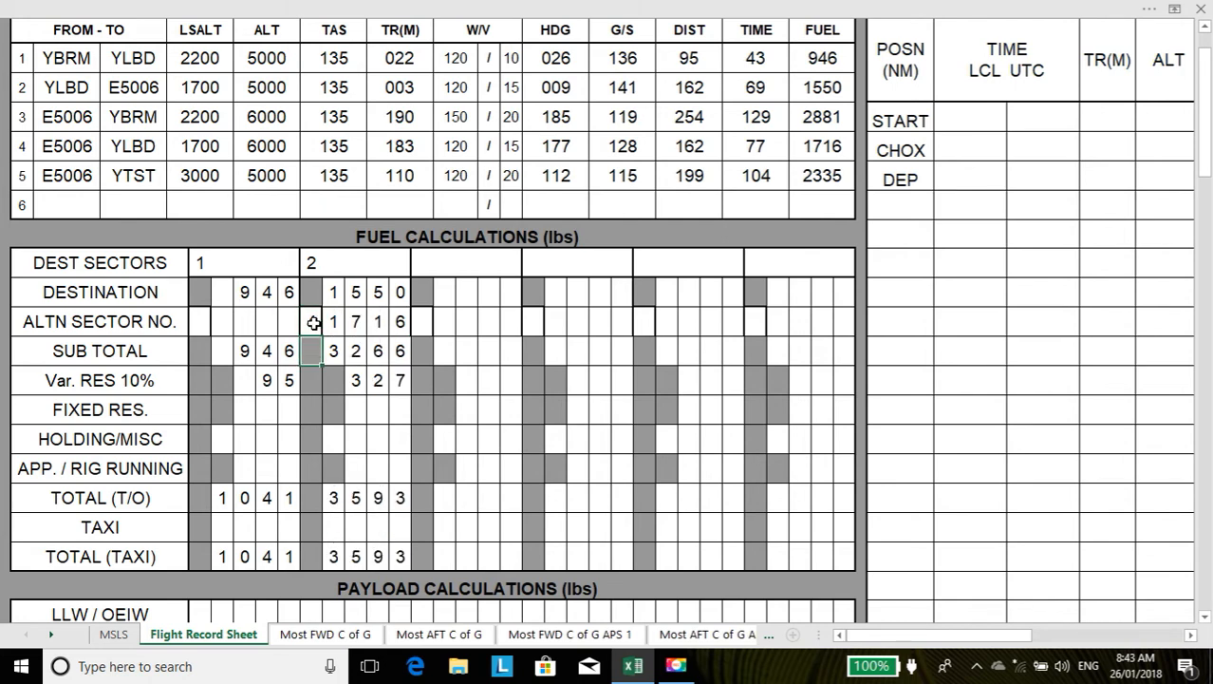
Enter a fixed reserve of 550 lbs for destination sector 2.
click(360, 409)
text(5)
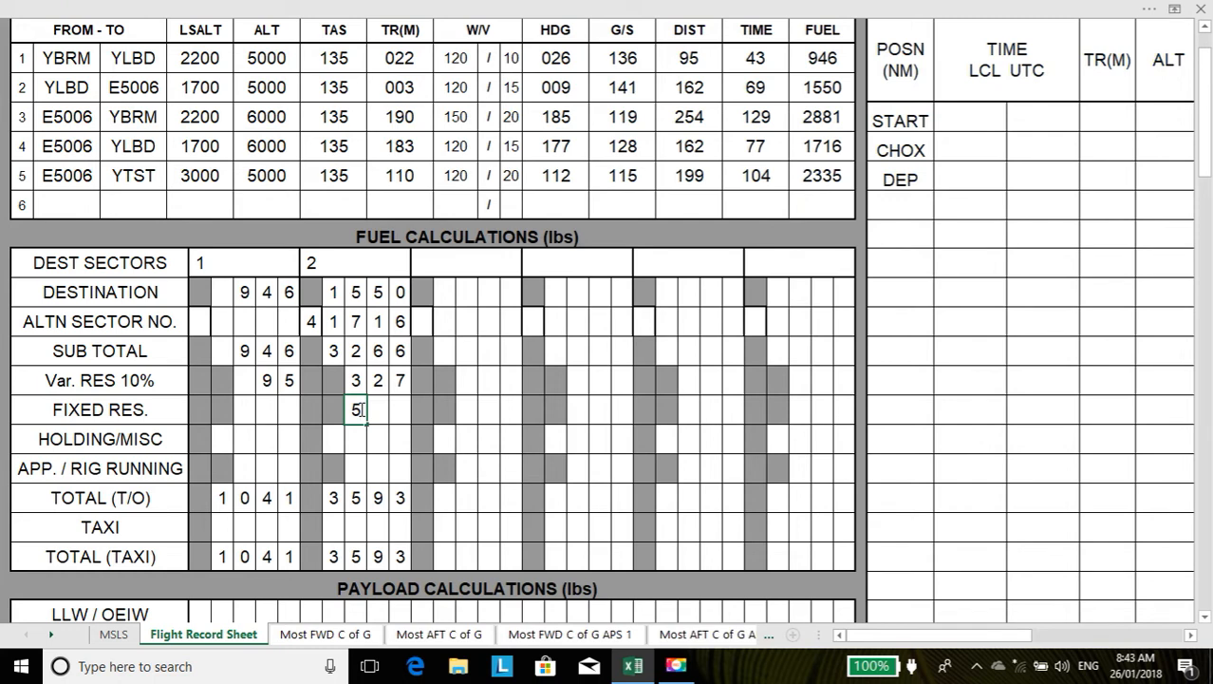
key(Tab)
text(5)
key(Tab)
text(0)
key(Tab)
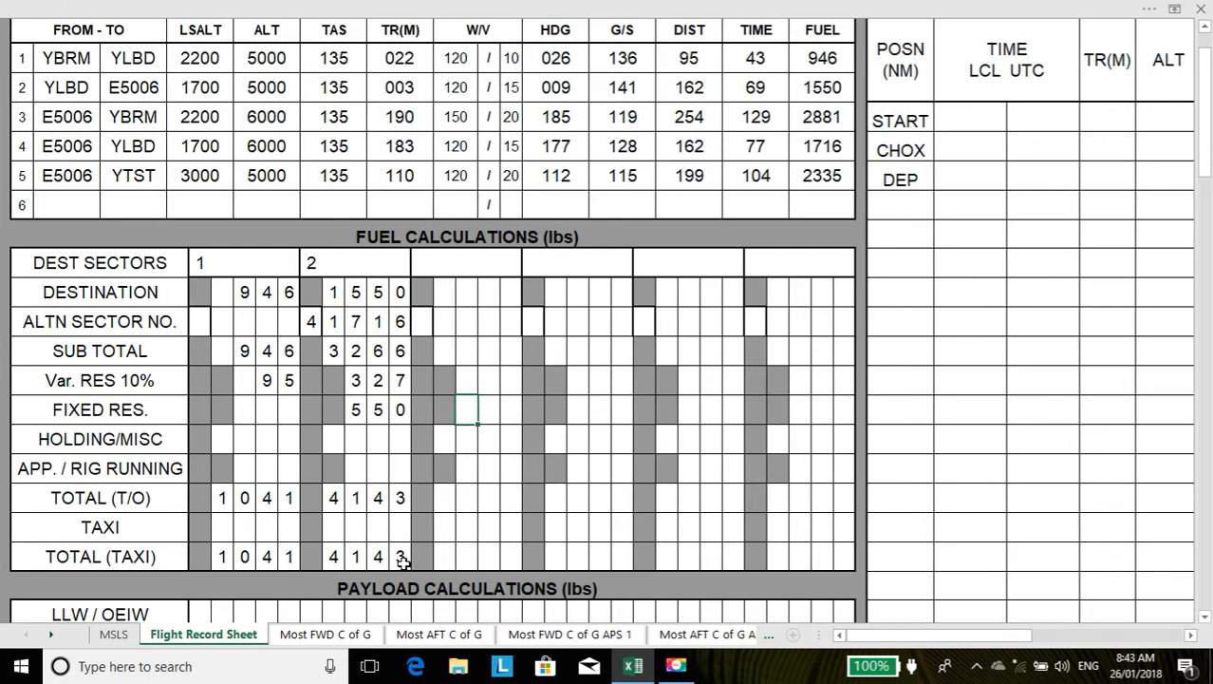
Clear the fixed reserve digits from destination sector 2.
click(356, 410)
key(BackSpace)
key(Right)
key(BackSpace)
key(Right)
key(BackSpace)
key(Right)
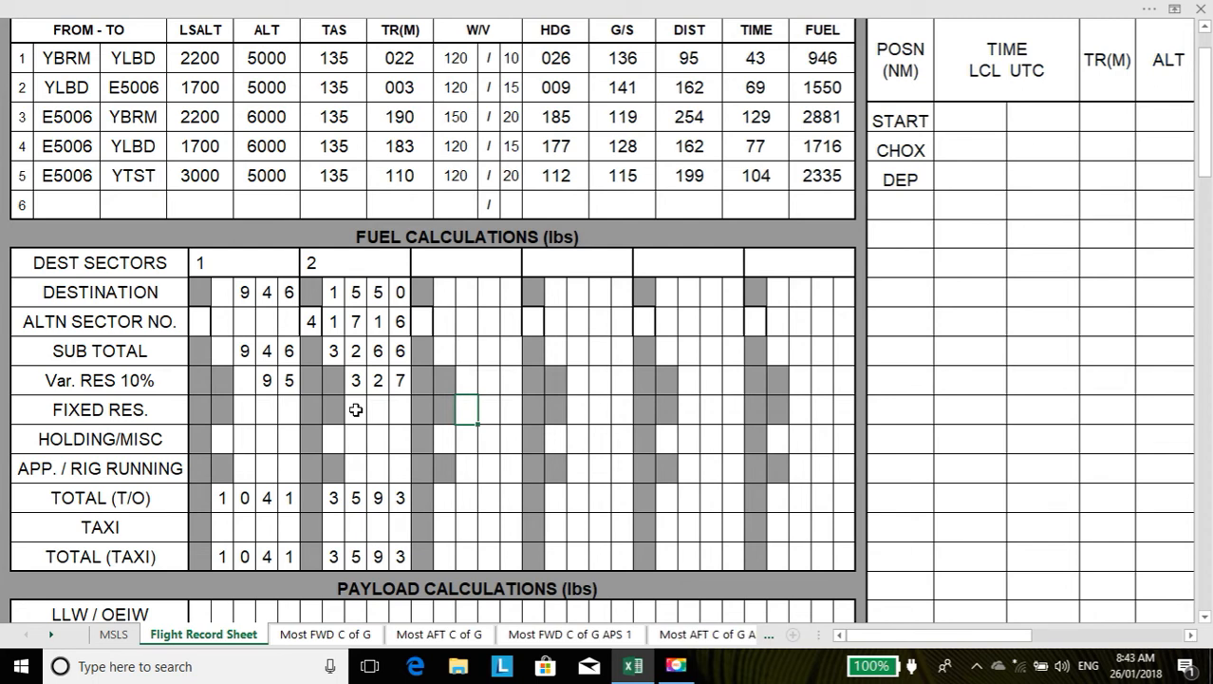
Switch destination sector 2's alternate to sector 5 for comparison, and restore sector 4.
click(313, 321)
text(5)
key(Return)
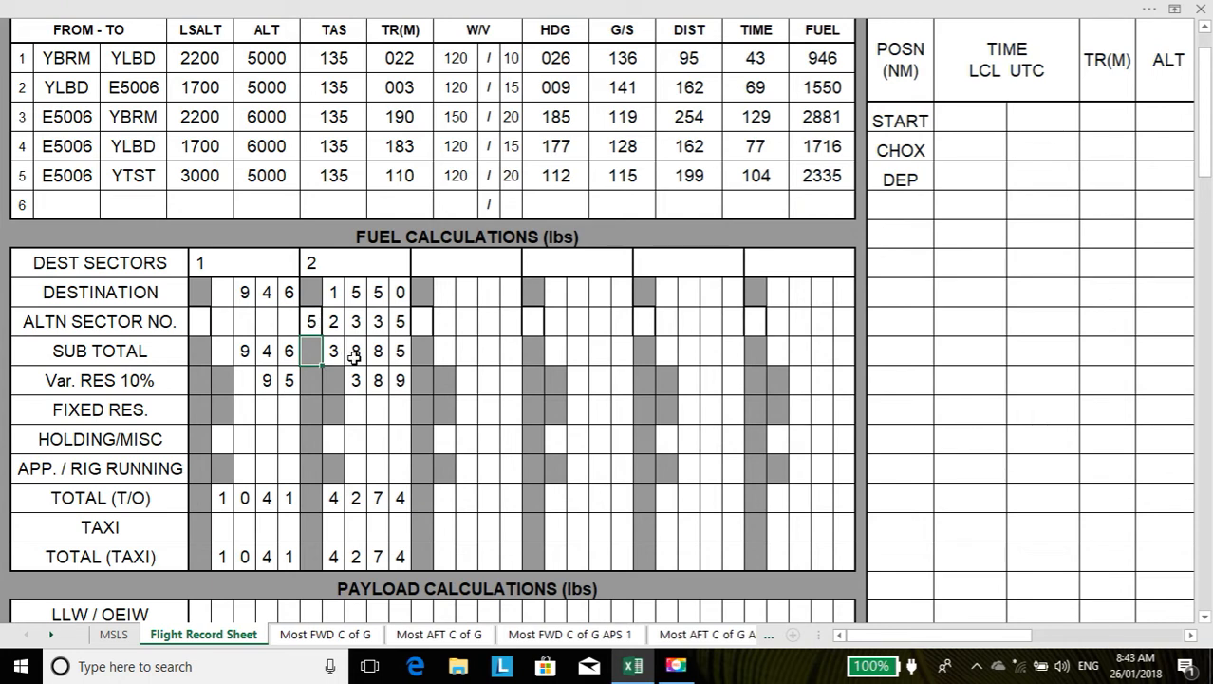
click(310, 321)
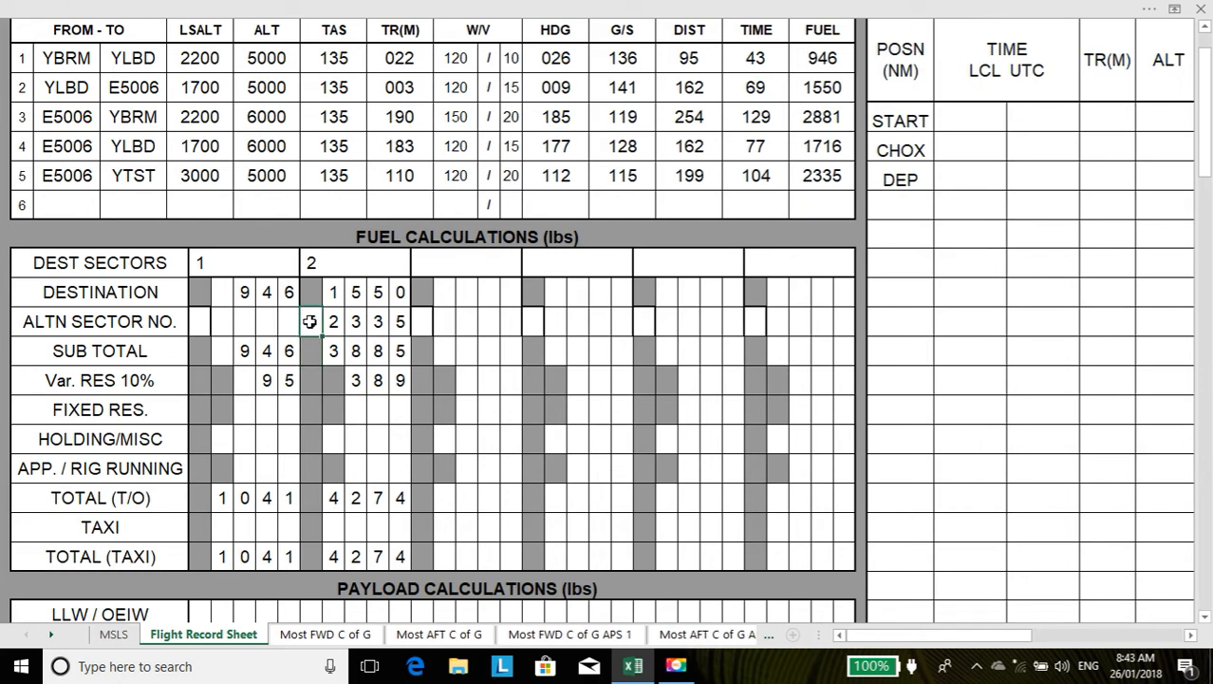
text(4)
key(Return)
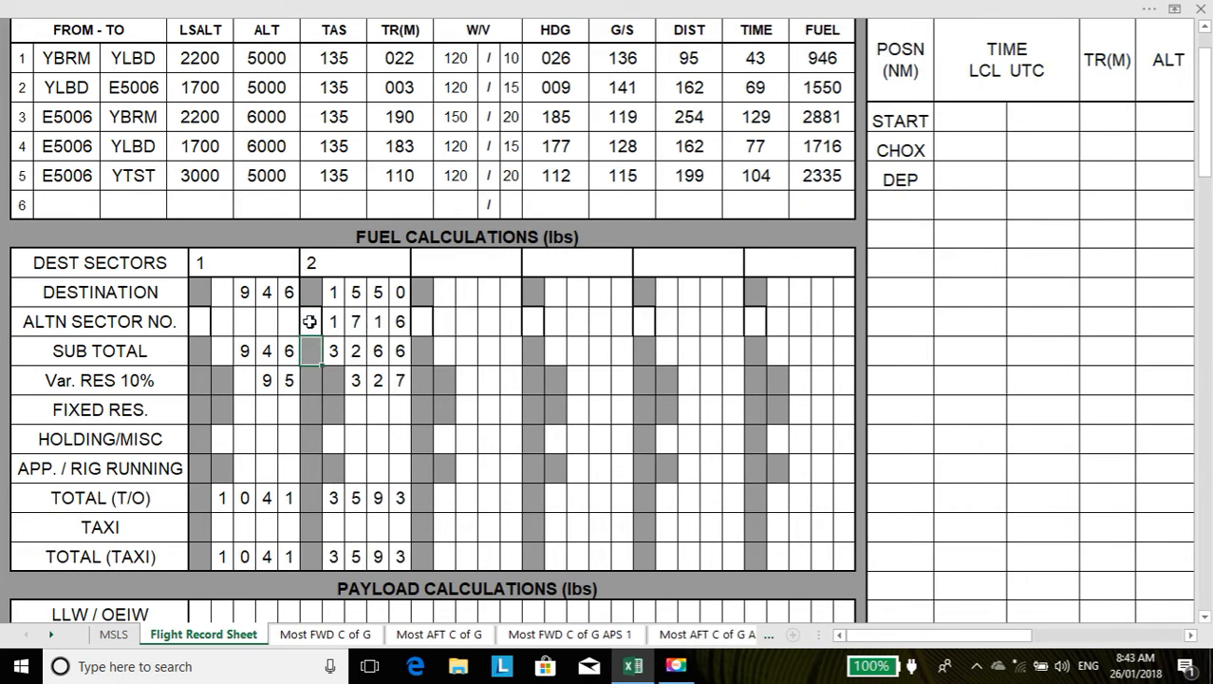
Enter a fixed reserve of 550 lbs for both destination sectors 1 and 2.
click(361, 435)
click(364, 410)
click(246, 407)
text(9)
key(Tab)
text(5)
key(Tab)
text(0)
key(Tab)
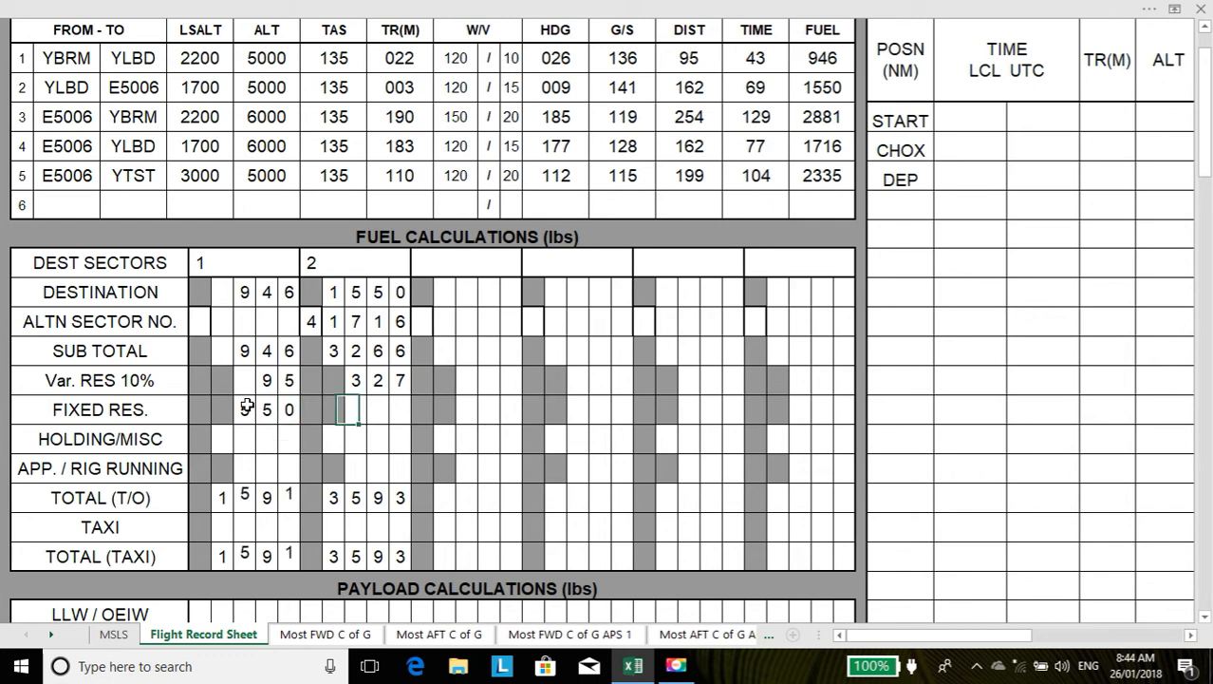
text(5)
key(Tab)
text(5)
key(Tab)
text(0)
key(Tab)
Enter 550 lbs of holding/misc fuel for destination sector 2.
click(359, 438)
text(5)
key(Tab)
text(5)
key(Tab)
text(0)
key(Tab)
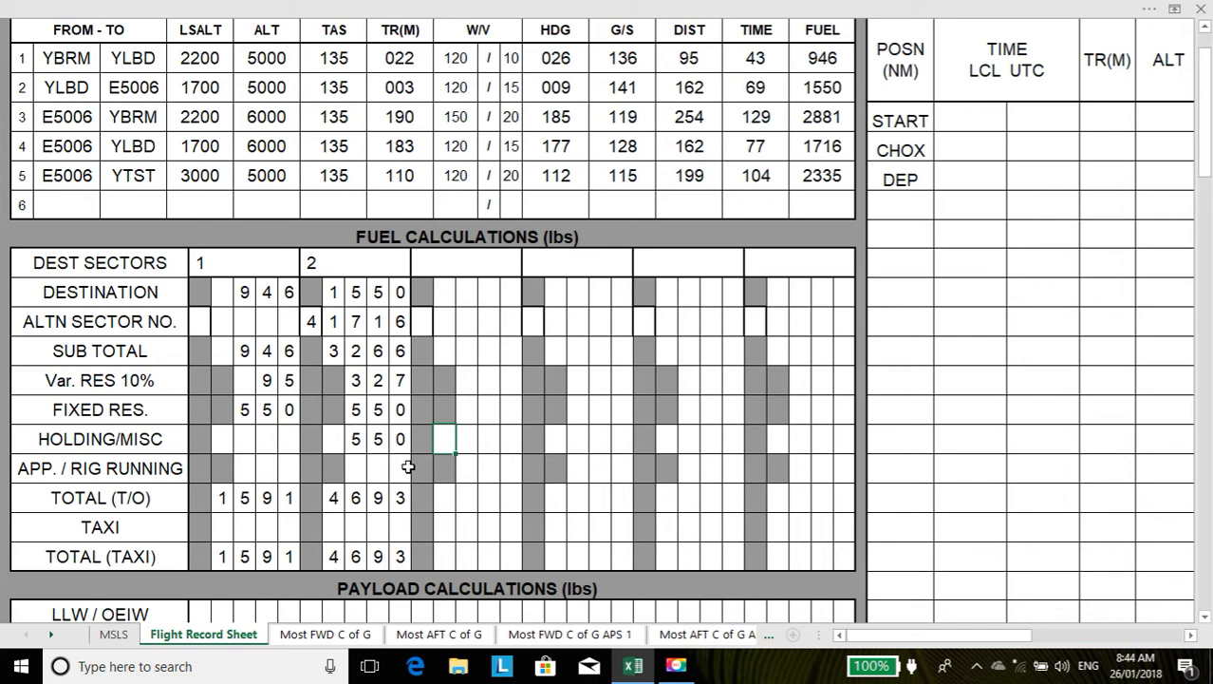
Enter 150 lbs of approach/rig running fuel for destination sector 2.
click(355, 464)
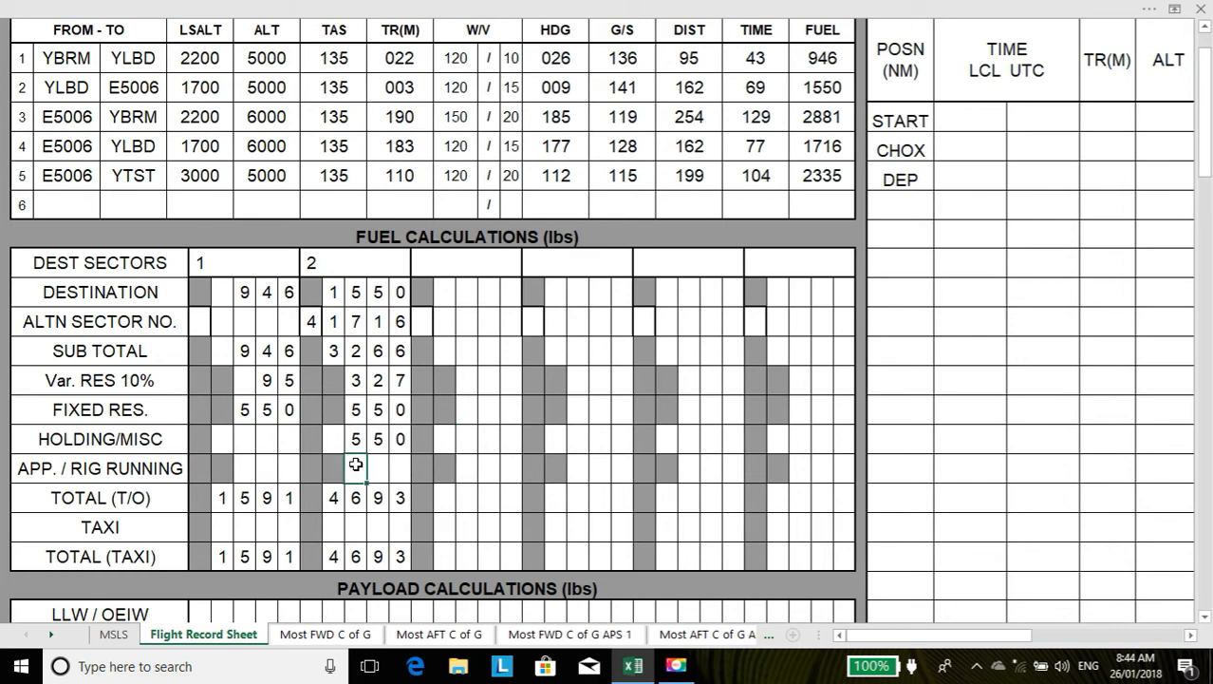
key(Tab)
text(5)
key(Tab)
text(0)
key(Tab)
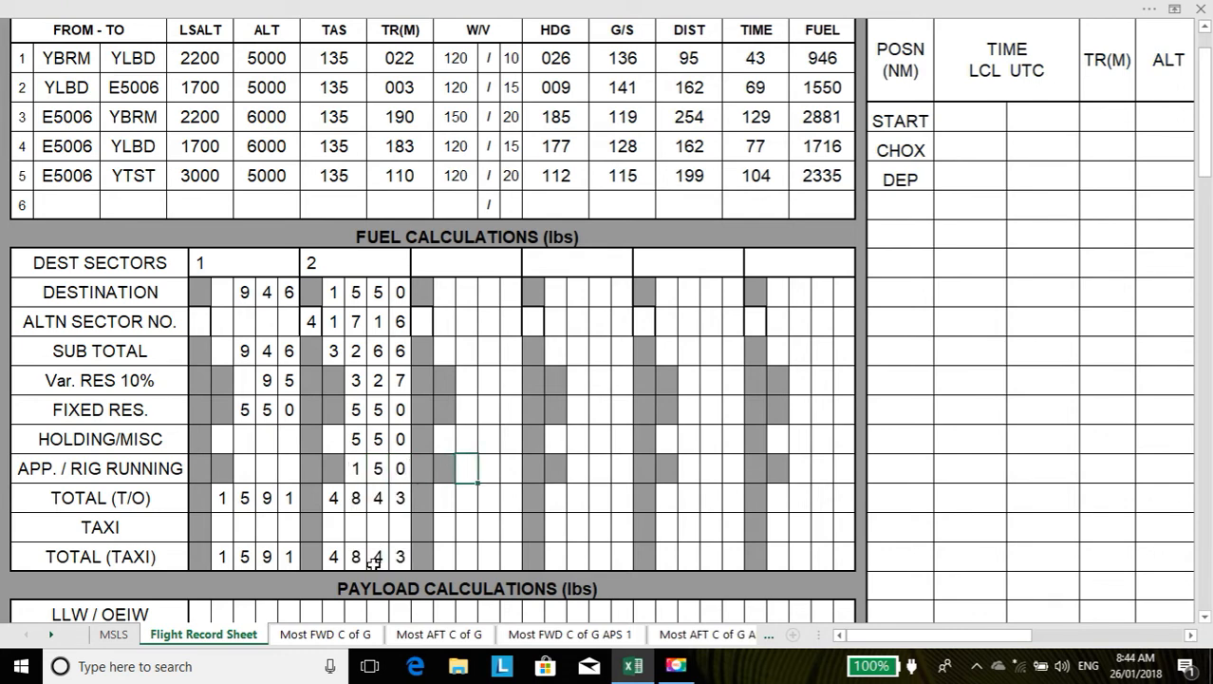
Enter 100 lbs of taxi fuel for both destination sectors 1 and 2.
click(247, 528)
text(1)
key(Tab)
text(0)
key(Tab)
text(0)
key(Tab)
key(Tab)
text(1)
key(Tab)
text(0)
key(Tab)
text(0)
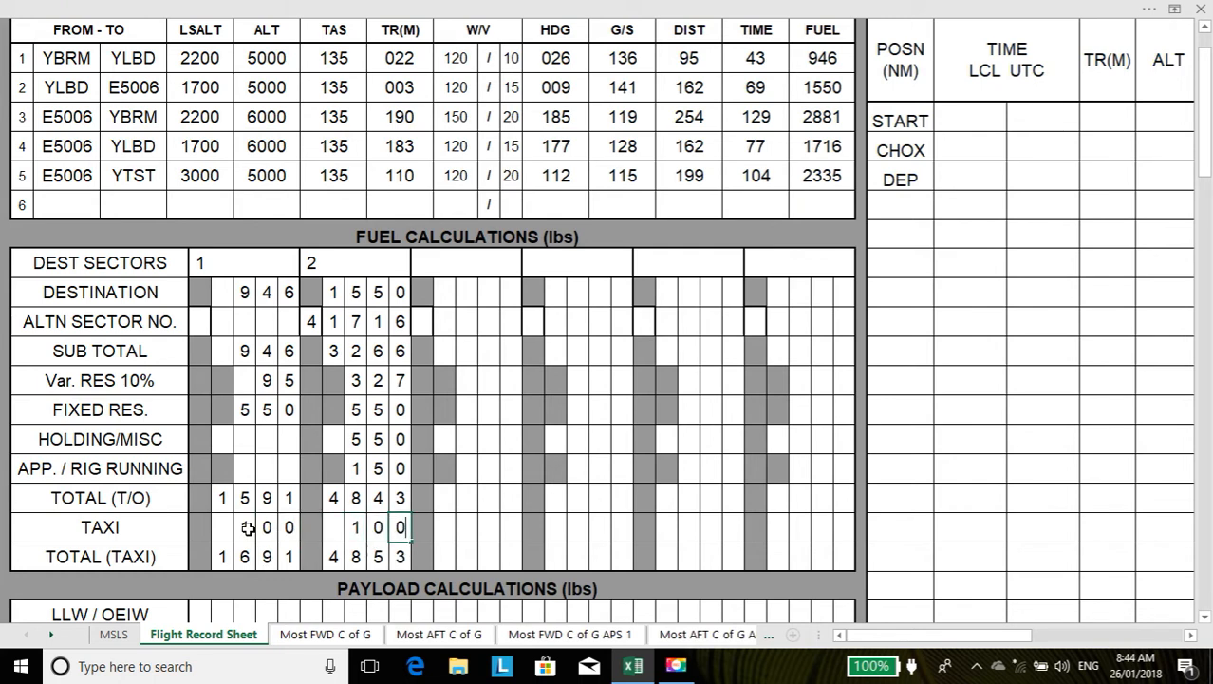
key(Tab)
key(Tab)
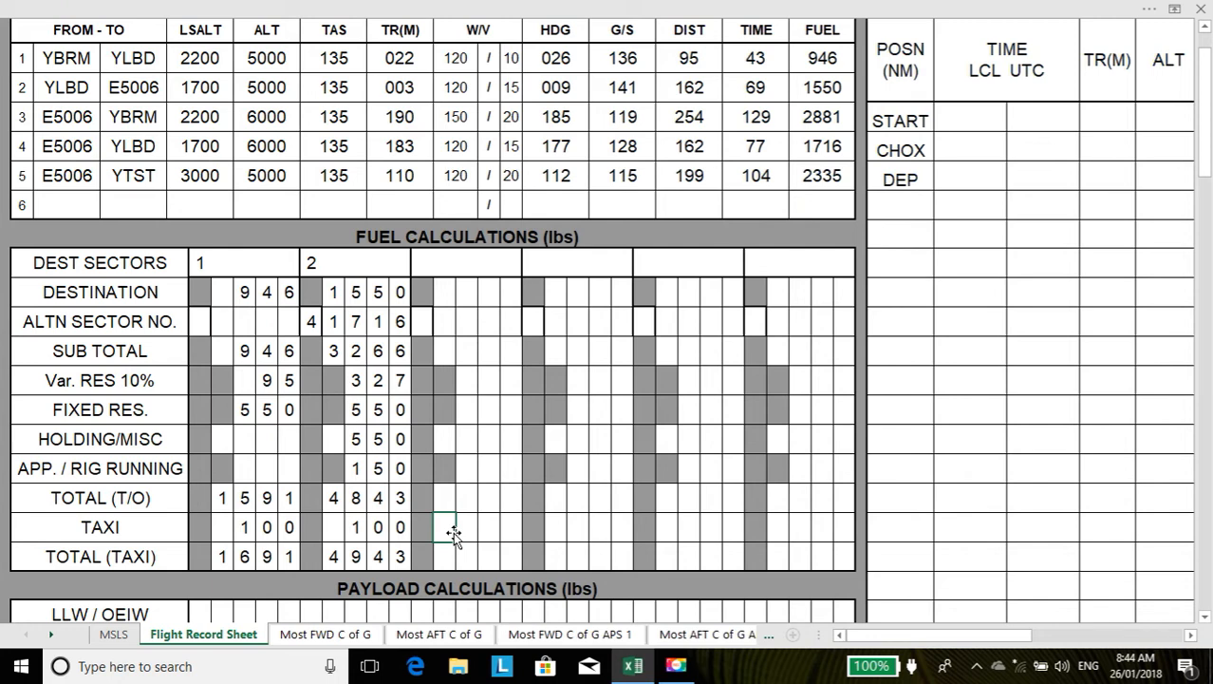
Clear the holding/misc fuel digits from destination sector 2.
click(358, 438)
key(Tab)
key(BackSpace)
key(Tab)
key(BackSpace)
key(Tab)
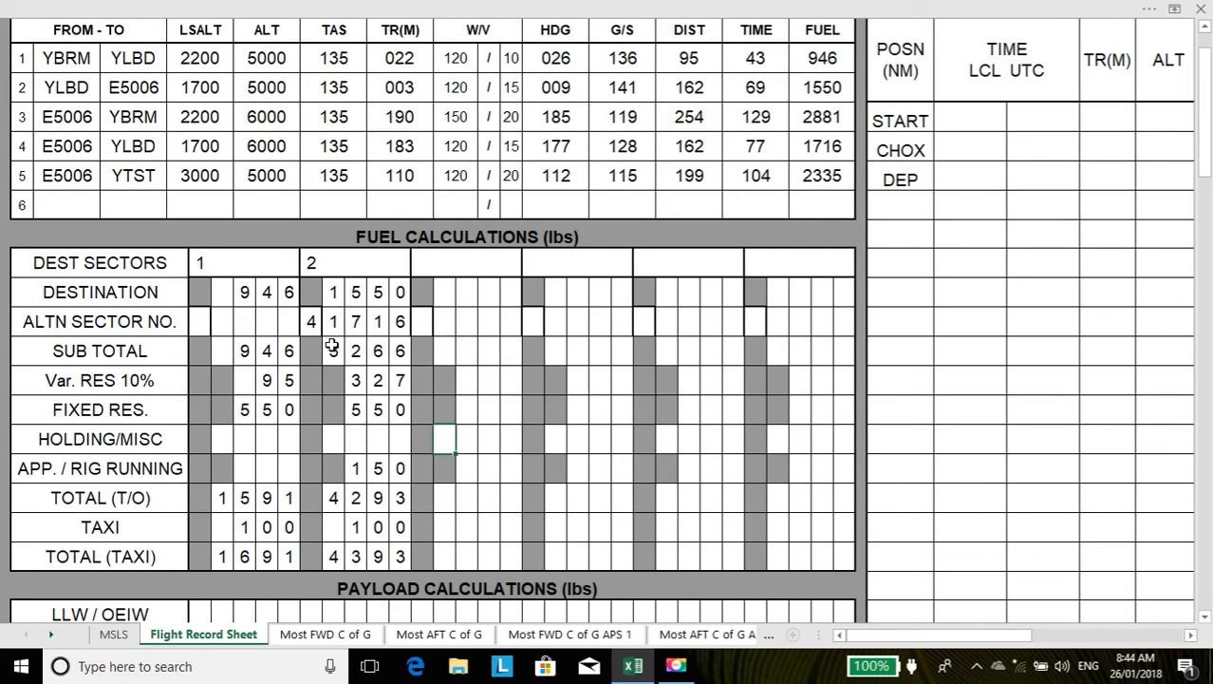
Try sector 5 as destination sector 2's alternate without holding fuel, and set it back to sector 4.
click(312, 325)
text(5)
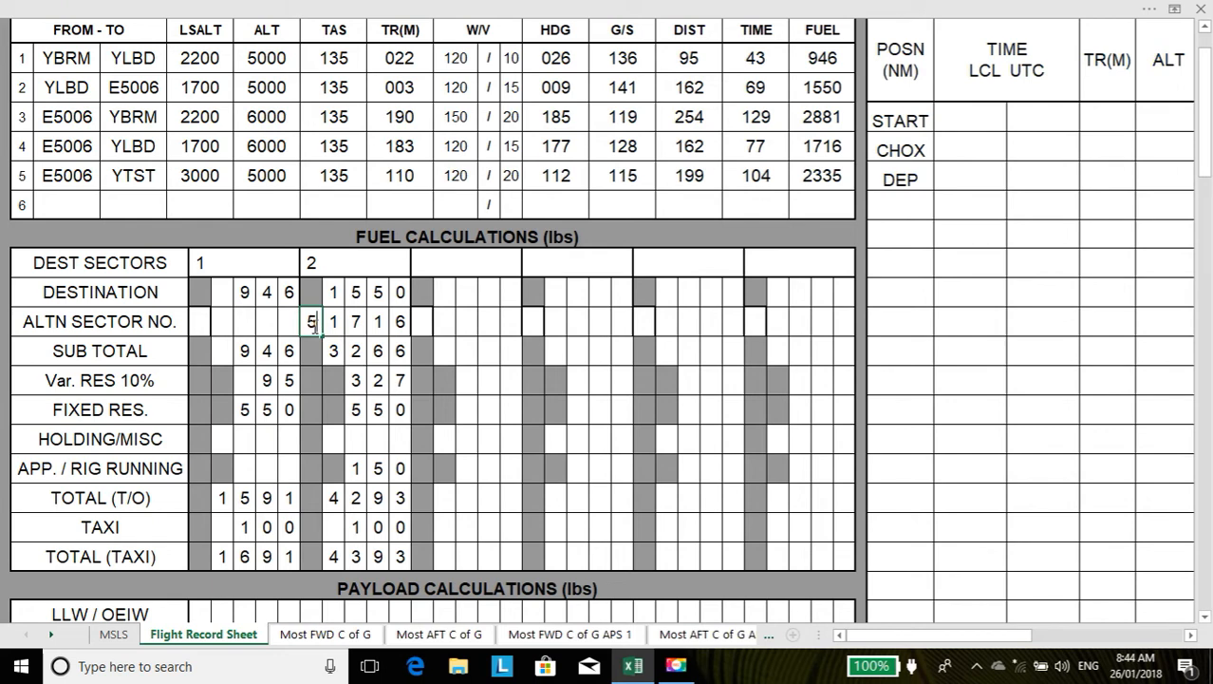
key(Return)
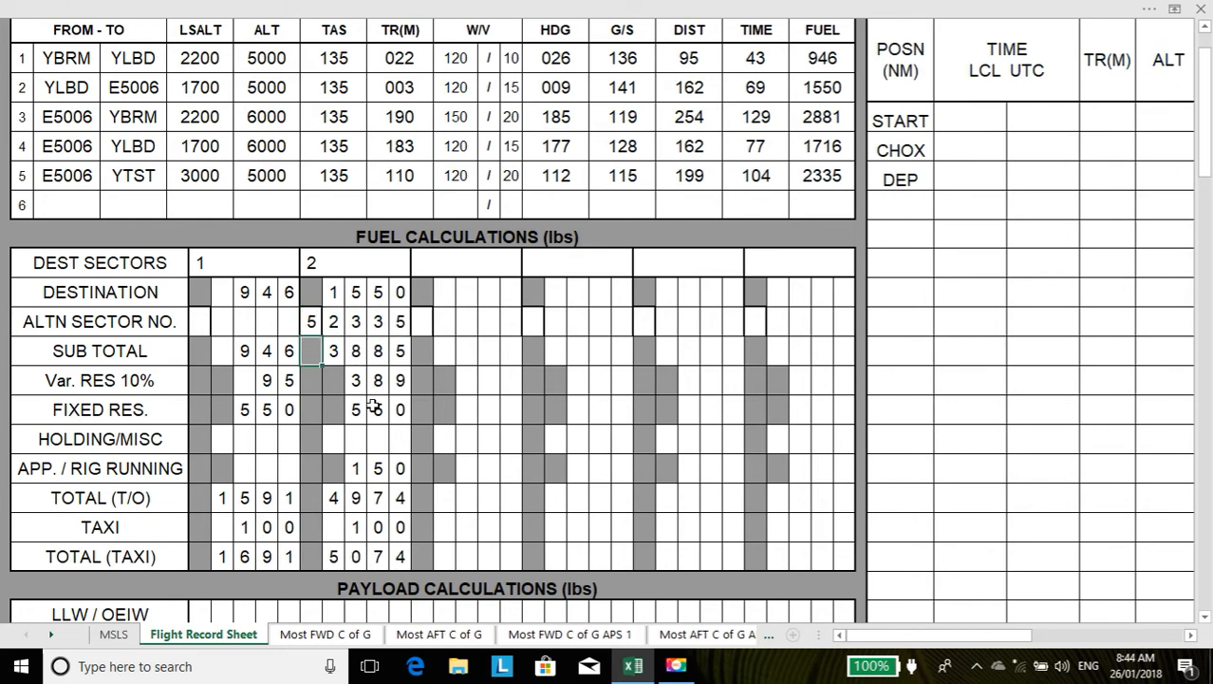
click(313, 323)
key(Return)
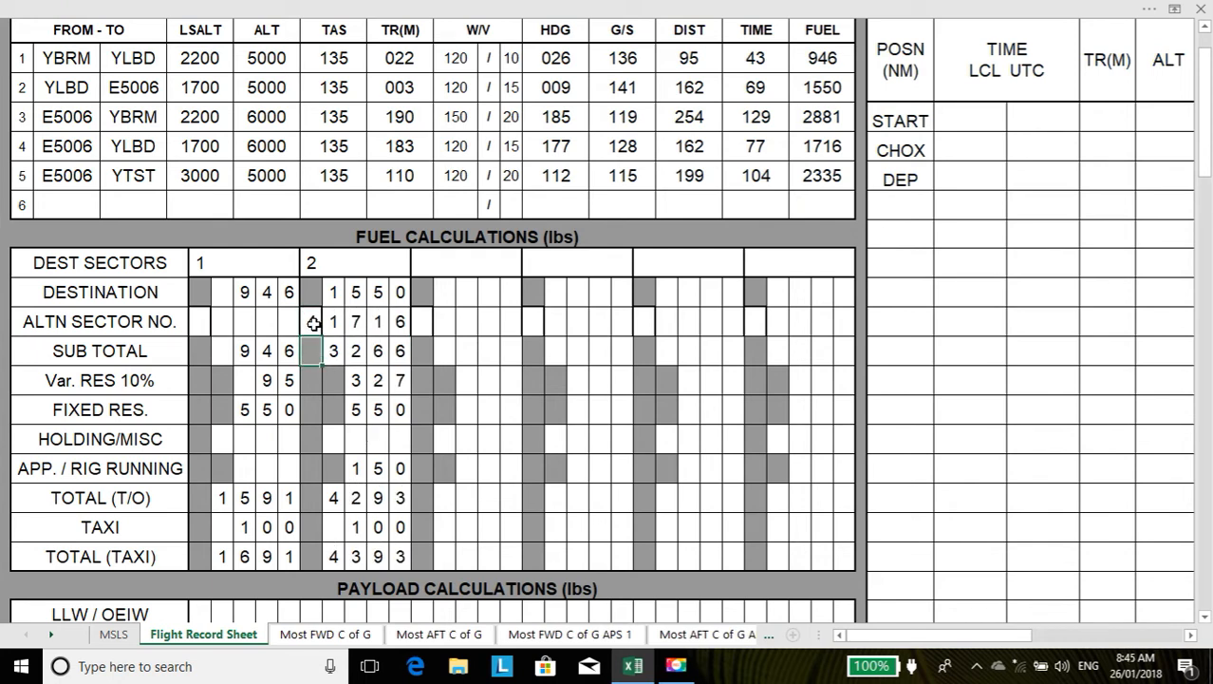
Re-enter 550 lbs of holding/misc fuel for destination sector 2.
click(353, 439)
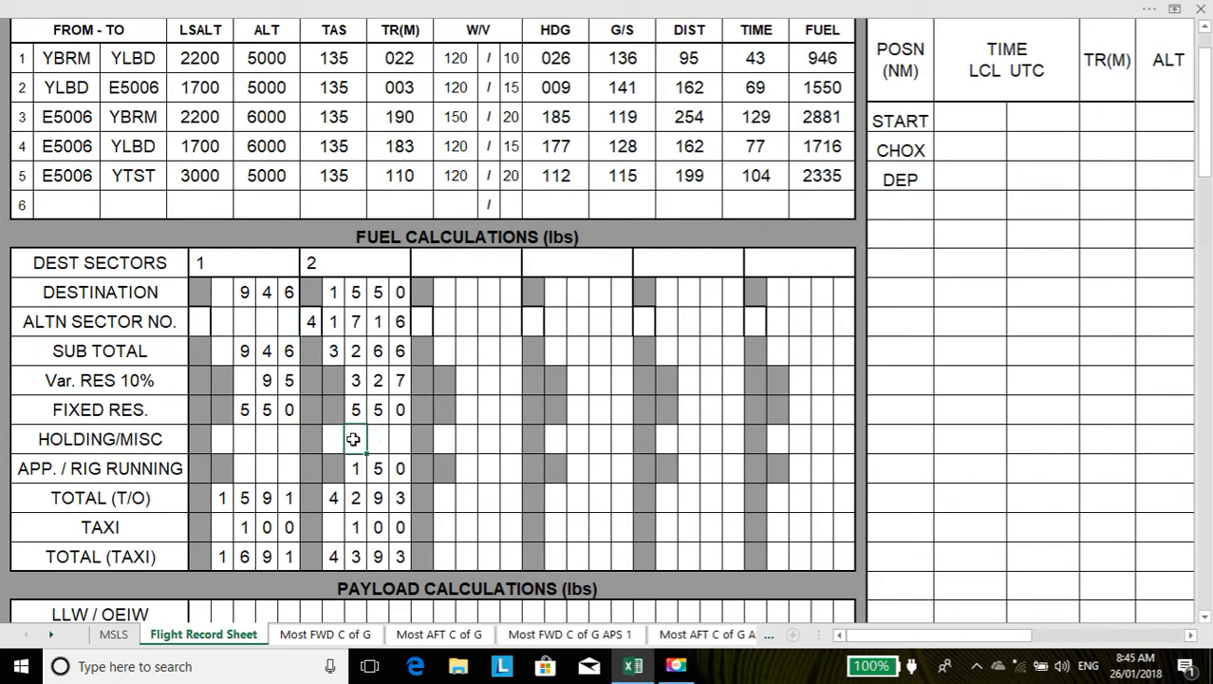
text(5)
key(Tab)
text(5)
key(Tab)
text(0)
key(Tab)
Assign destination sector 3 to the third fuel calculation column and enter 550 lbs as its holding/misc fuel.
click(423, 264)
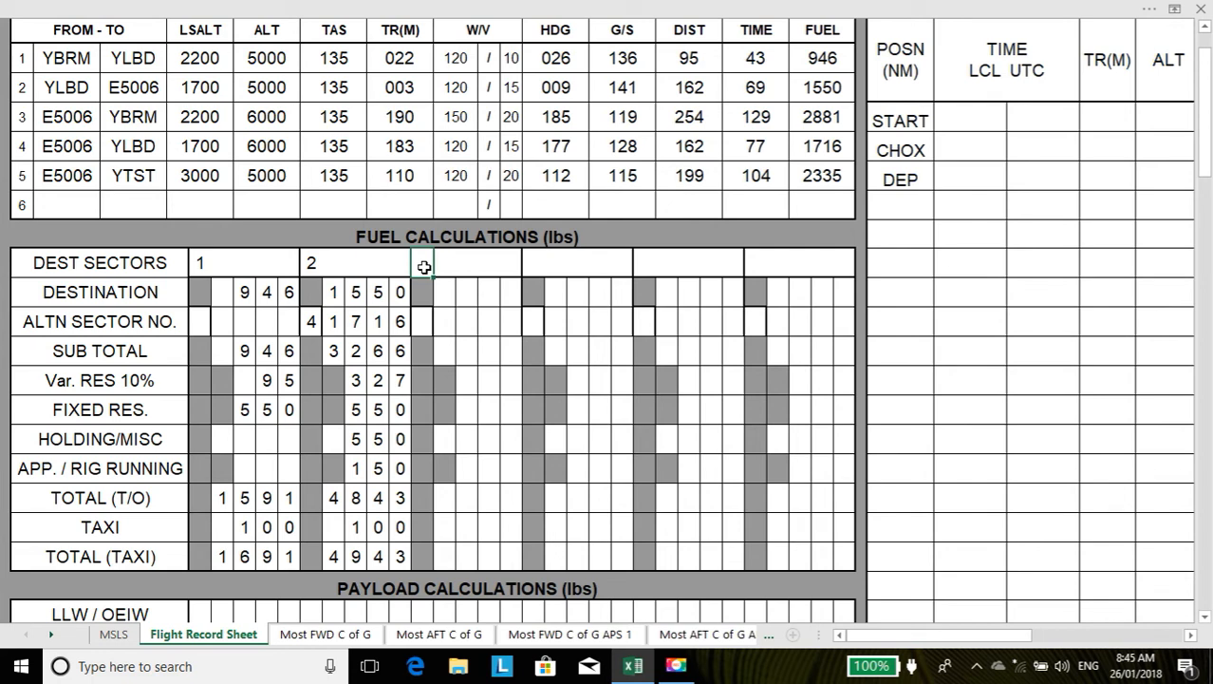
text(3)
key(Tab)
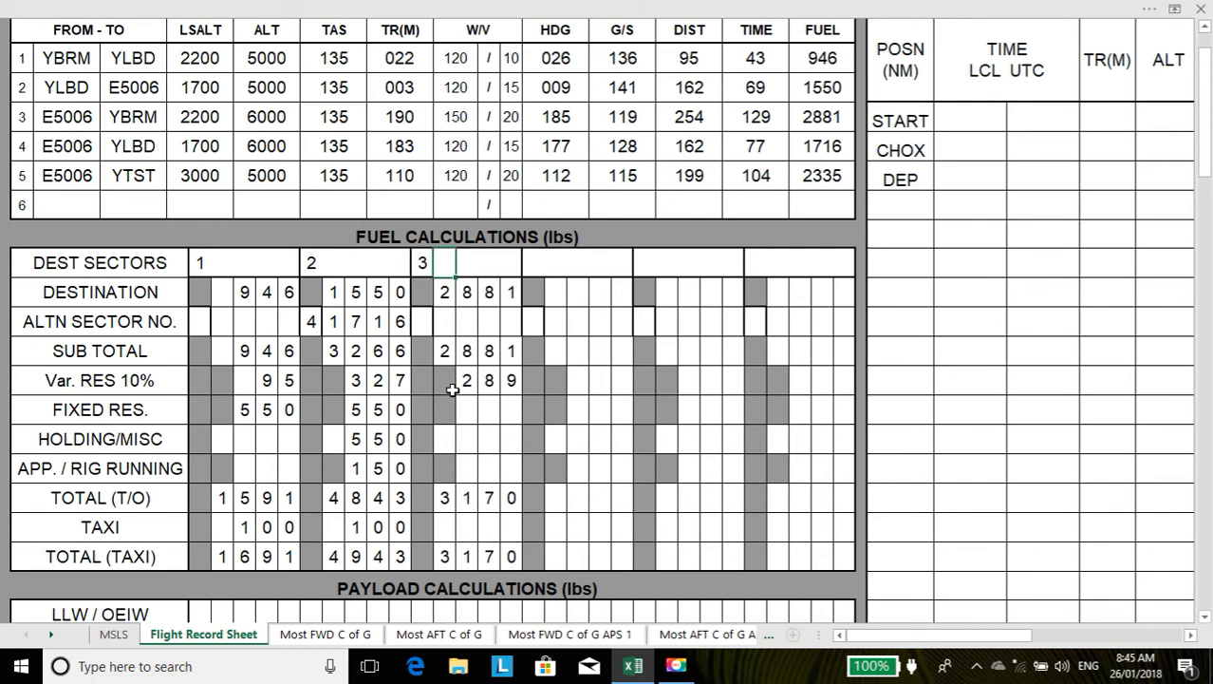
click(469, 442)
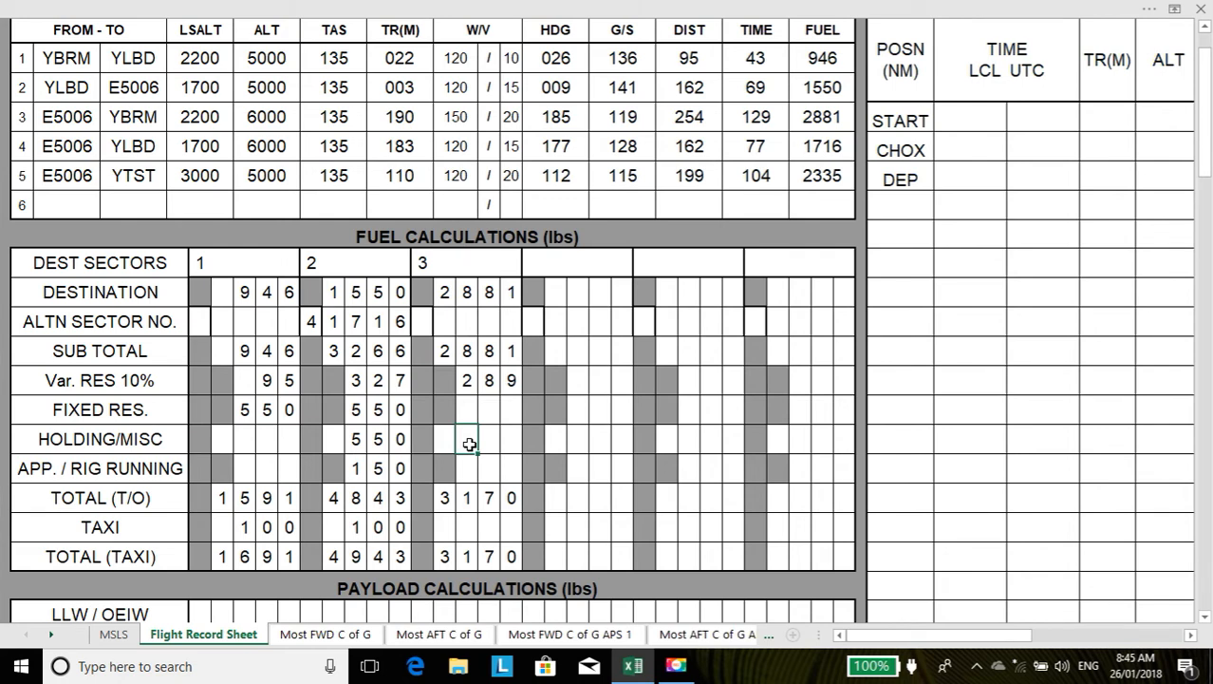
text(5)
key(Tab)
key(Tab)
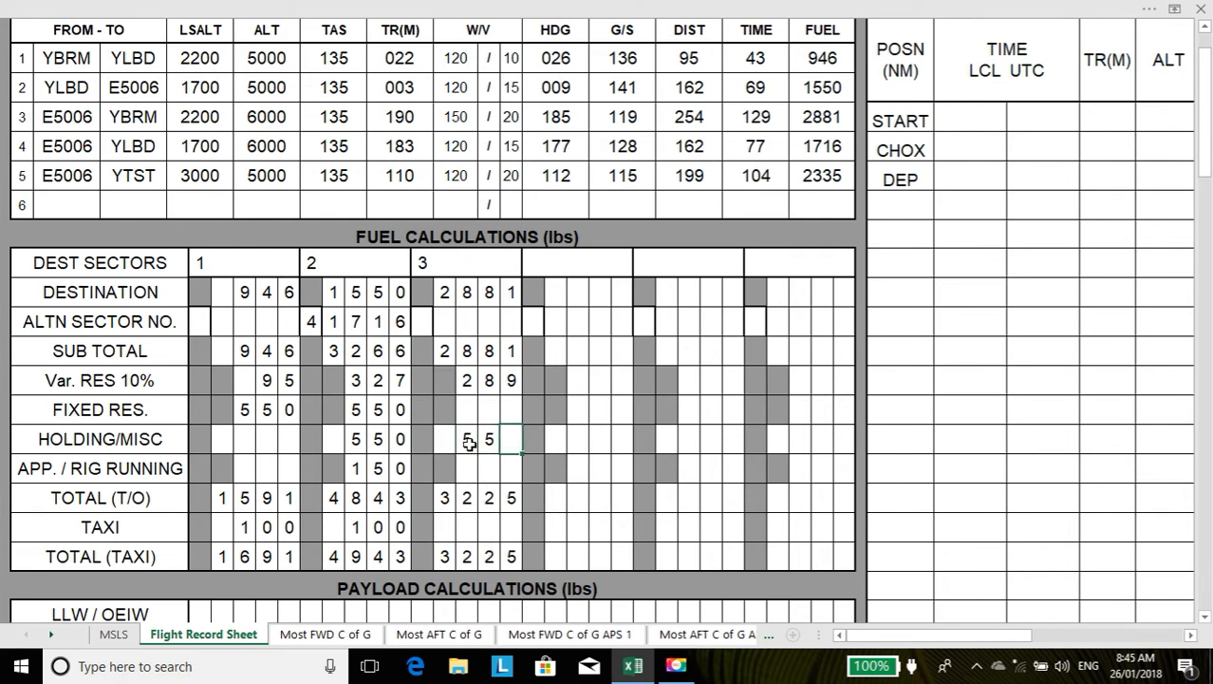
key(Tab)
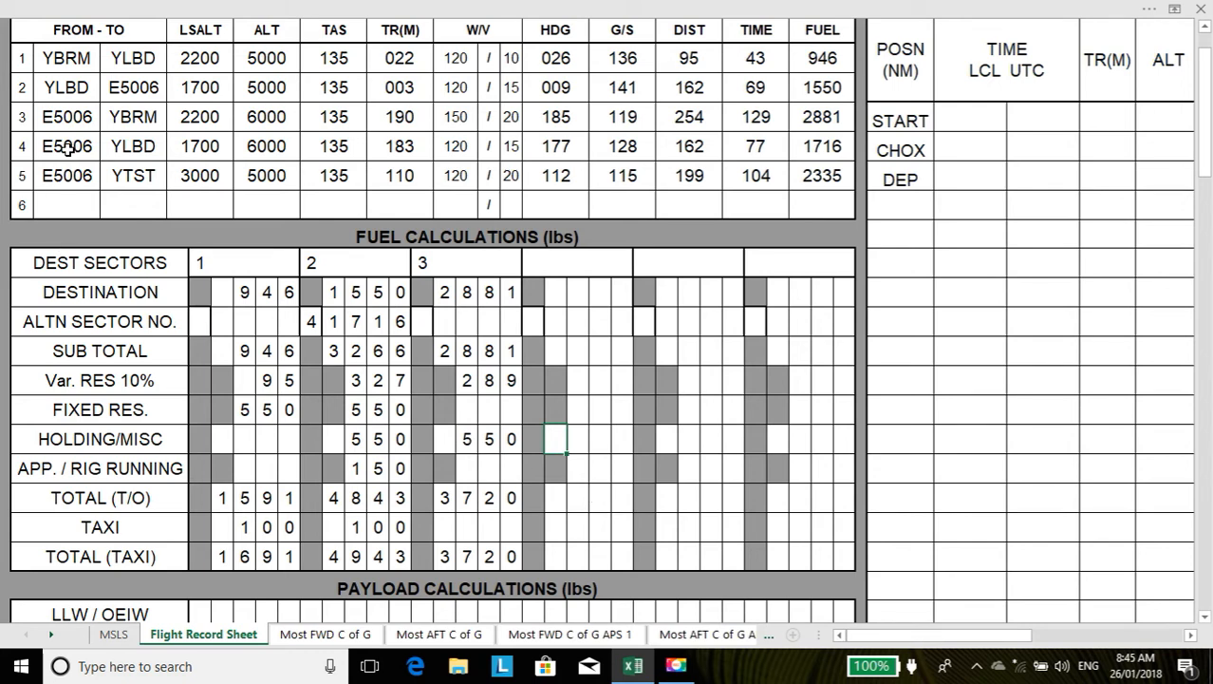
Change the third fuel calculation column's destination sector to 4.
click(425, 263)
text(4)
key(Return)
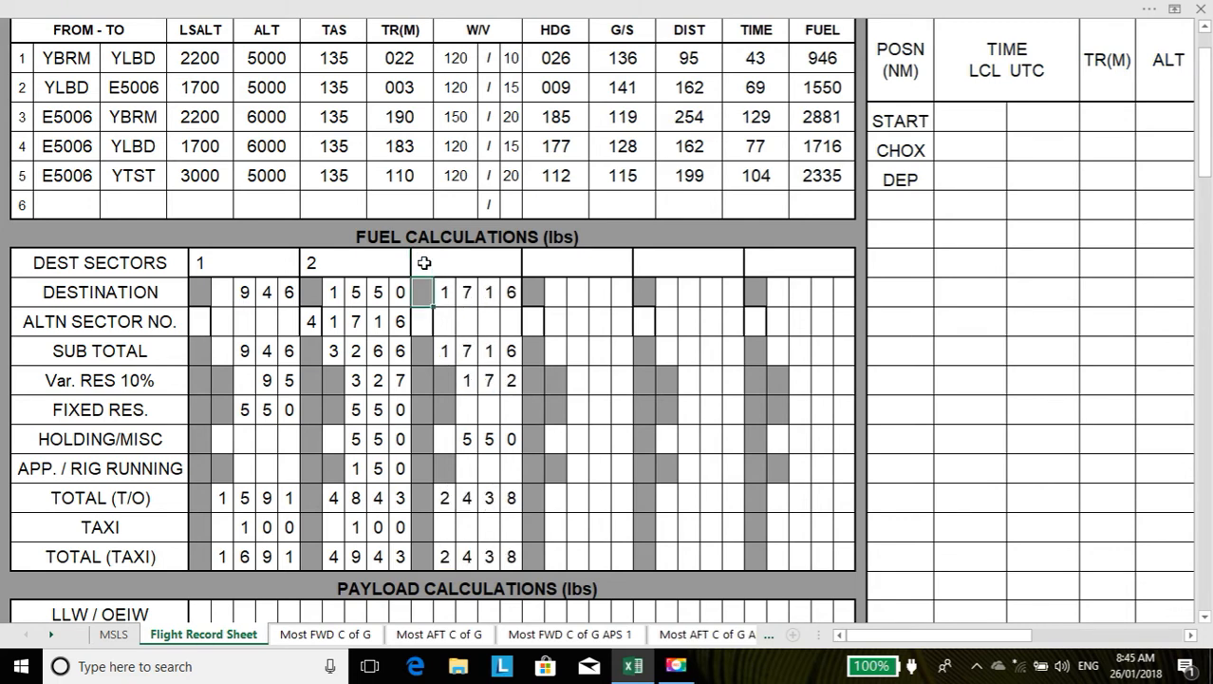
Set the third fuel calculation column's destination sector back to 3.
click(425, 263)
key(Return)
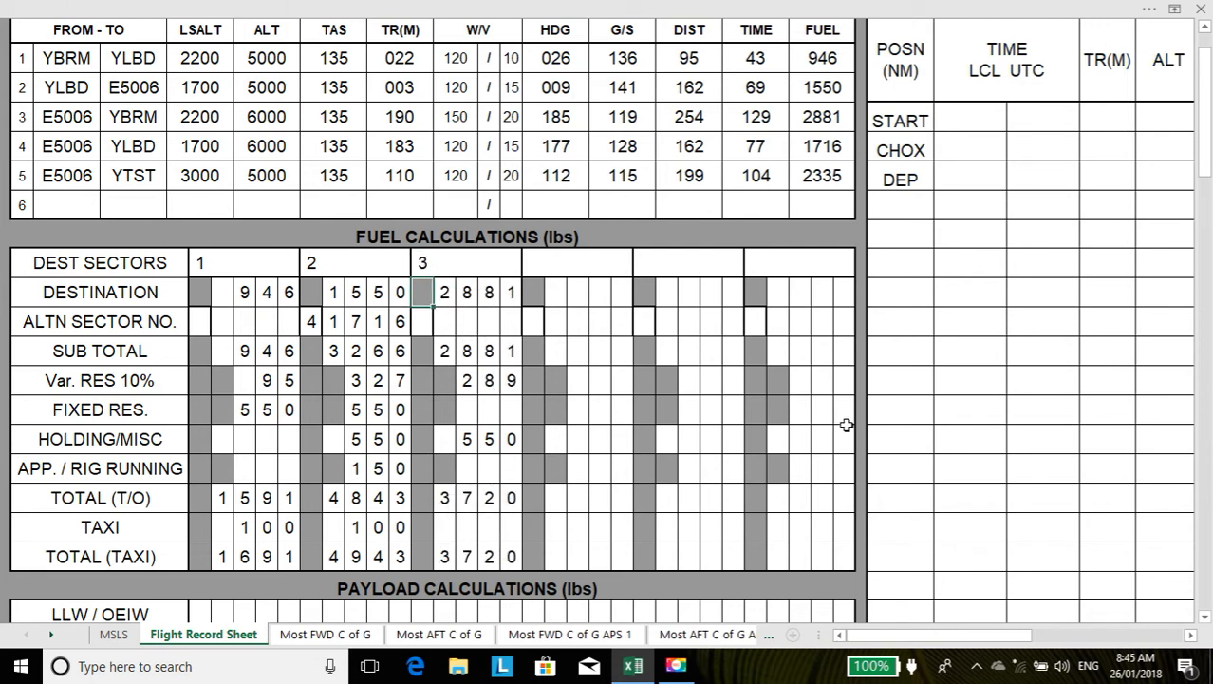
Enter 1700 lbs as sector 1's total fuel weight on the MSLS sheet.
click(1206, 618)
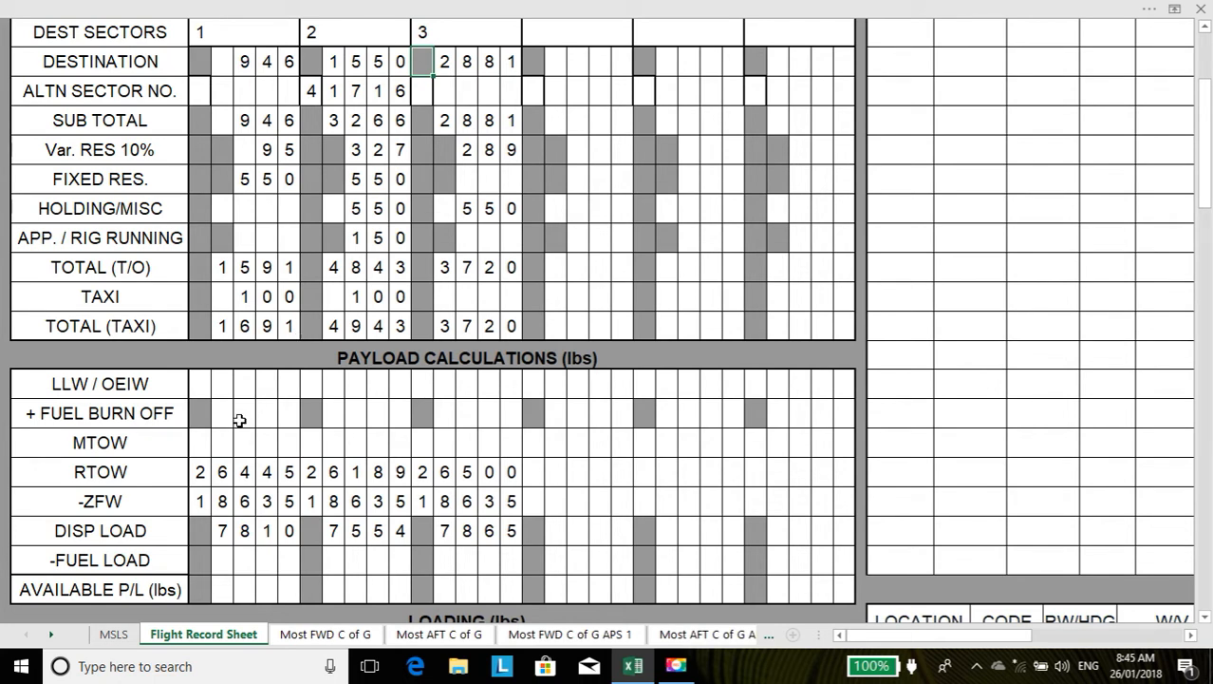
click(114, 634)
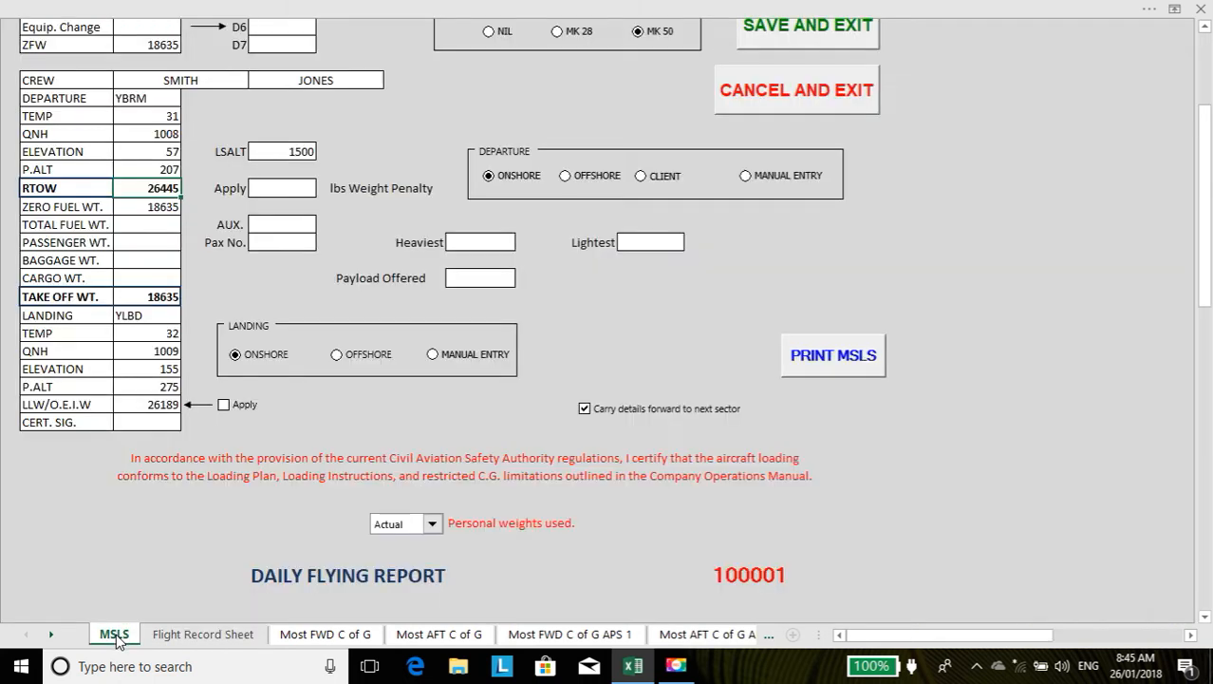
click(1206, 43)
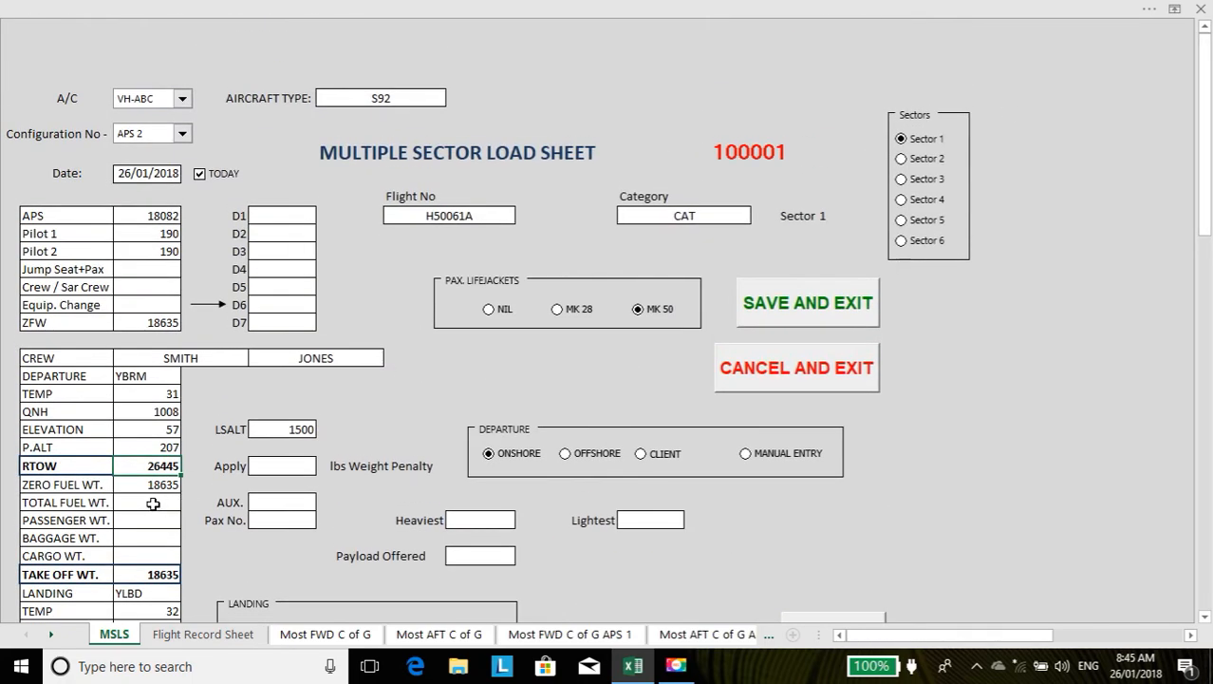
click(151, 501)
text(1700)
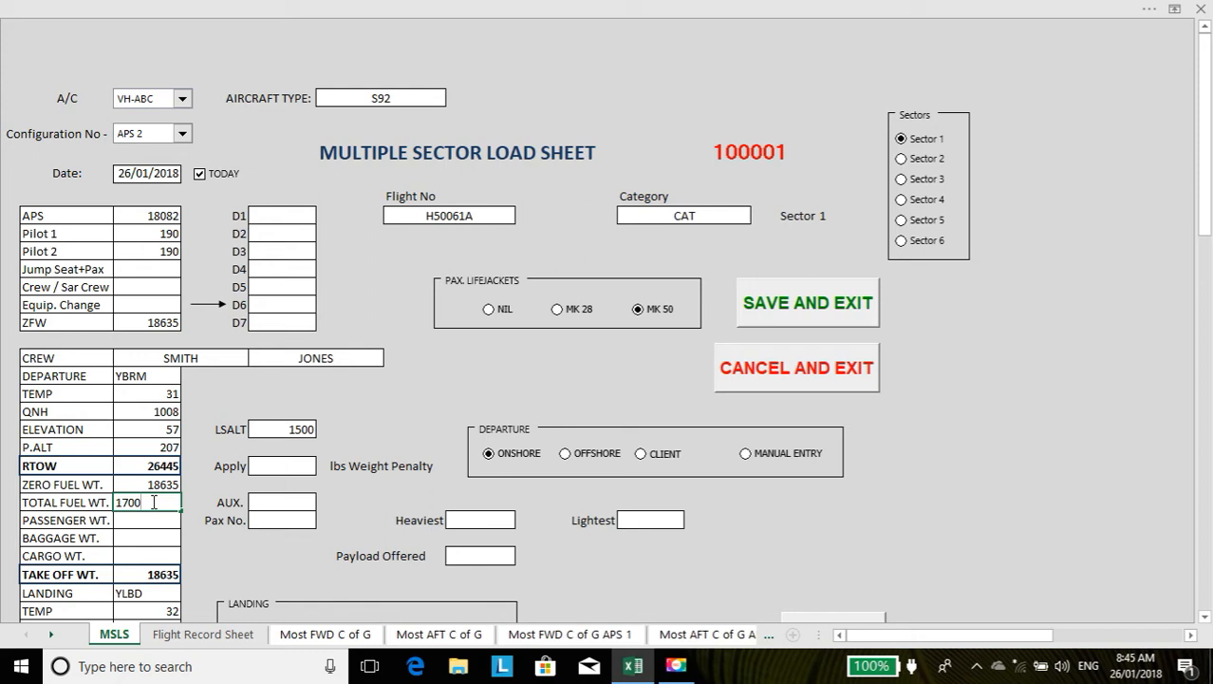
key(Return)
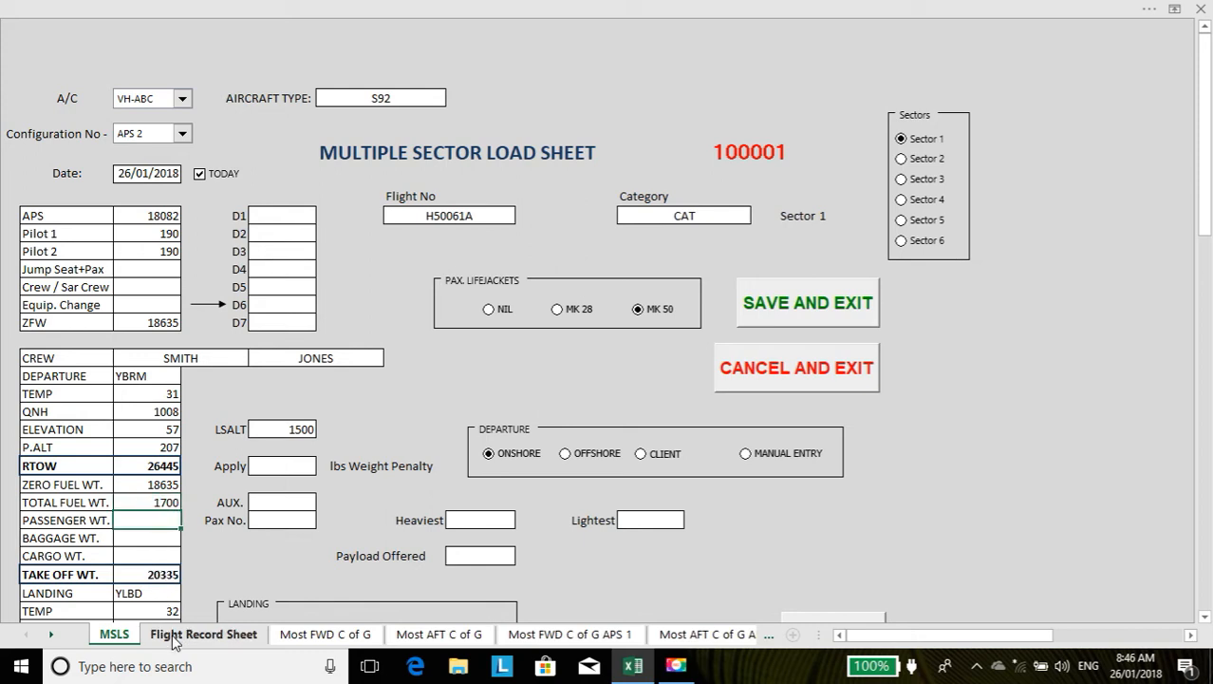
Enter 4950 lbs total fuel and 1000 lbs auxiliary fuel for sector 2 on the load sheet, and check its payload on the Flight Record Sheet.
click(904, 161)
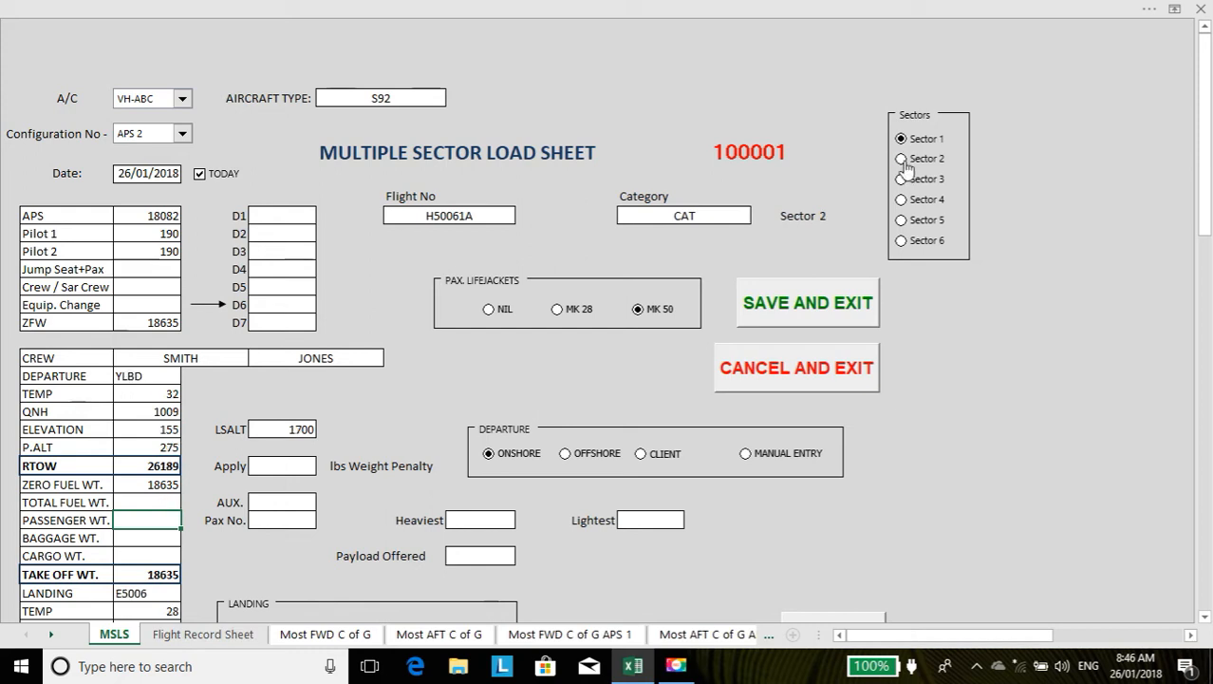
click(211, 634)
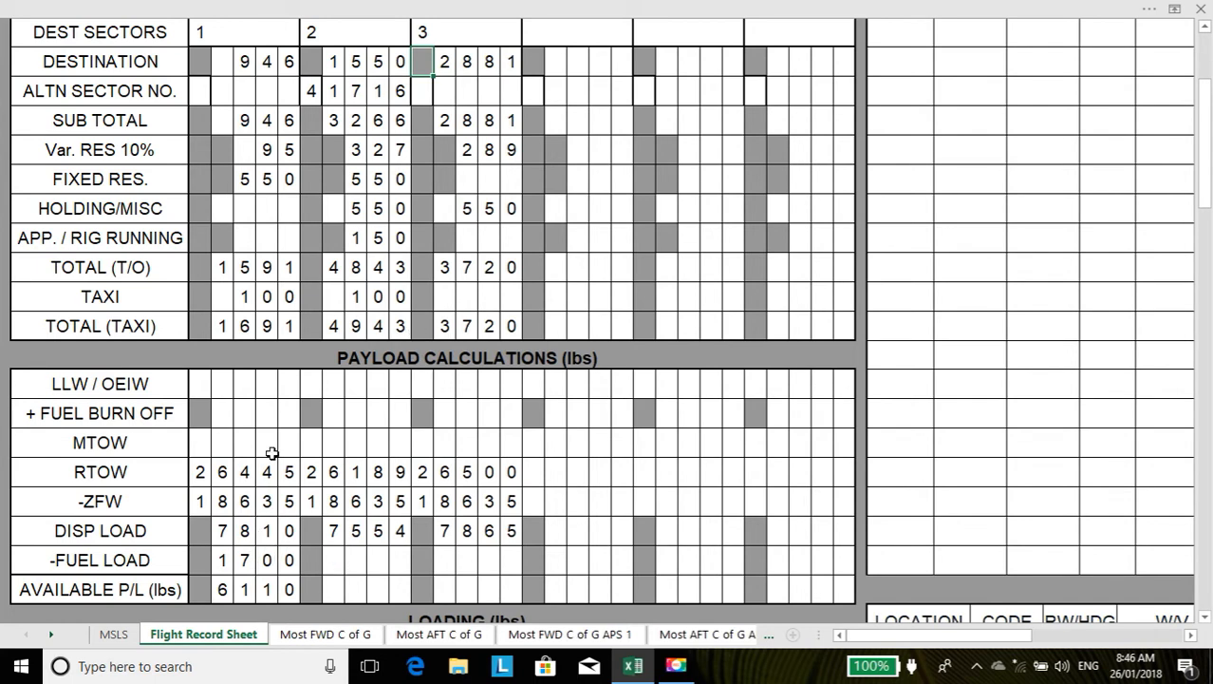
click(115, 635)
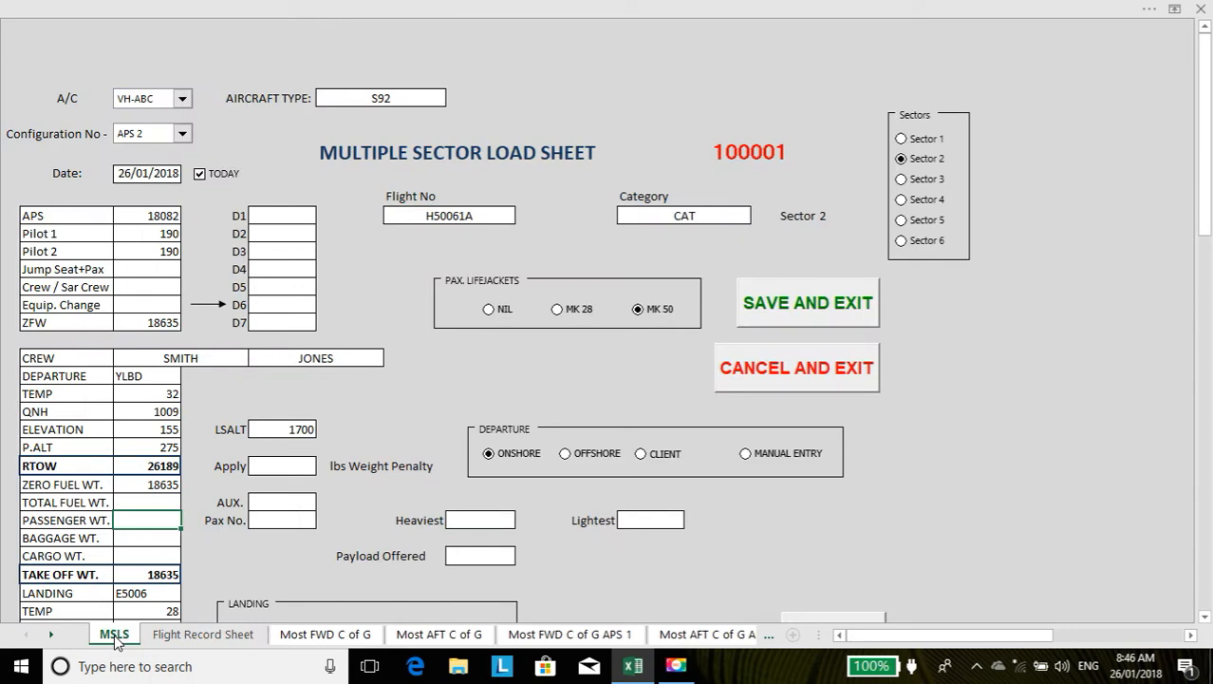
click(158, 502)
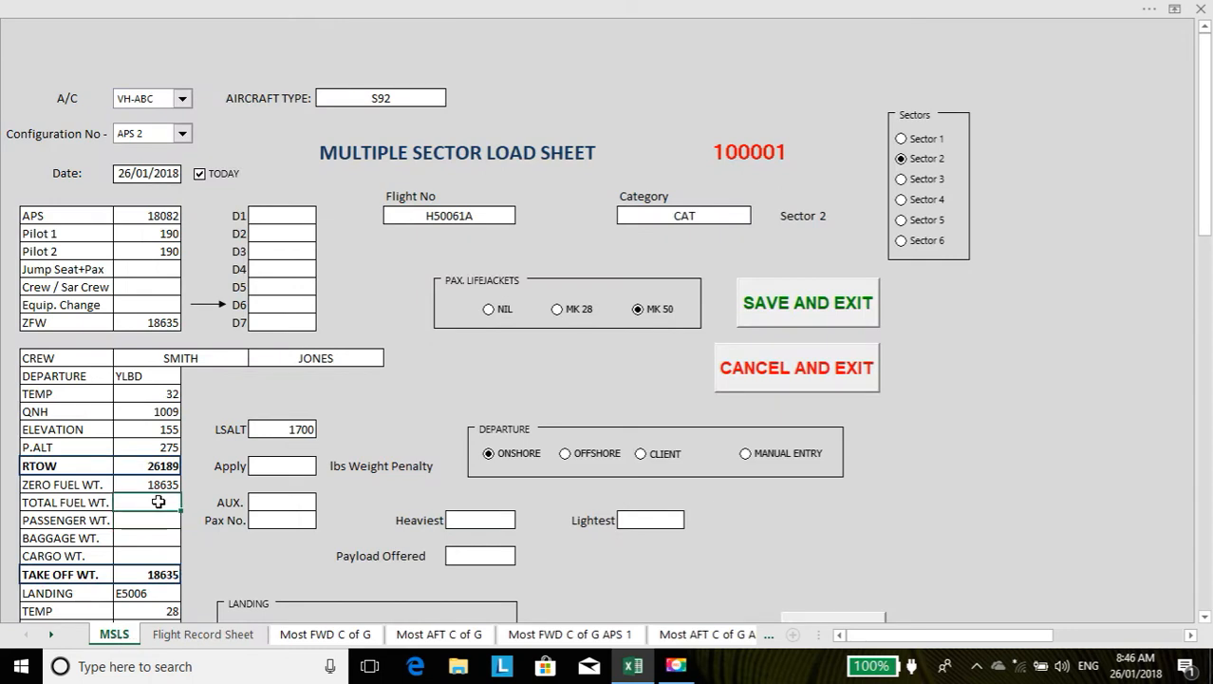
text(4950)
click(281, 501)
click(281, 500)
text(1000)
click(155, 520)
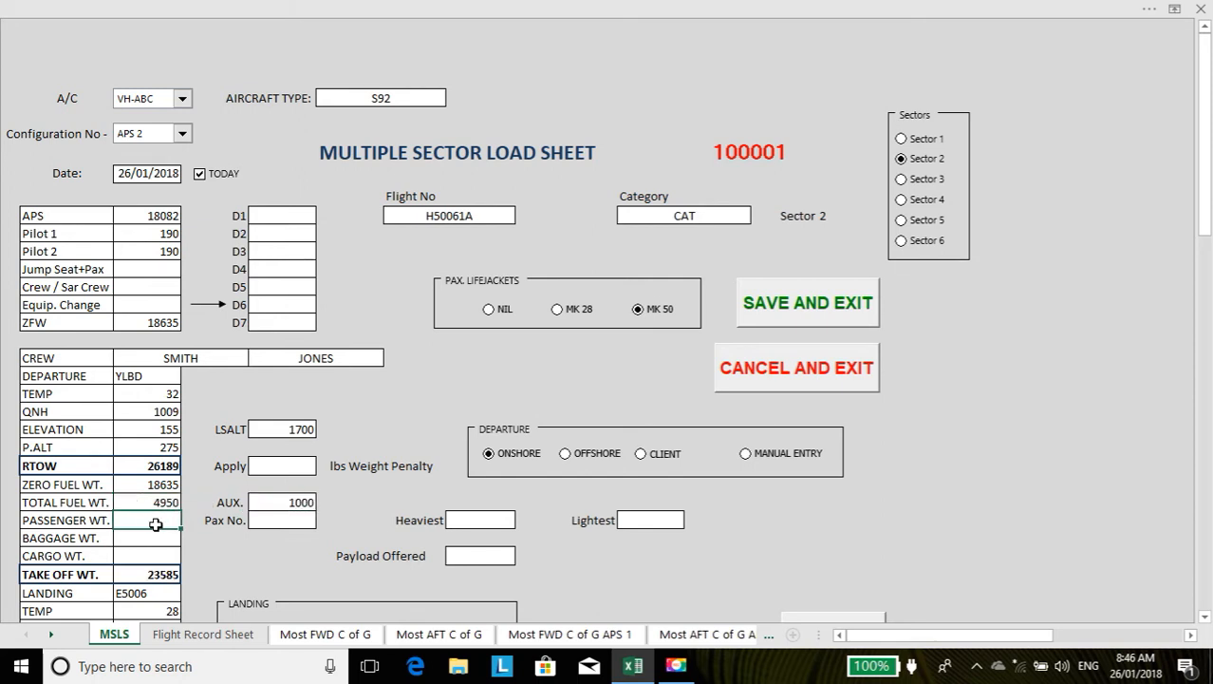
click(203, 634)
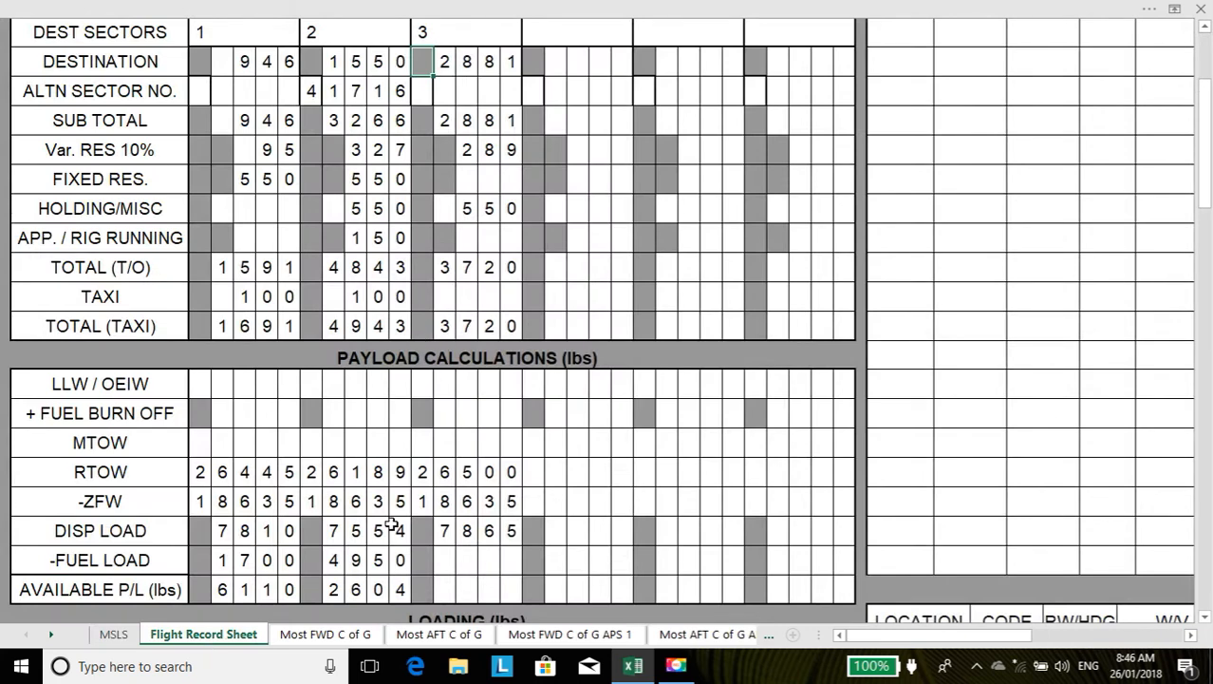
Enter 3750 lbs as sector 3's total fuel weight with no auxiliary fuel, and check its payload on the Flight Record Sheet.
click(113, 634)
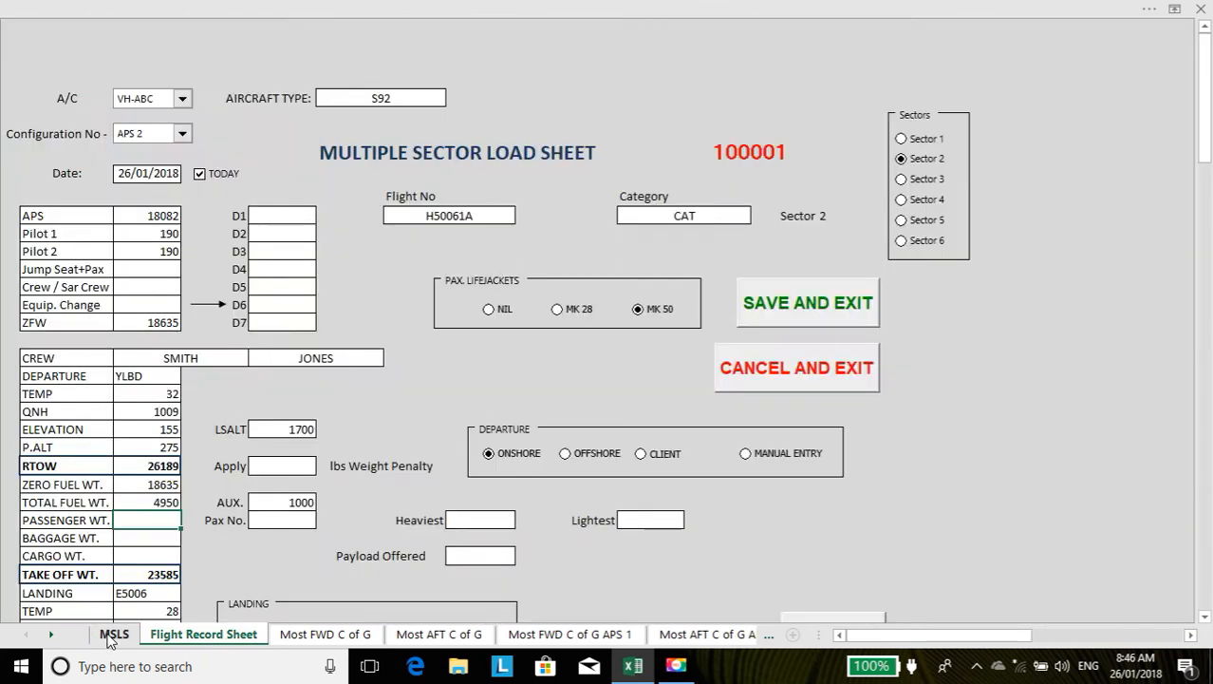
click(902, 180)
click(235, 636)
click(235, 636)
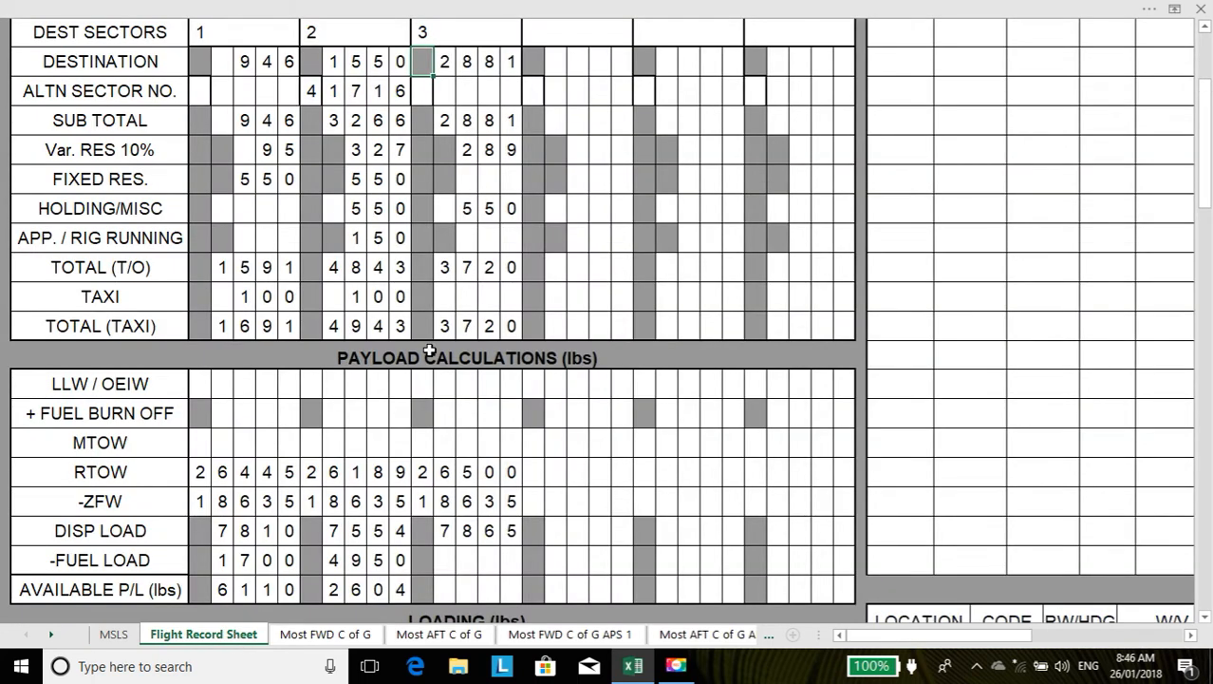
click(114, 636)
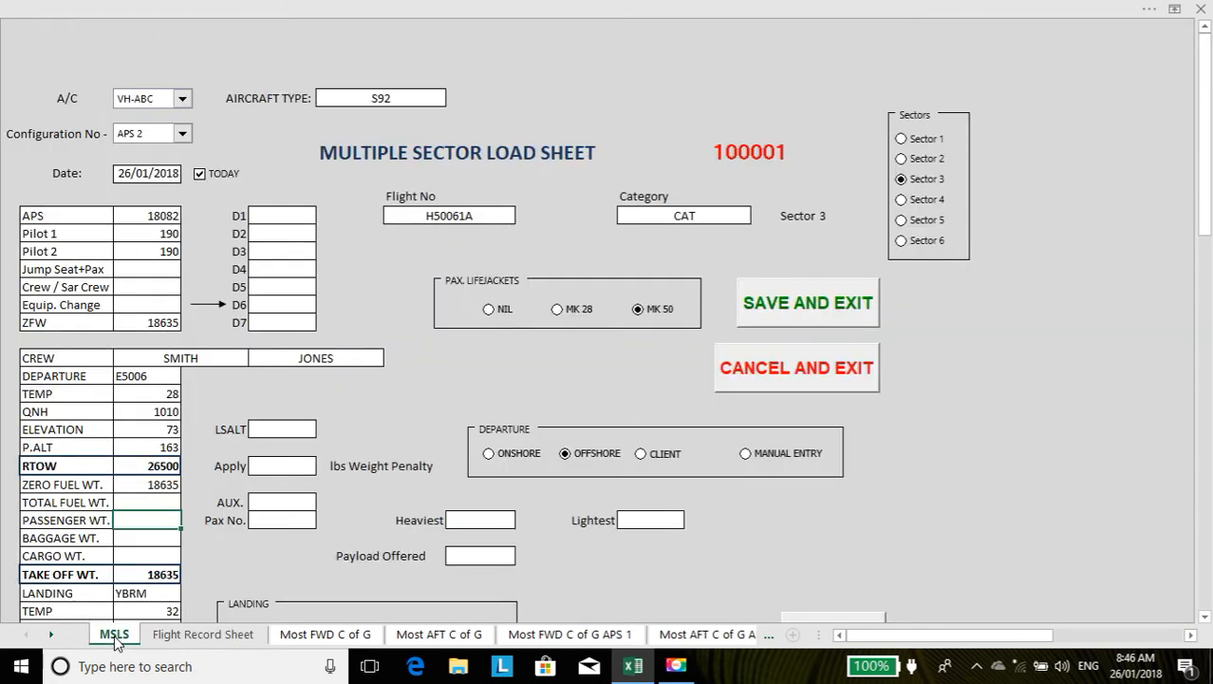
click(163, 500)
text(3750)
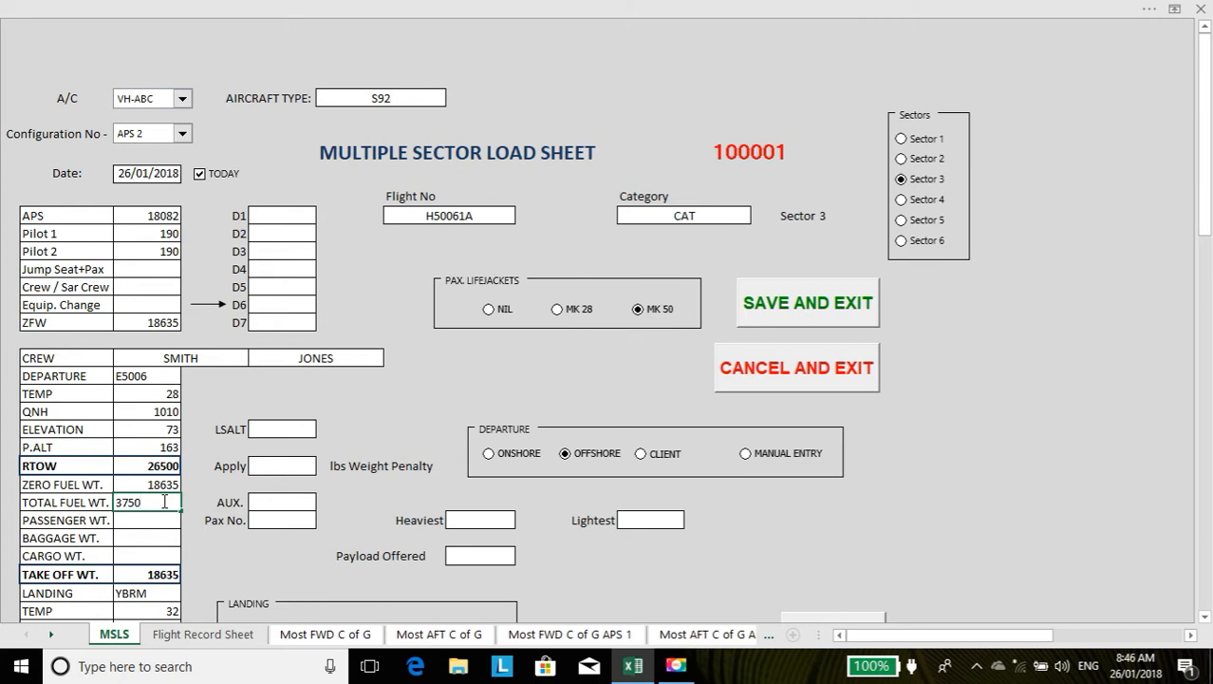
click(275, 503)
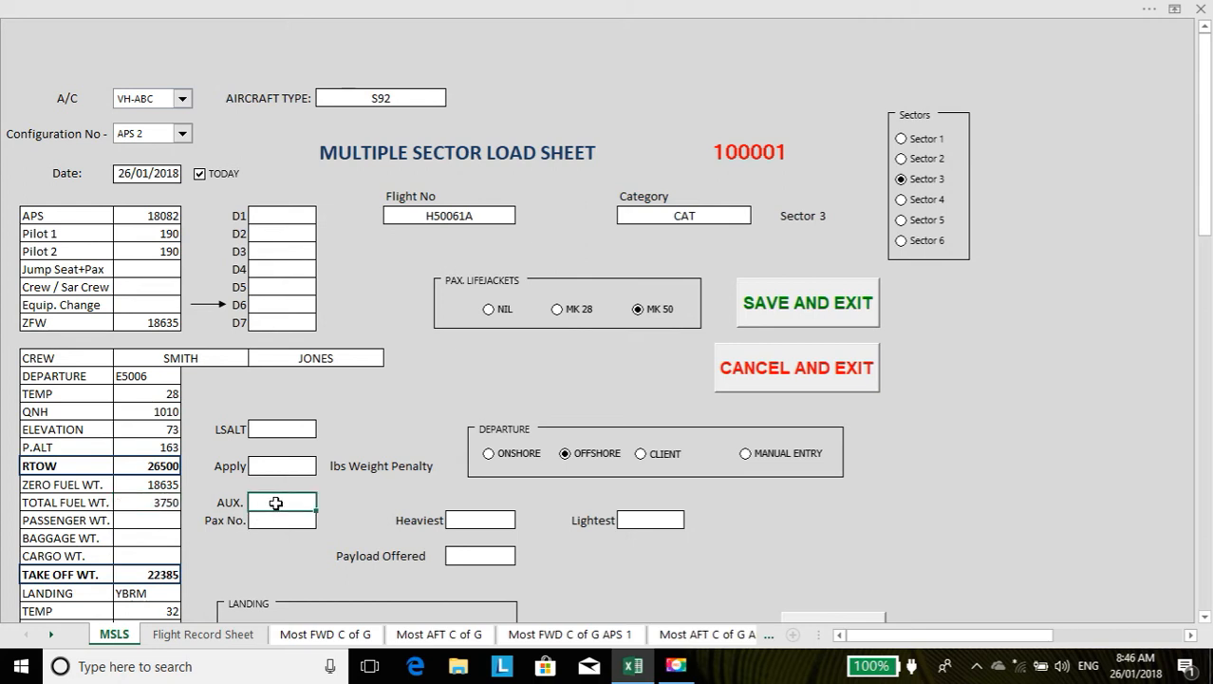
click(203, 636)
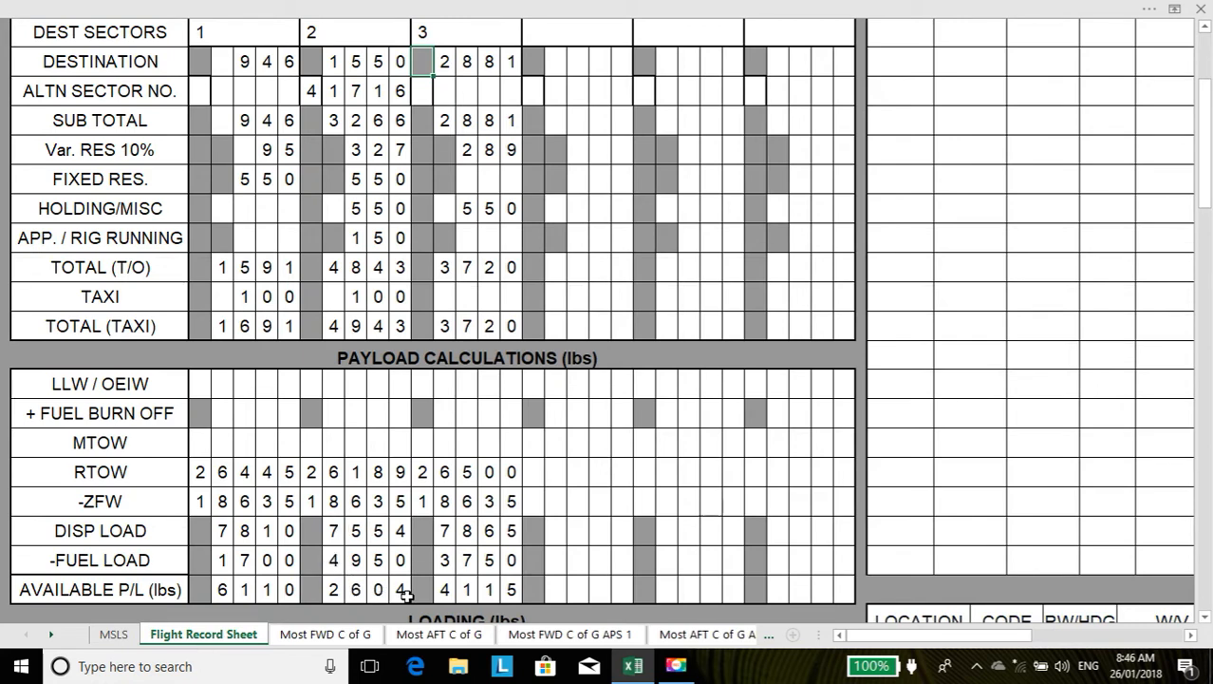
Set sector 1's total fuel weight to 3800 lbs with 1000 lbs auxiliary fuel, and check the payload on the Flight Record Sheet.
click(114, 634)
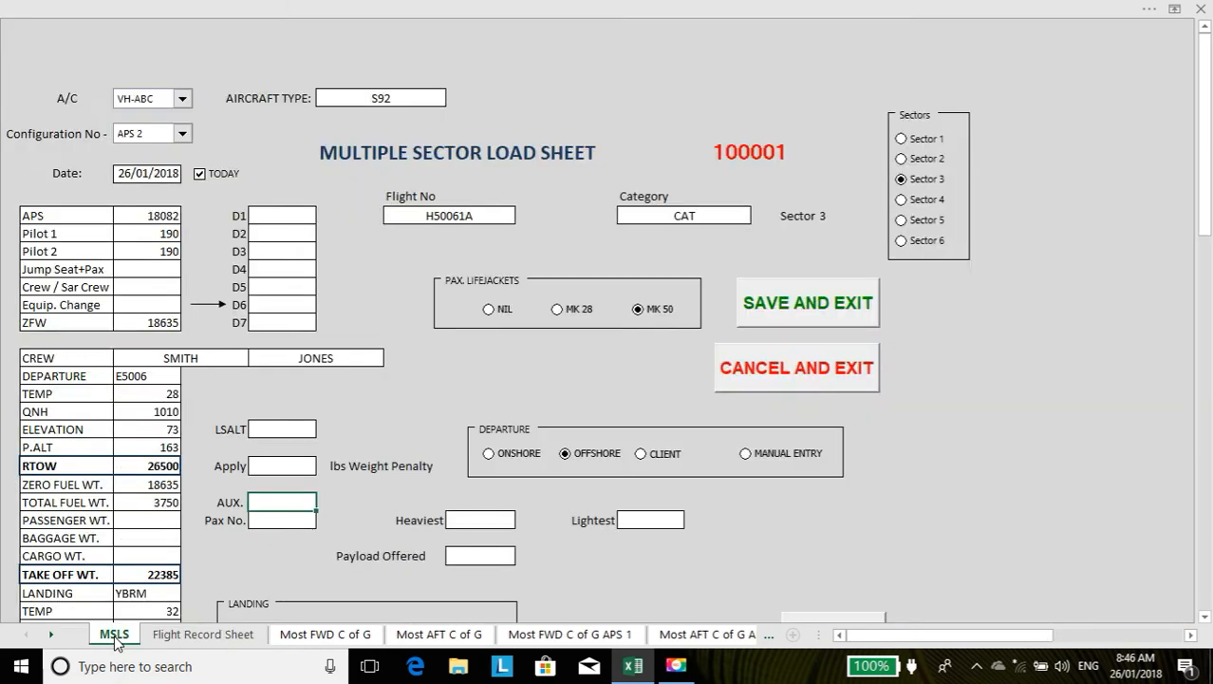
click(903, 139)
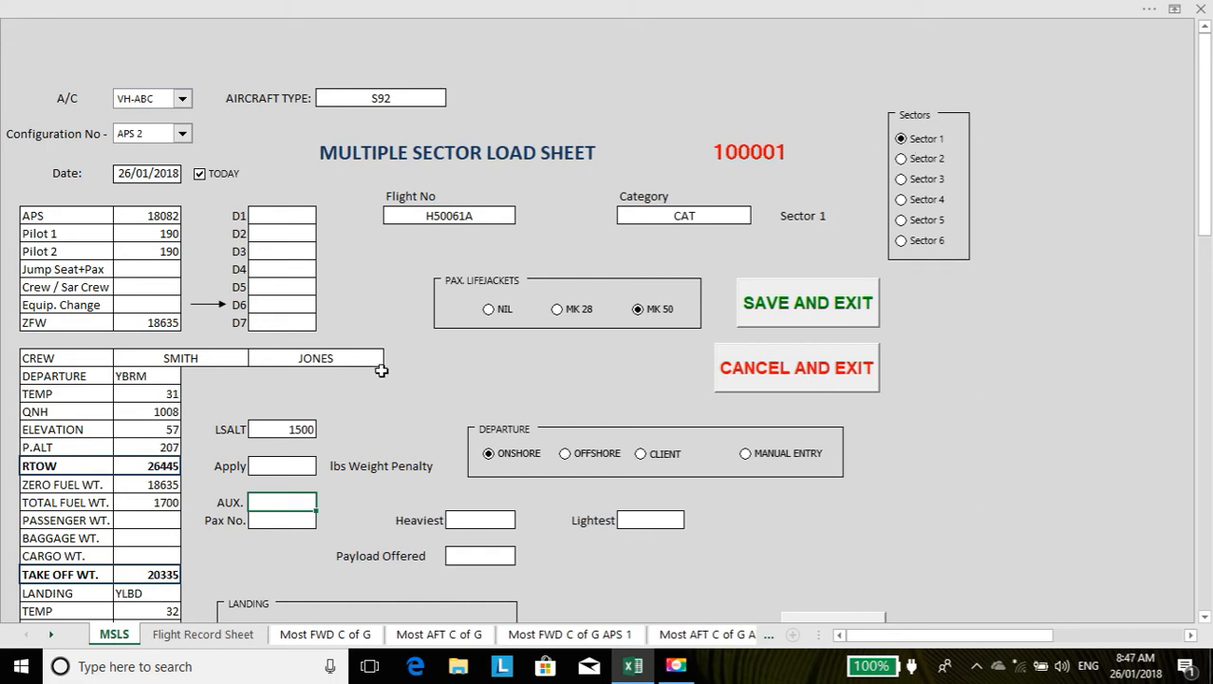
click(157, 501)
text(38)
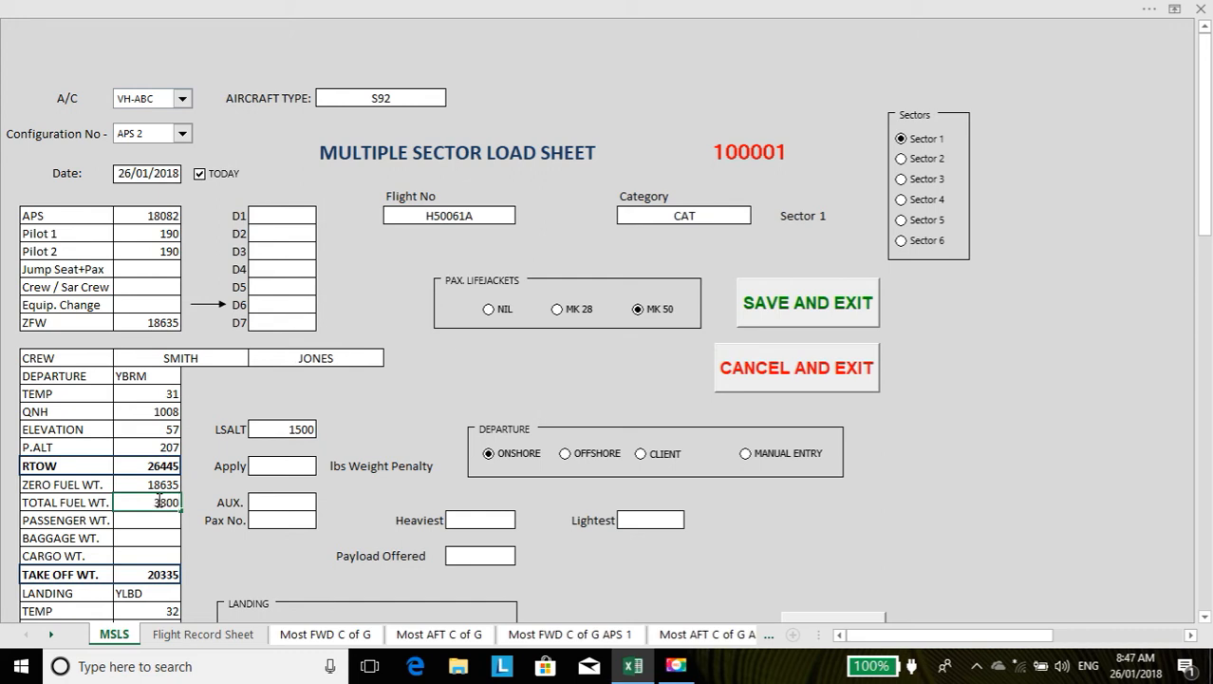
text(00)
key(Return)
click(271, 503)
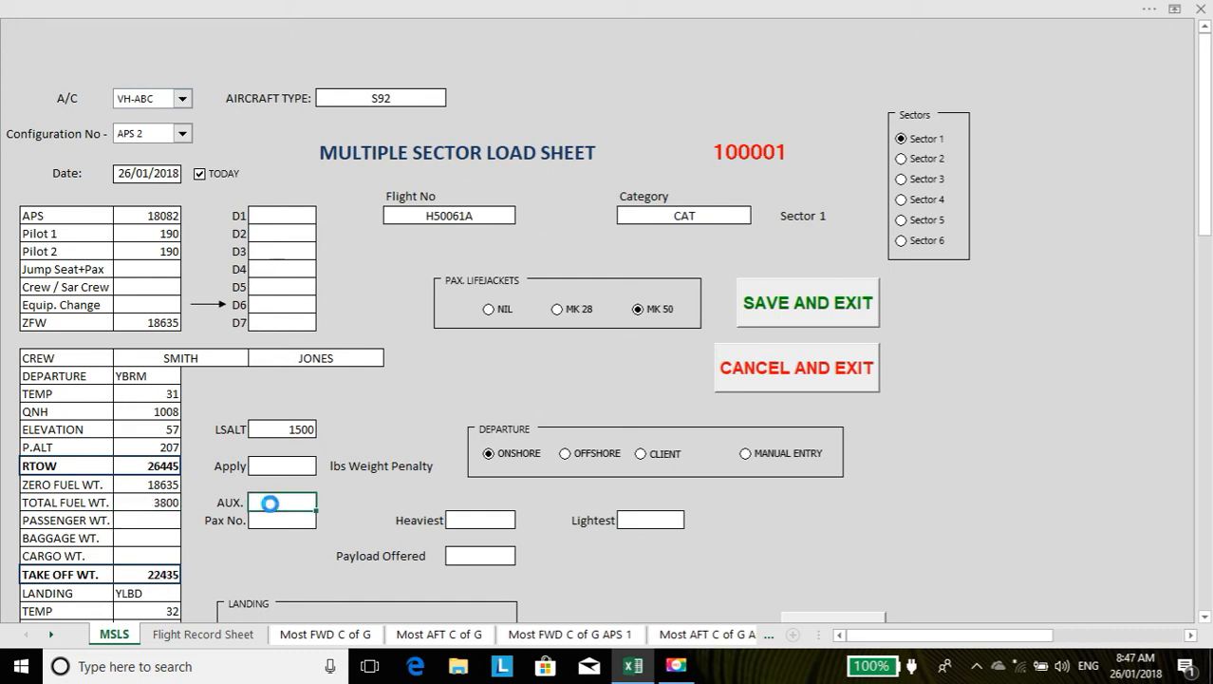
text(1000)
click(165, 519)
click(188, 635)
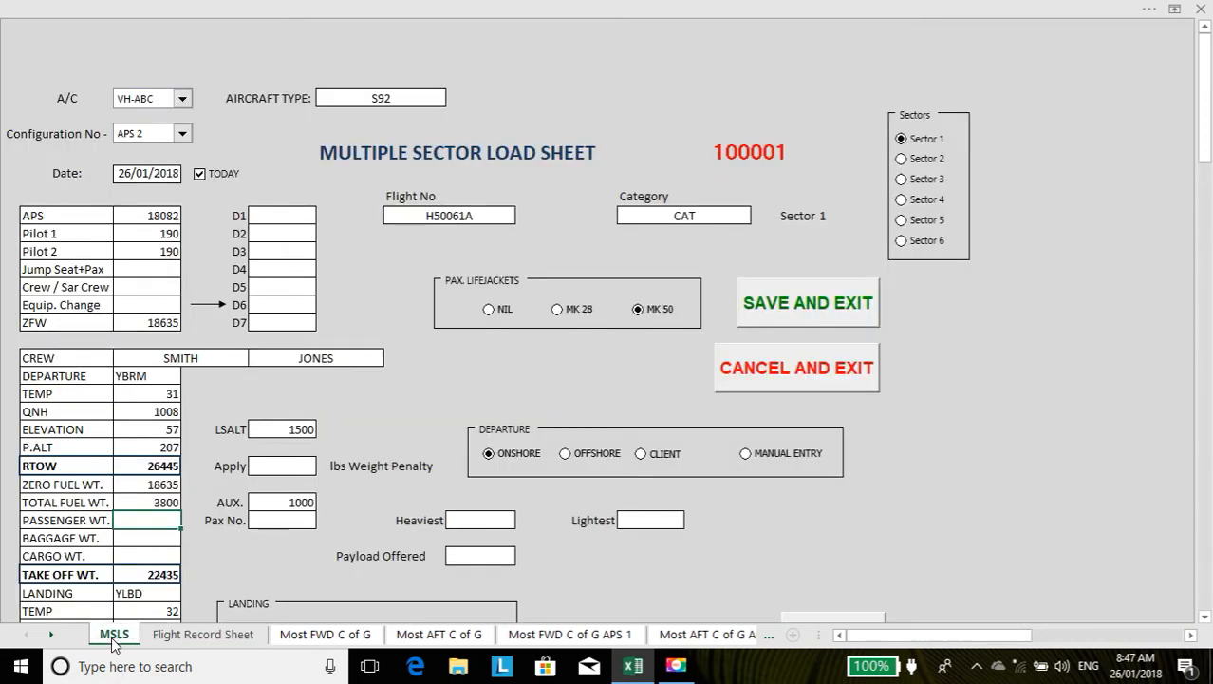
click(114, 634)
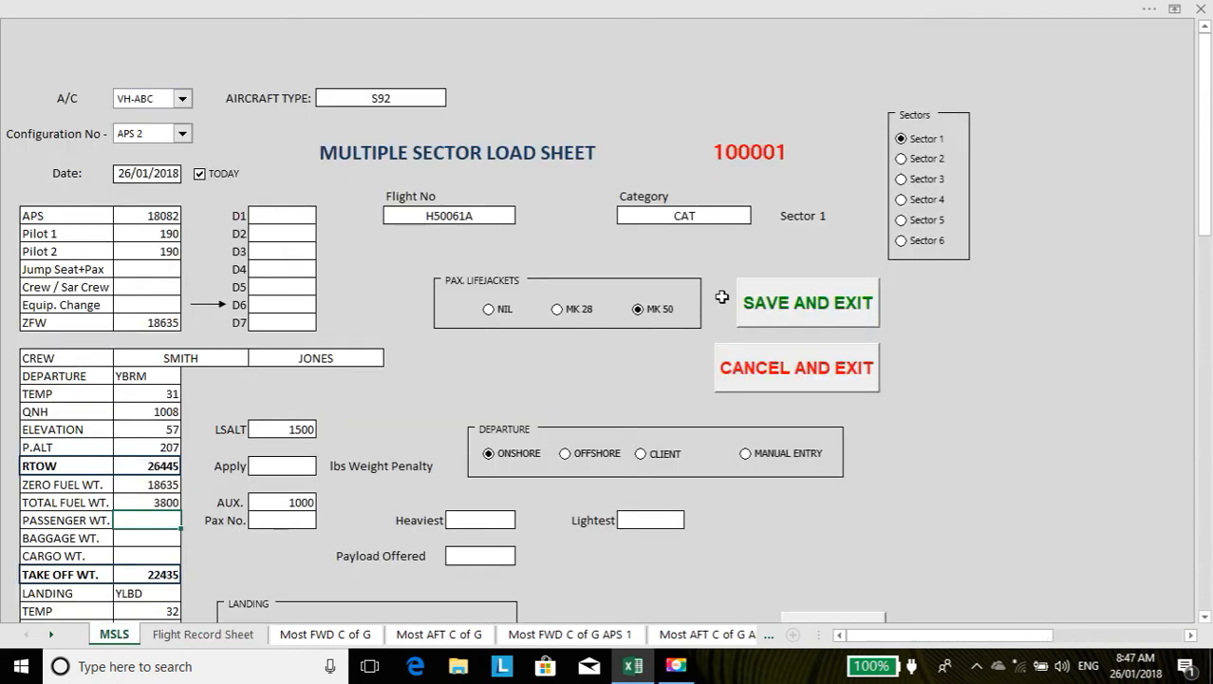
click(205, 634)
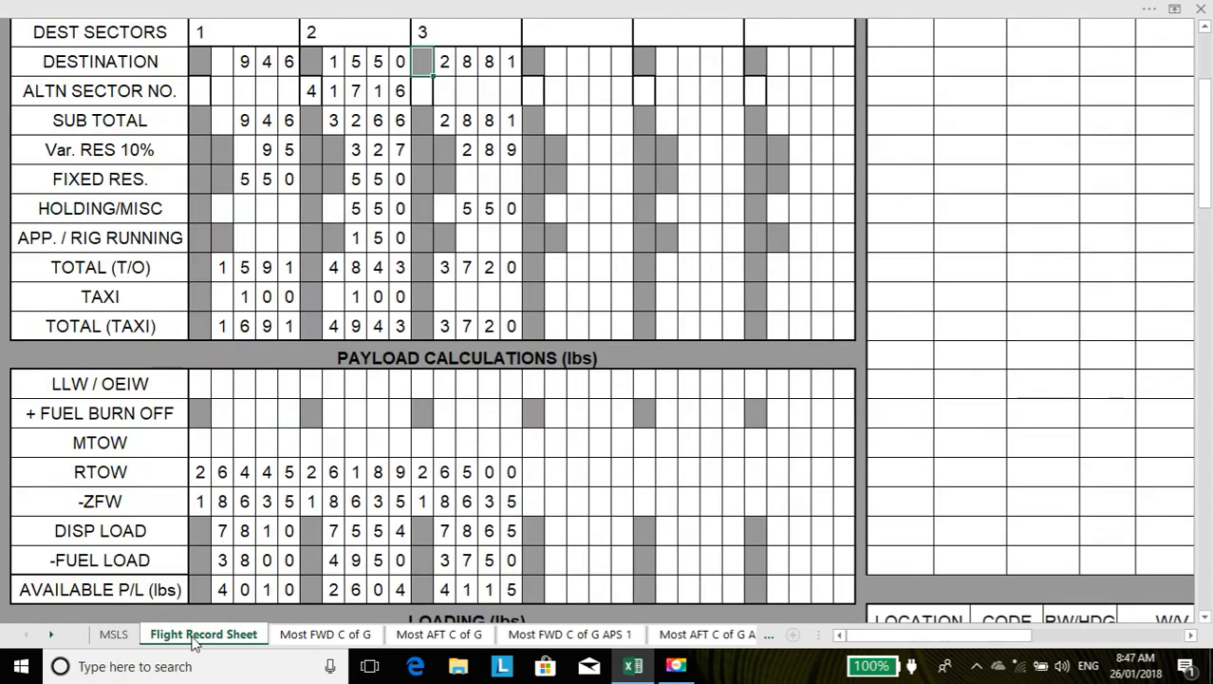
Enter 2604 lbs as the payload offered for sector 1 on the load sheet.
click(114, 637)
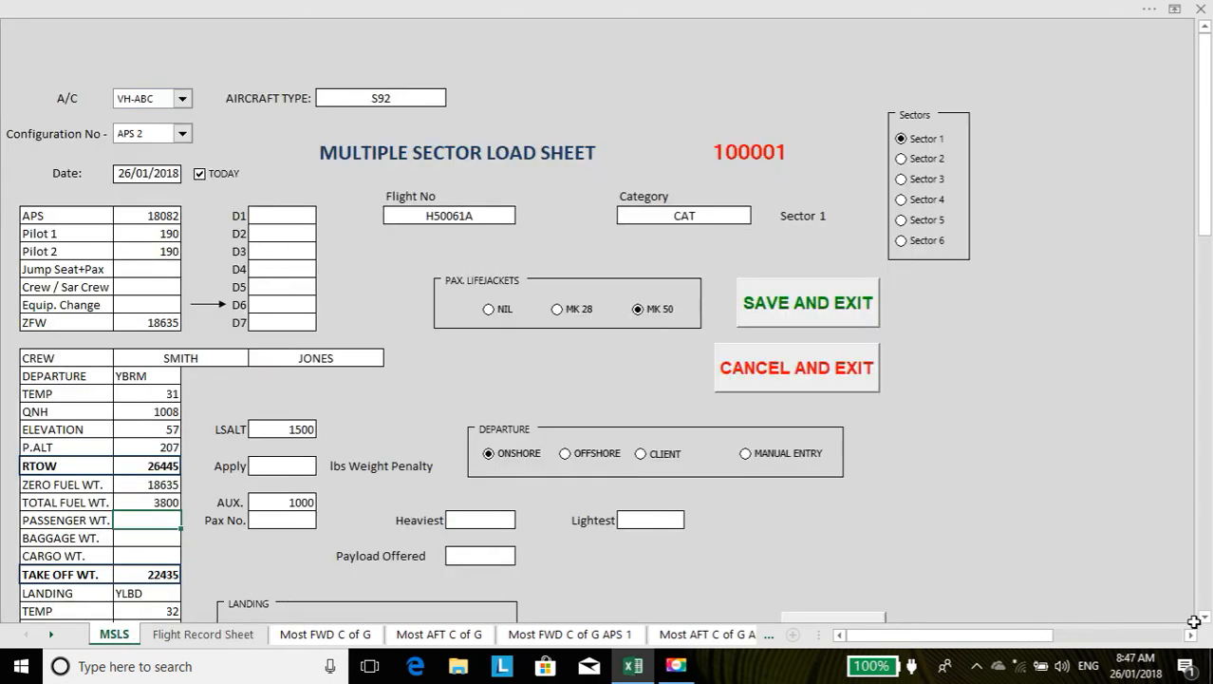
scroll(1208, 622, down, 4)
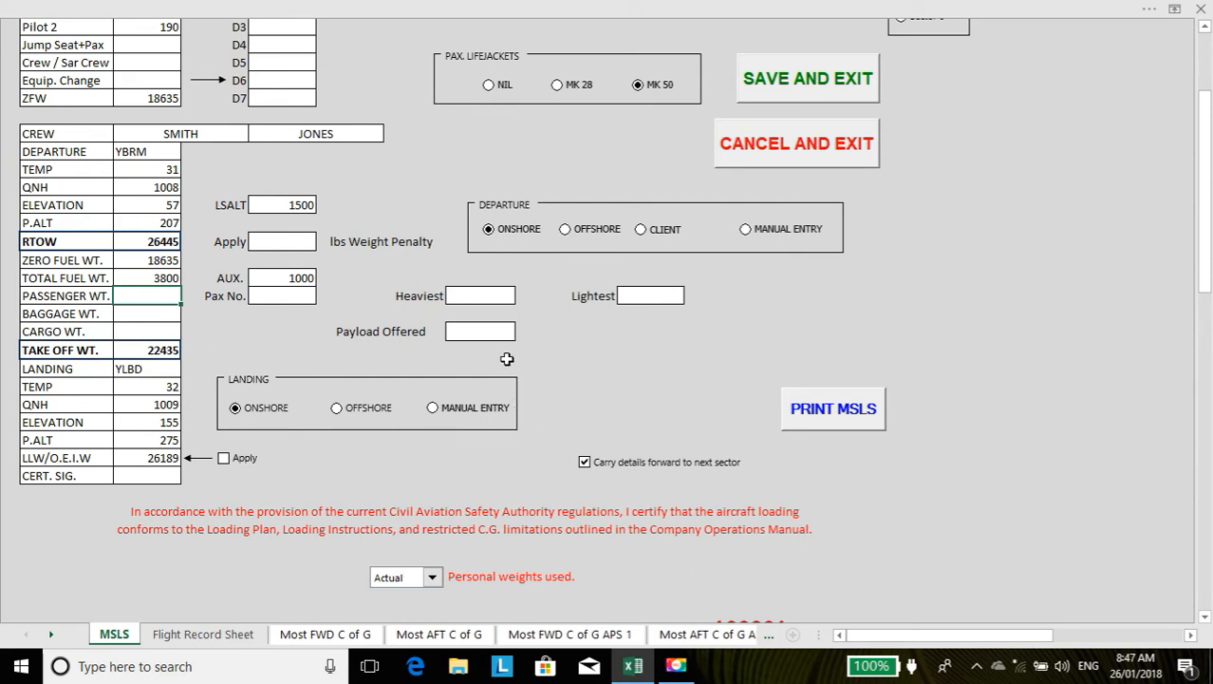
click(490, 328)
text(2604)
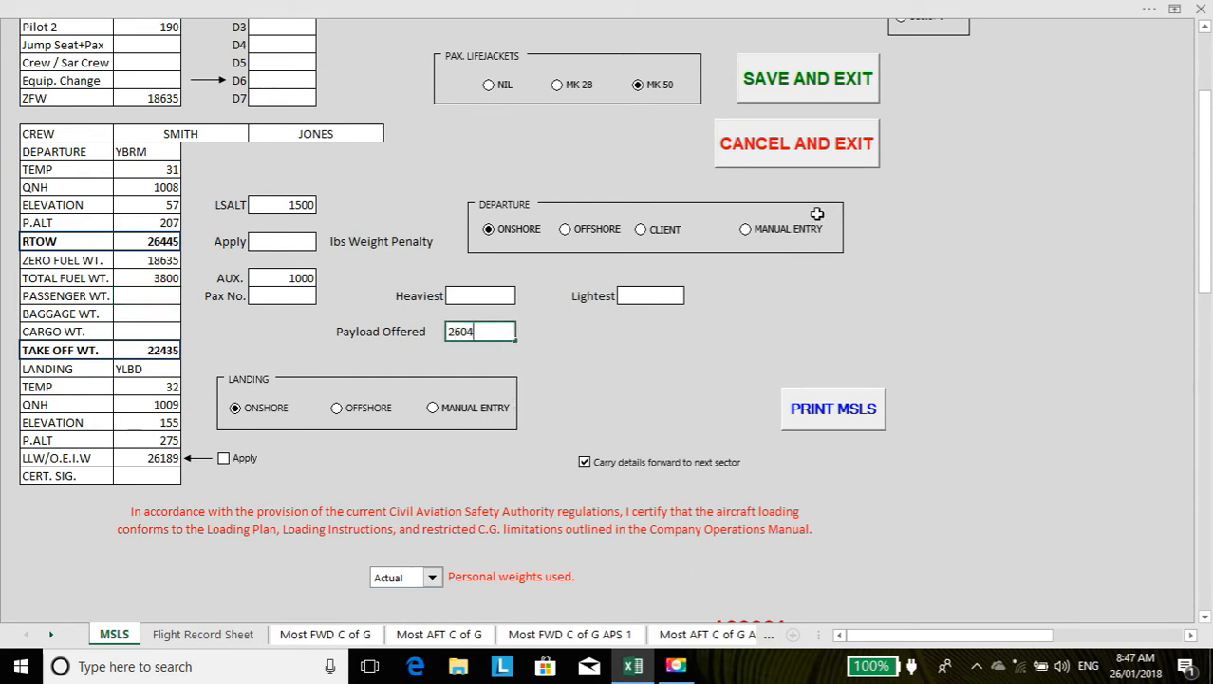
click(873, 206)
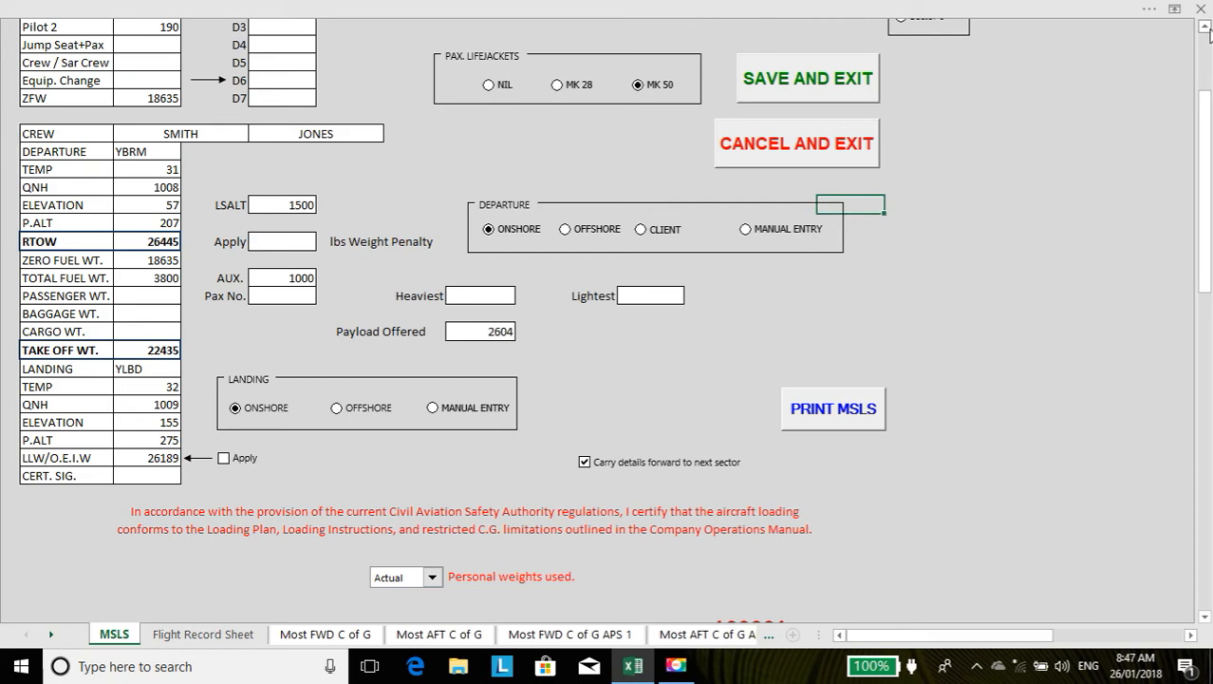
scroll(1207, 31, up, 5)
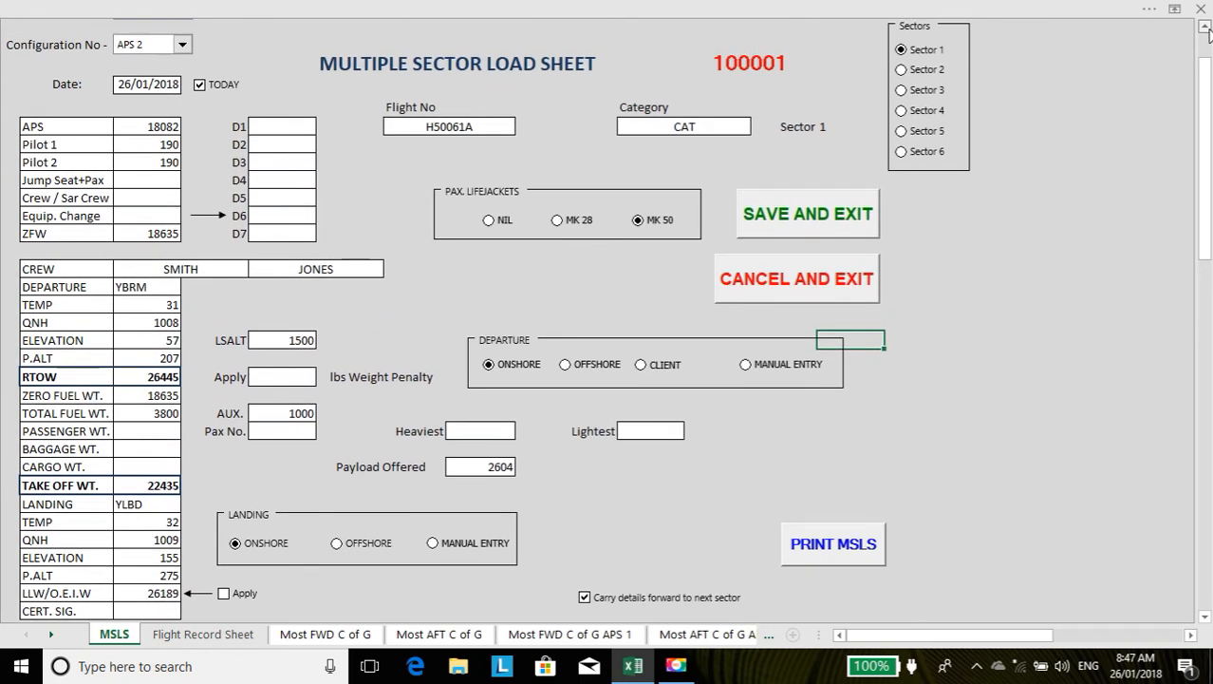
Switch the load sheet to sector 2 and enter 2604 lbs as its payload offered.
click(903, 72)
click(467, 471)
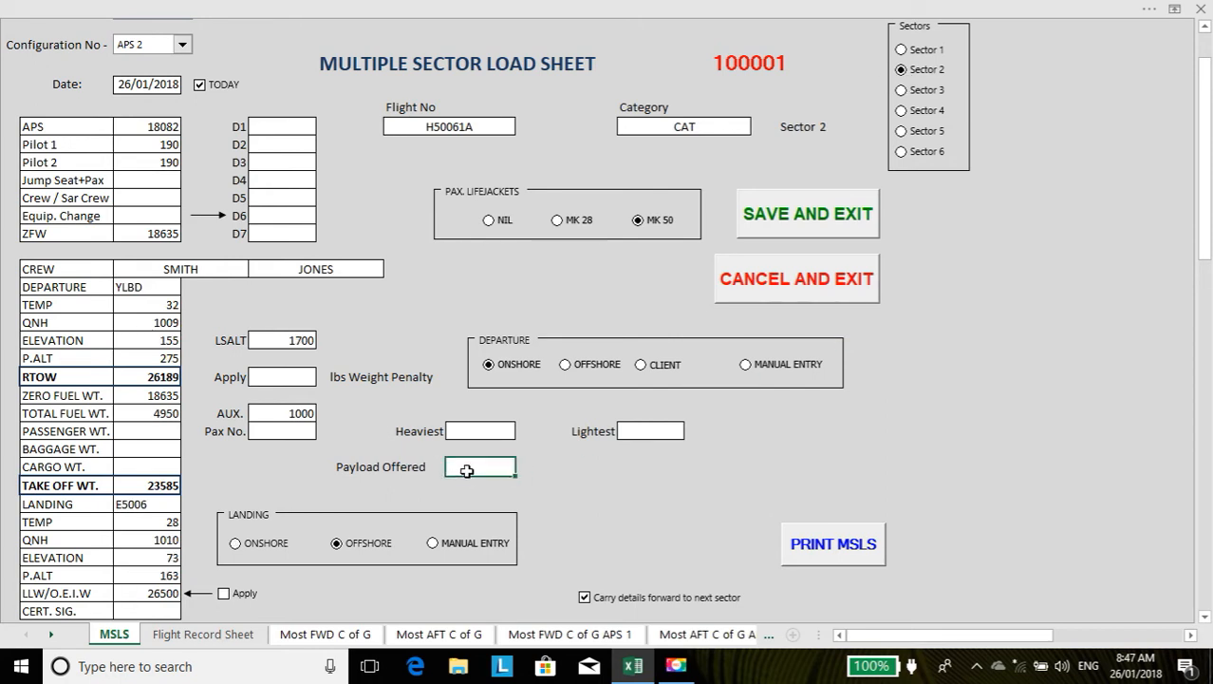
text(2604)
click(1016, 160)
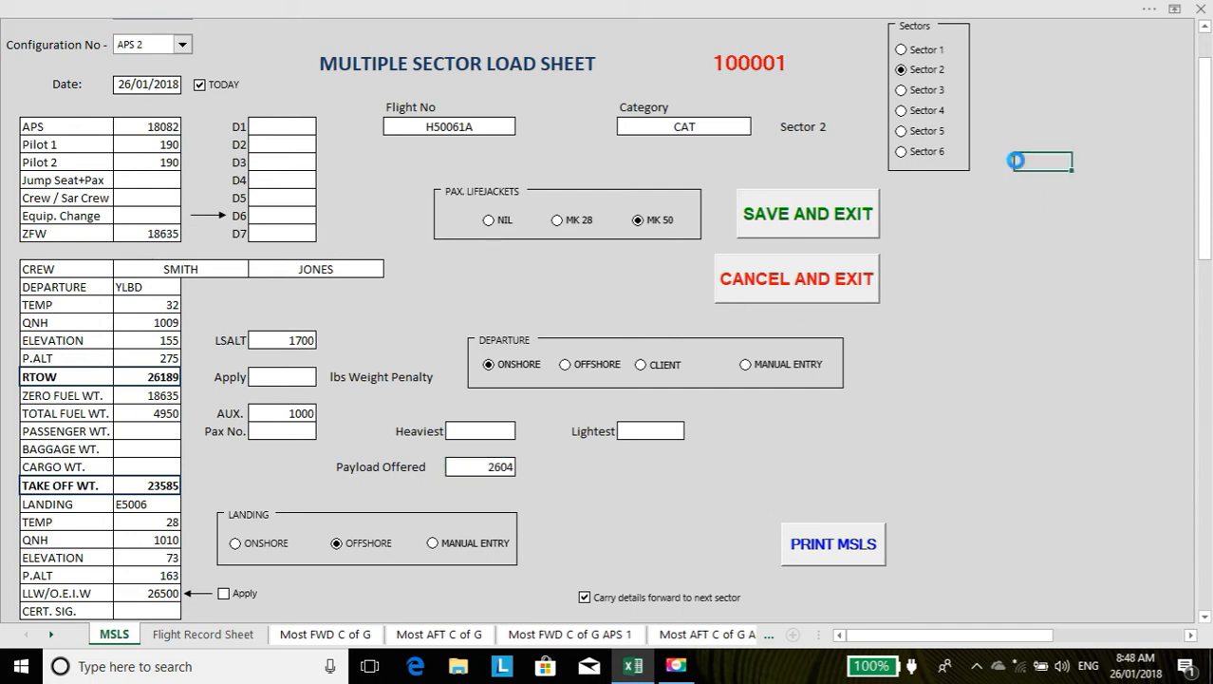
Switch the load sheet to sector 3, check its payload on the Flight Record Sheet, and enter 4115 lbs as the payload offered.
click(902, 92)
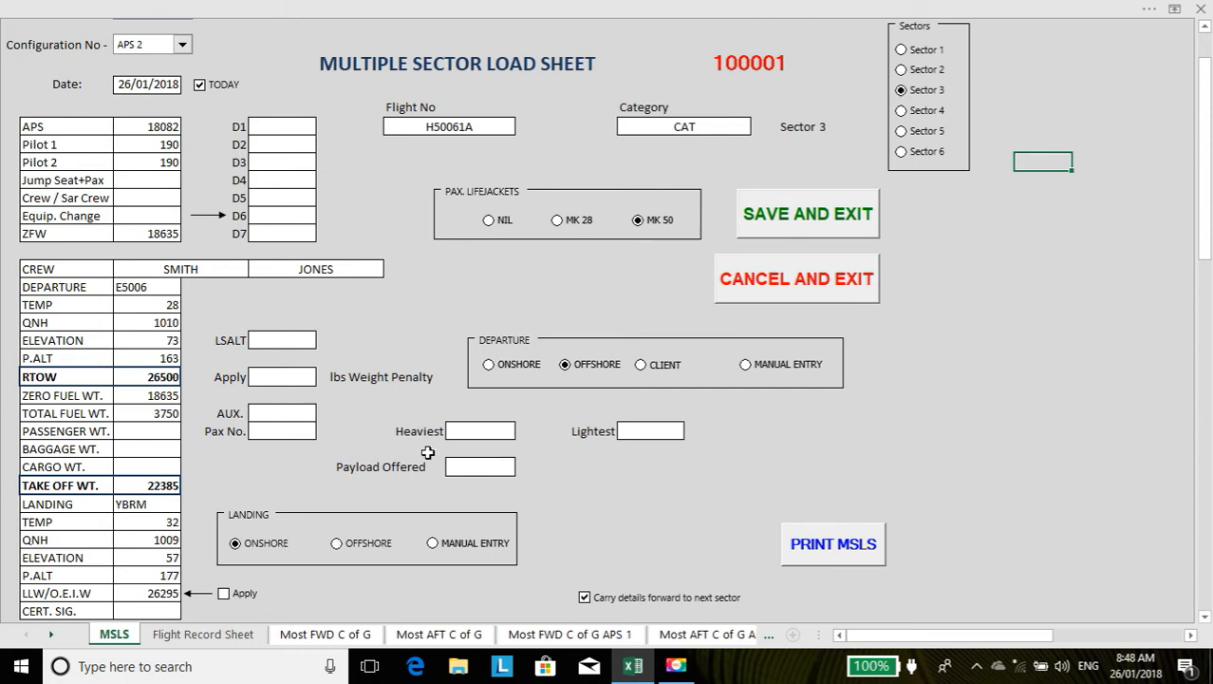
click(222, 635)
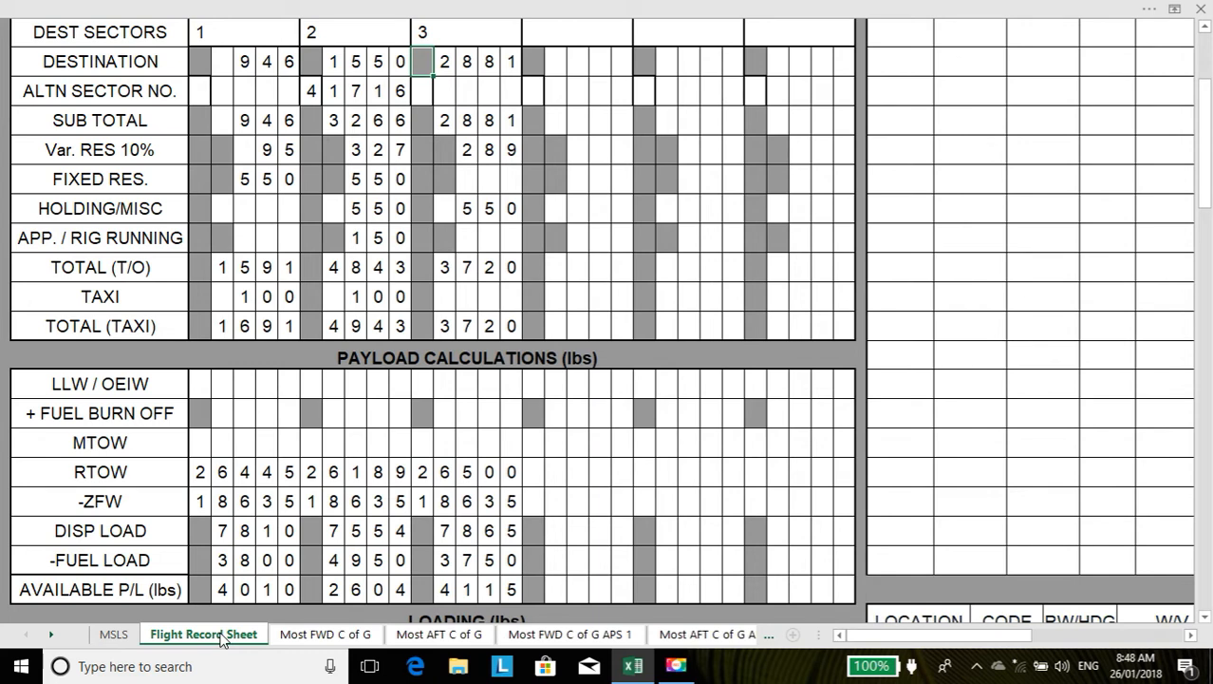
click(114, 634)
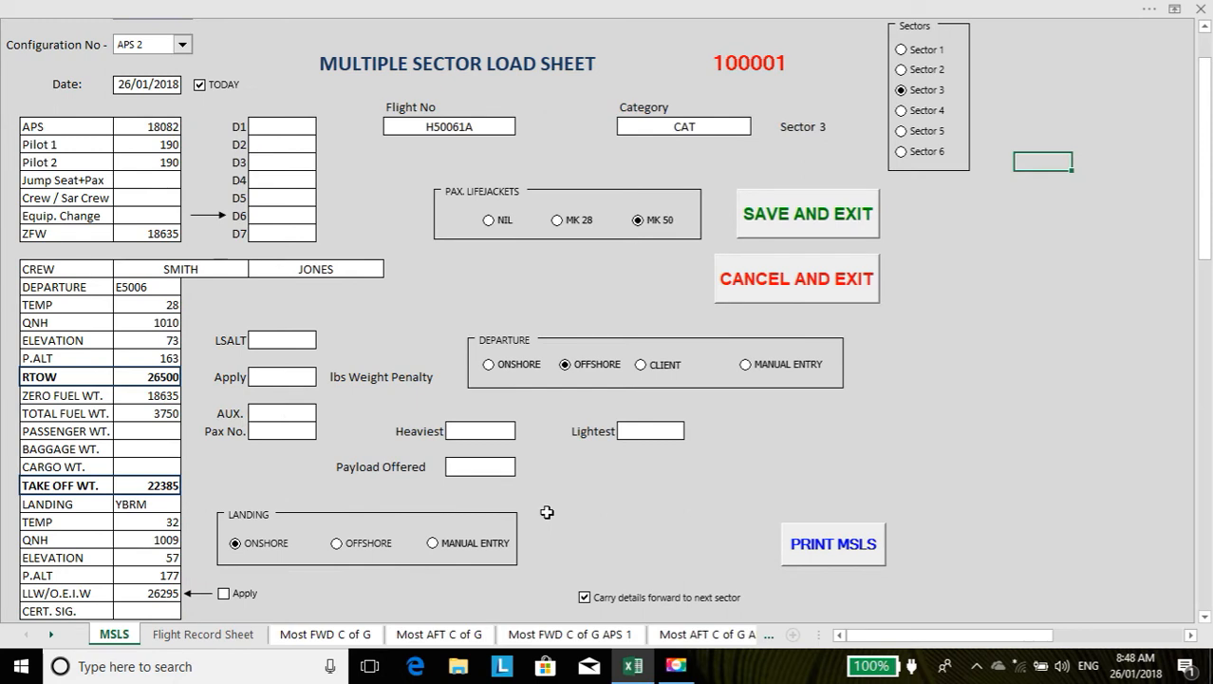
click(475, 466)
text(4115)
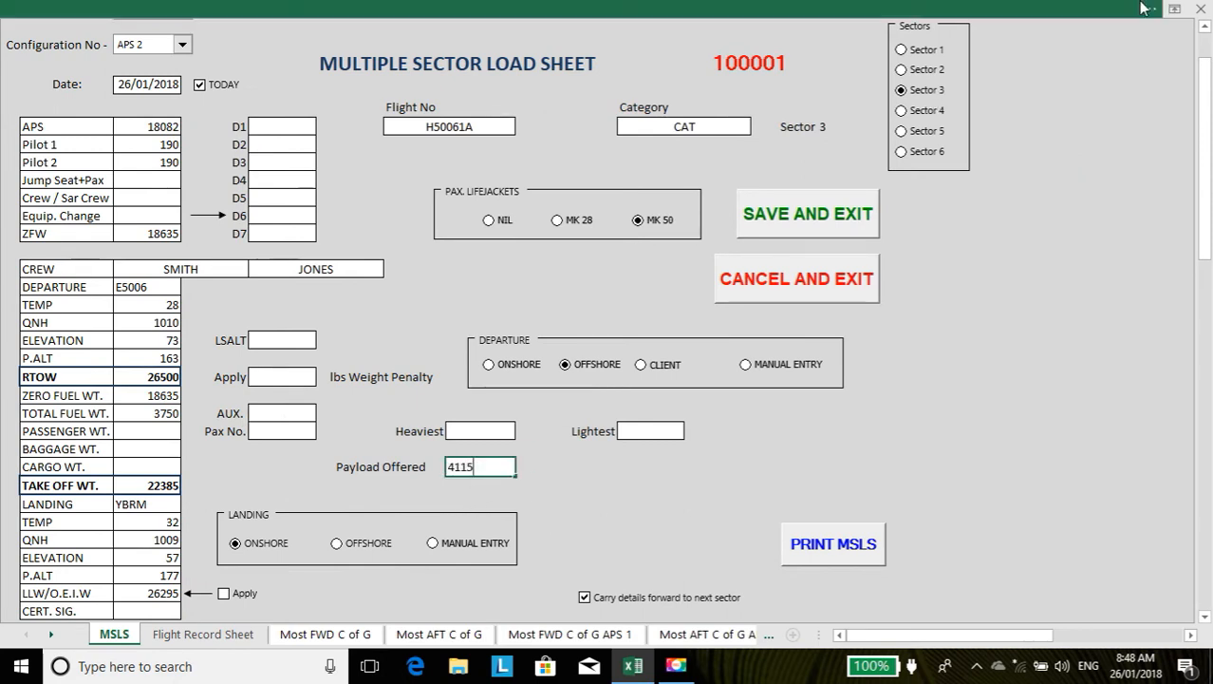
click(1045, 142)
click(901, 49)
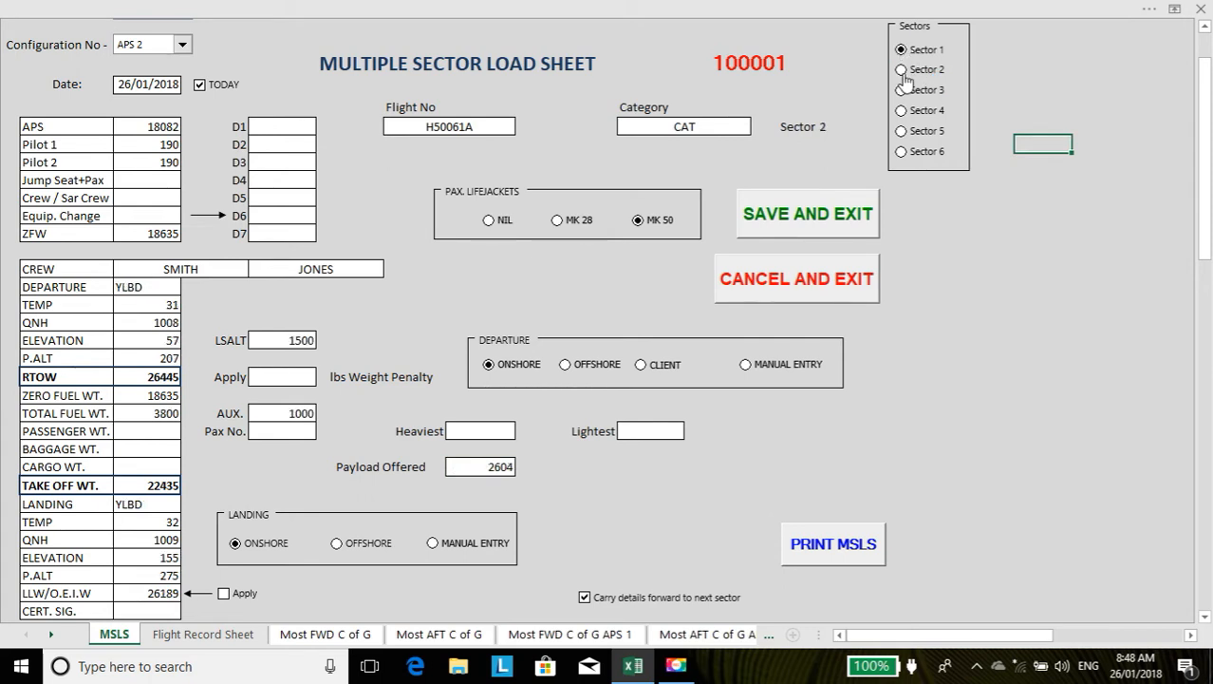
click(902, 91)
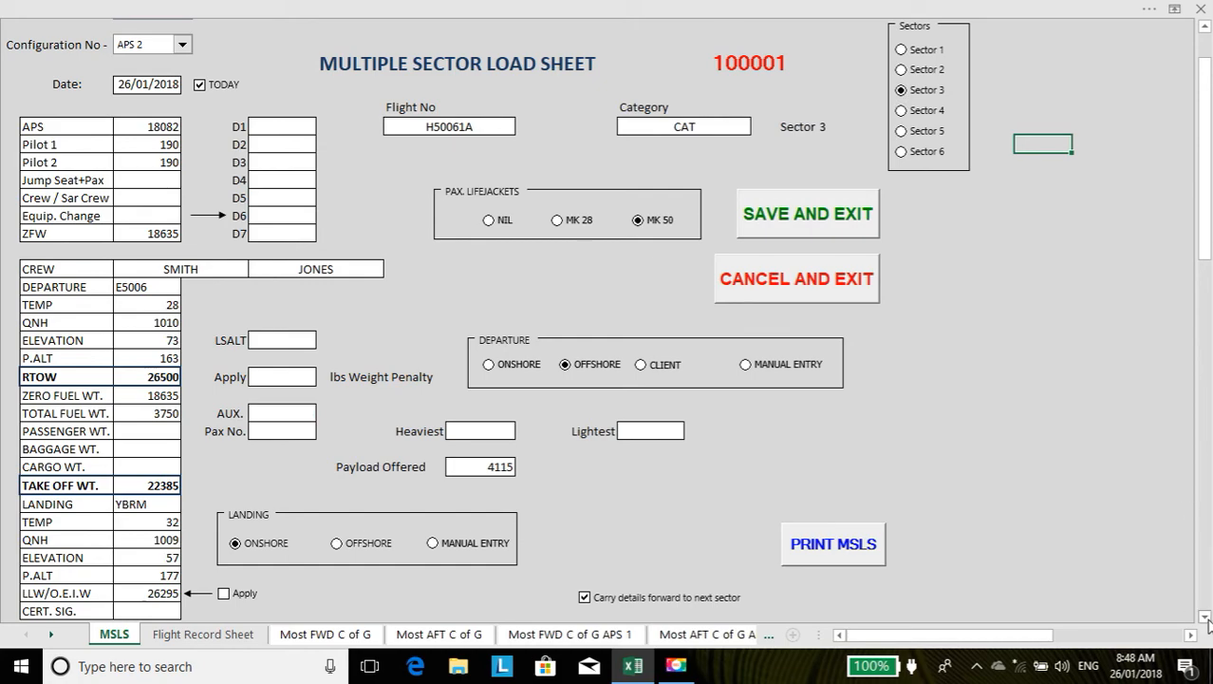
Enter XXX as the client in the Daily Flying Report.
scroll(1209, 622, down, 5)
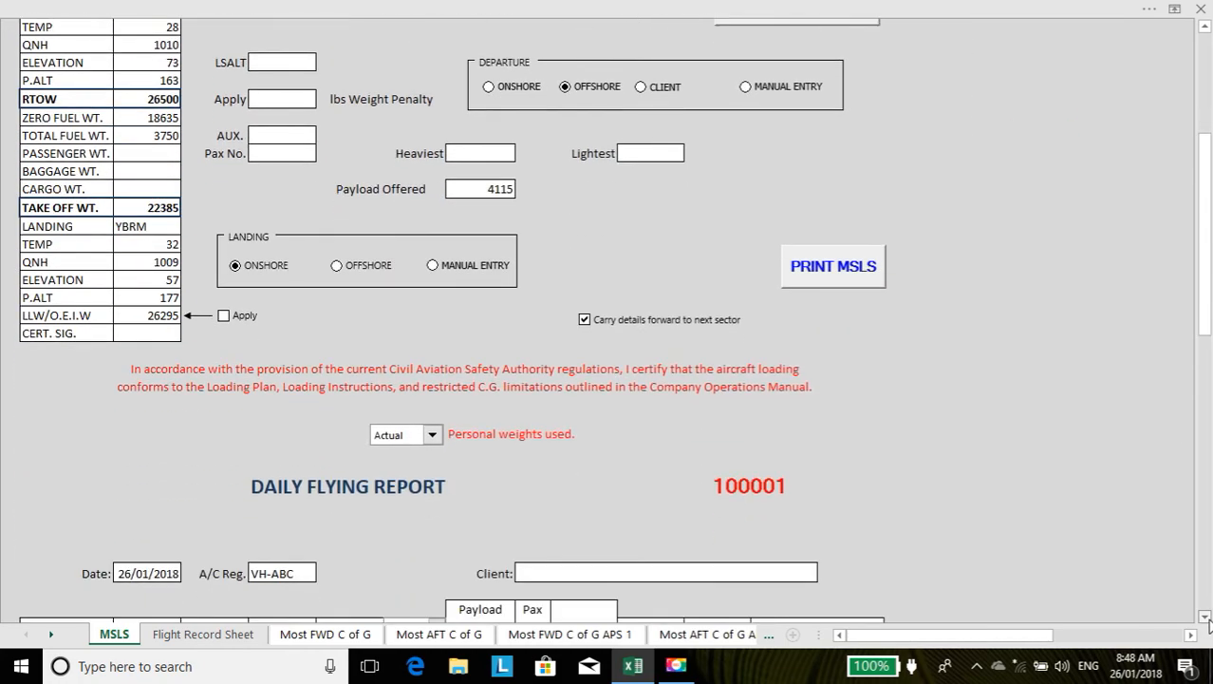
scroll(1209, 622, down, 5)
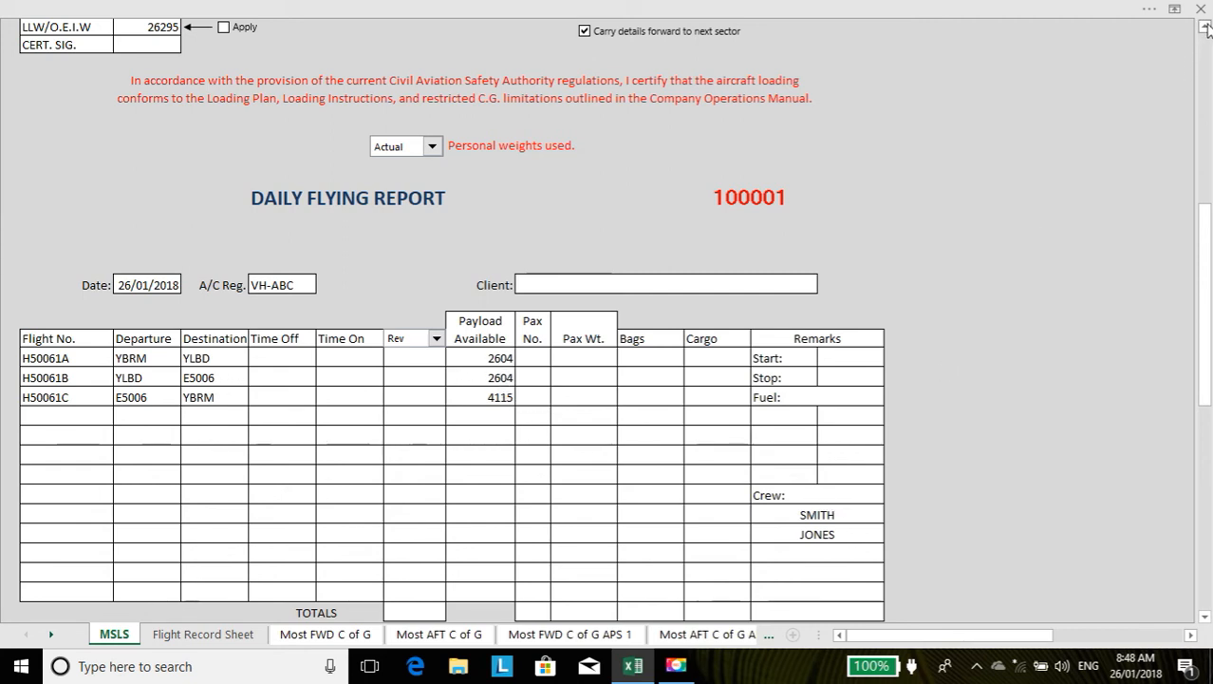
click(644, 283)
text(XX)
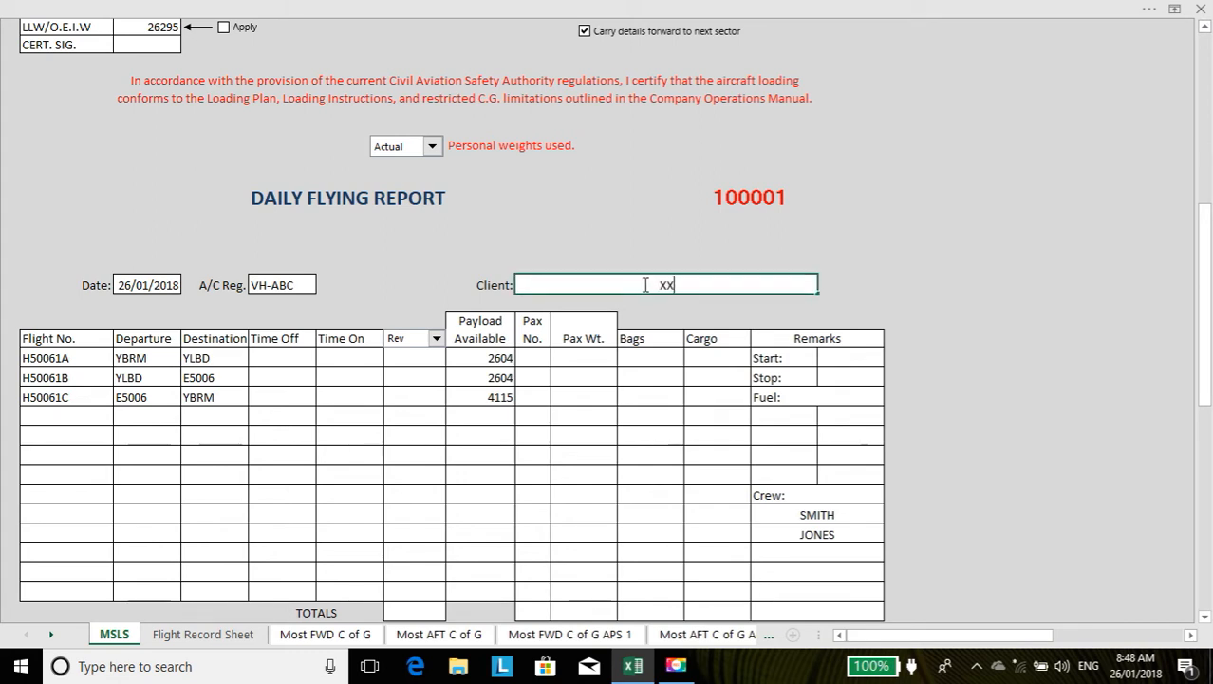
text(X)
click(948, 201)
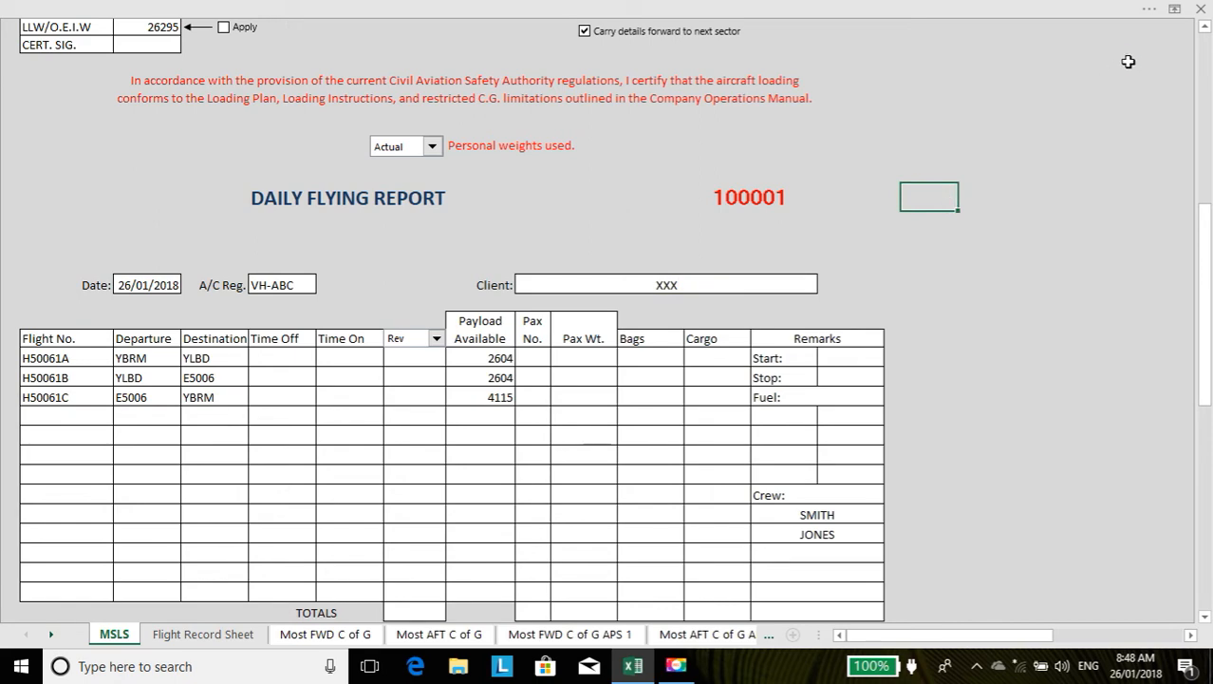
Return to sector 1 on the load sheet and enter 9 passengers with a passenger weight of 1776 lbs.
click(1206, 29)
click(1206, 30)
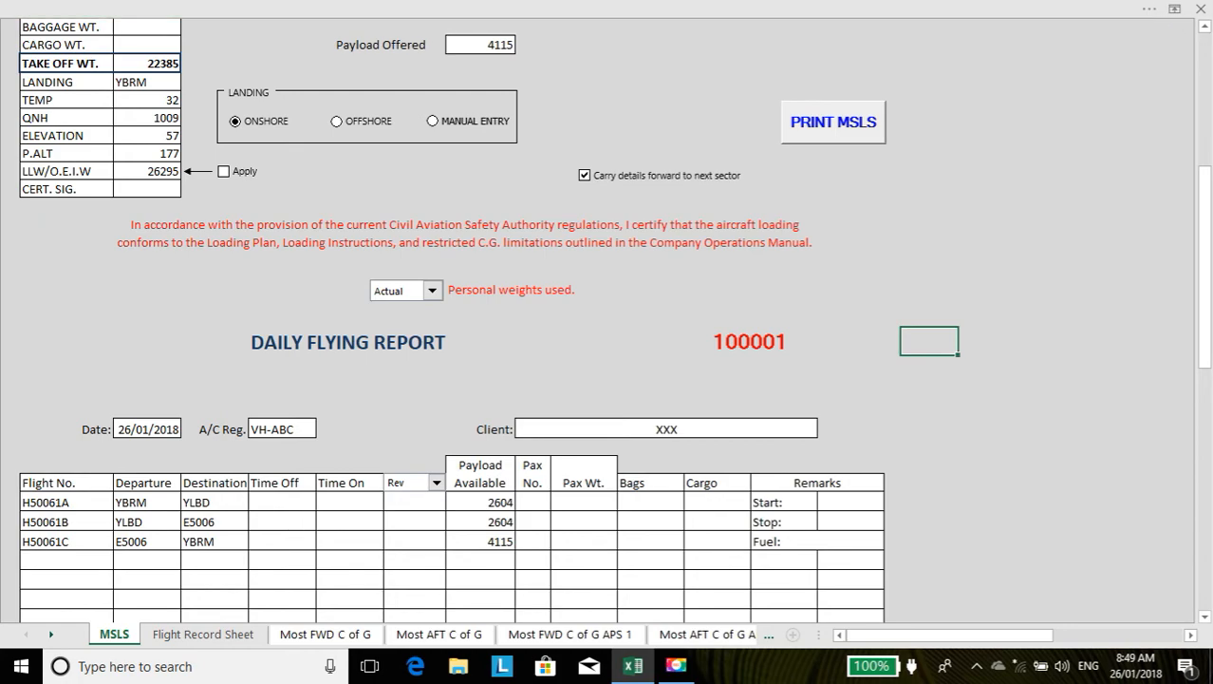
click(1207, 28)
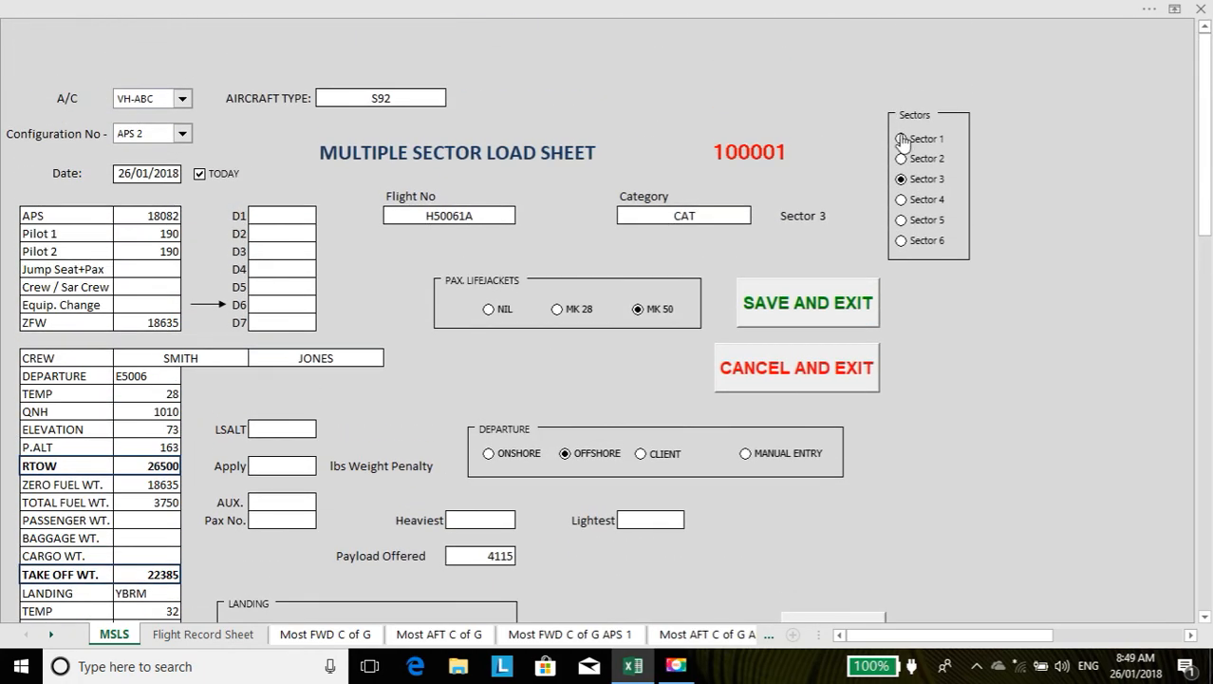
click(901, 139)
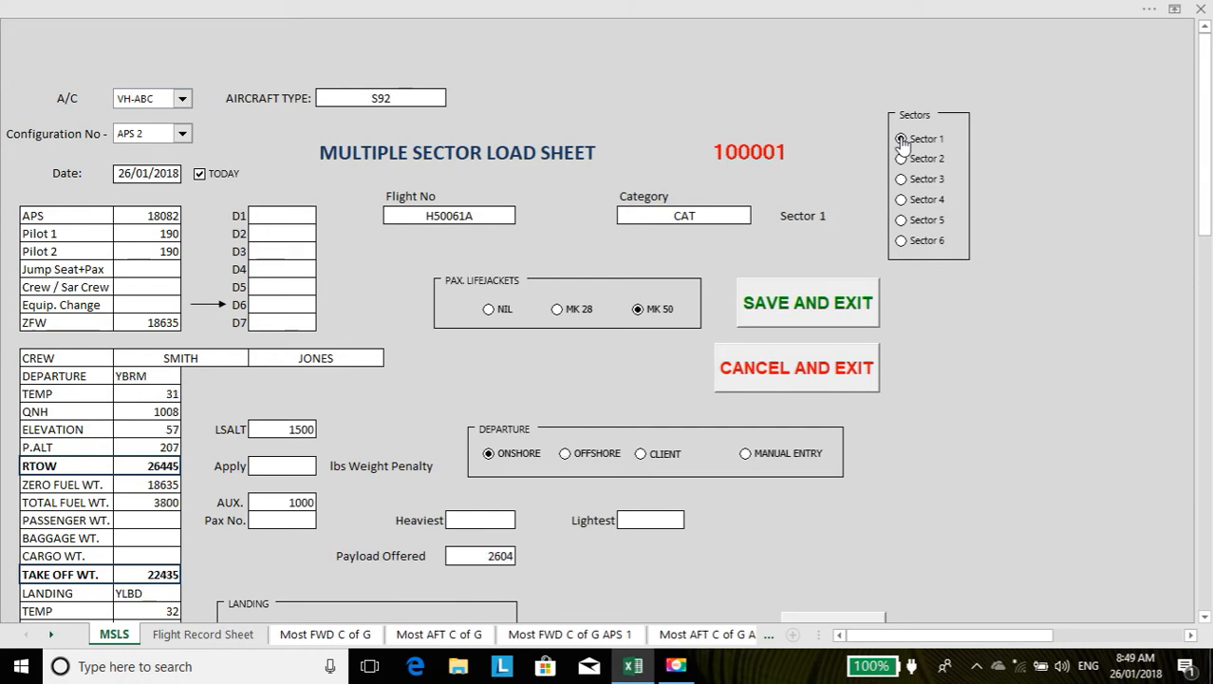
click(1206, 619)
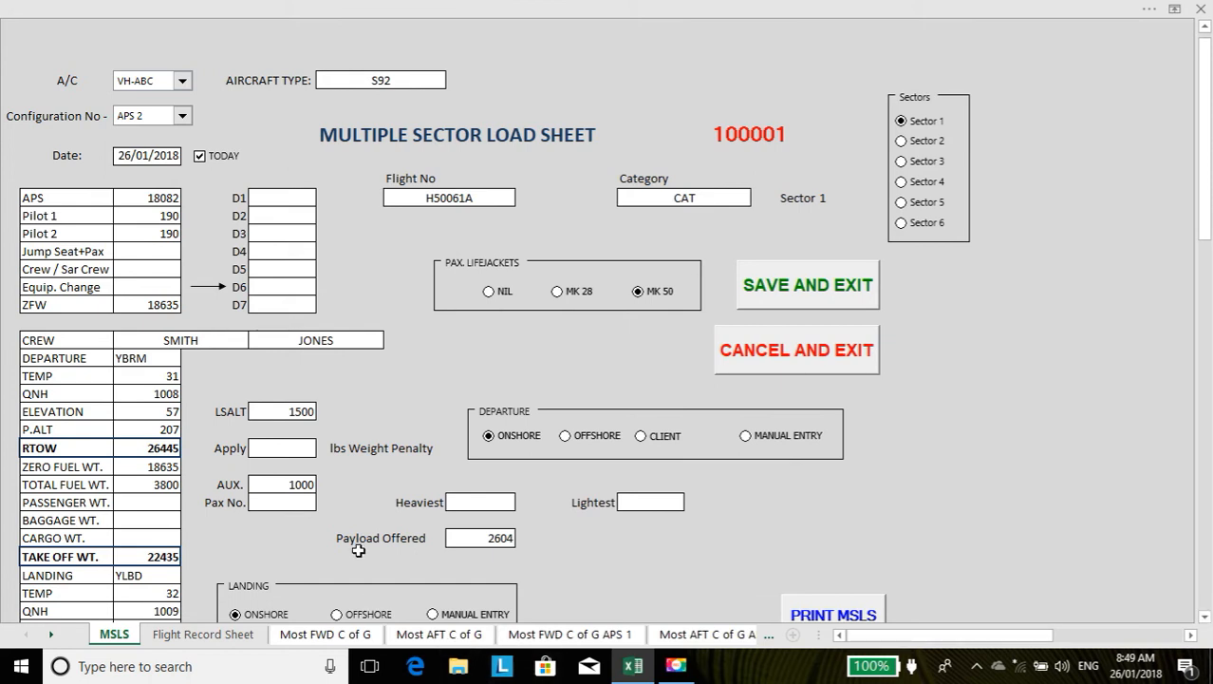
click(302, 502)
text(9)
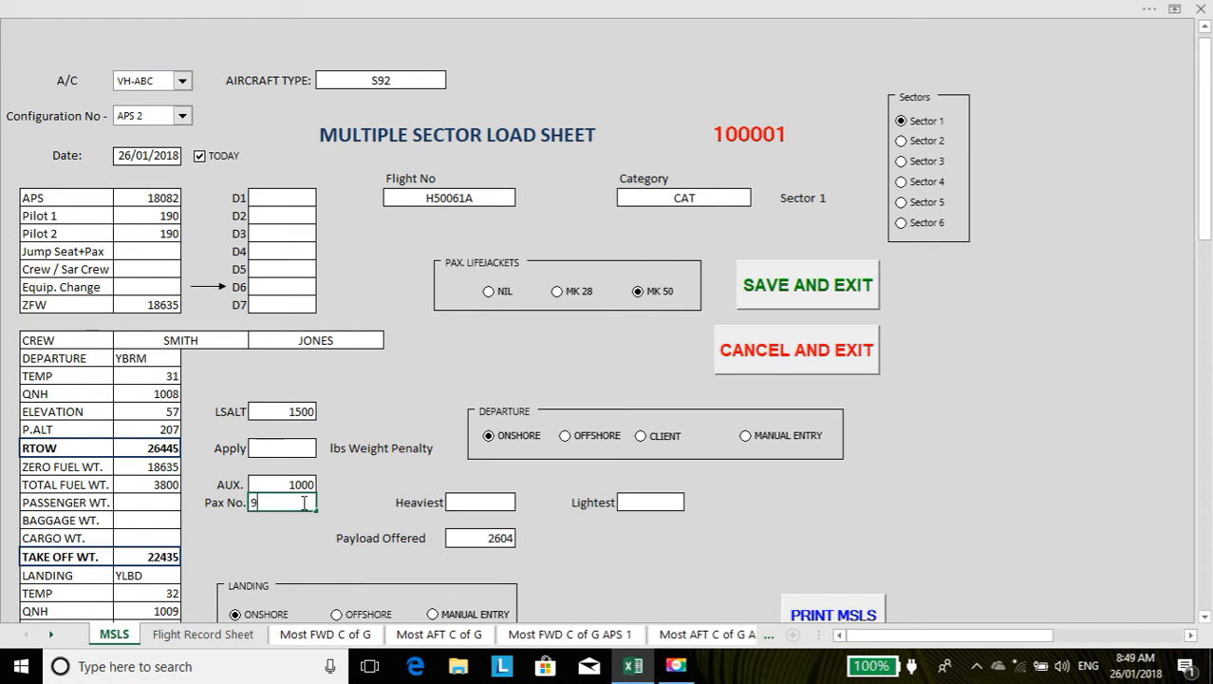
click(163, 502)
text(1776)
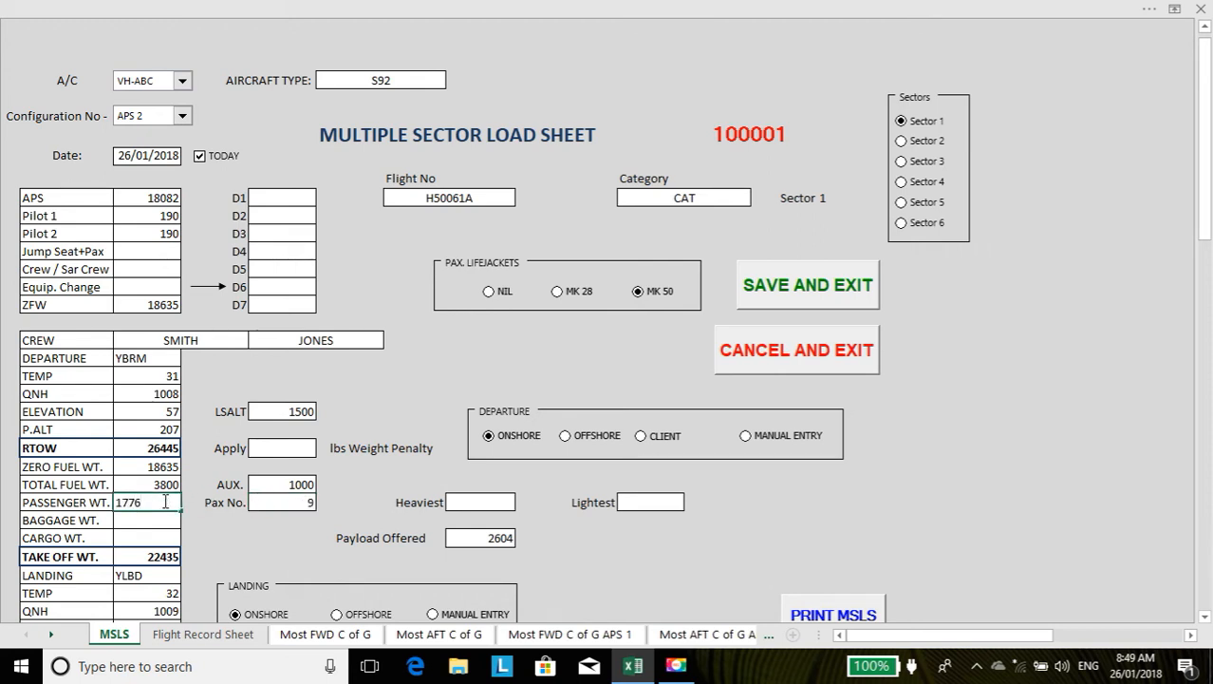
Set sector 1's heaviest passenger to 230 lbs and its lightest passenger to 175 lbs.
click(482, 501)
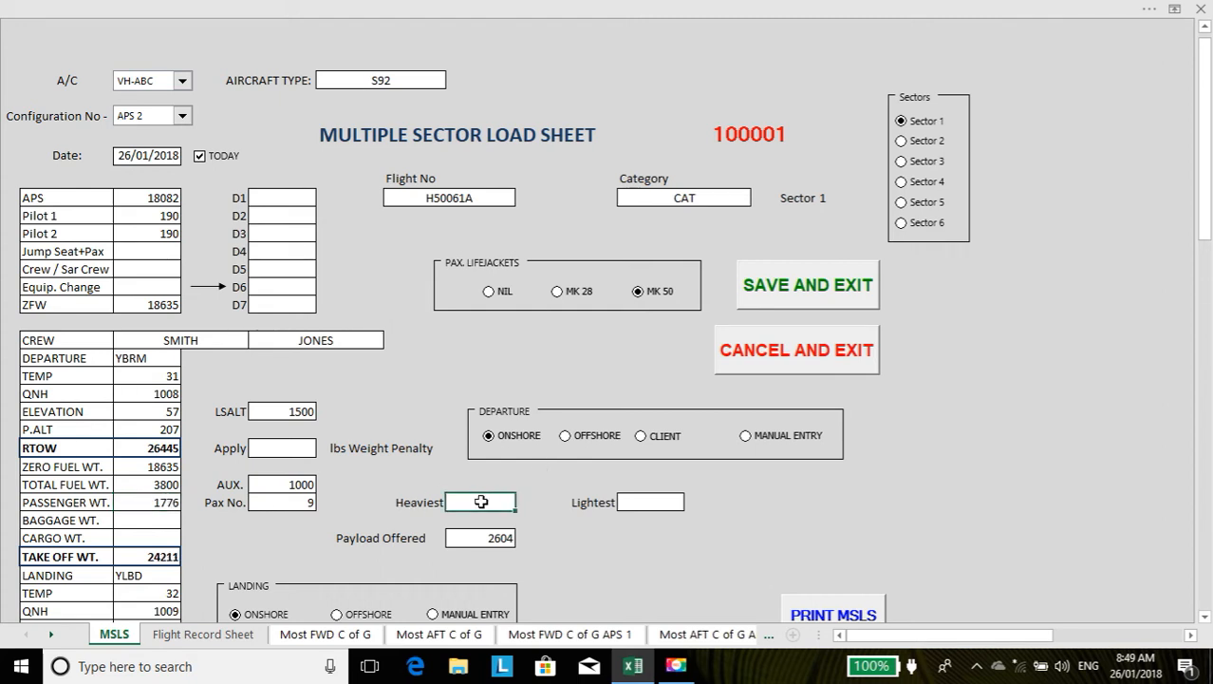
text(230)
click(655, 501)
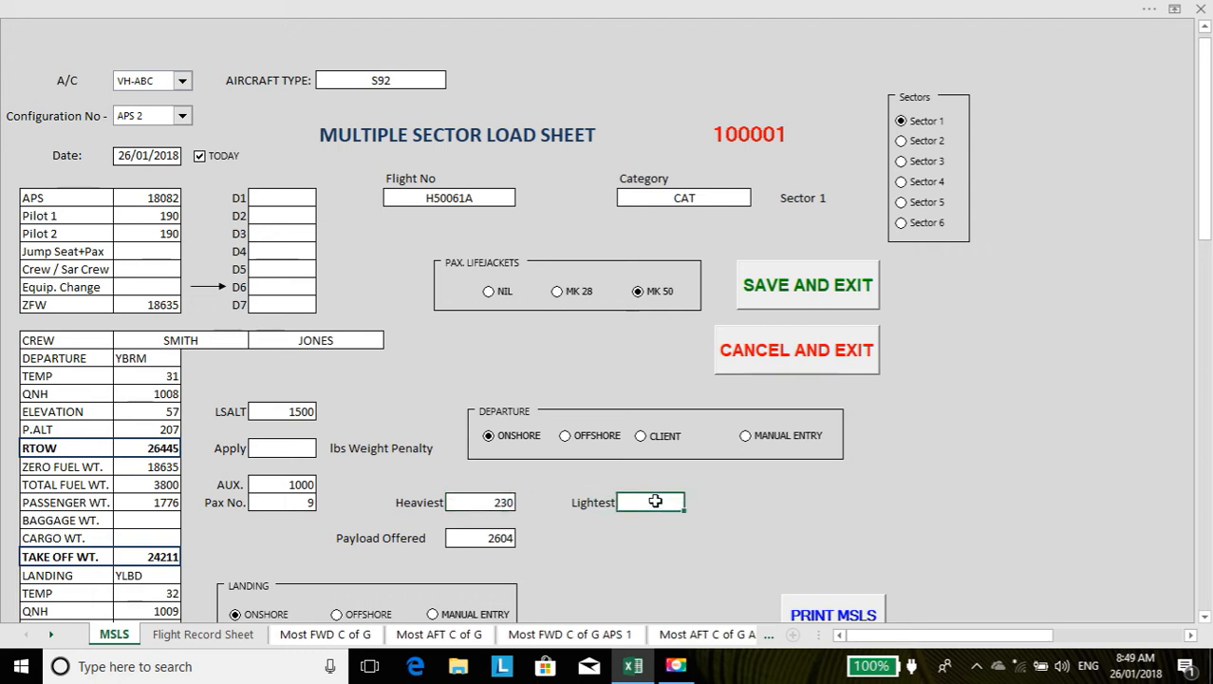
text(175)
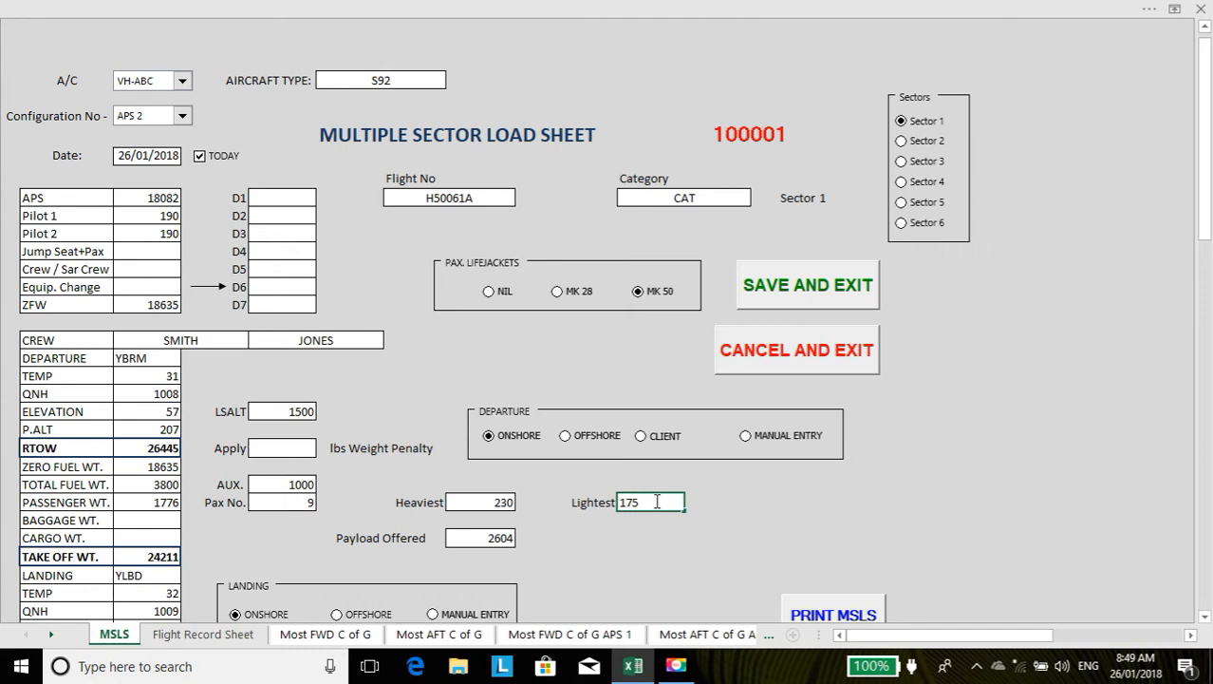
click(554, 536)
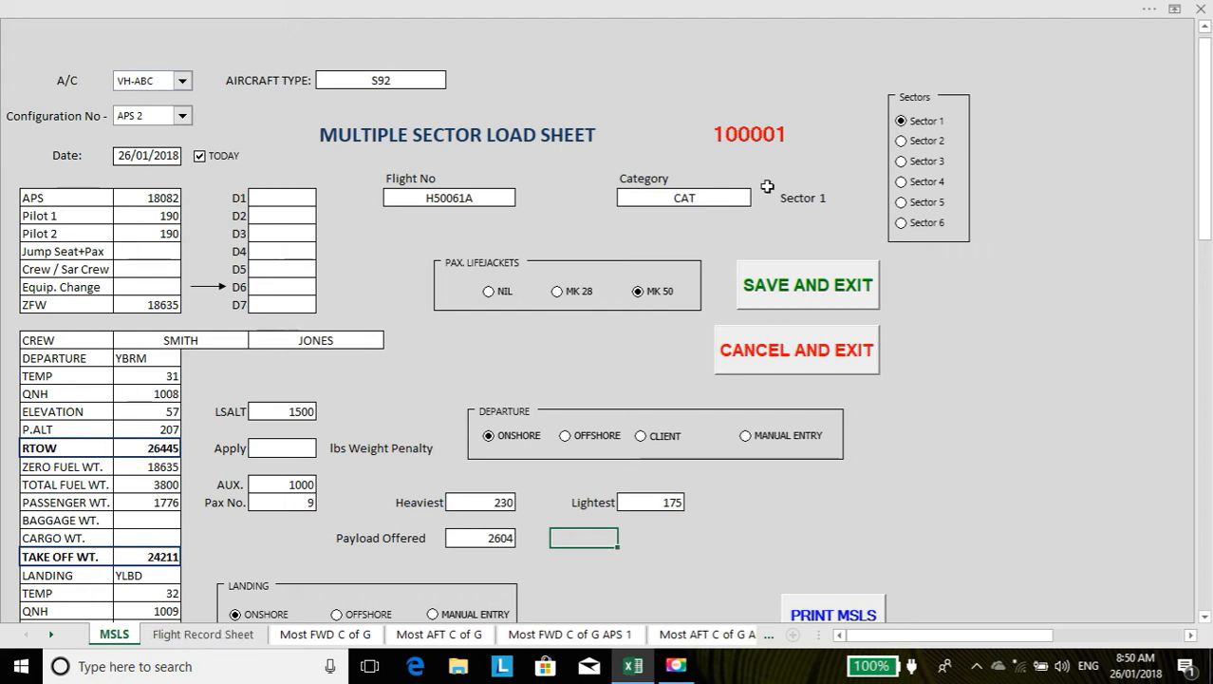
Switch the load sheet to sector 2 and enter 9 passengers with a passenger weight of 1776 lbs.
click(902, 142)
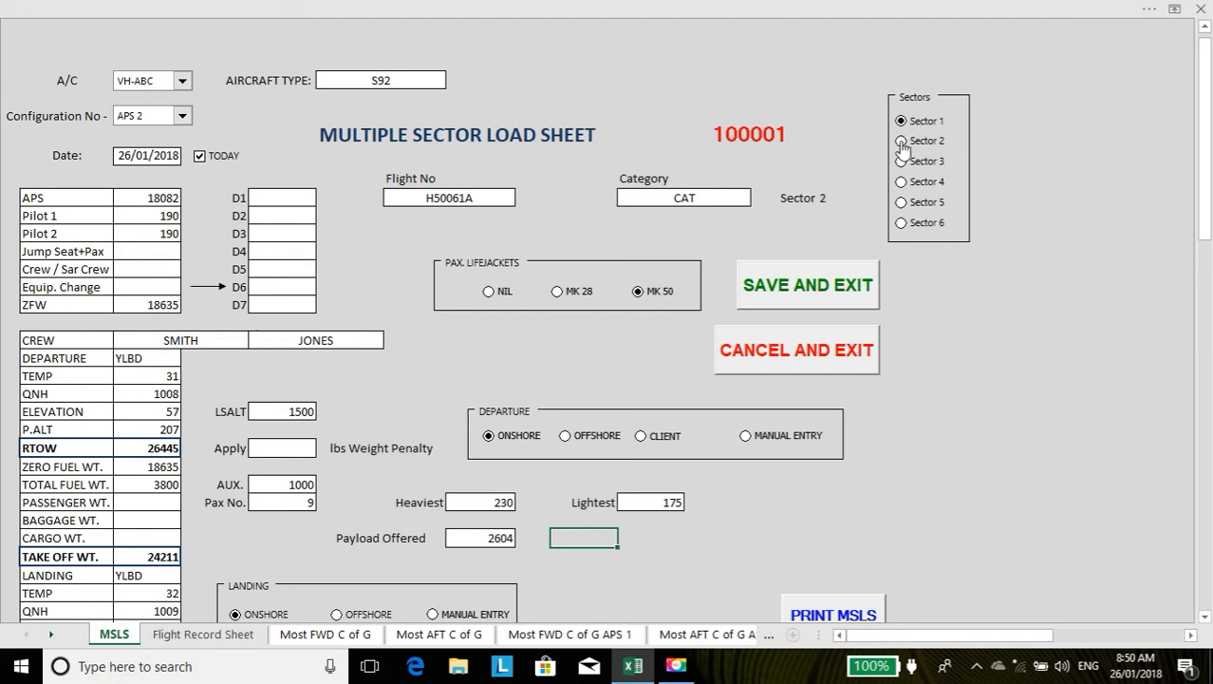
click(283, 502)
text(9)
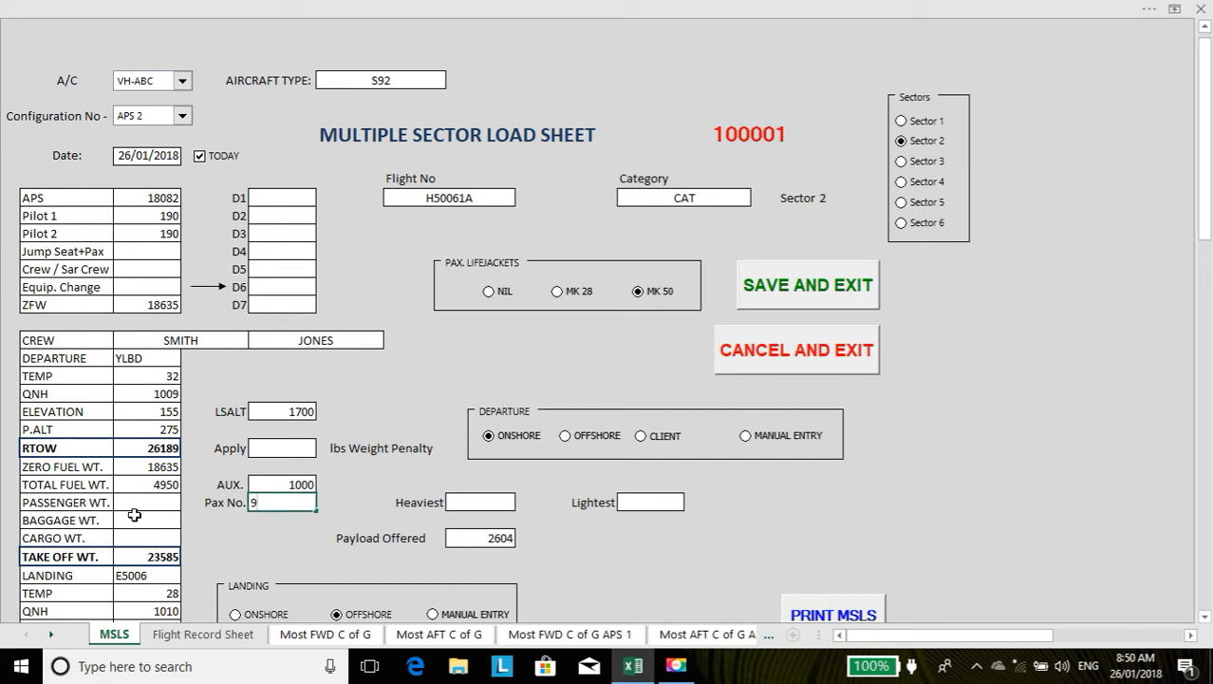
click(147, 502)
text(1776)
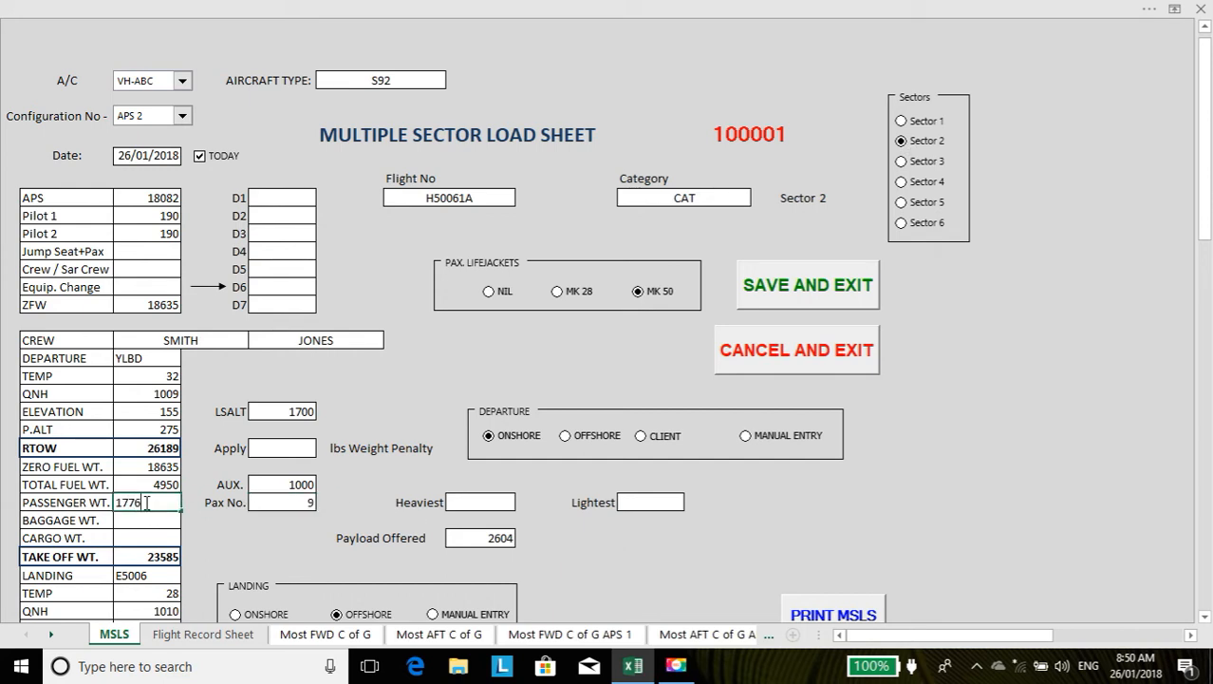
Set sector 2's heaviest passenger to 230 lbs and its lightest passenger to 175 lbs.
click(495, 501)
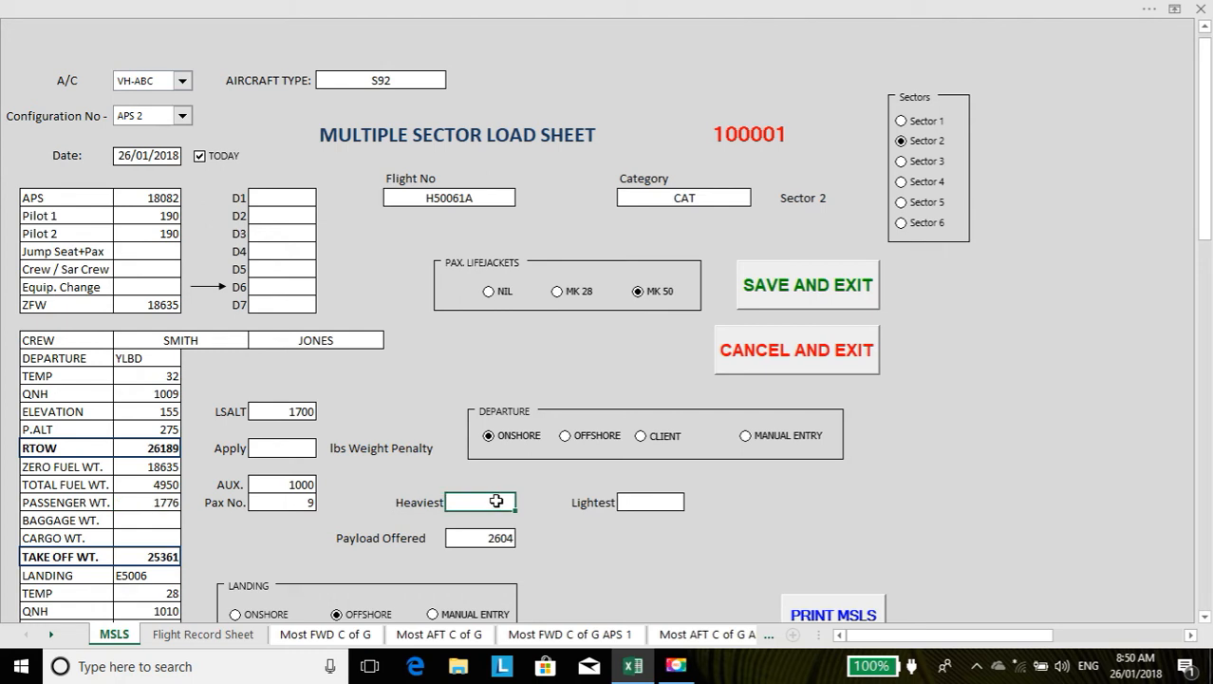
text(230)
click(651, 504)
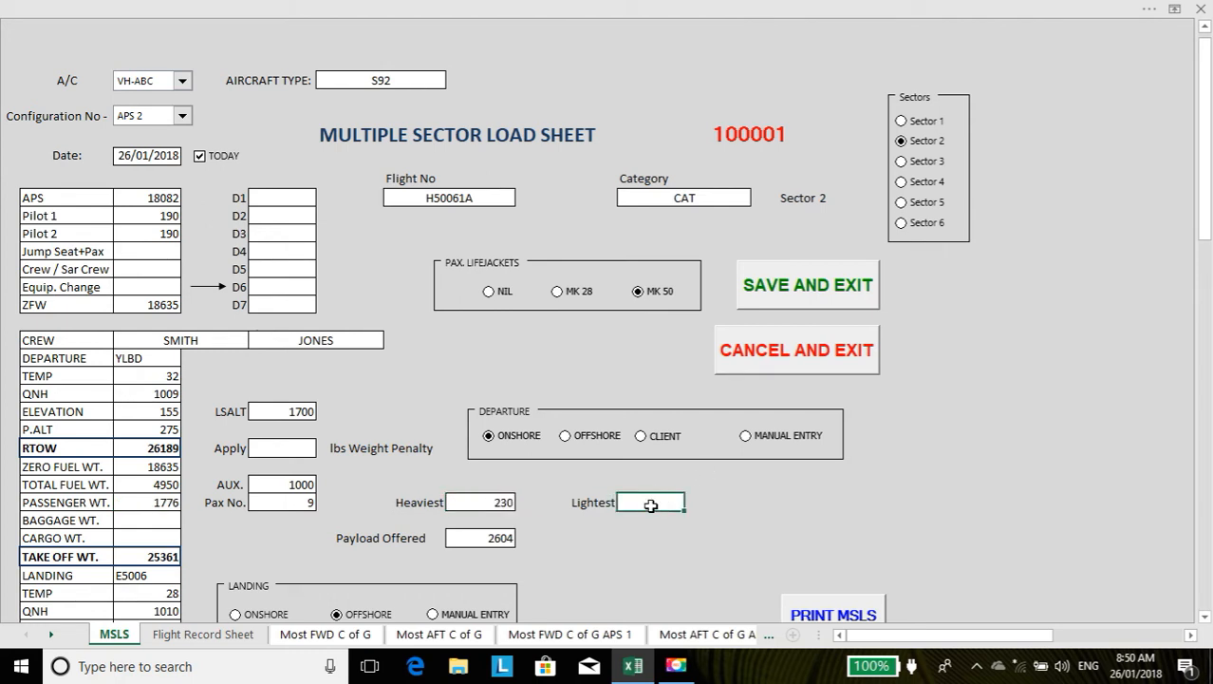
text(175)
Enter a baggage weight of 120 lbs and a cargo weight of 10 lbs for sector 2.
click(158, 521)
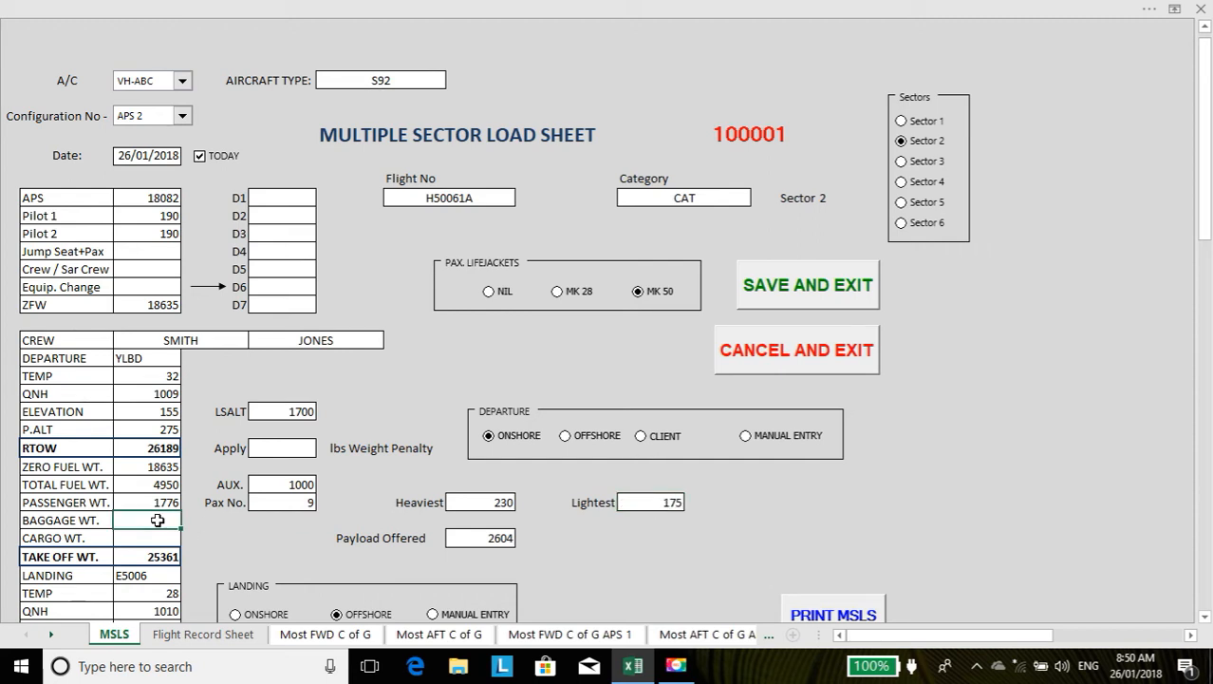
text(120)
key(Return)
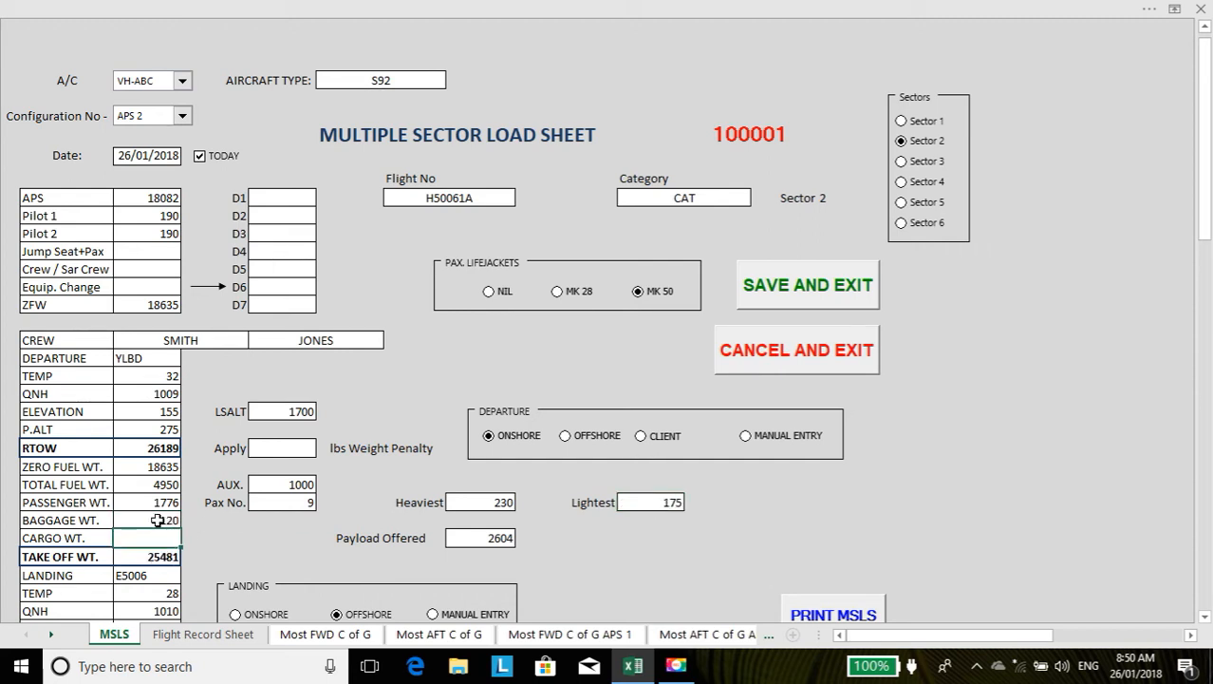
text(10)
key(Return)
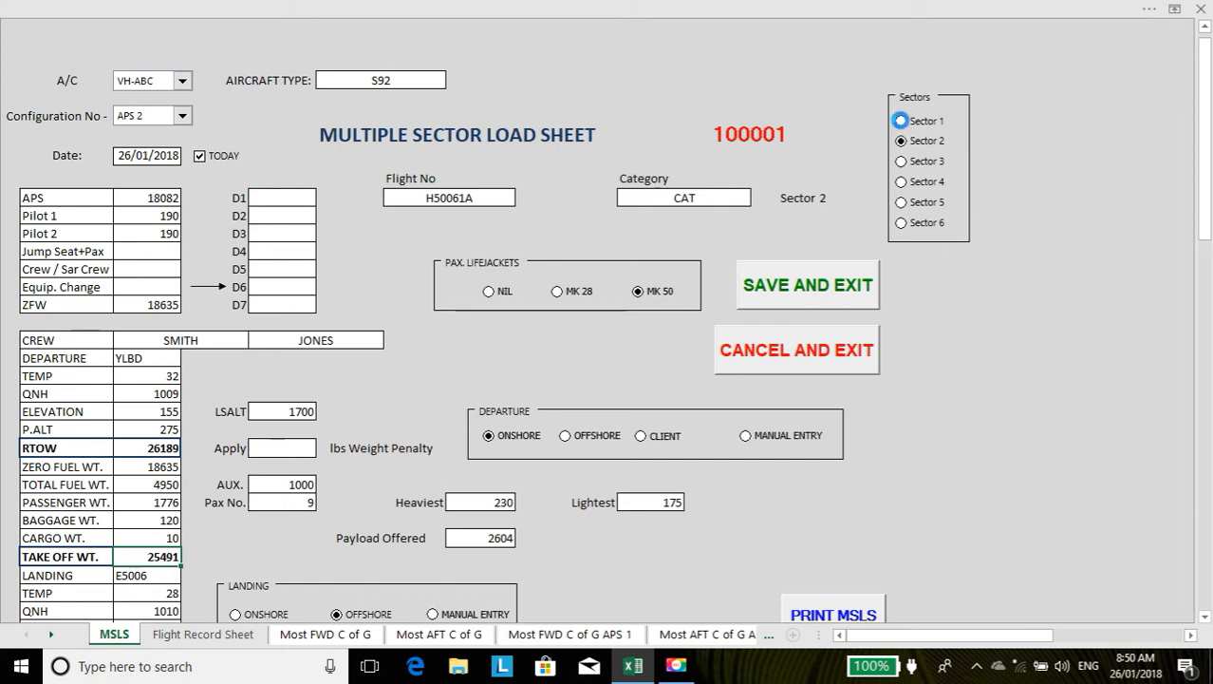
Switch back to sector 1 and enter a baggage weight of 120 lbs and a cargo weight of 10 lbs.
click(901, 122)
click(147, 521)
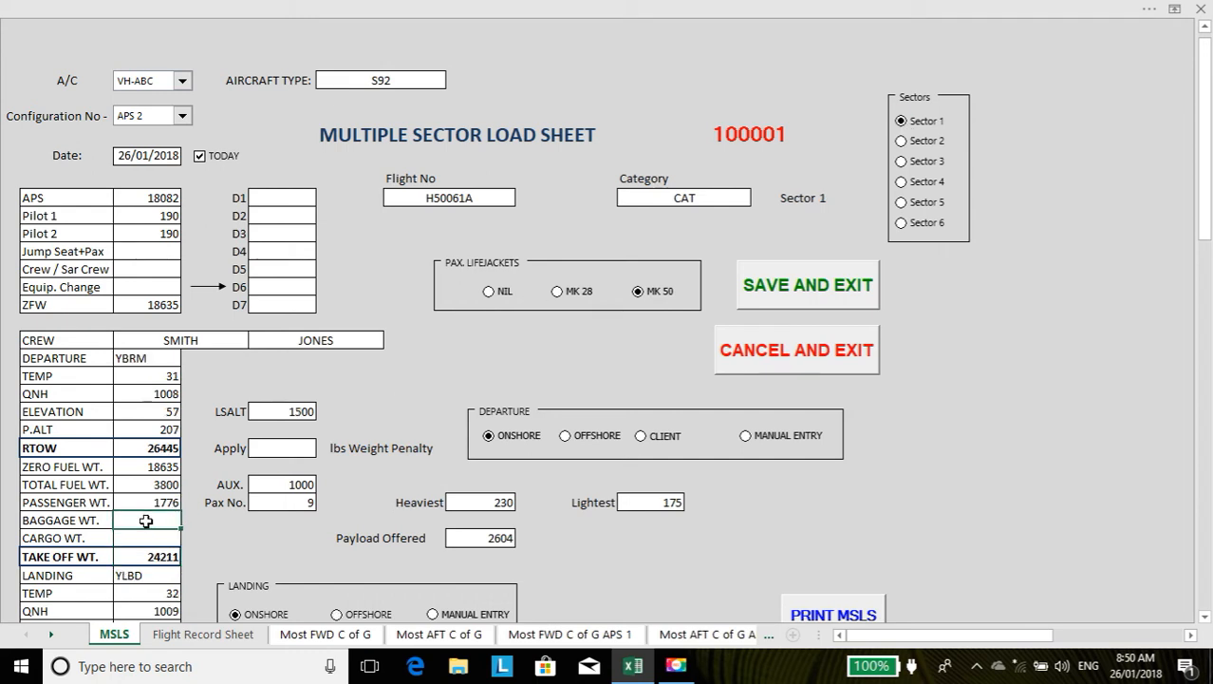
text(120)
key(Return)
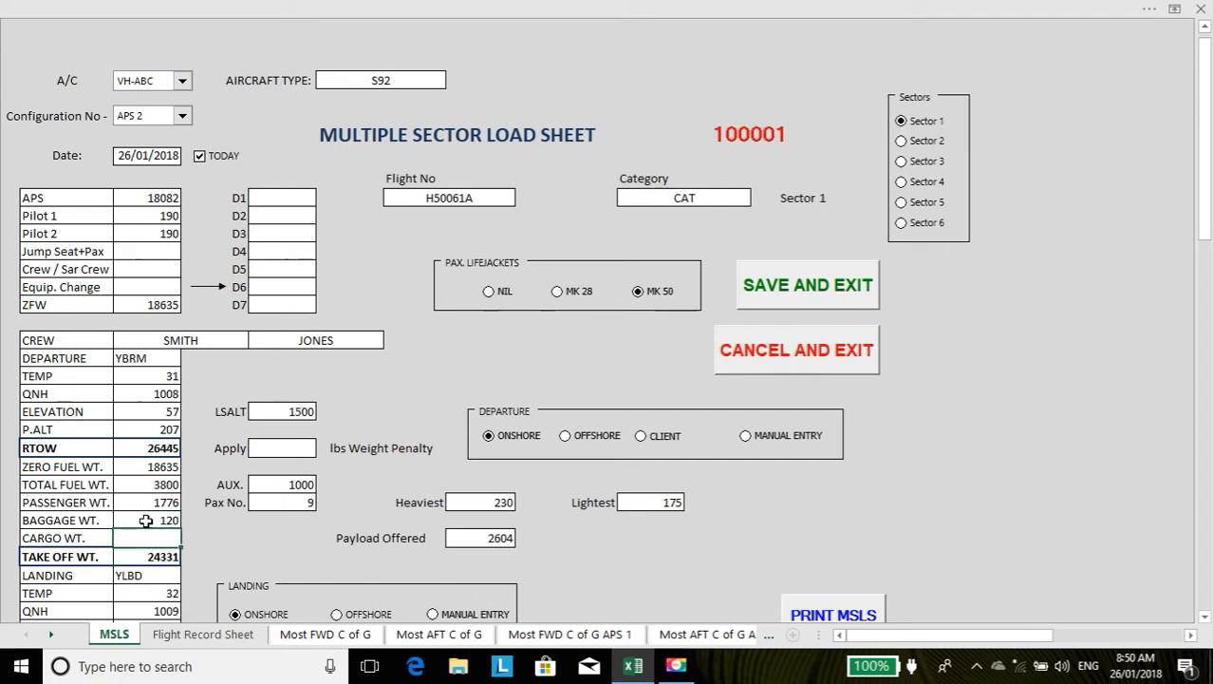
key(Return)
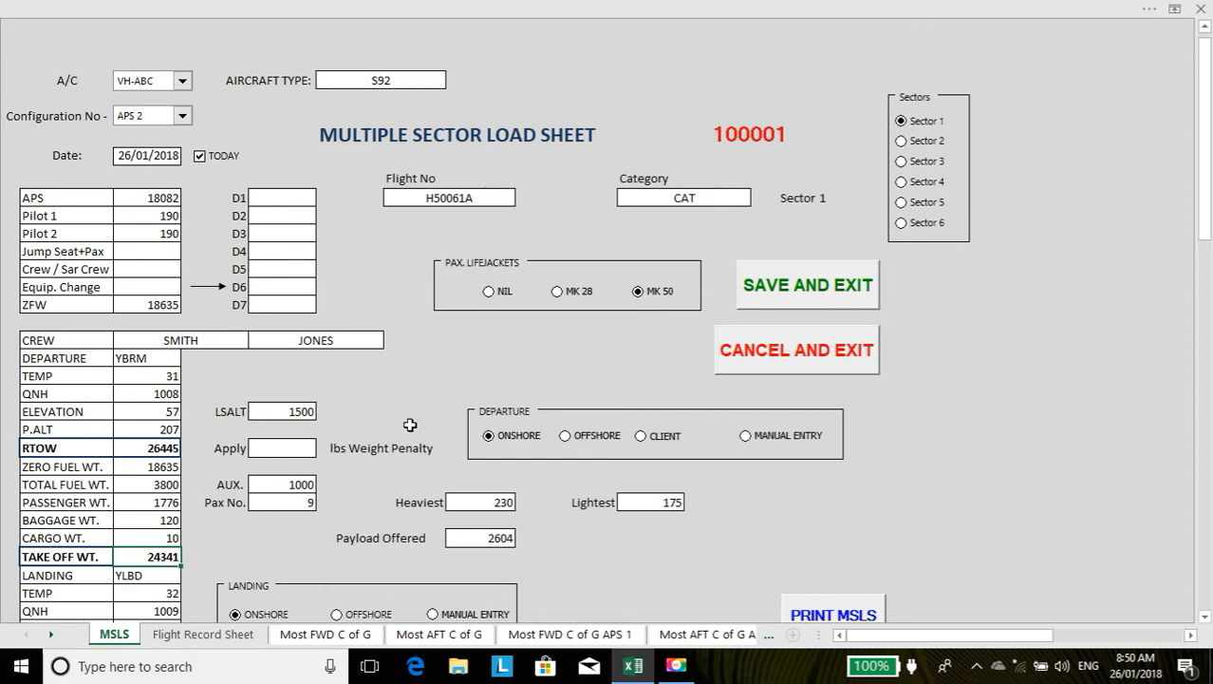
Open the Most FWD C of G sheet and turn off the option for passengers wearing lifejackets.
click(317, 636)
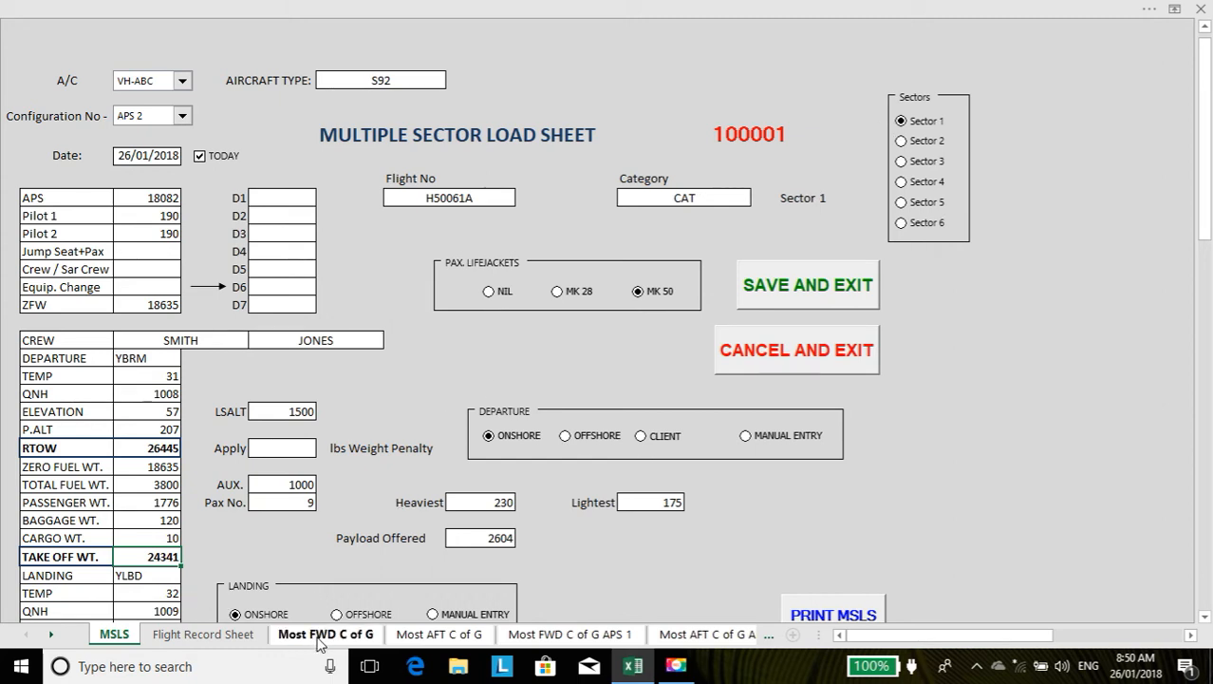
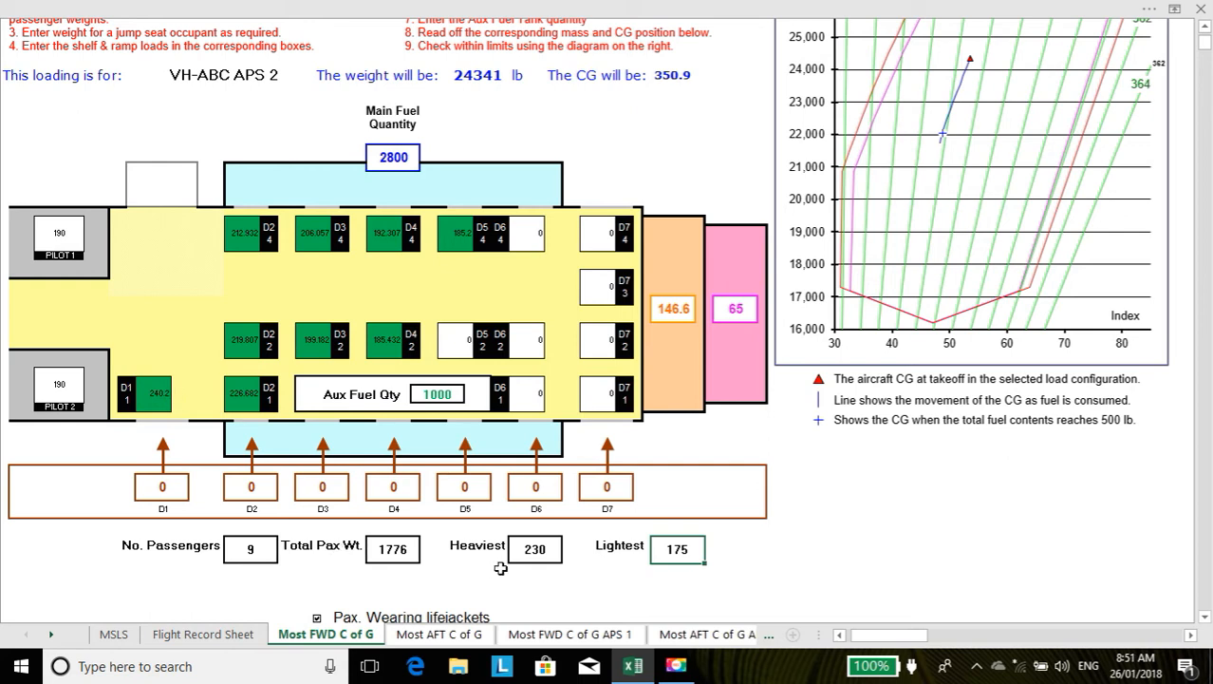
click(1205, 617)
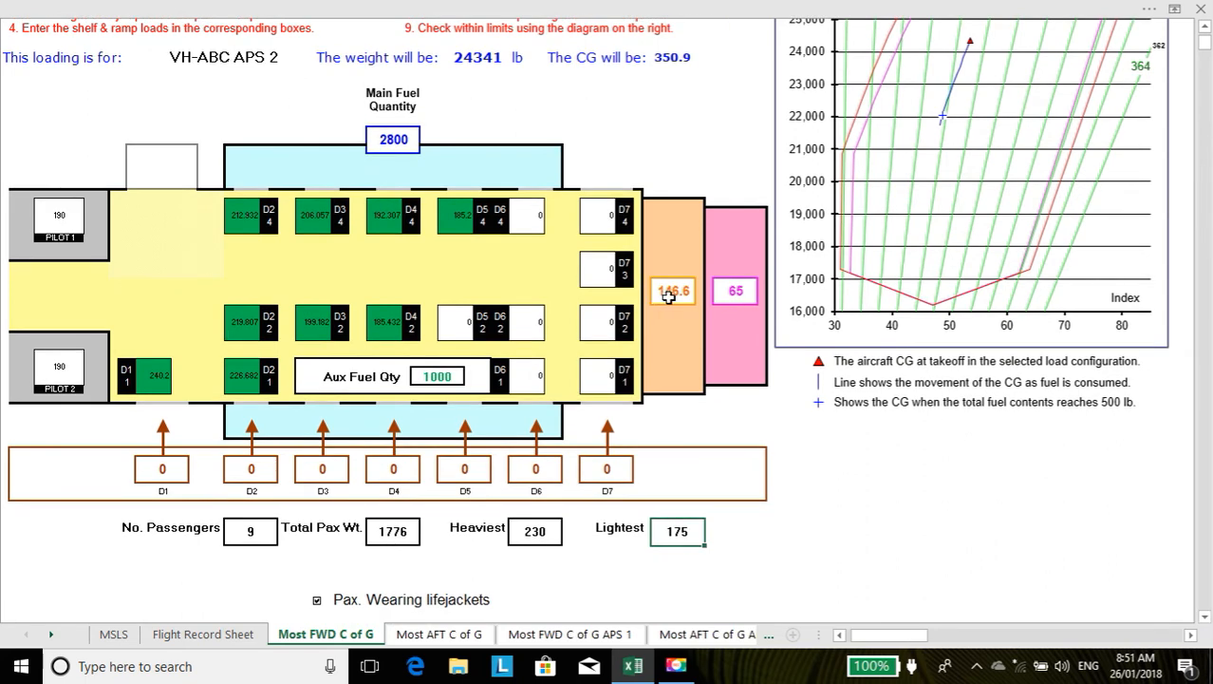
click(317, 601)
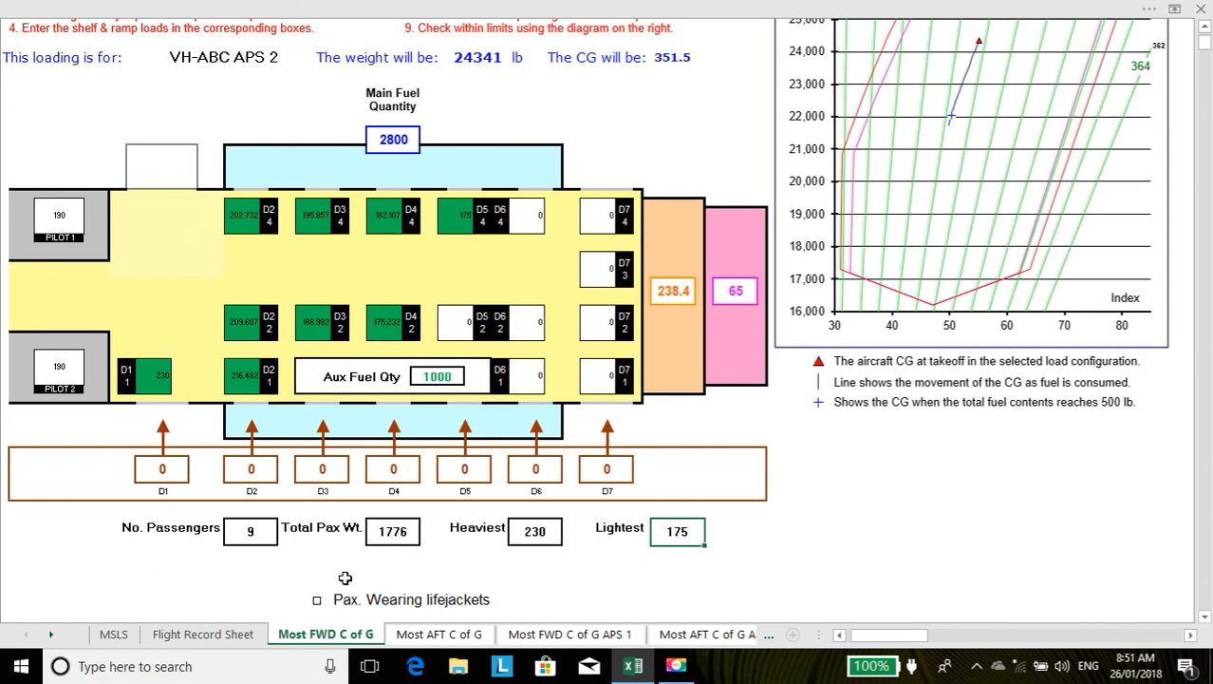
Turn the option for passengers wearing lifejackets back on in the Most FWD C of G sheet.
click(318, 603)
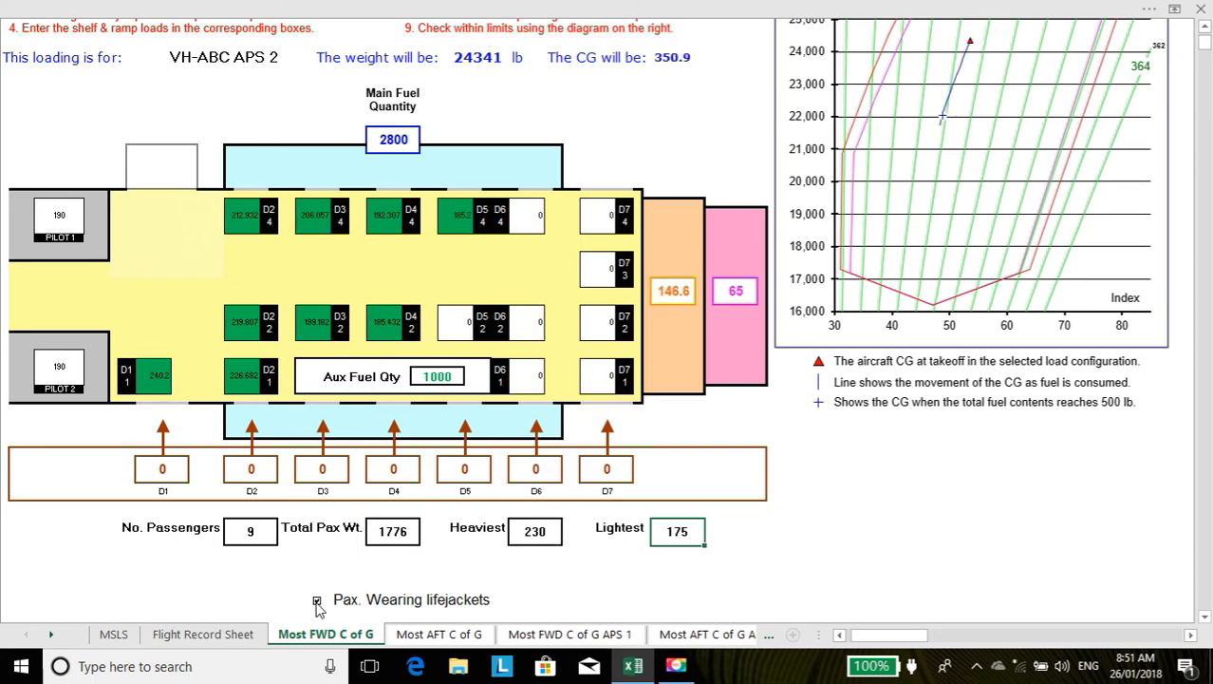
click(1204, 33)
click(1203, 33)
click(1204, 33)
click(1204, 34)
click(1204, 33)
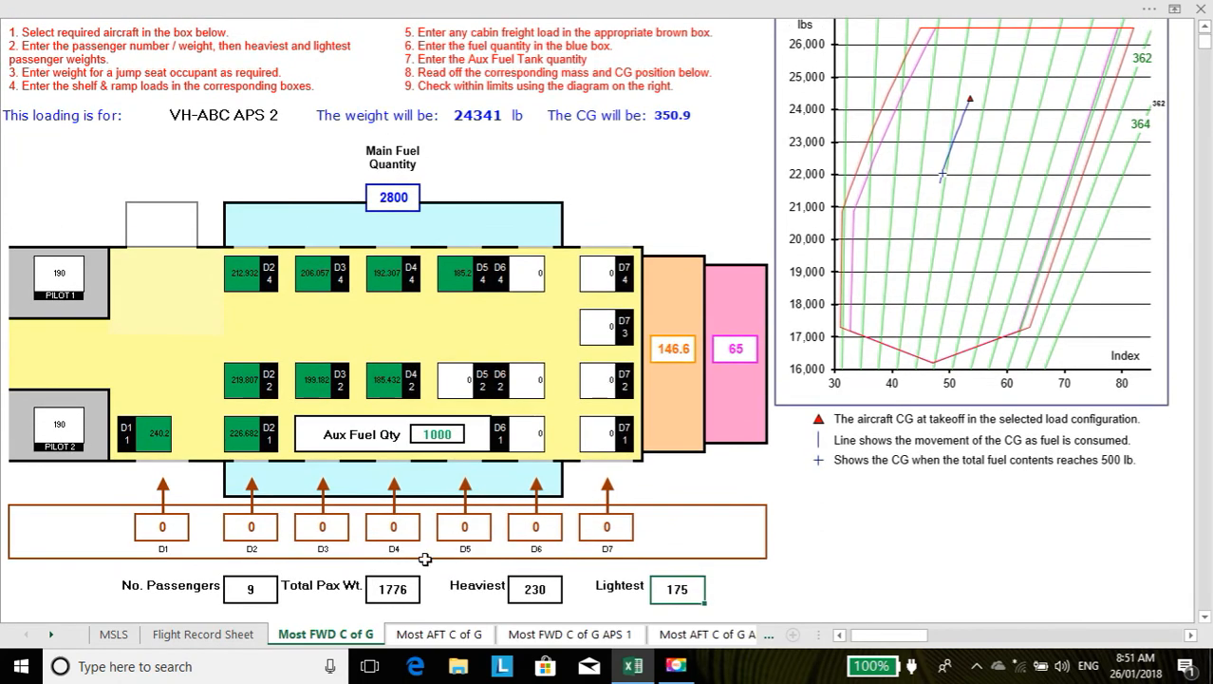
Compare sector 1's most aft and most forward C of G, and examine the C of G row on the Flight Record Sheet.
click(438, 634)
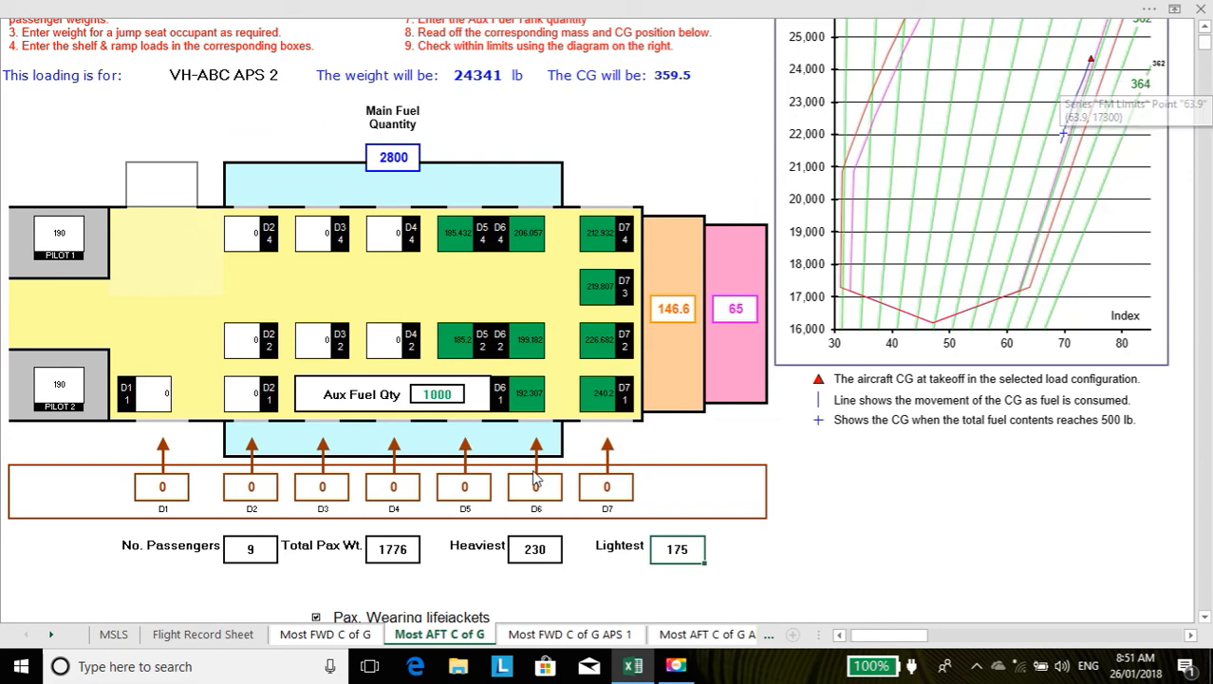
click(328, 634)
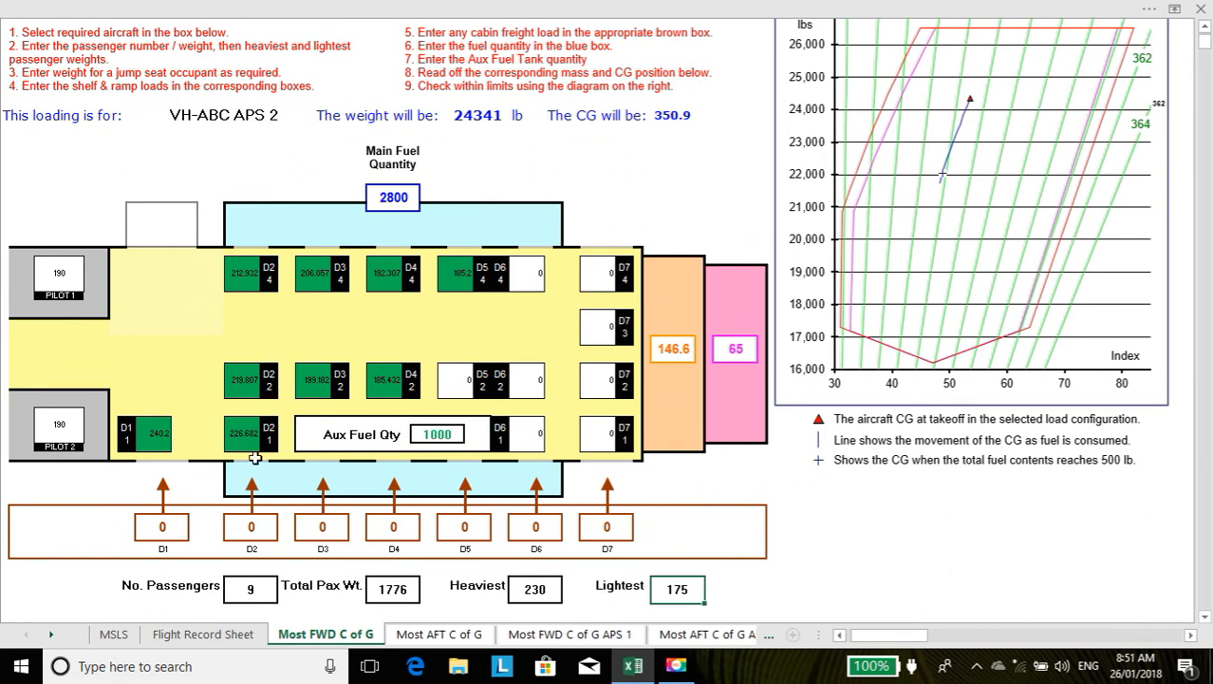
click(184, 642)
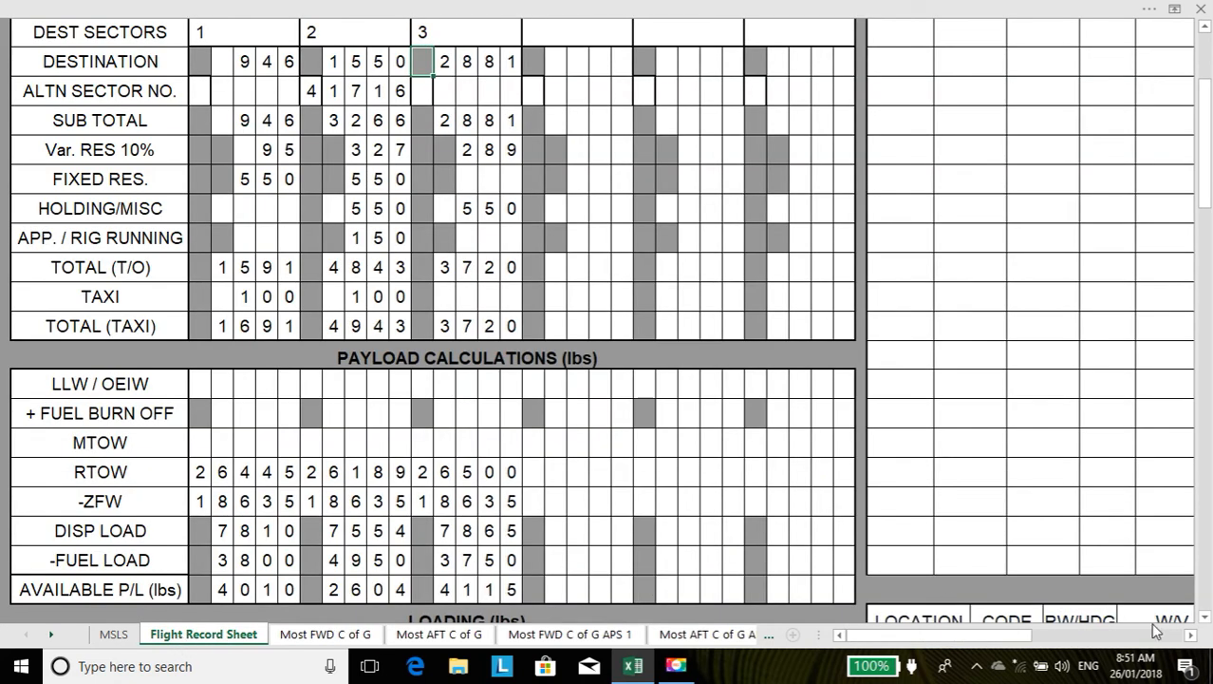
click(1204, 619)
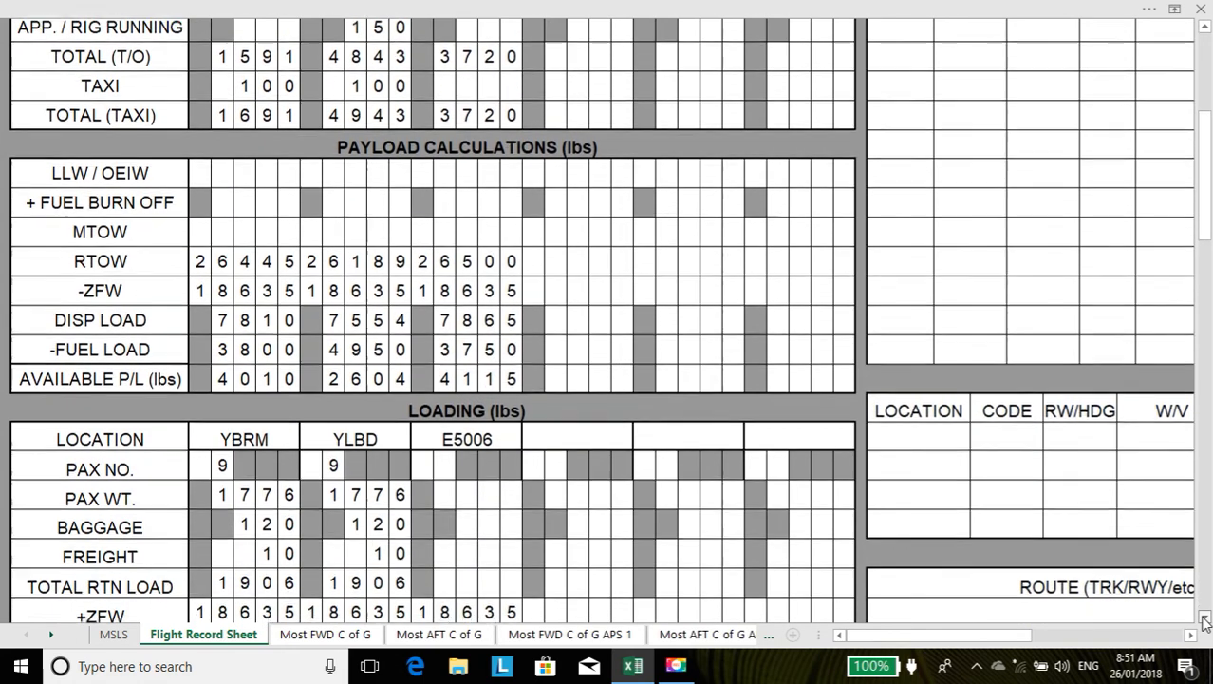
click(1205, 620)
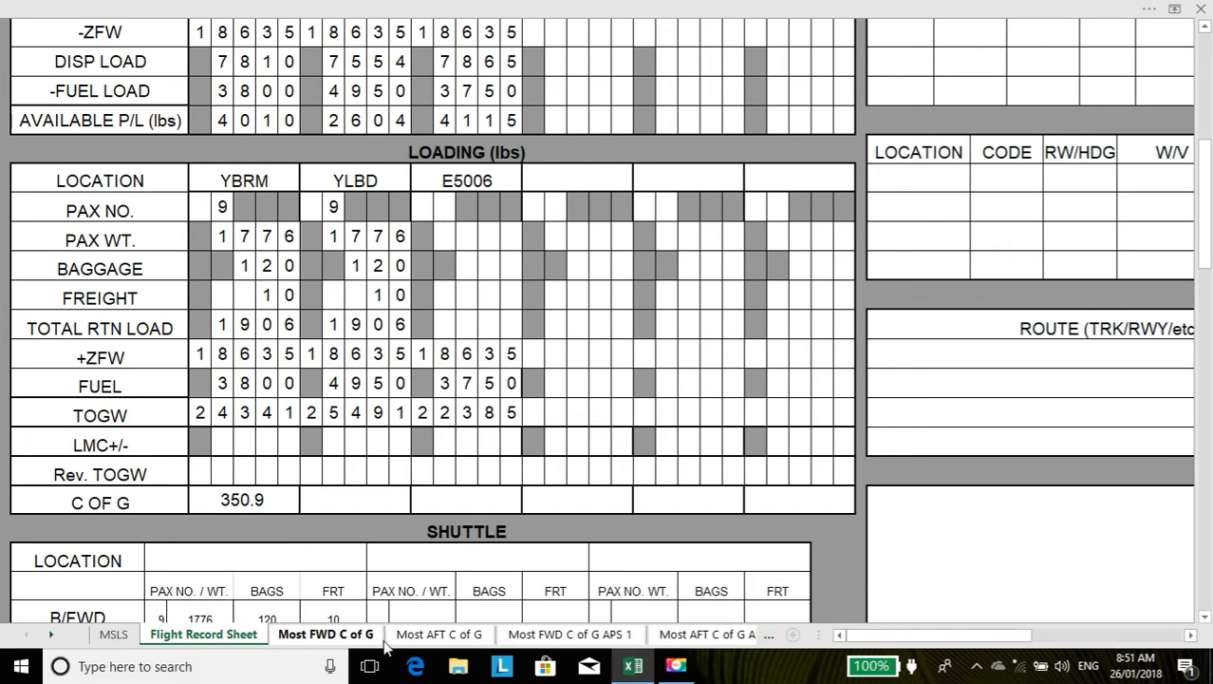
Carry sector 1's most aft C of G to the Flight Record Sheet and switch it back to the most forward C of G.
click(427, 635)
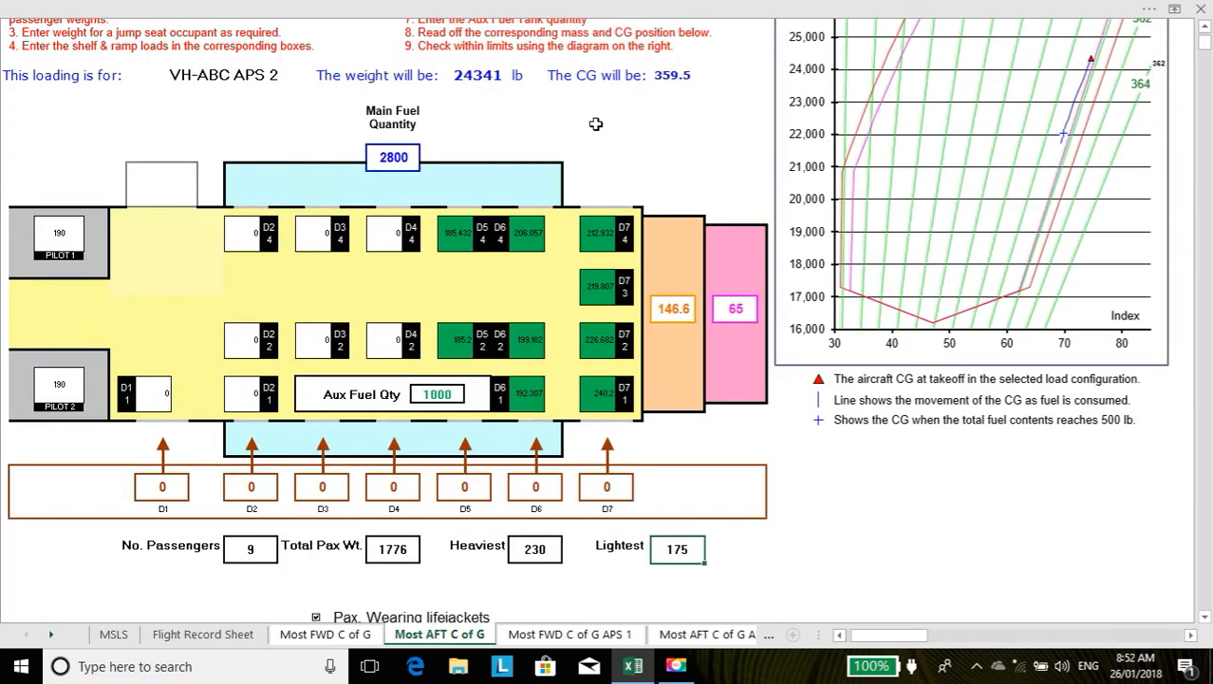
click(215, 634)
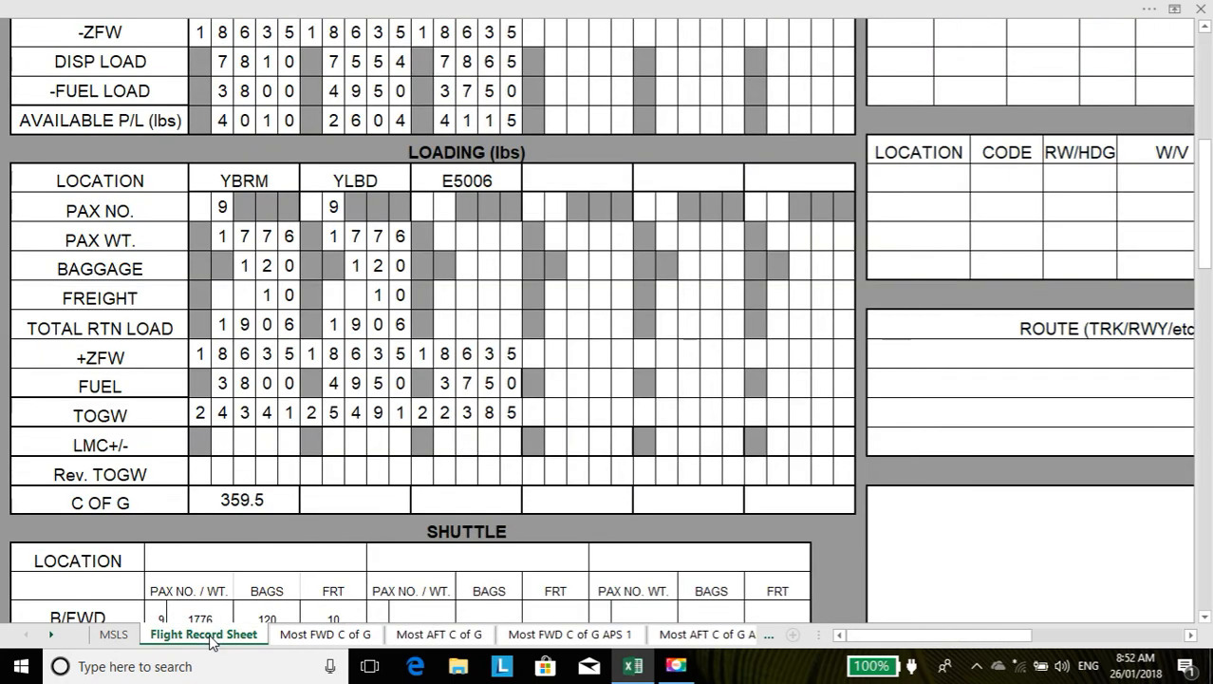
click(351, 638)
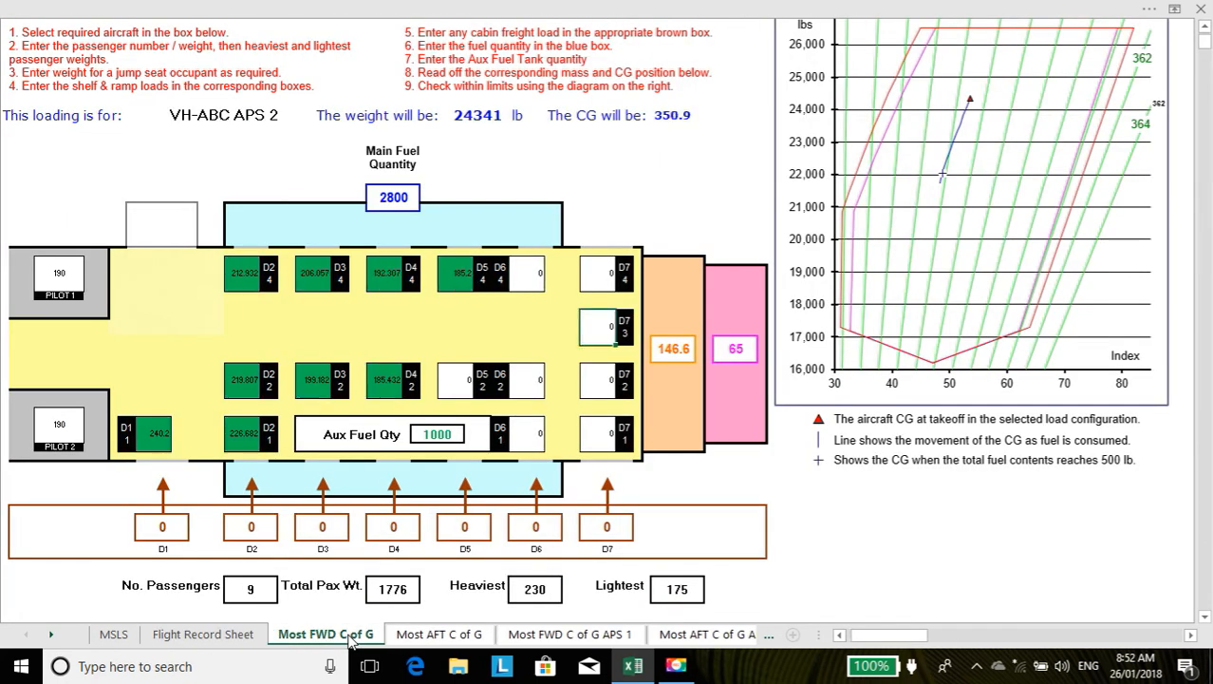
click(217, 638)
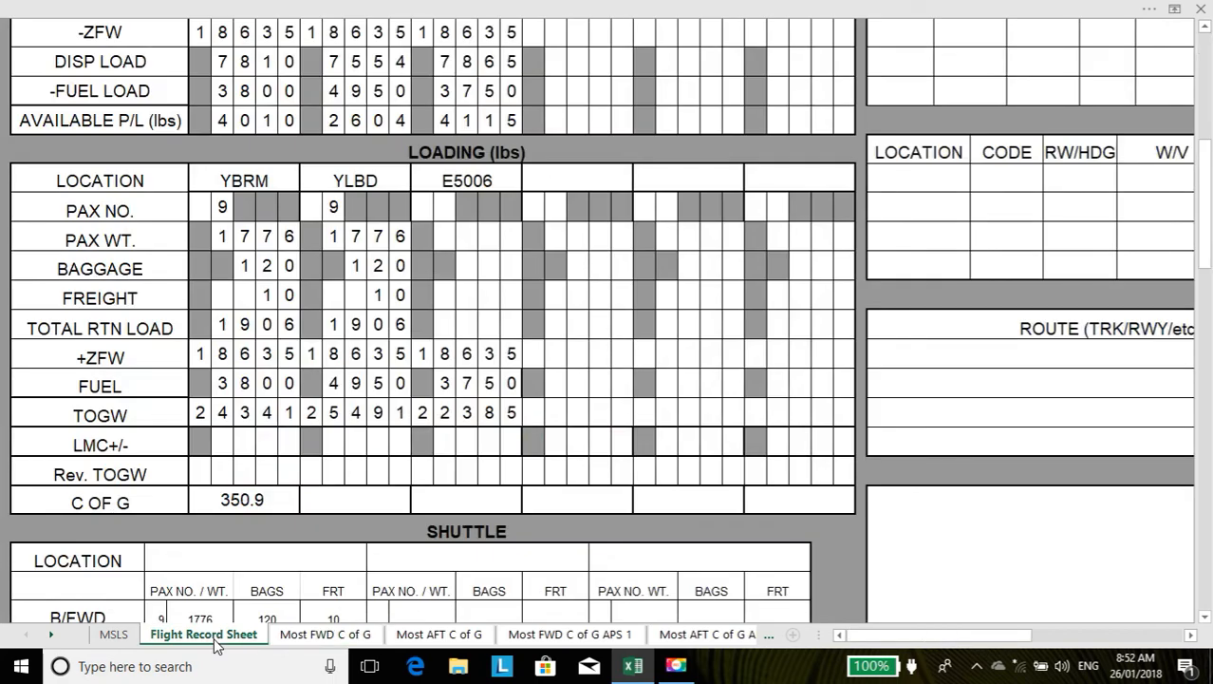
Select sector 2, check its most forward and most aft C of G, and carry the most forward one to the Flight Record Sheet.
click(118, 637)
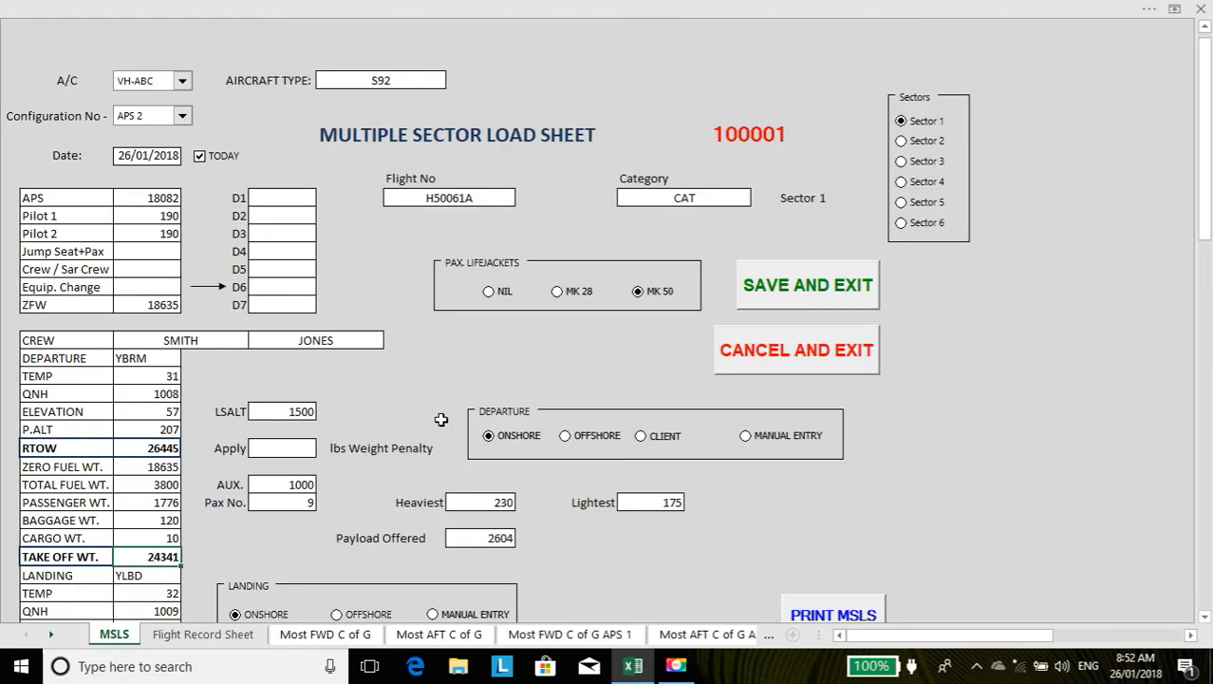
click(901, 143)
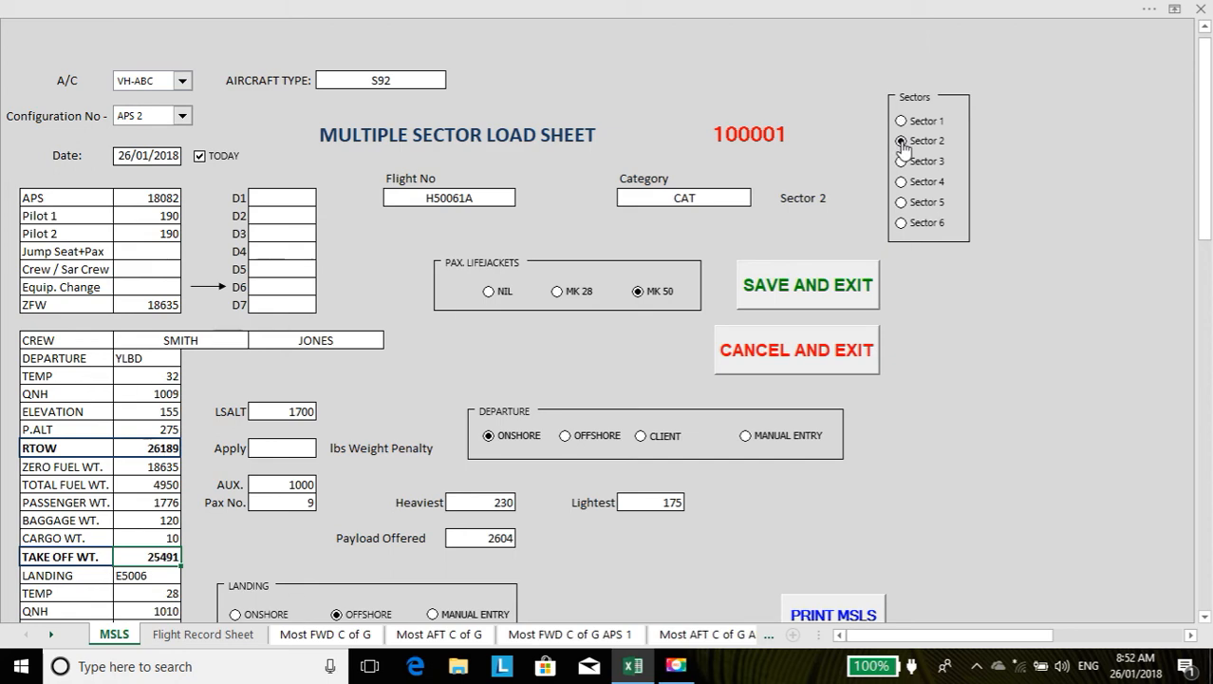
click(326, 635)
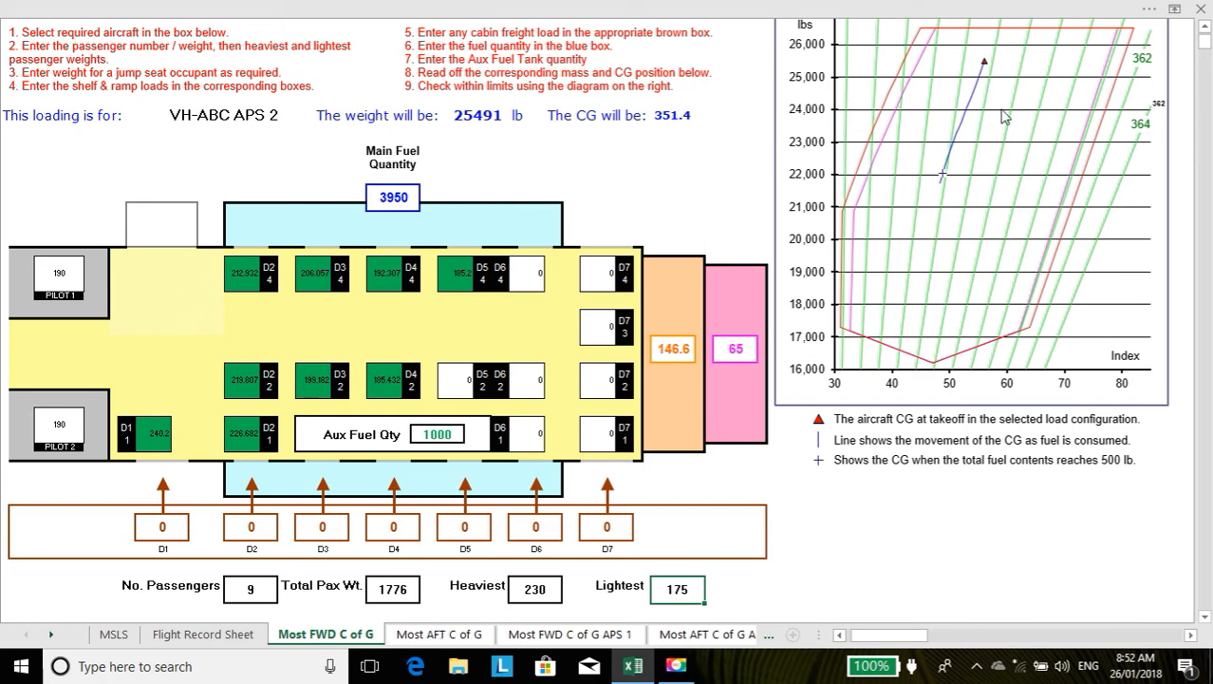
click(437, 634)
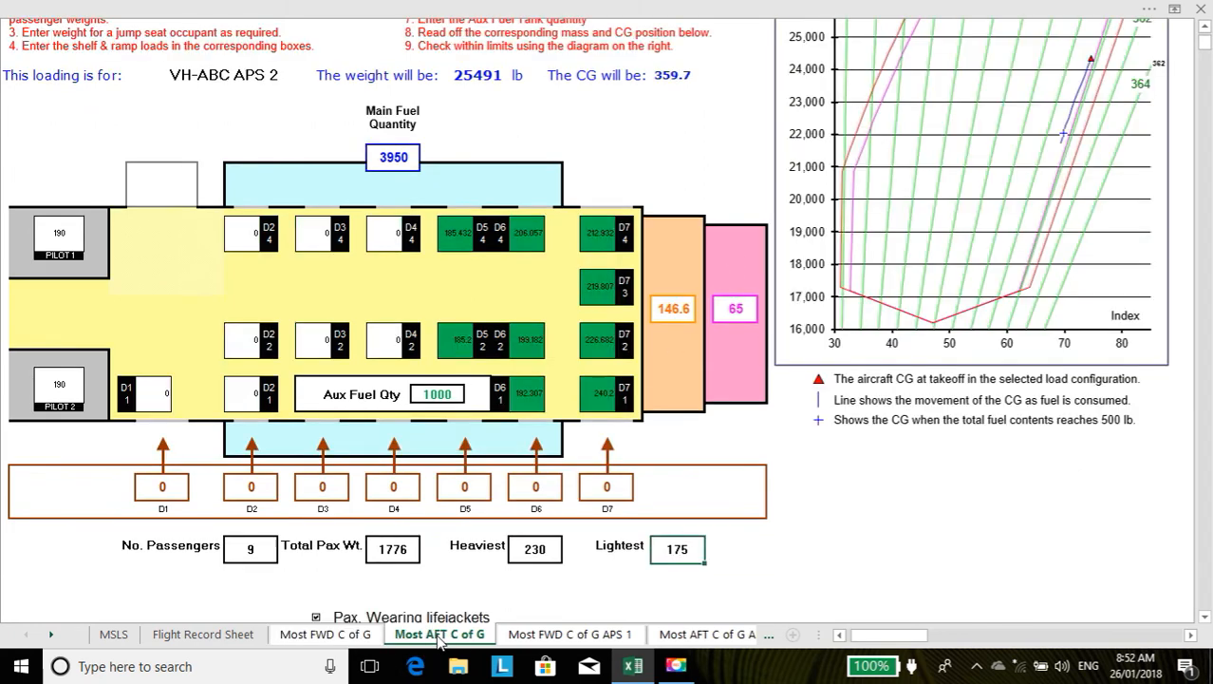
click(325, 635)
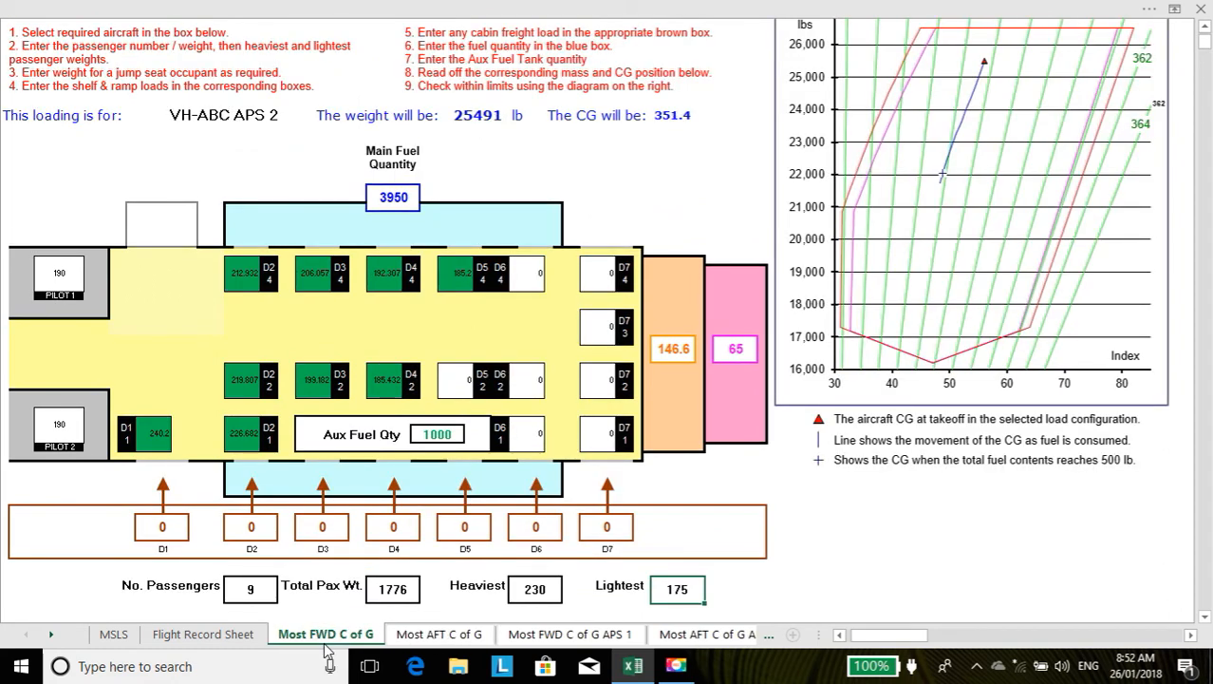
click(207, 634)
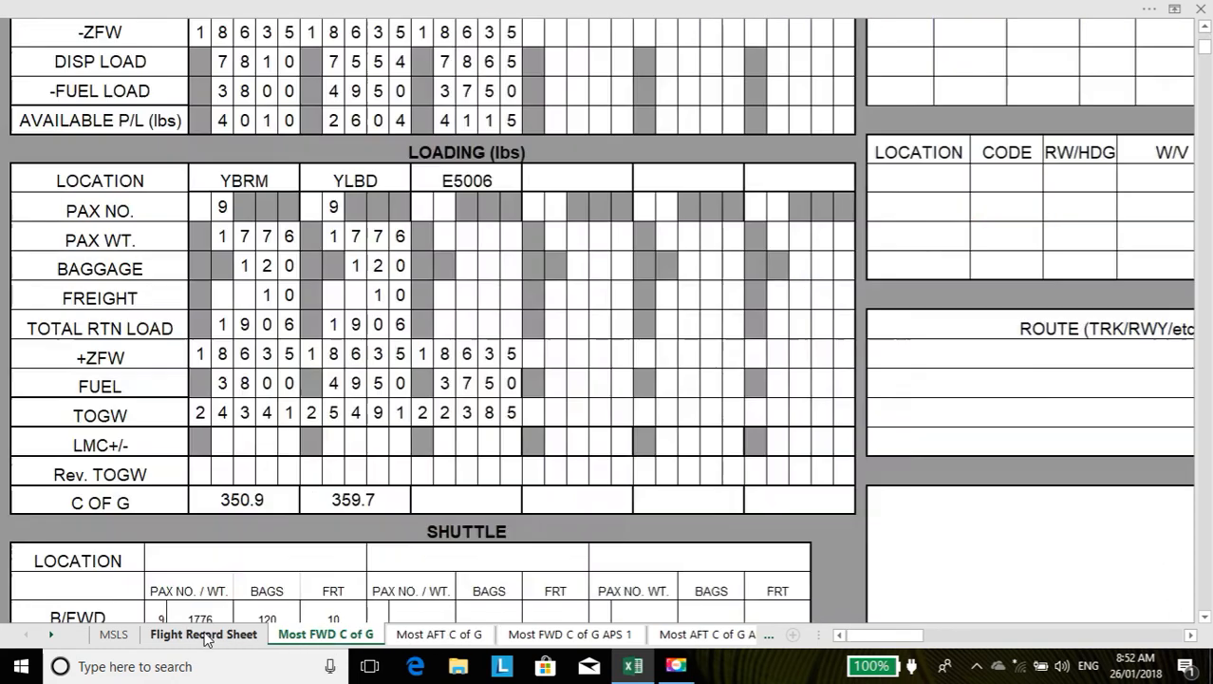
Switch the load sheet to sector 3 and enter 10 passengers with a passenger weight of 2006 lbs.
click(123, 636)
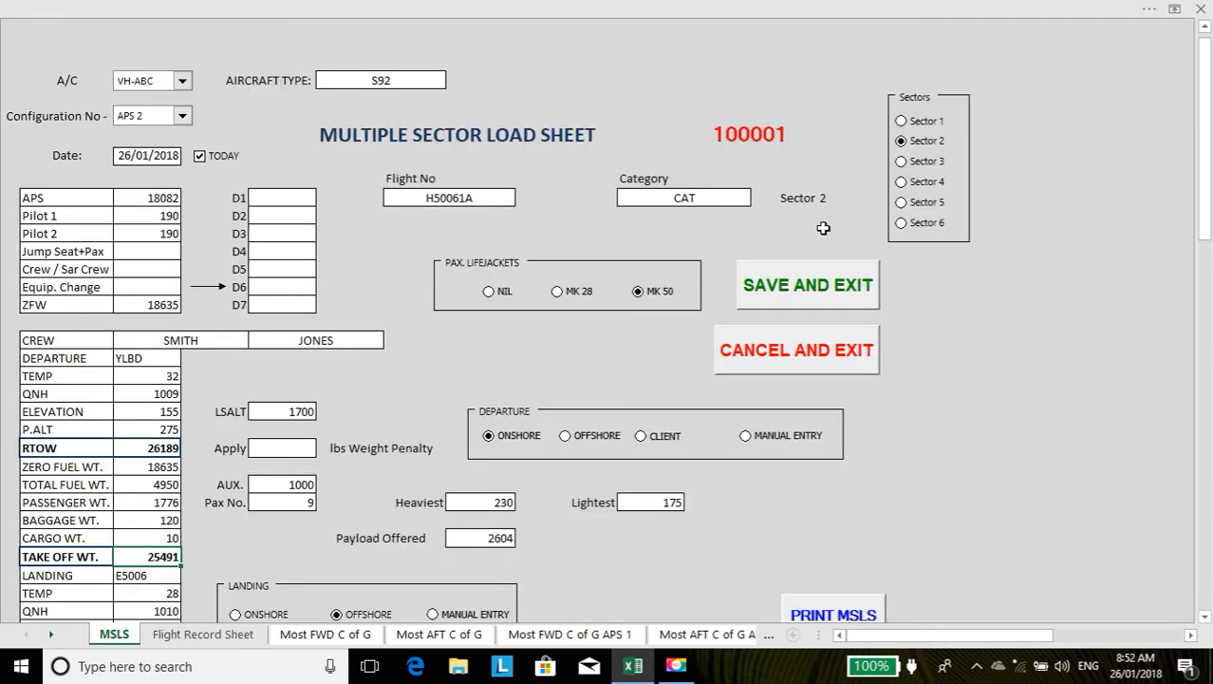
click(902, 163)
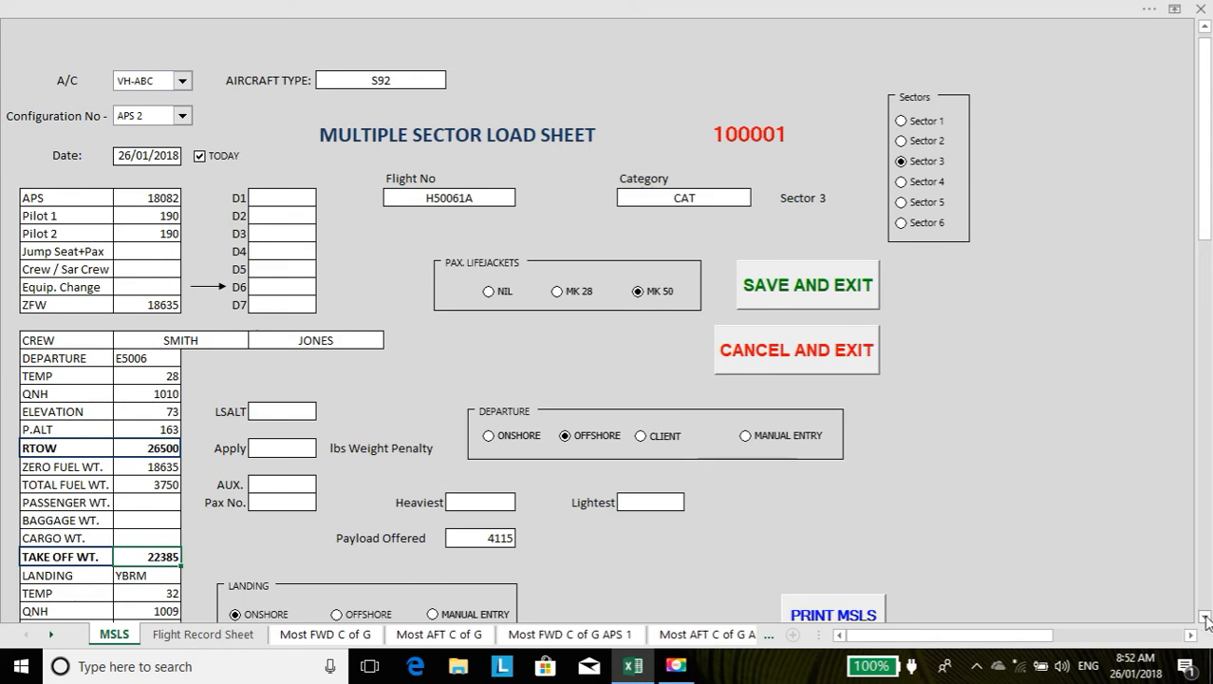
drag(1206, 619, 1205, 620)
drag(1206, 27, 1206, 26)
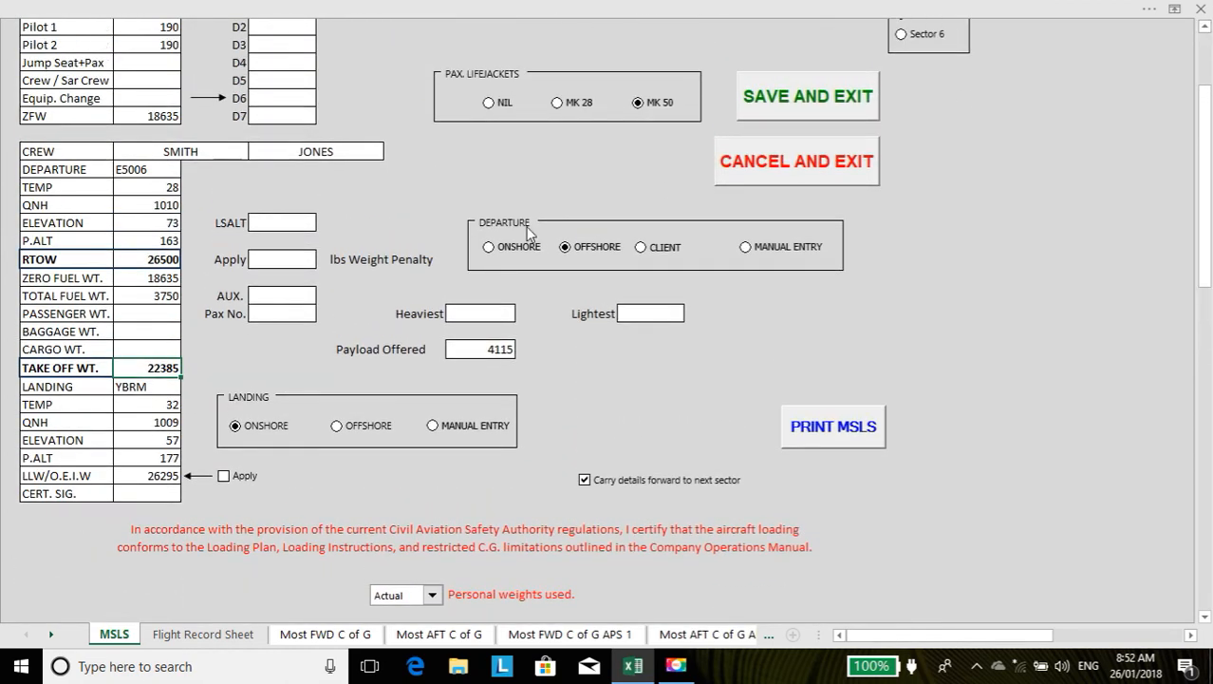
click(291, 315)
text(1)
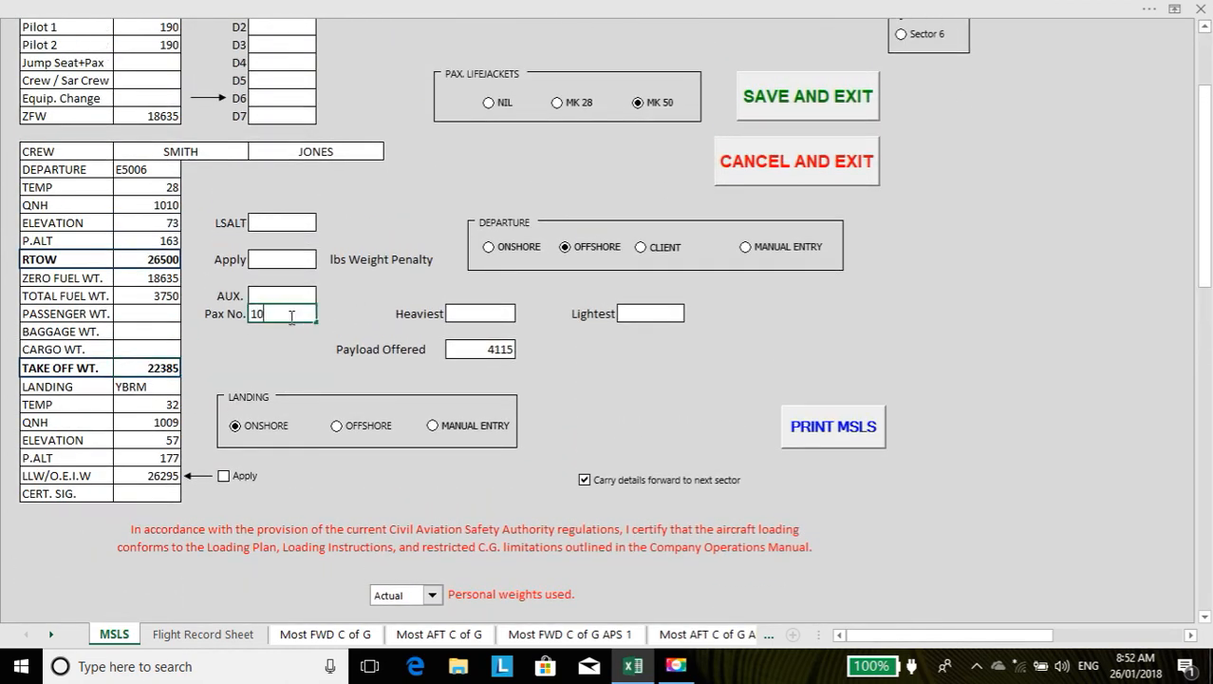
text(0)
click(162, 313)
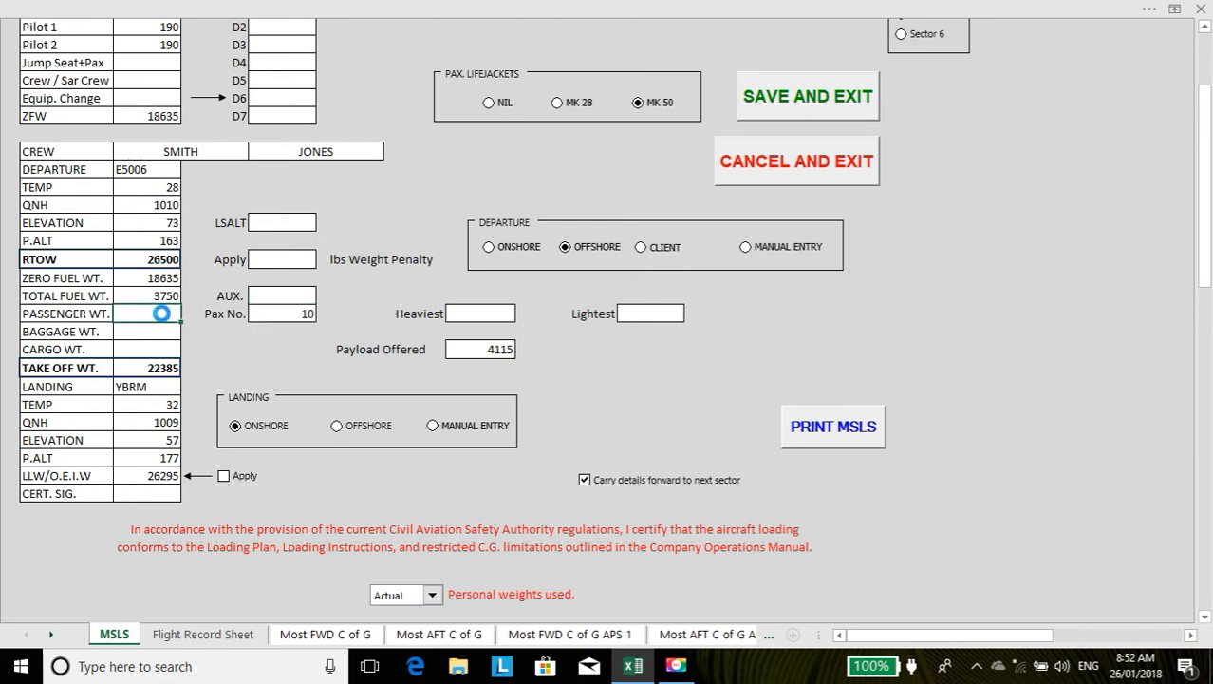
text(2006)
Set sector 3's heaviest passenger to 240 lbs and its lightest passenger to 165 lbs.
click(472, 314)
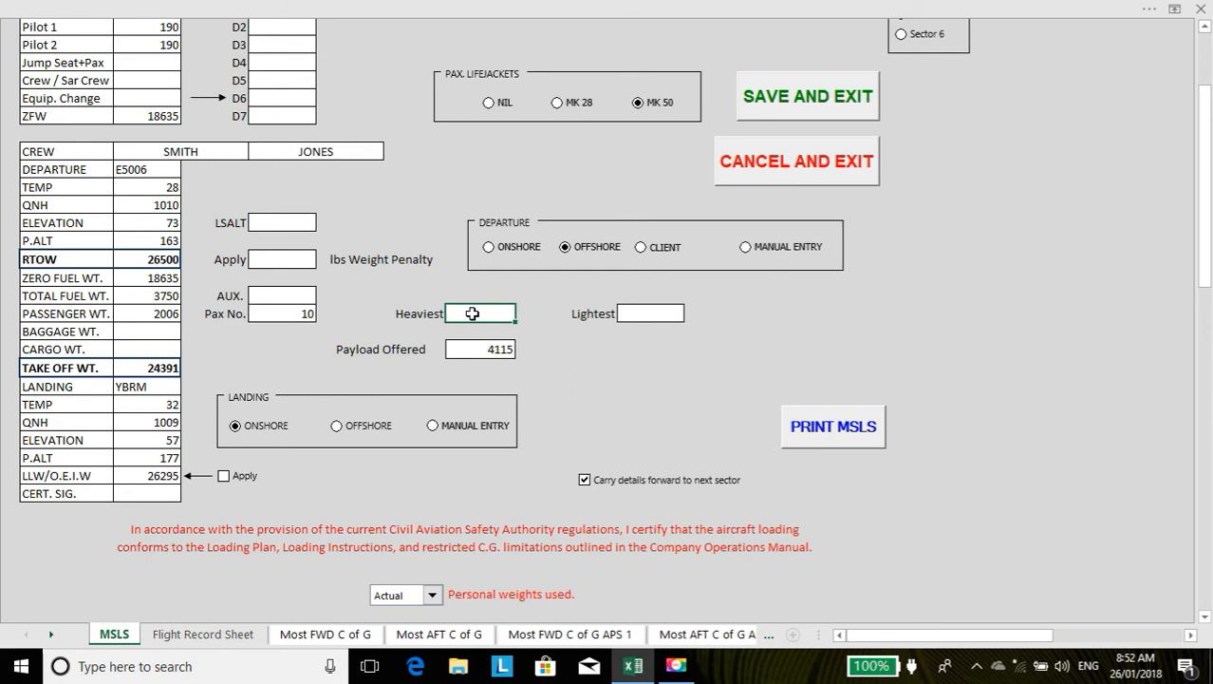
text(240)
key(Tab)
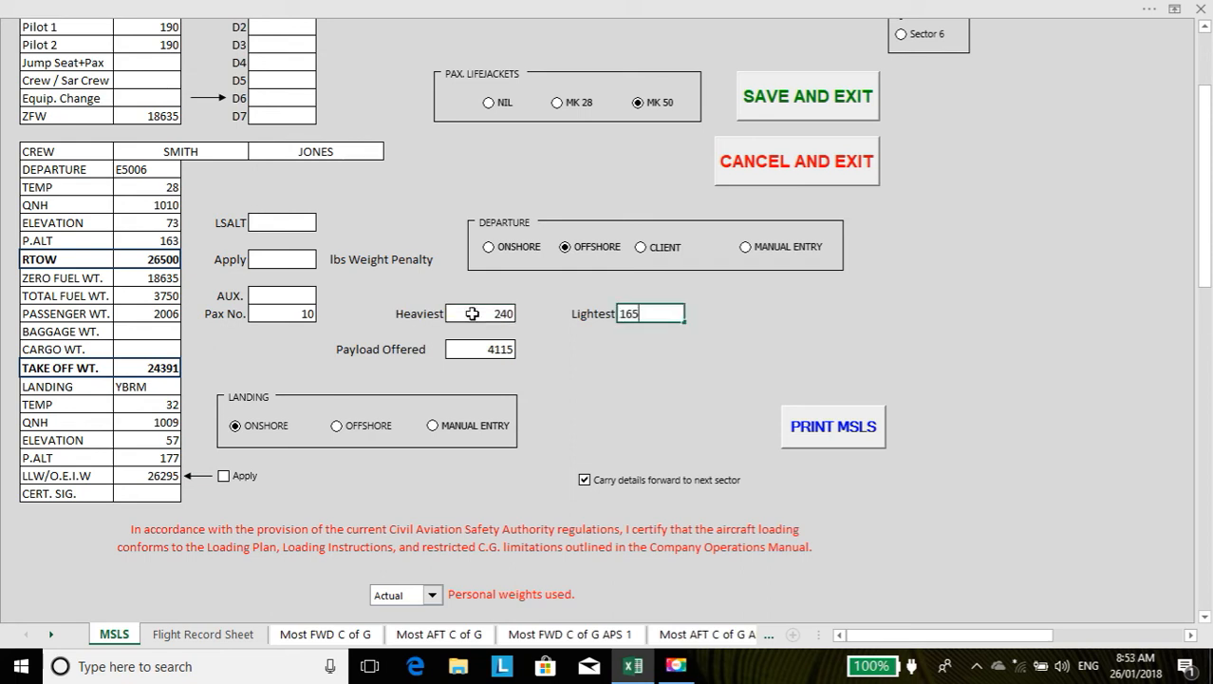
text(165)
Enter a baggage weight of 130 lbs and a cargo weight of 12 lbs for sector 3.
click(161, 331)
text(1)
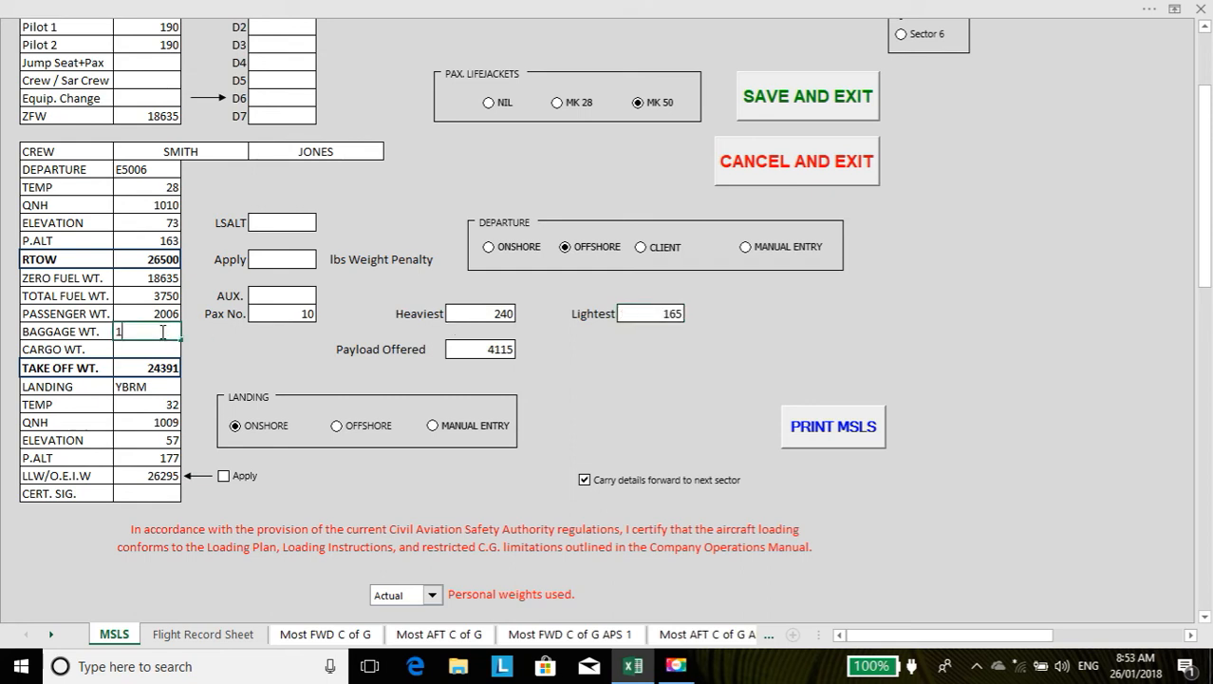
text(30)
key(Return)
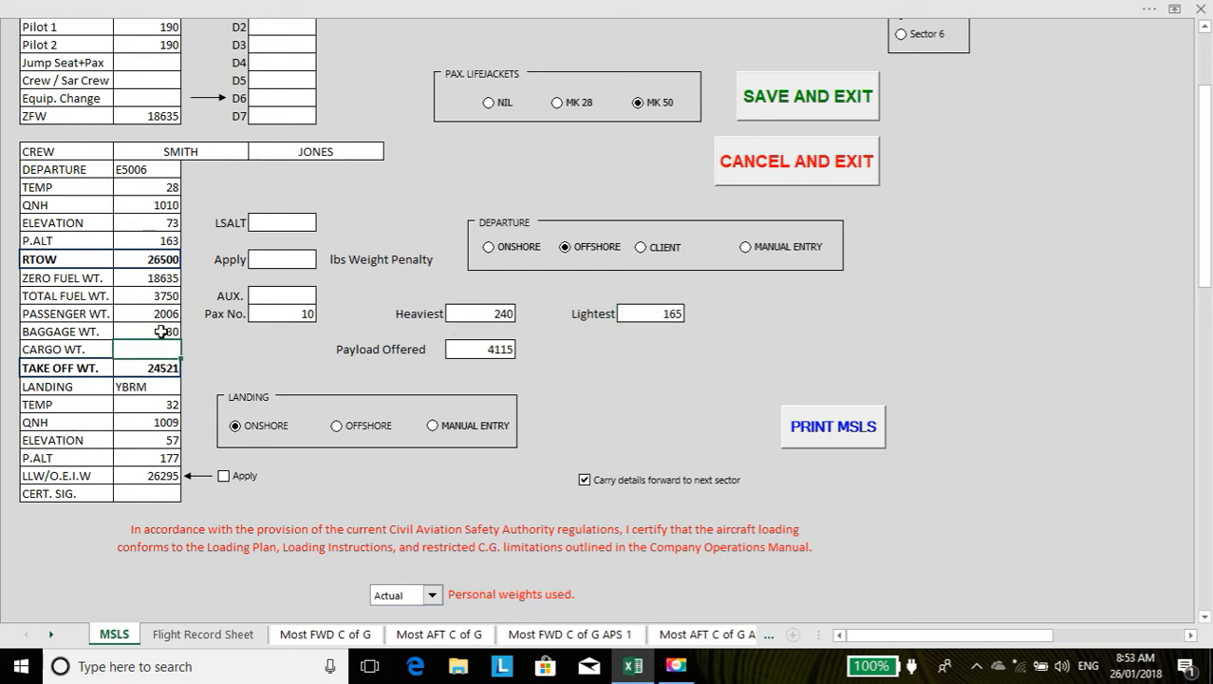
text(12)
key(Return)
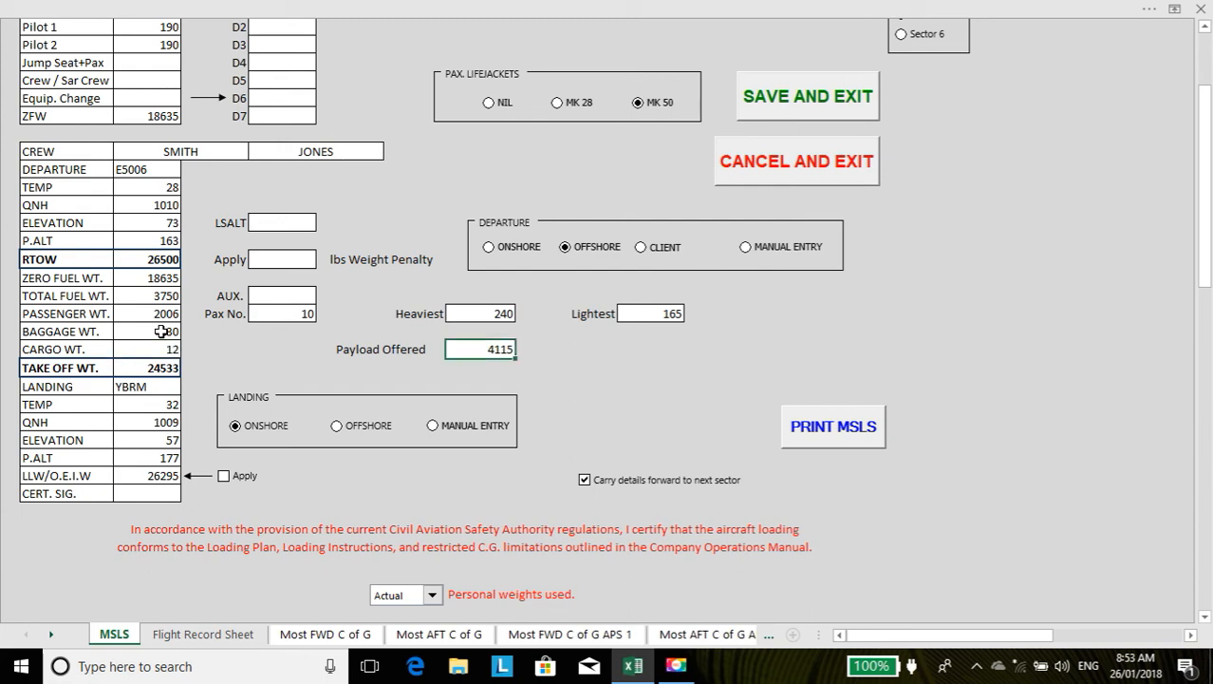
Check sector 3's most aft and most forward C of G and carry the most forward one to the Flight Record Sheet.
click(323, 634)
click(436, 634)
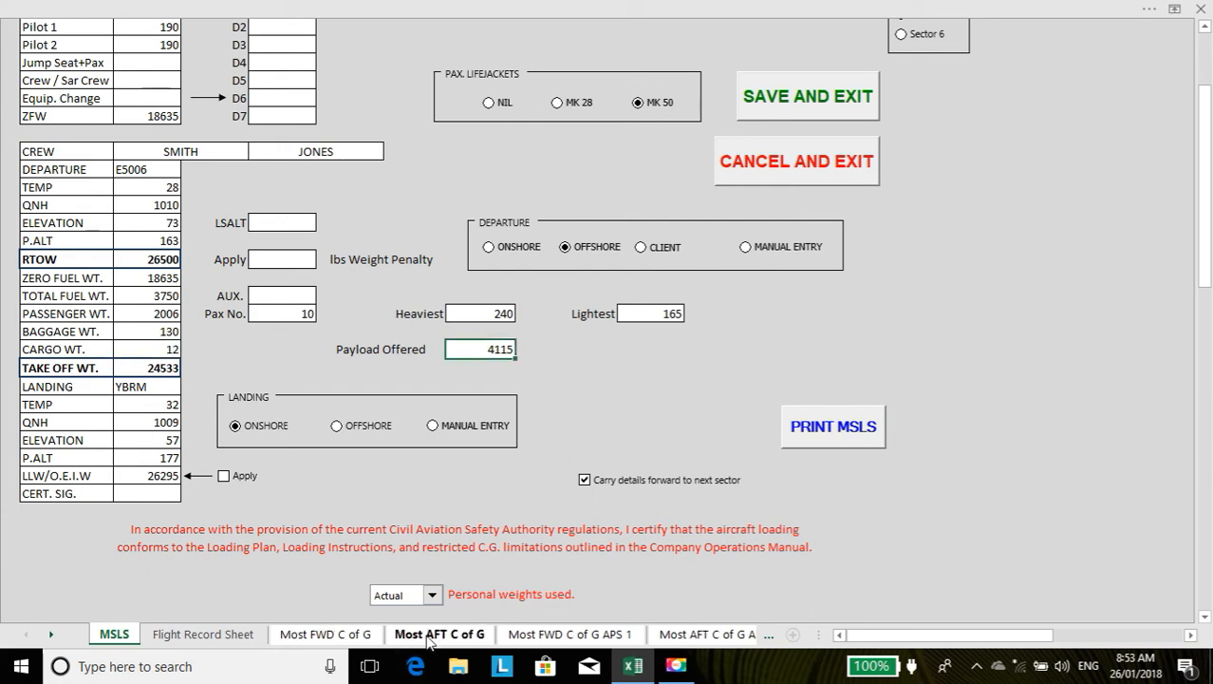
click(361, 636)
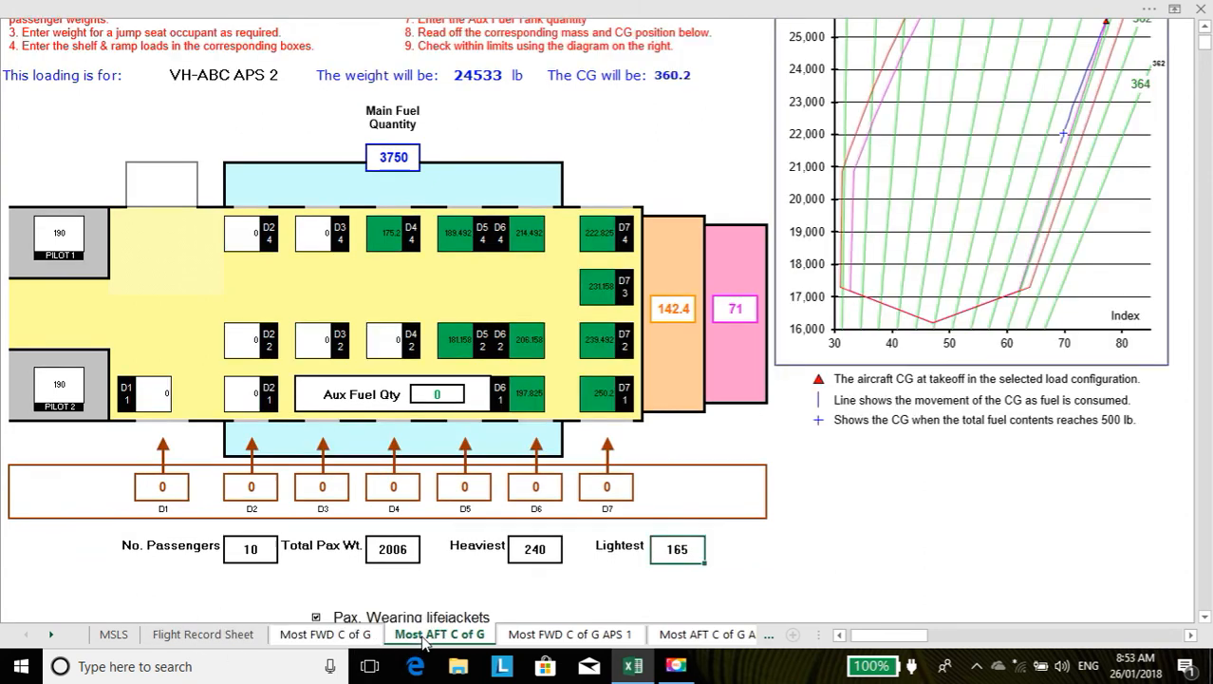
click(424, 638)
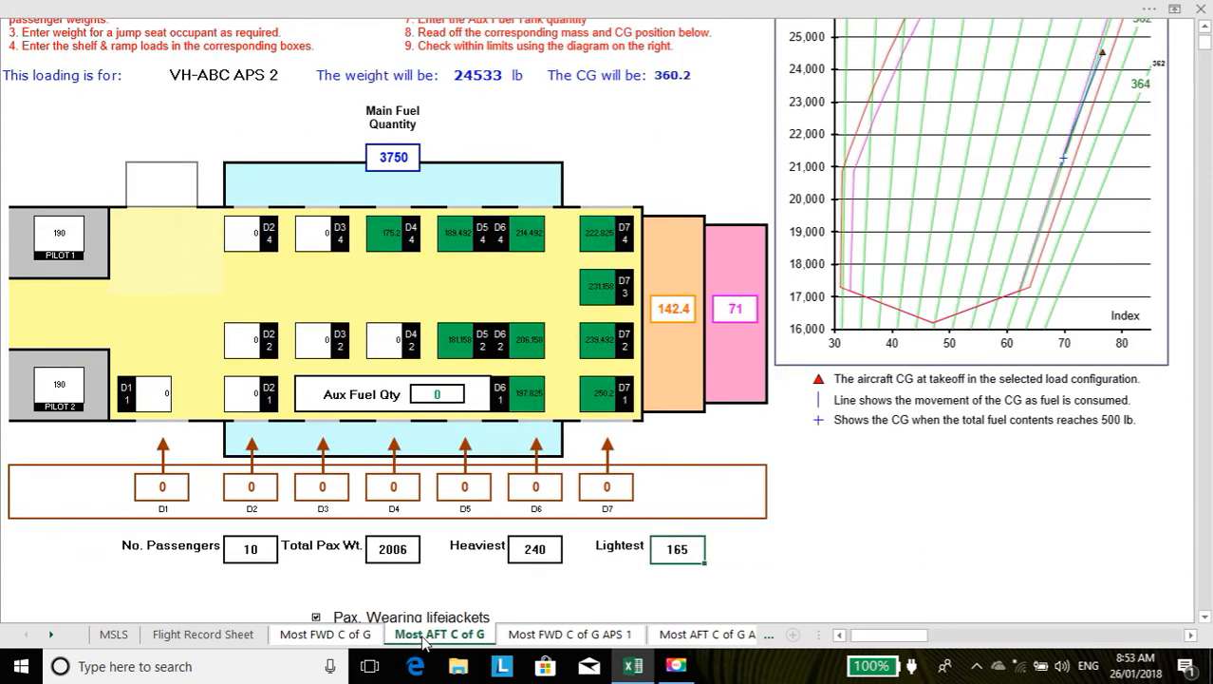
click(340, 638)
click(201, 640)
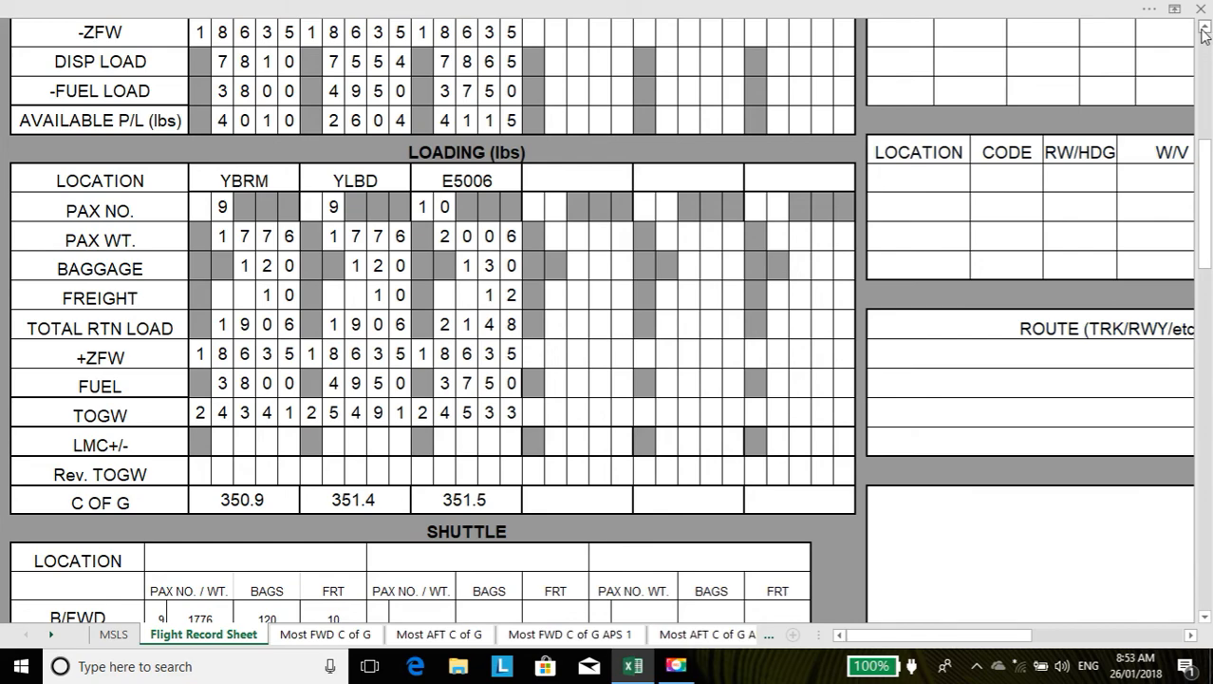
Enter a fuel state of 4500 in the first blank row below DEP in the in-flight log of the Flight Record Sheet.
scroll(1204, 33, up, 4)
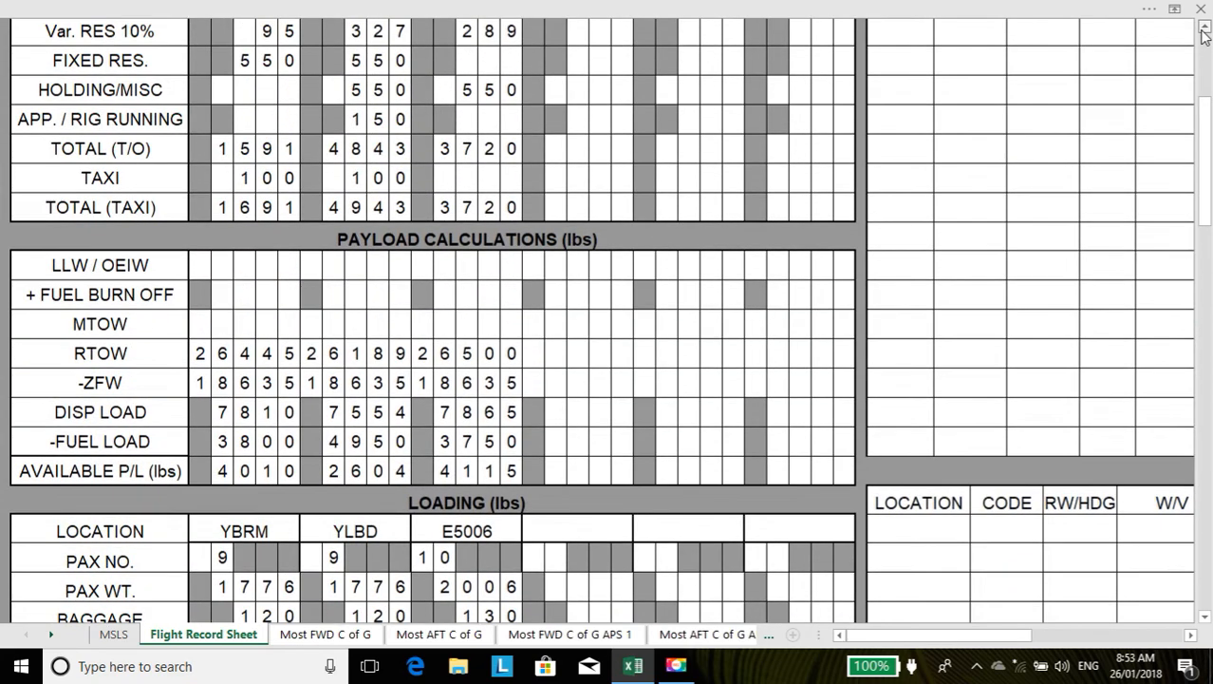
scroll(1204, 34, up, 5)
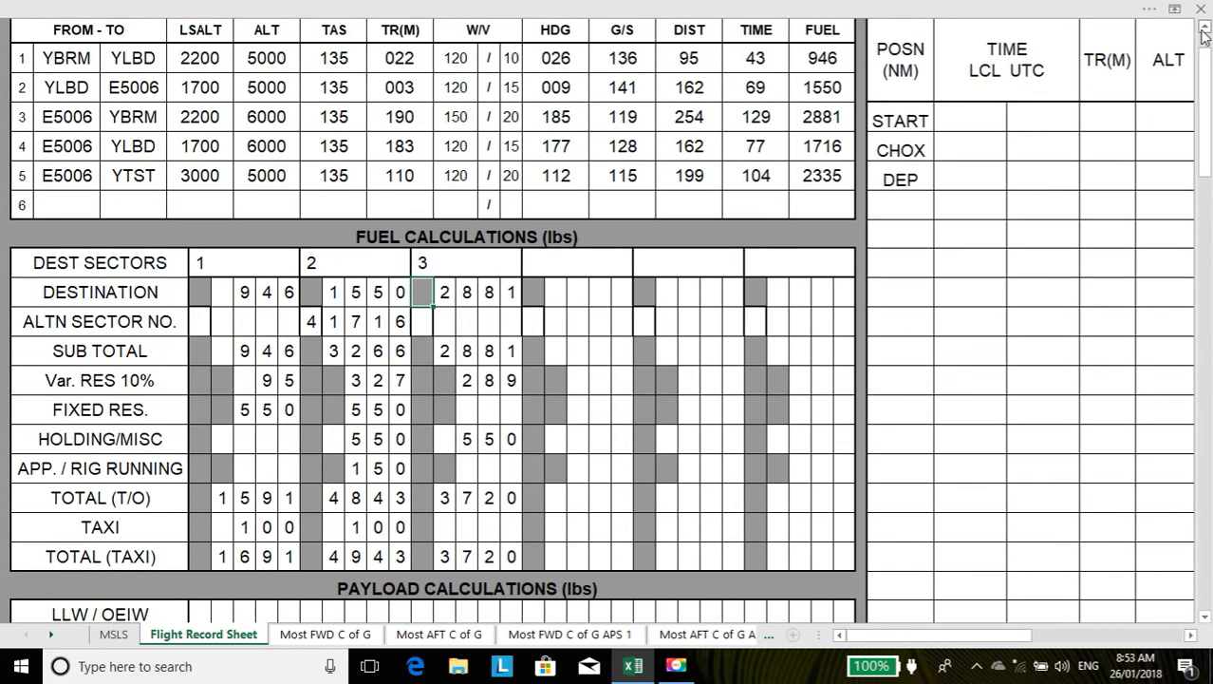
click(1191, 636)
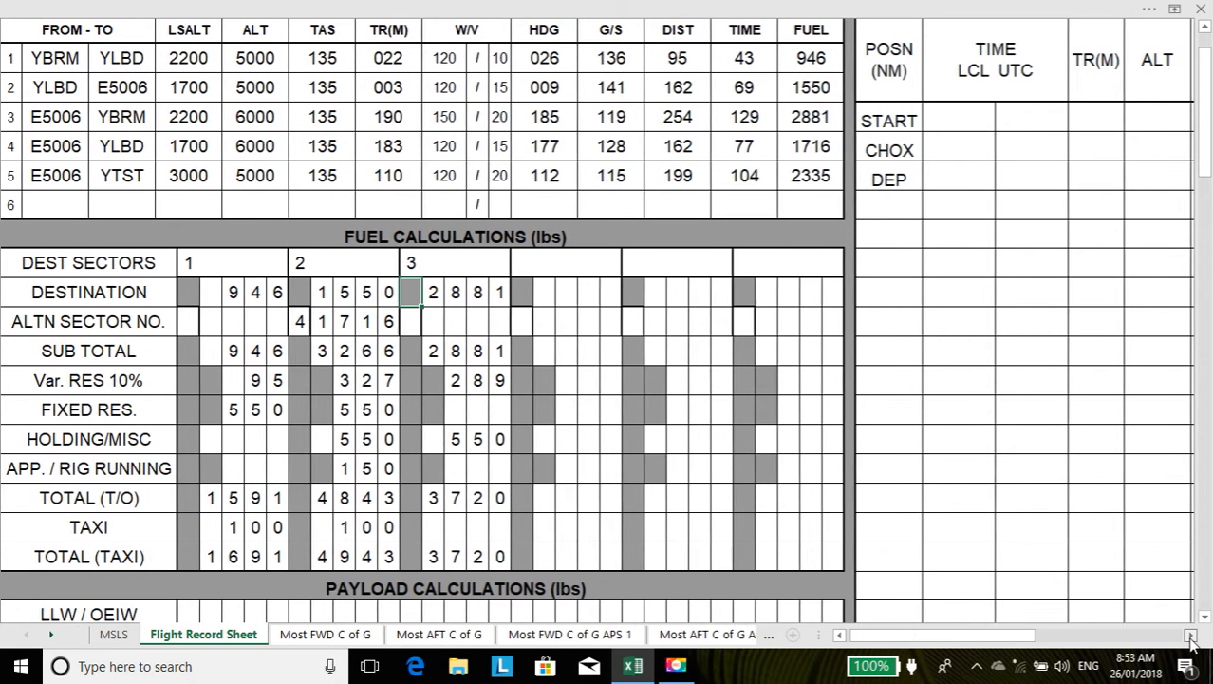
click(1191, 637)
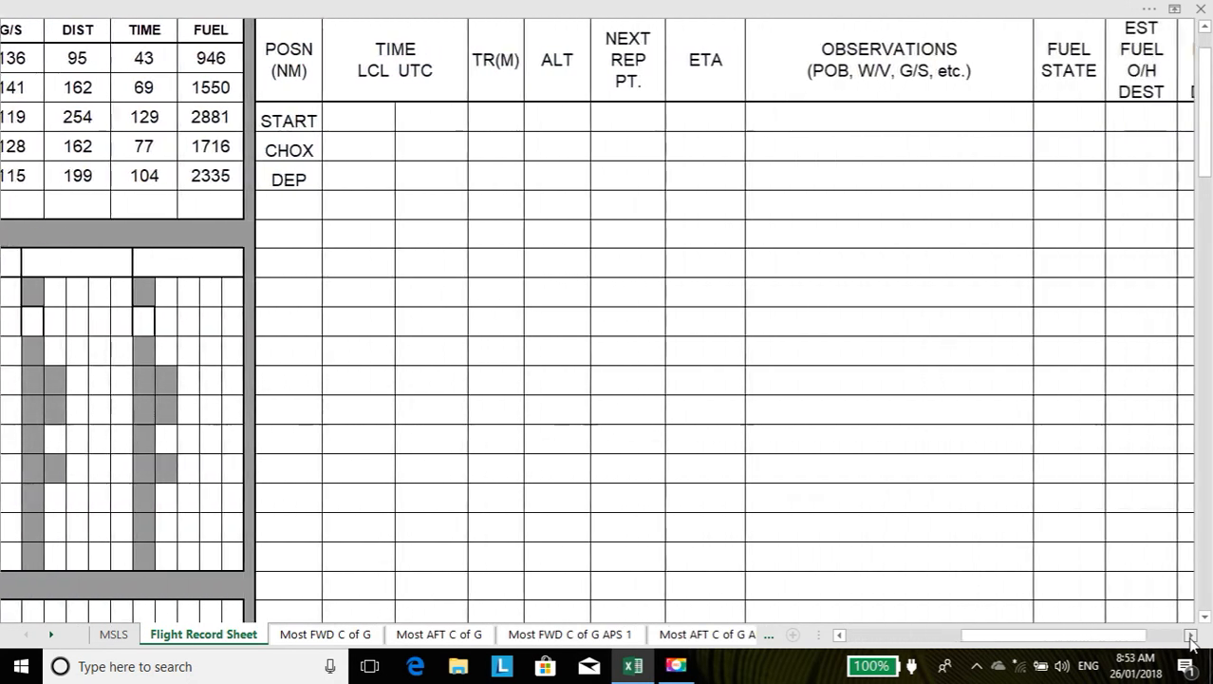
click(1191, 636)
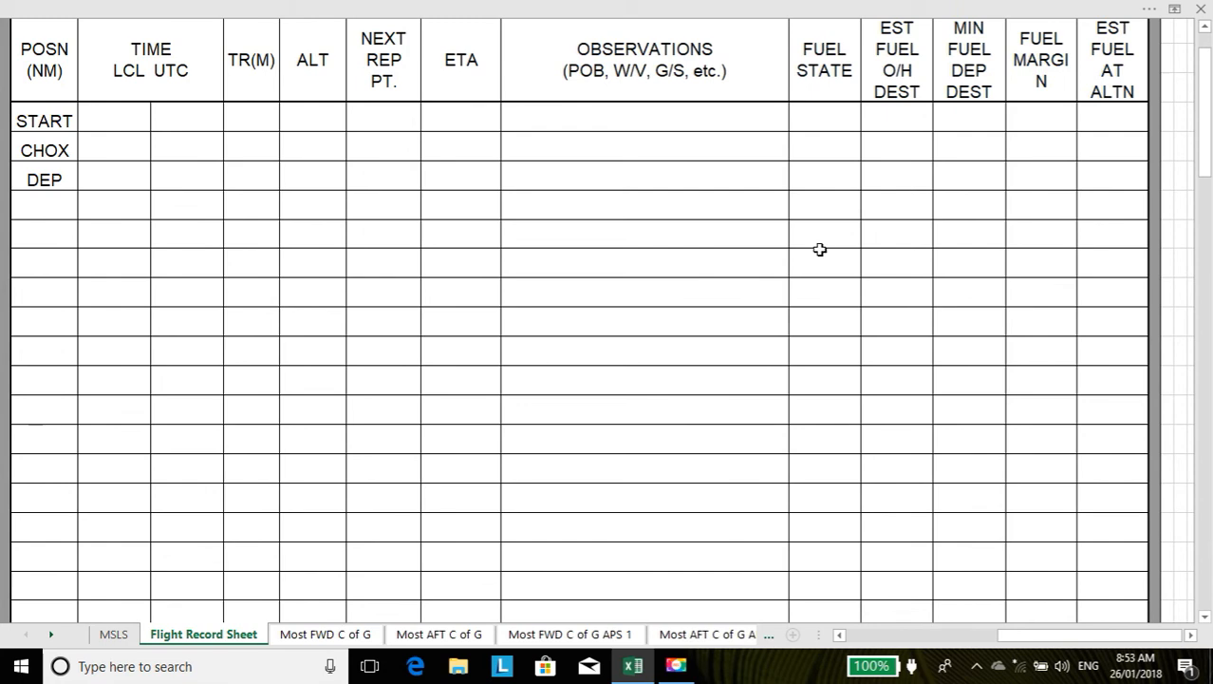
click(824, 209)
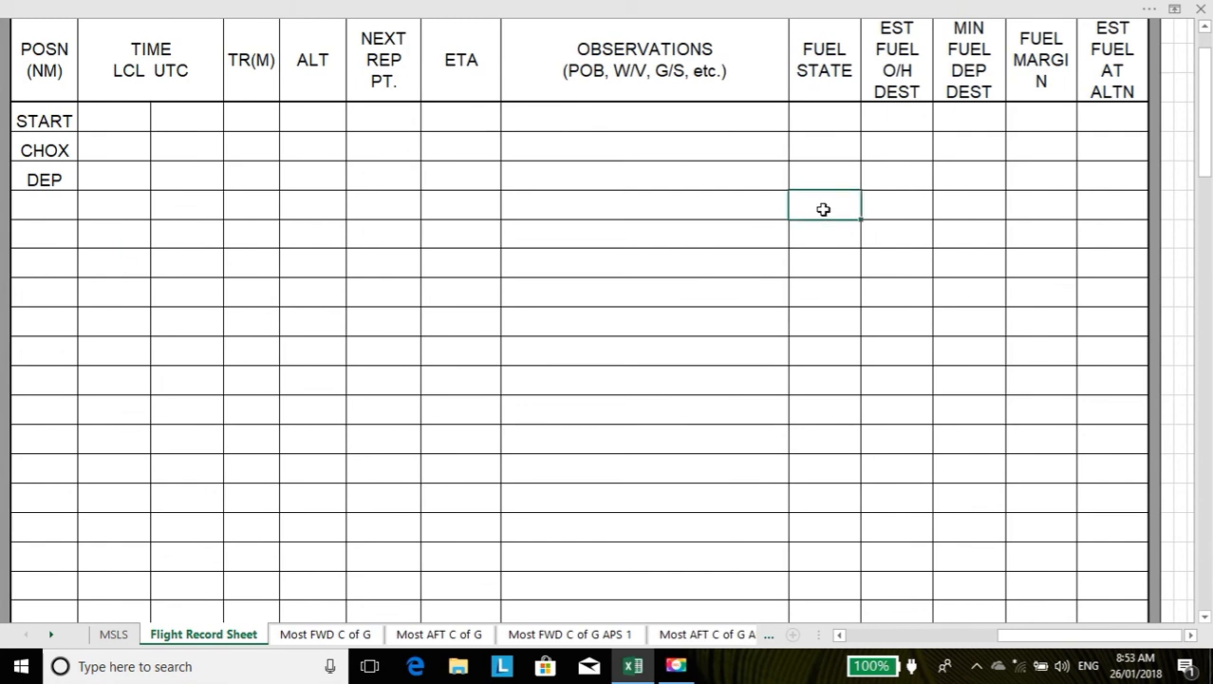
text(4500)
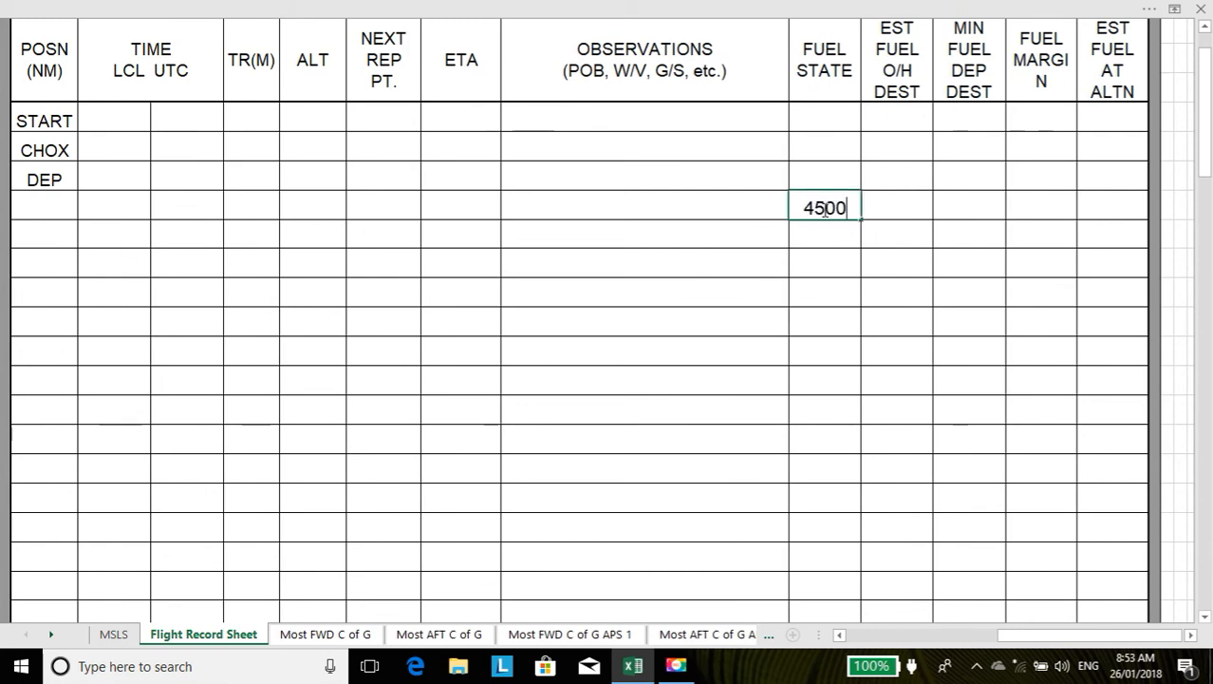
Enter 3600 as the estimated fuel overhead destination and 1850 as the estimated fuel at the alternate in the same log row.
key(Tab)
text(3600)
key(Tab)
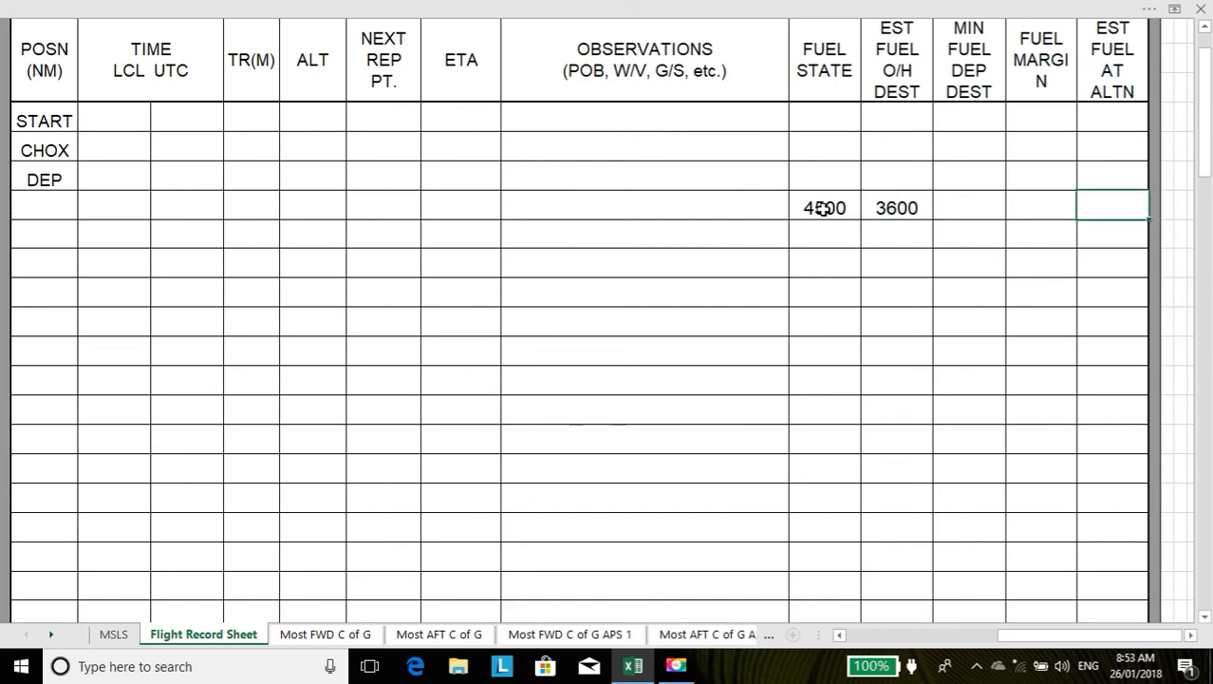
text(1850)
key(Return)
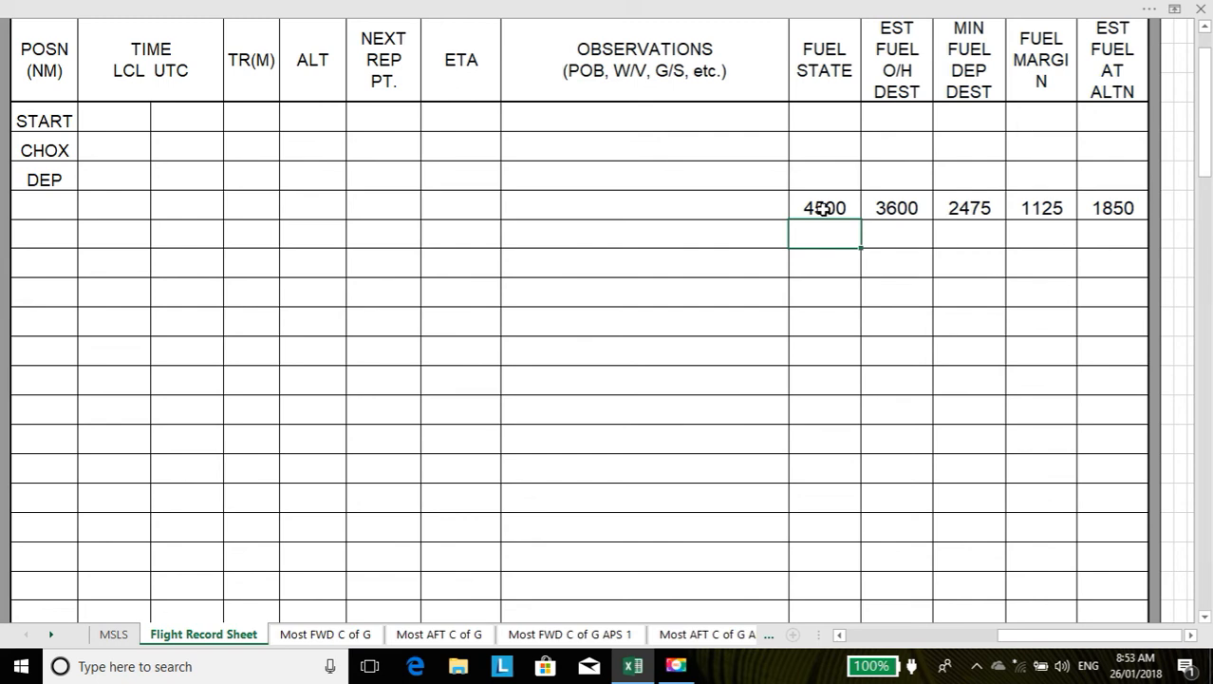
In the Daily Flying Report on the MSLS sheet, enter Time Off 0702 and Time On 0750 for the YBRM to YLBD flight.
click(859, 638)
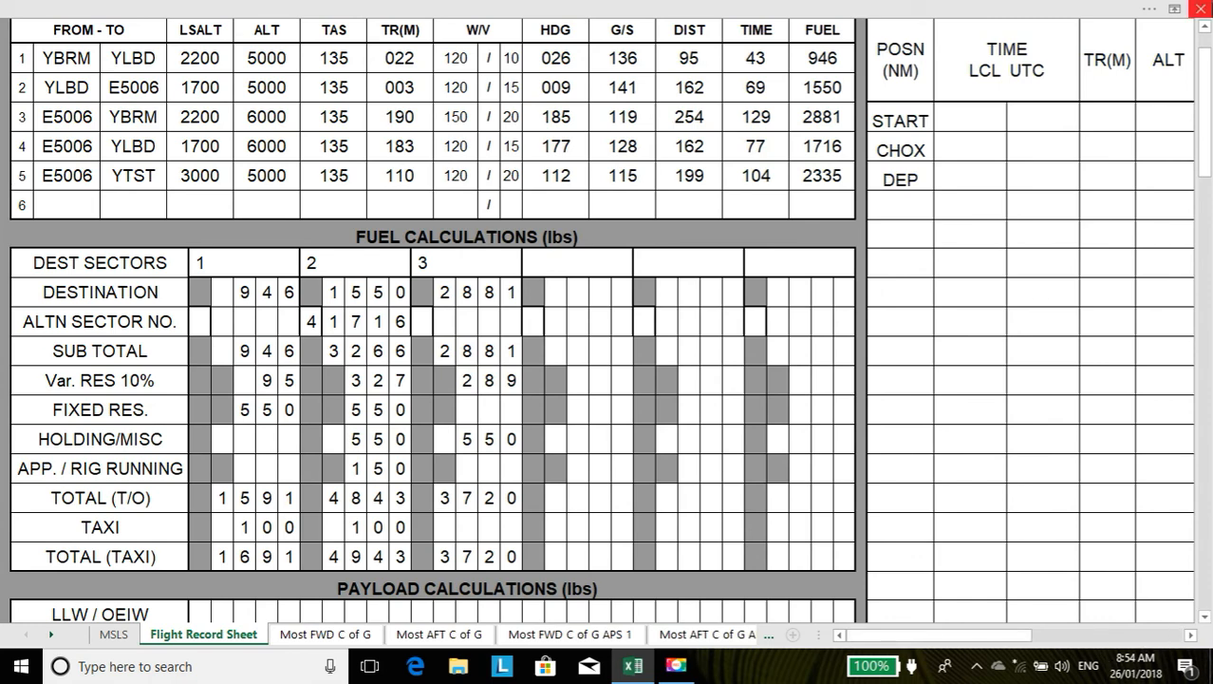
click(1204, 29)
click(1204, 29)
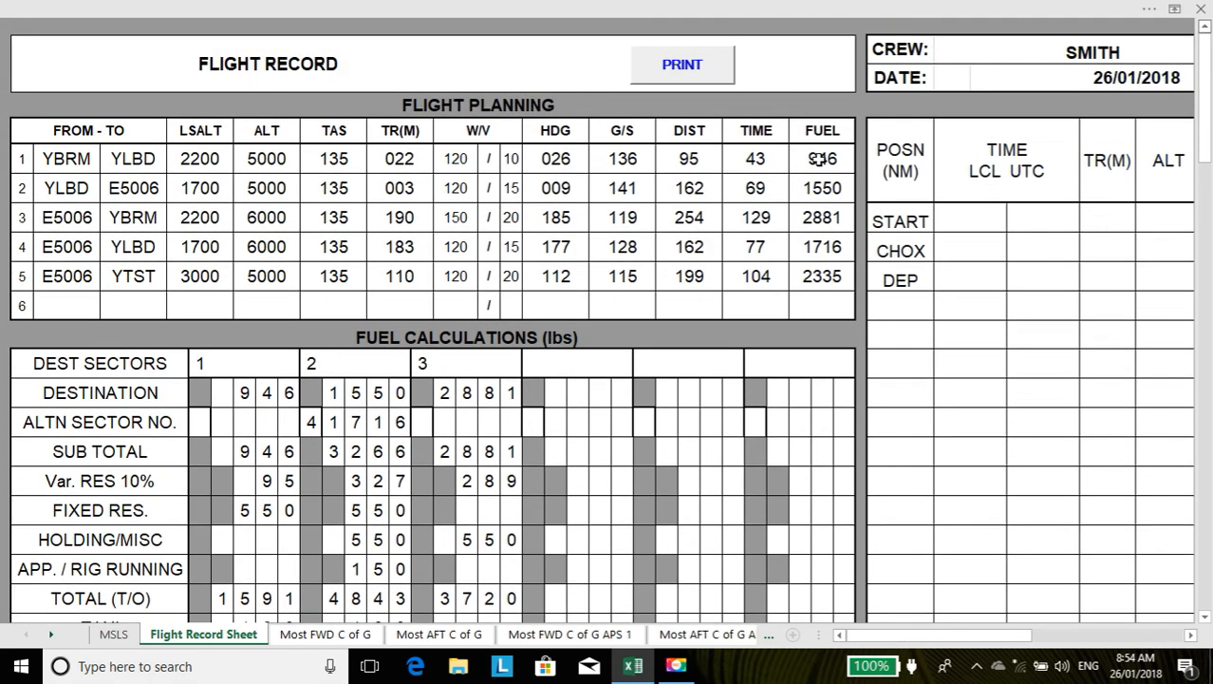
click(113, 633)
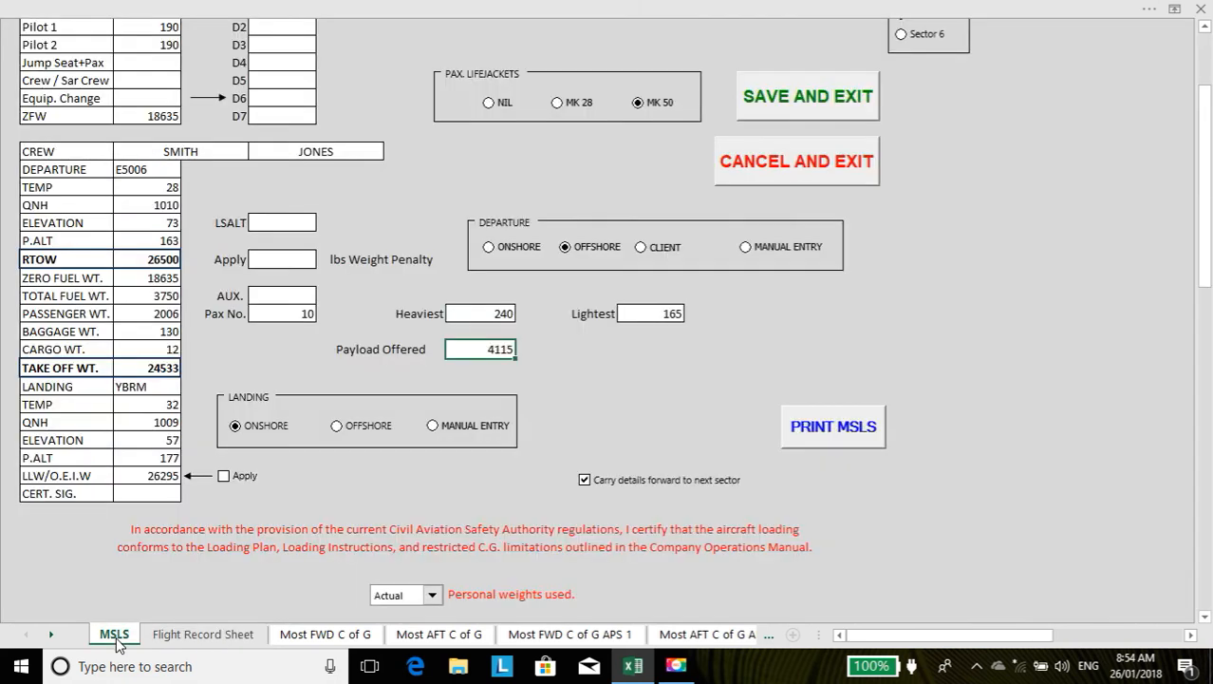
click(1206, 616)
scroll(1206, 616, down, 7)
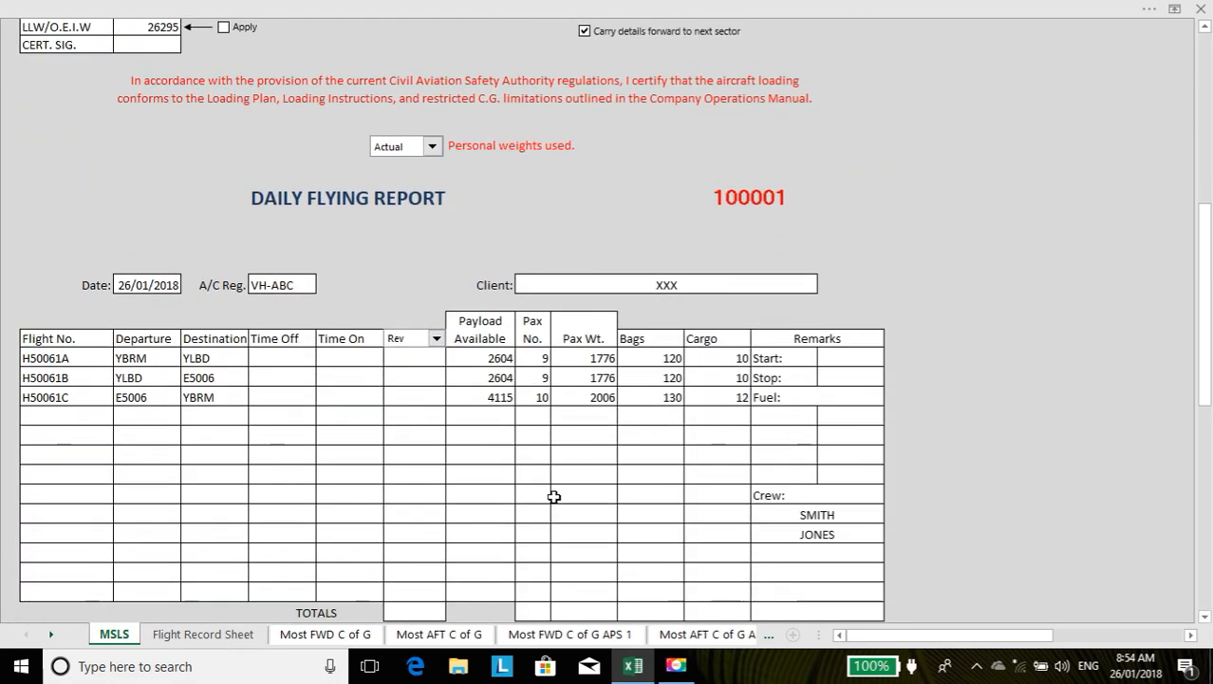
click(286, 355)
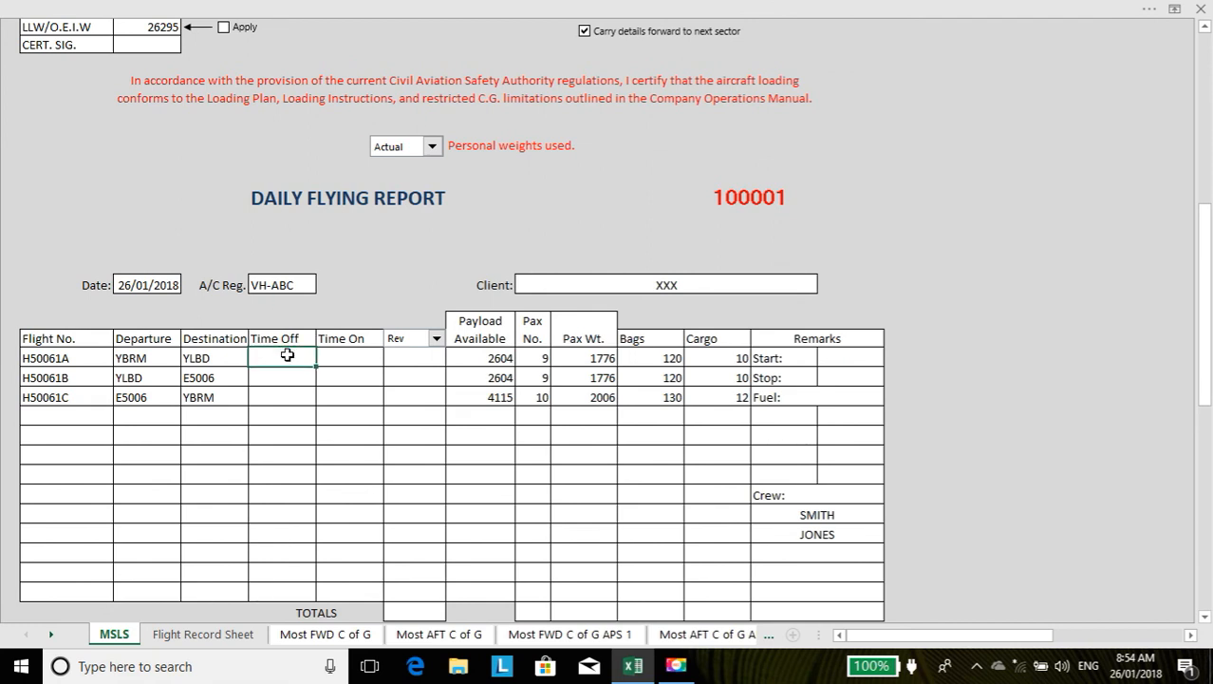
text(0702)
key(Tab)
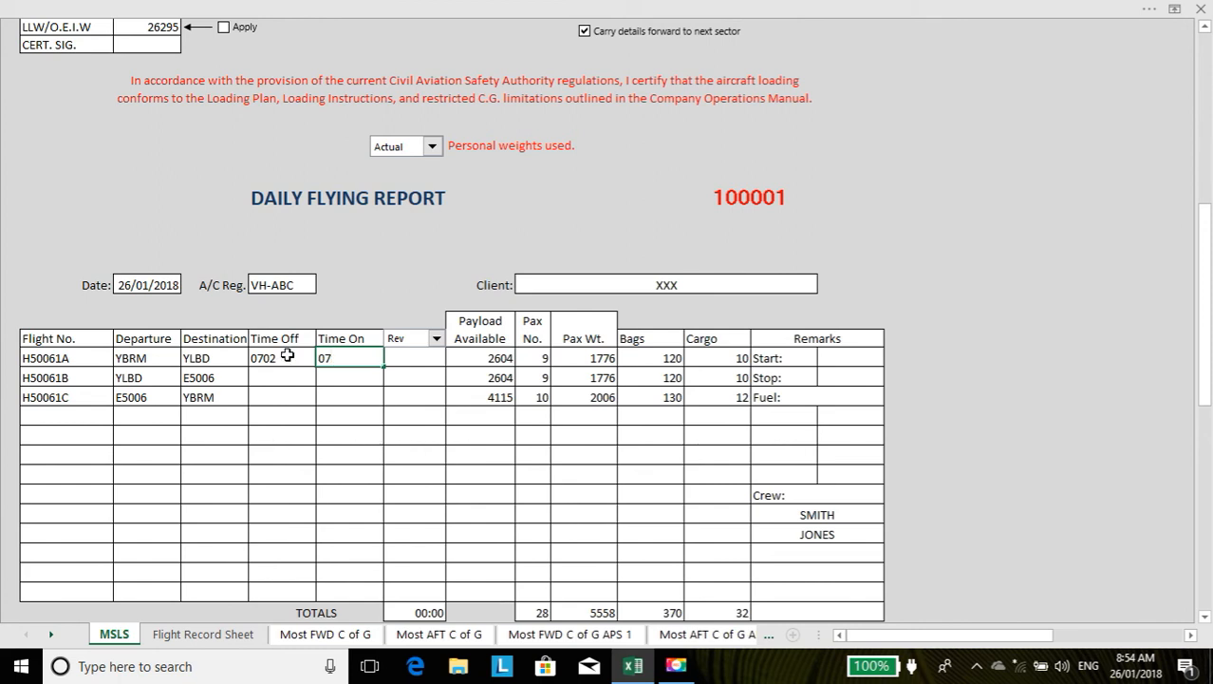
key(Tab)
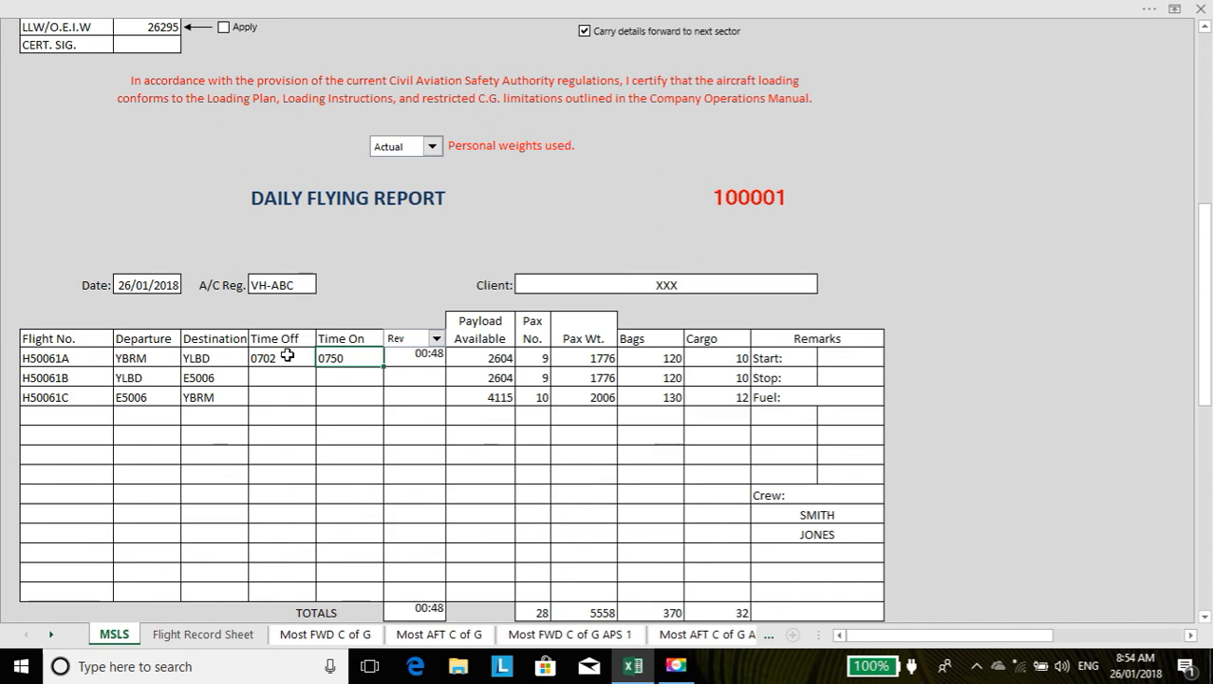
Enter Time Off 0820 and Time On 0915 for the YLBD to E5006 flight.
click(274, 383)
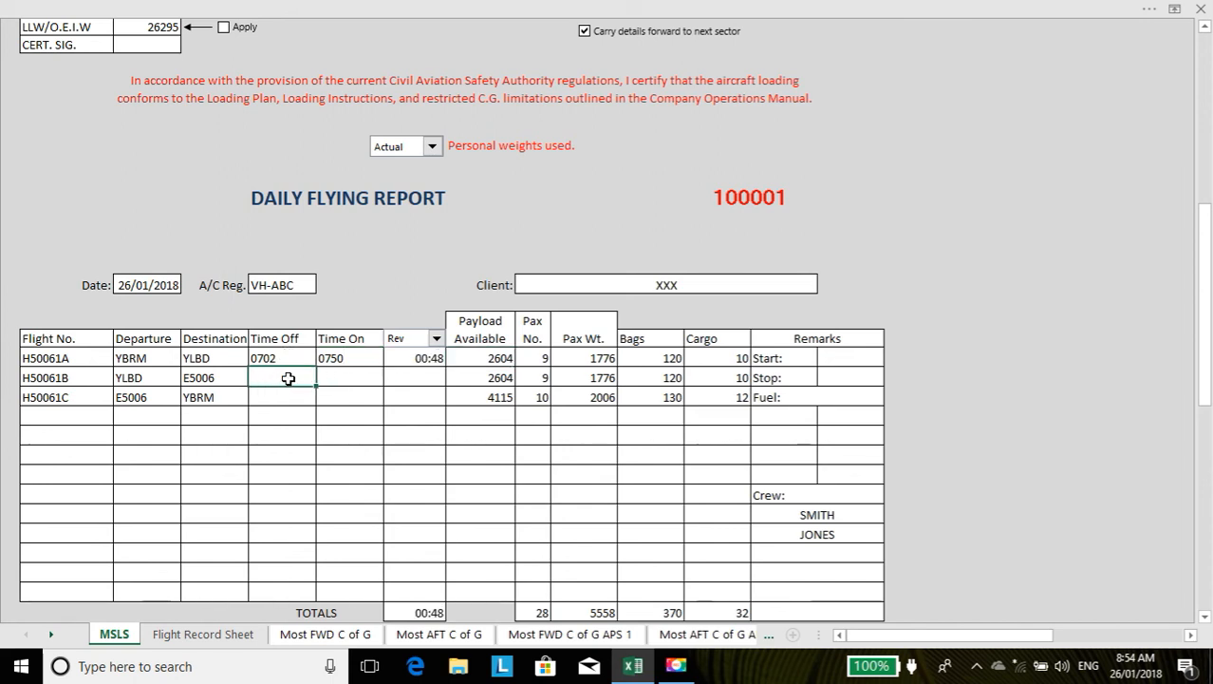
text(0820)
key(Tab)
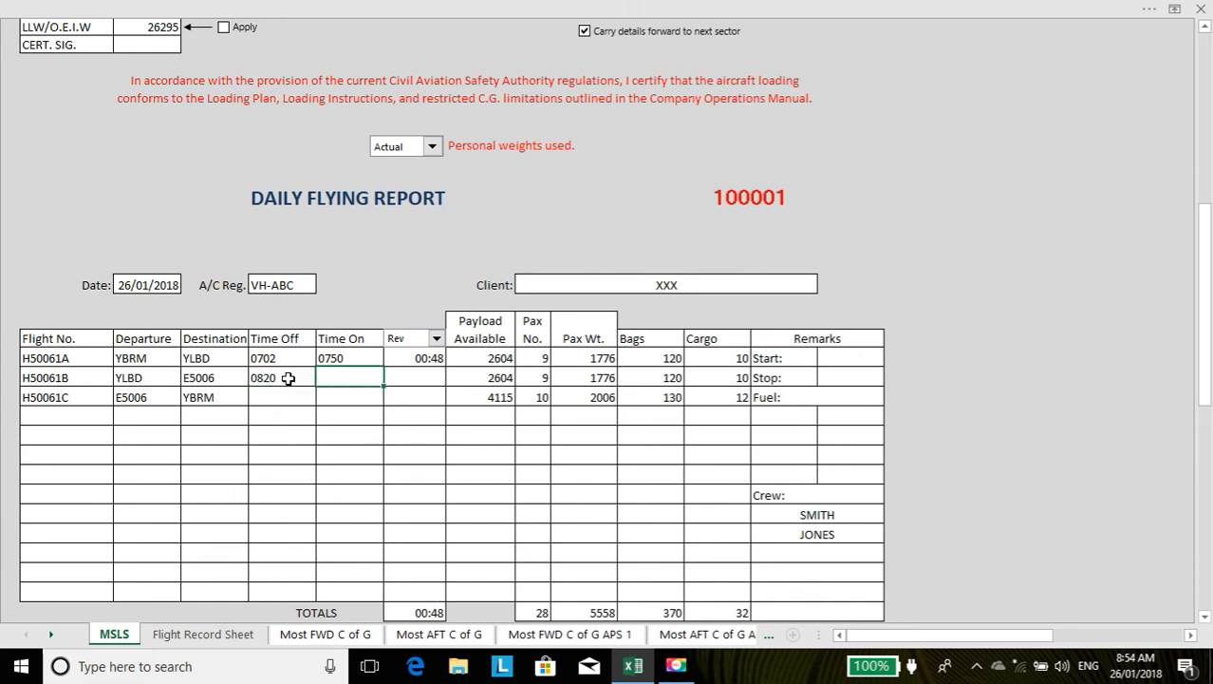
text(0915)
key(Tab)
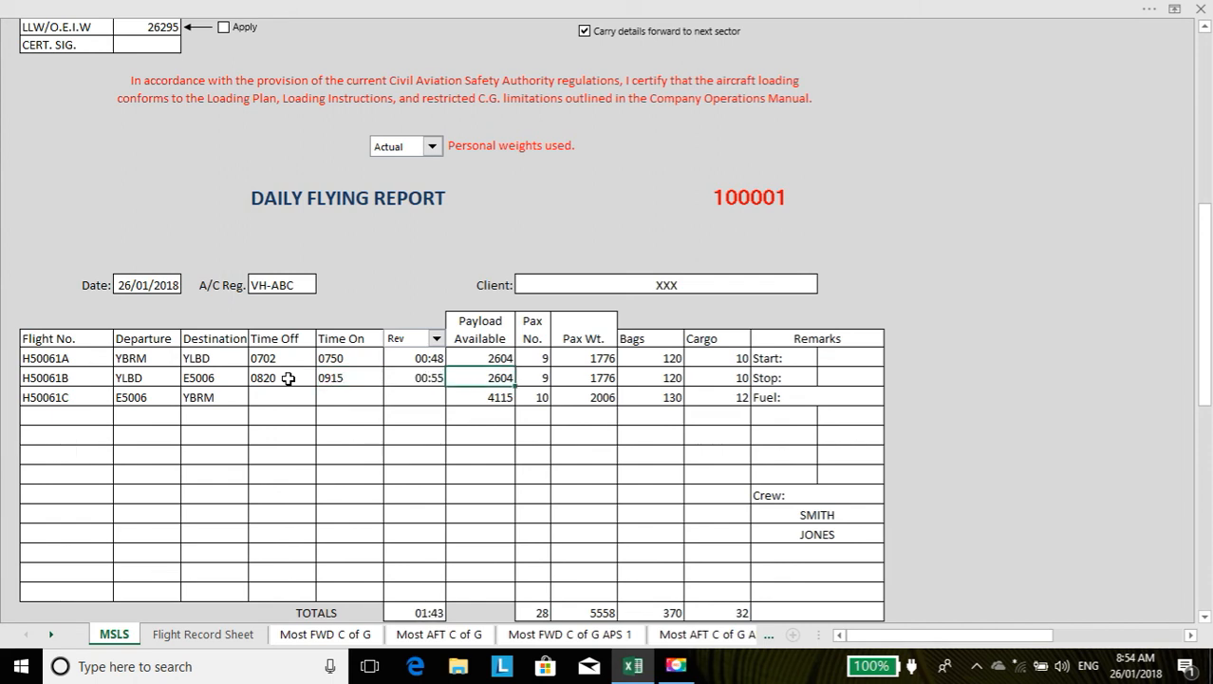
Change the Time On of the YLBD to E5006 flight to 0930.
click(368, 378)
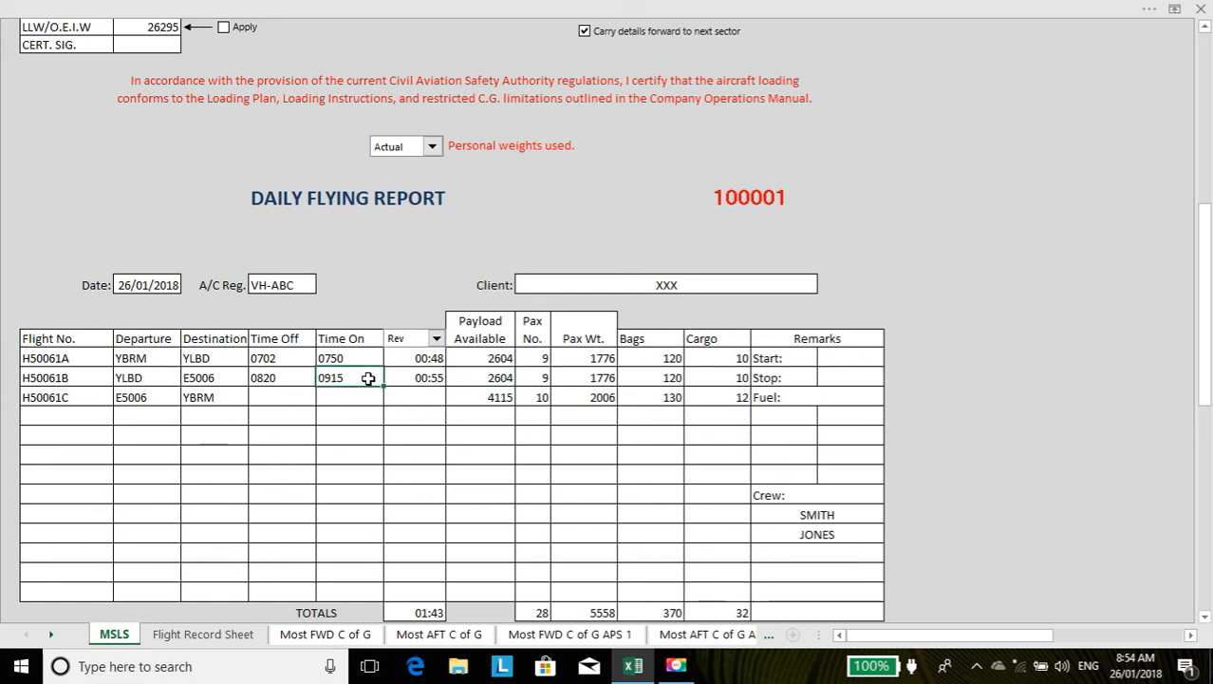
text(0930)
key(Return)
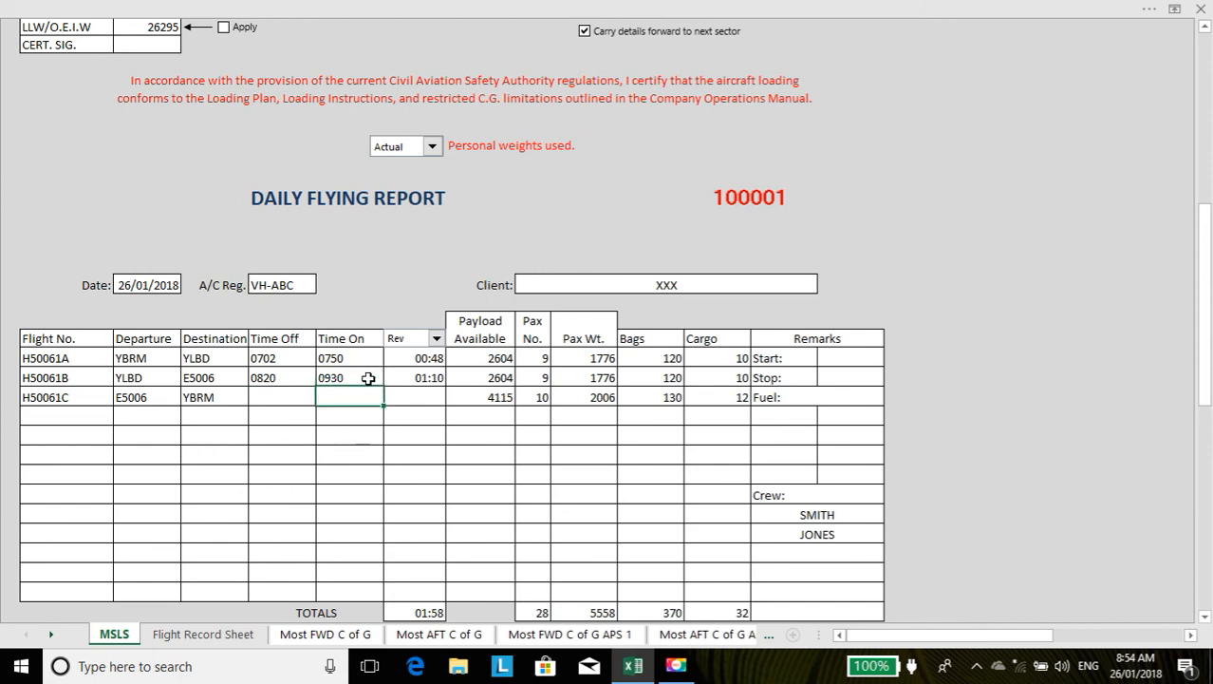
Try to enter a Time On of 0810, earlier than take-off, for the YLBD to E5006 flight.
click(342, 378)
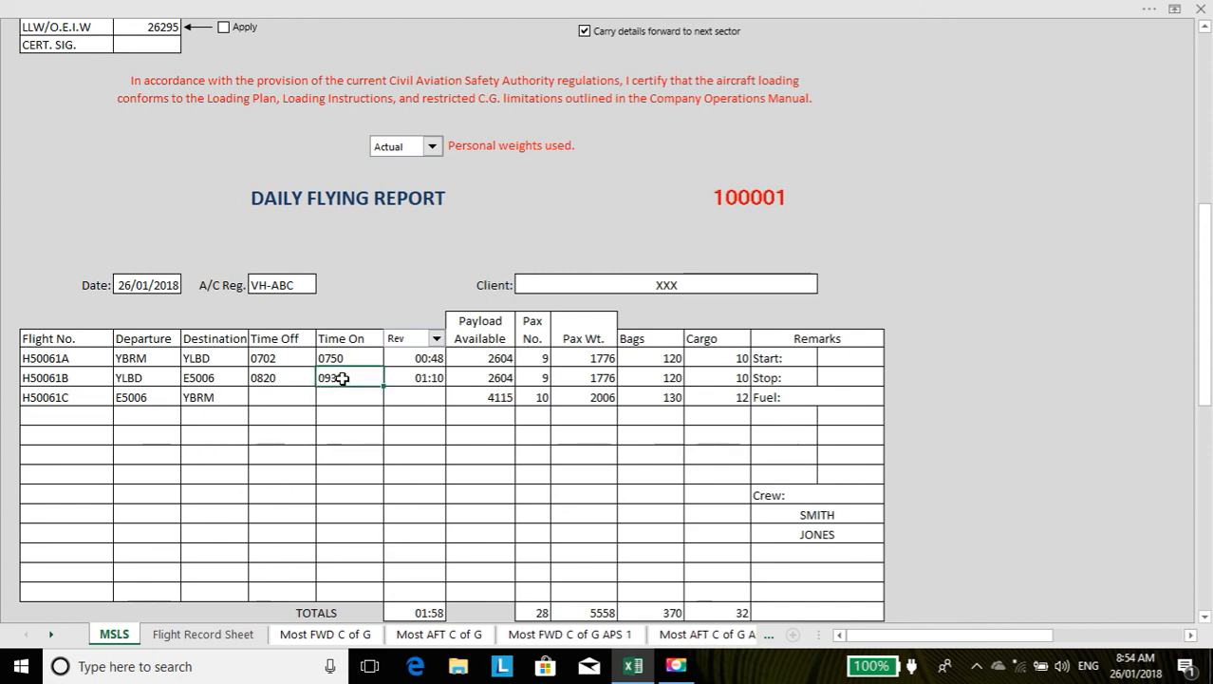
text(0810)
key(Return)
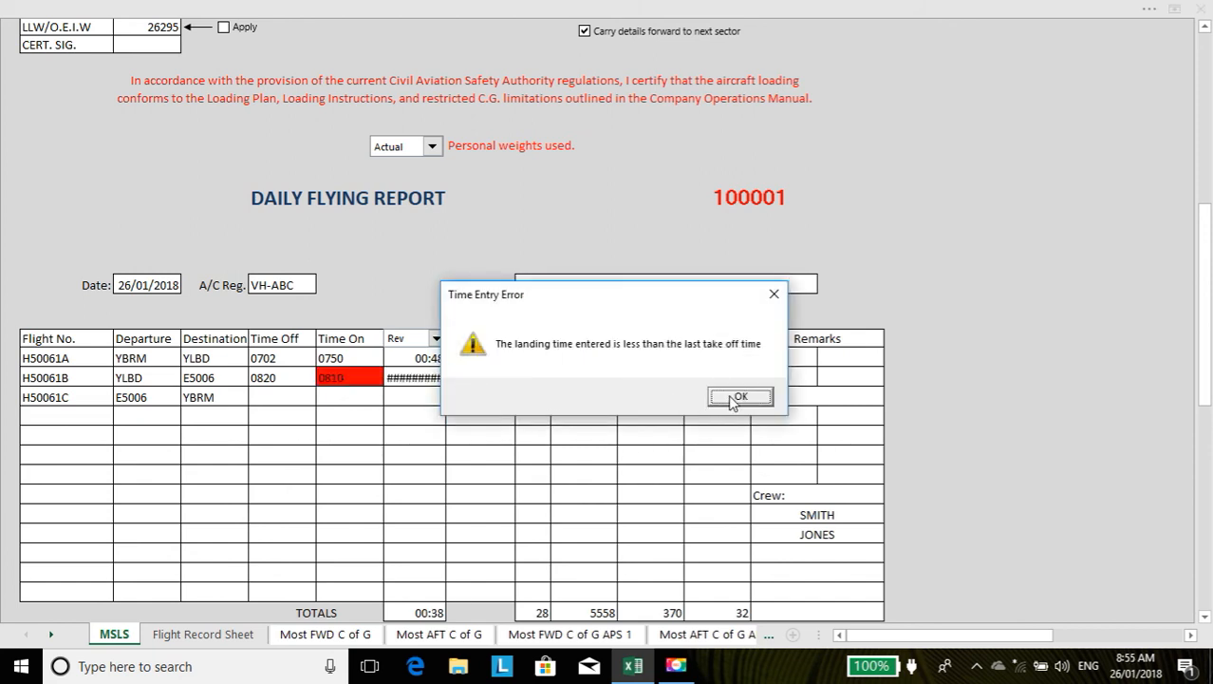
click(731, 396)
Set the Time On of the YLBD to E5006 flight to 0940.
click(343, 377)
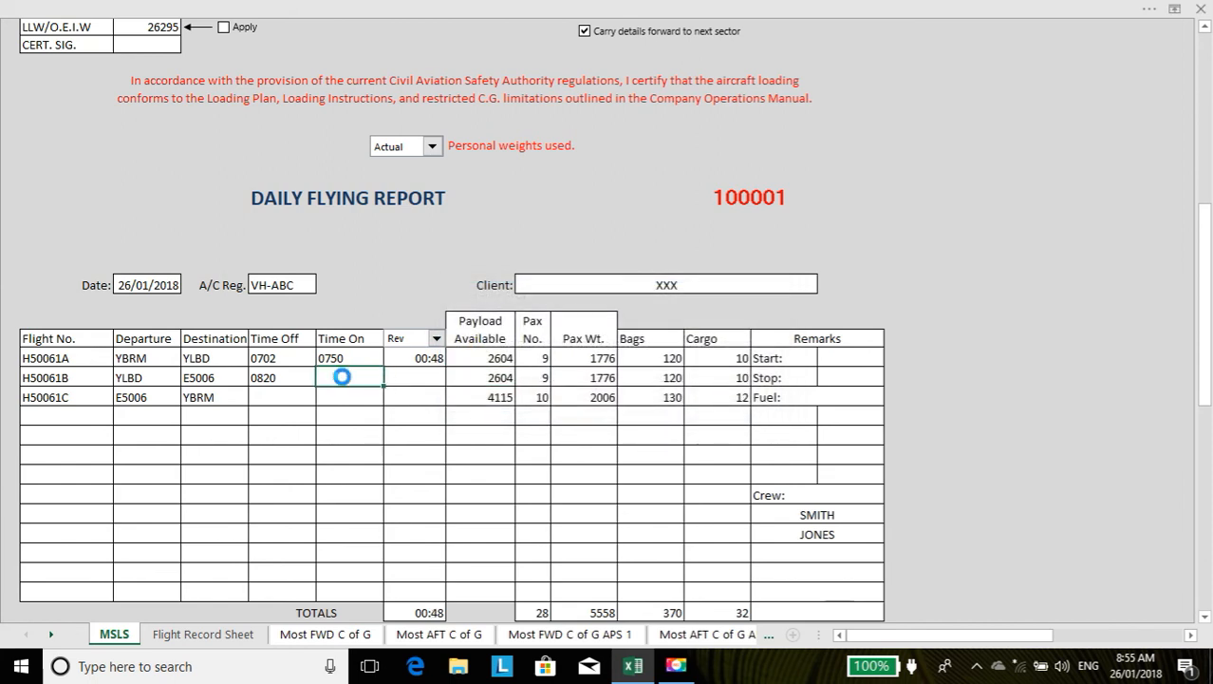
text(0940)
key(Return)
Enter Time Off 1010 and Time On 1155 for the E5006 to YBRM flight.
click(291, 396)
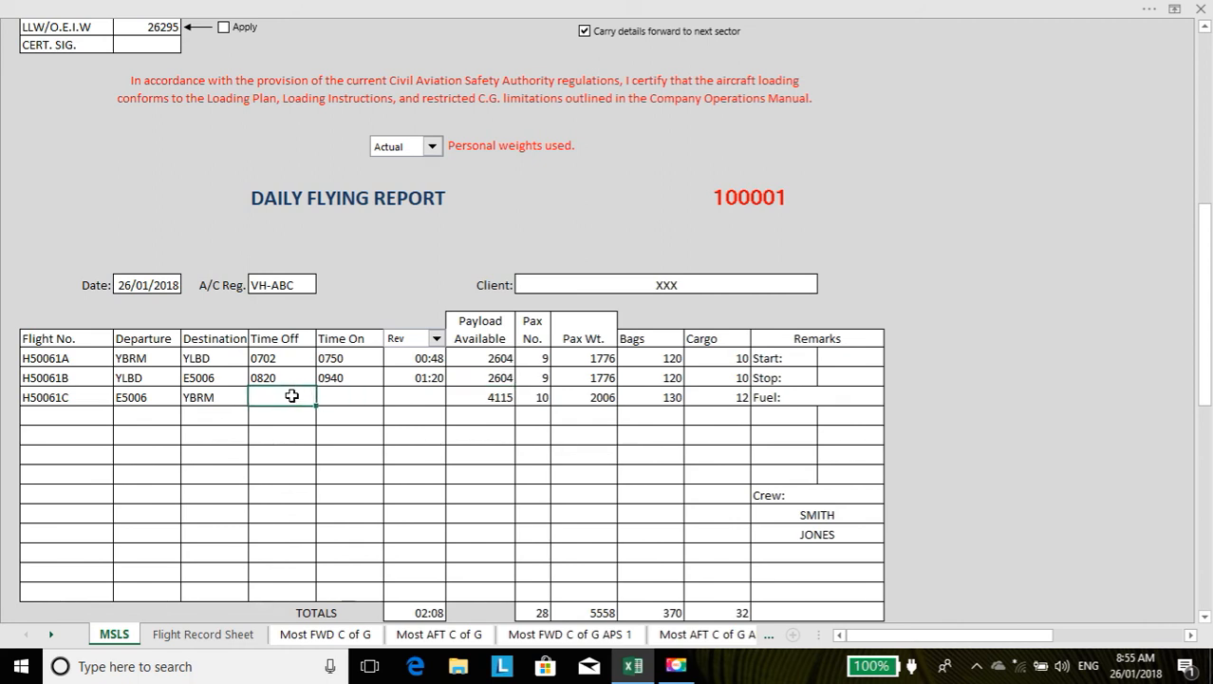
text(1010)
key(Tab)
text(12)
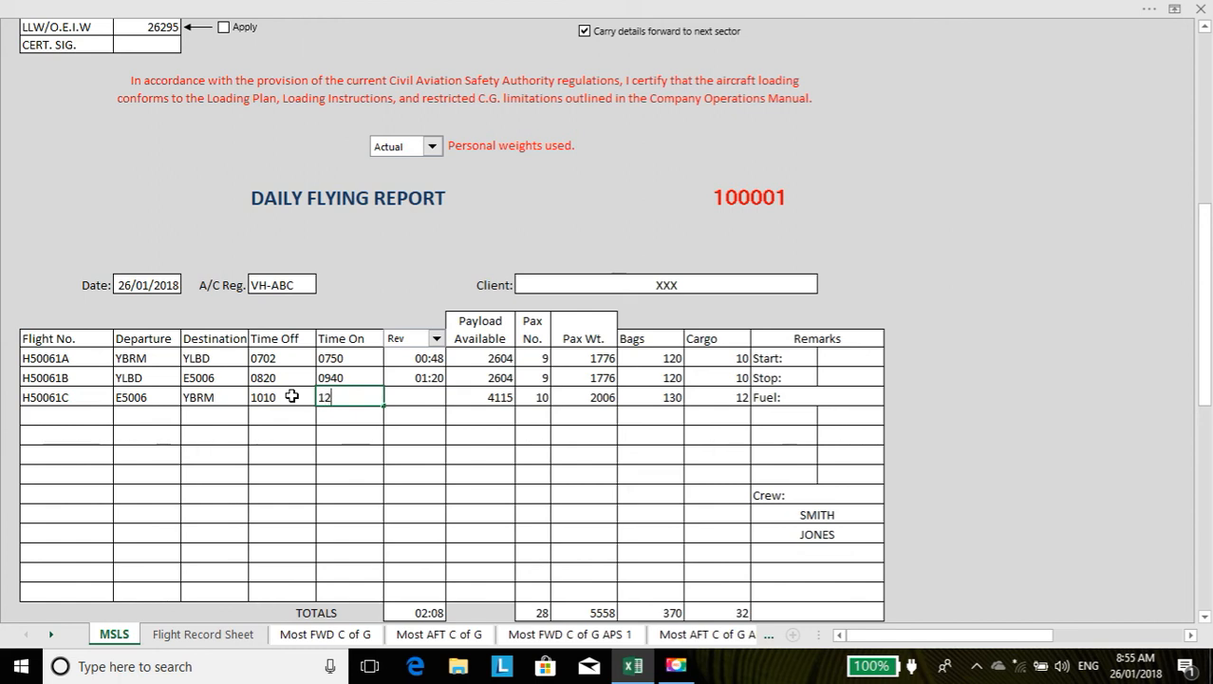
key(BackSpace)
text(155)
key(Tab)
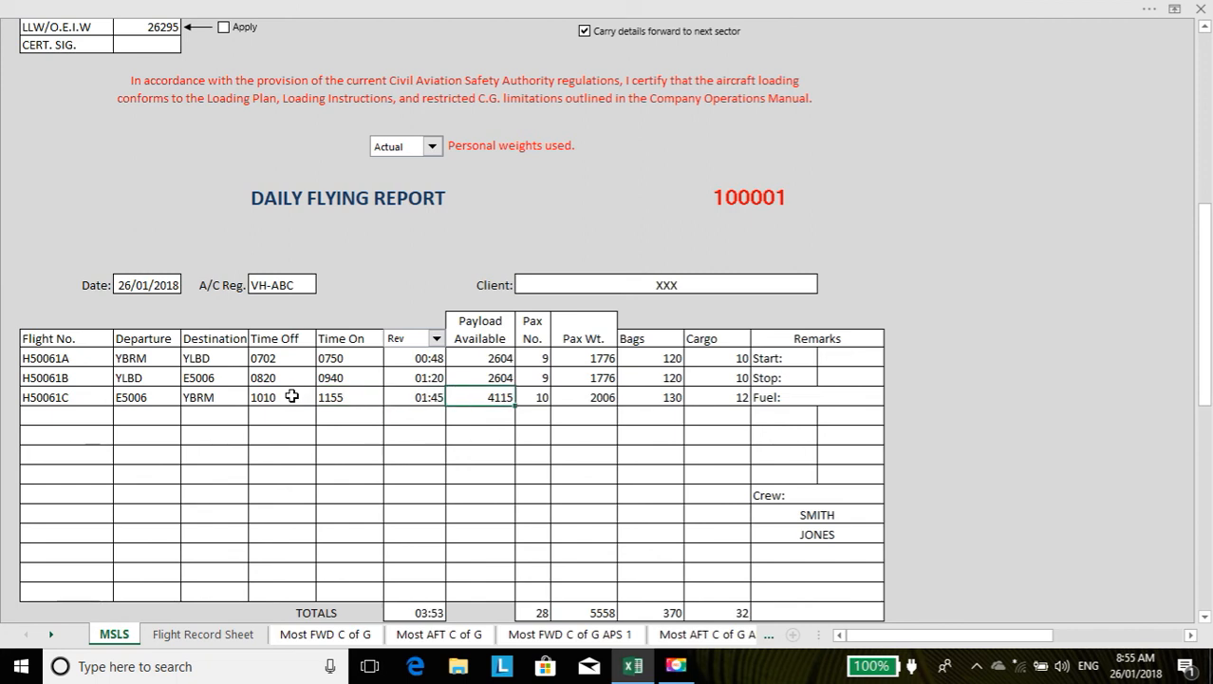
Record a start time of 0645 and a stop time of 1215 in the Daily Flying Report's remarks.
click(847, 357)
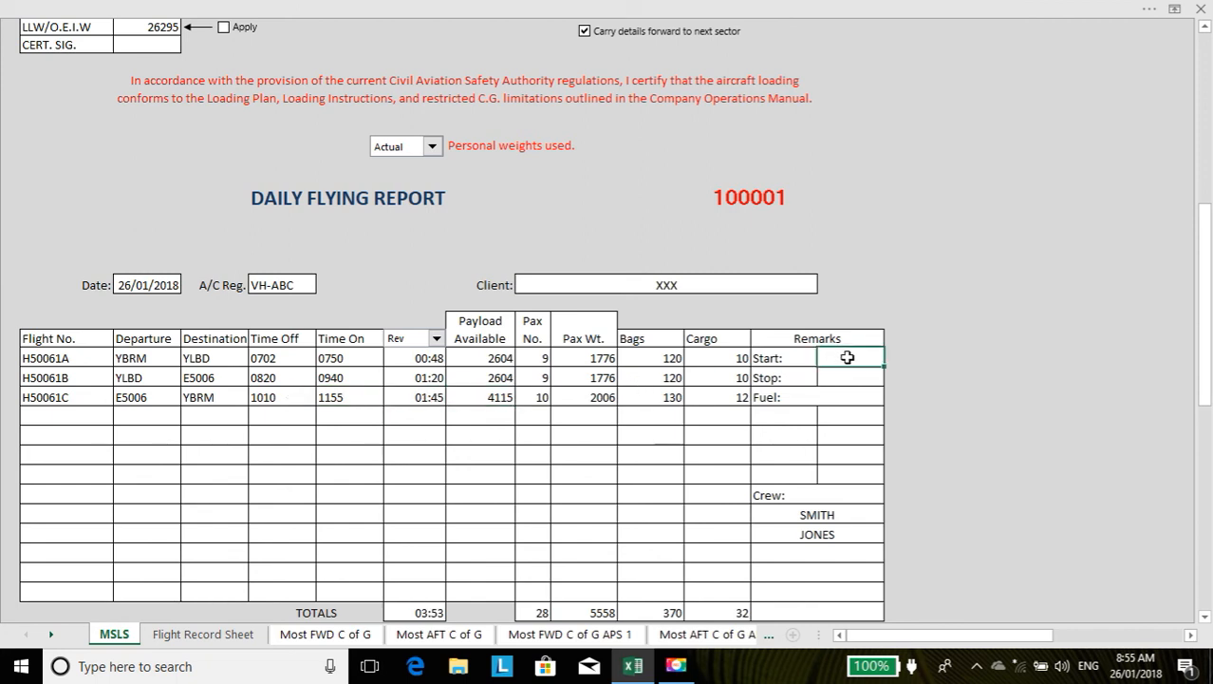
text(0645)
key(Return)
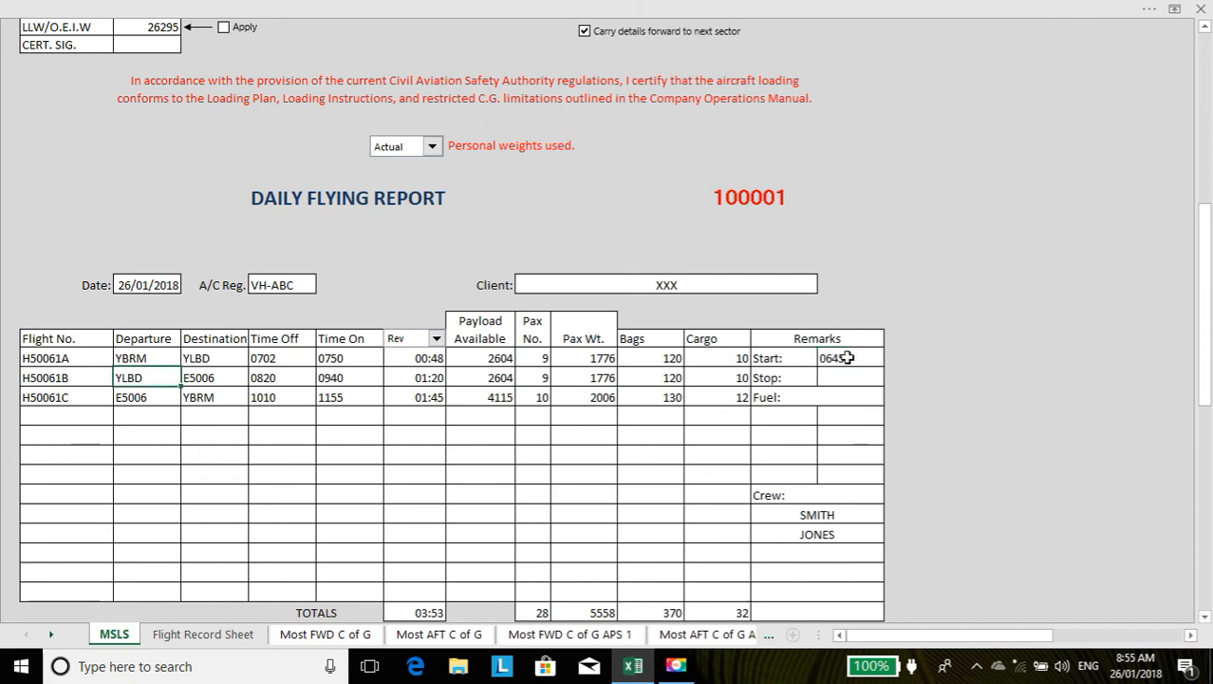
click(841, 377)
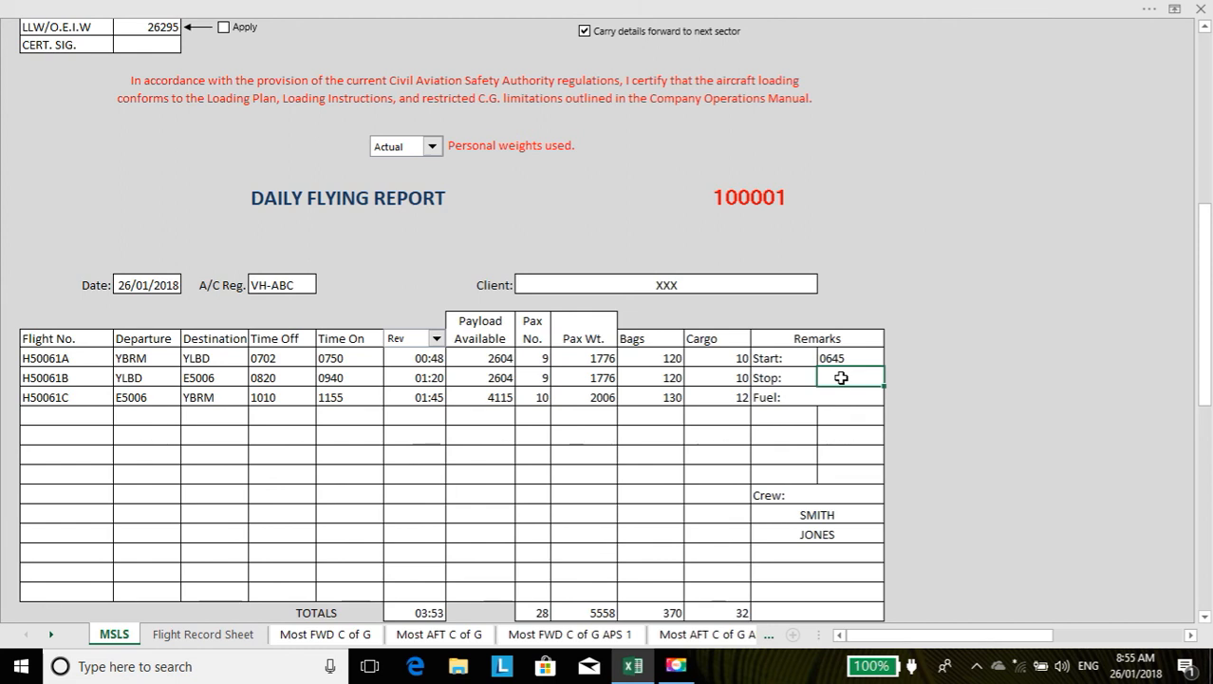
text(1215)
key(Return)
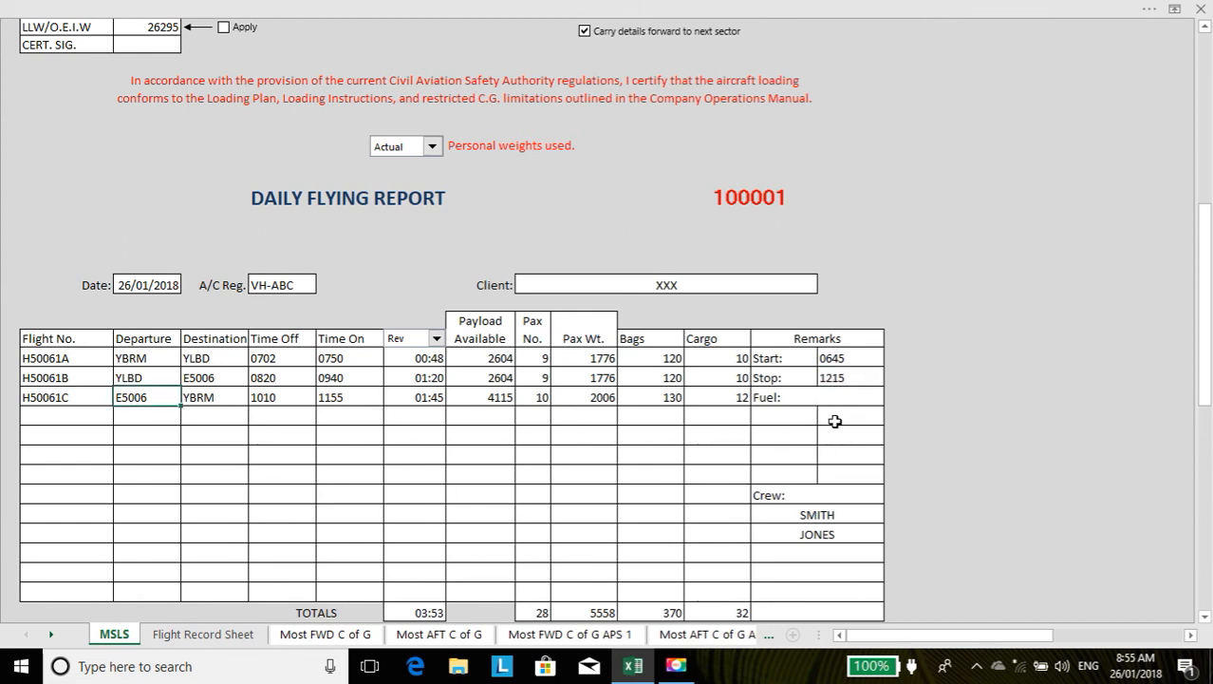
Record fuel of 1400 at YLBD and 700 at E5006 in the Daily Flying Report's remarks.
click(788, 415)
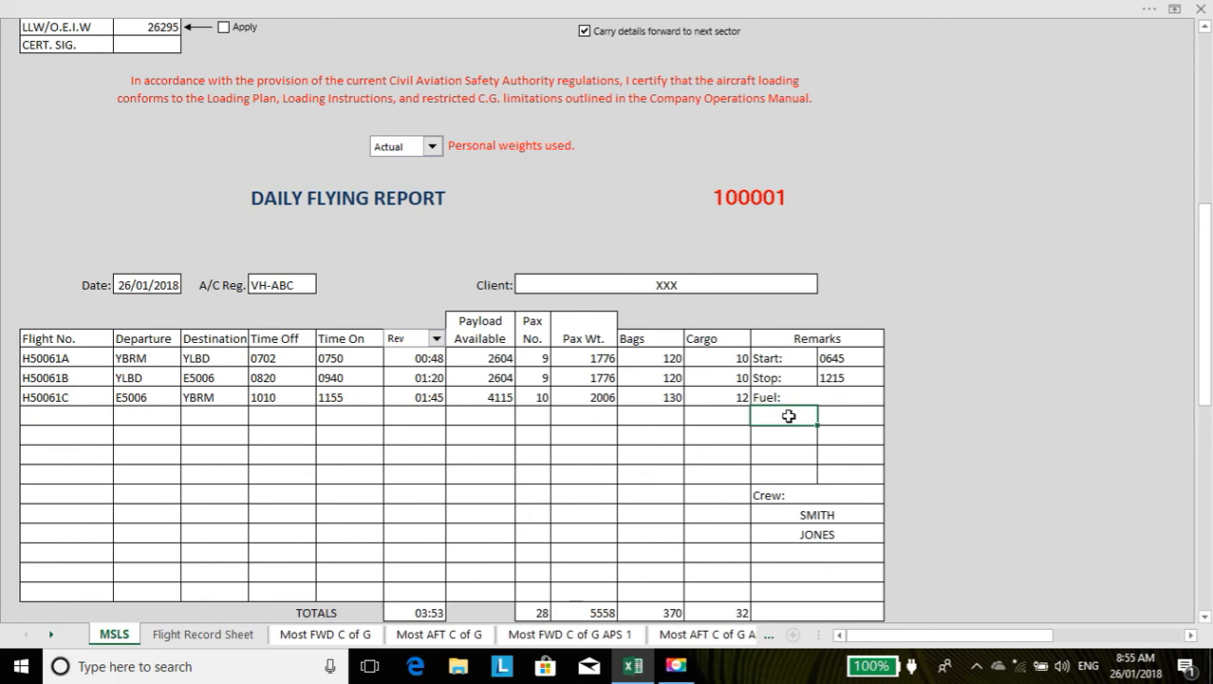
text(YLBD)
key(Tab)
text(1400)
click(771, 436)
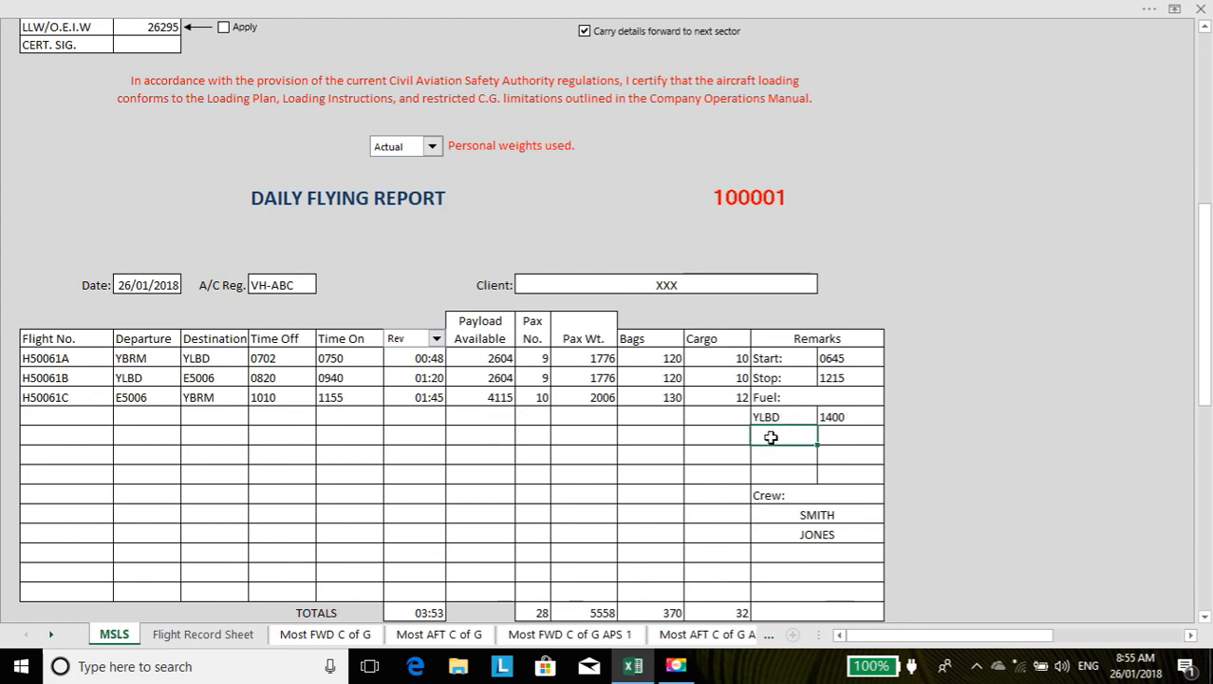
text(E5006)
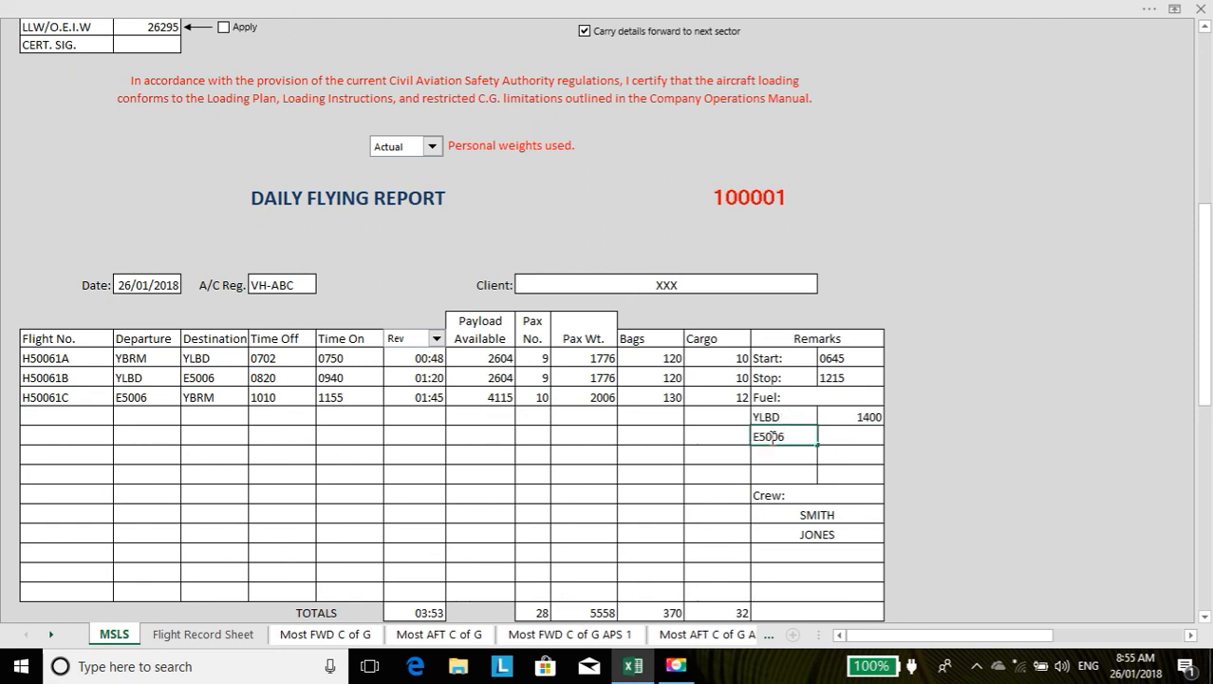
key(Tab)
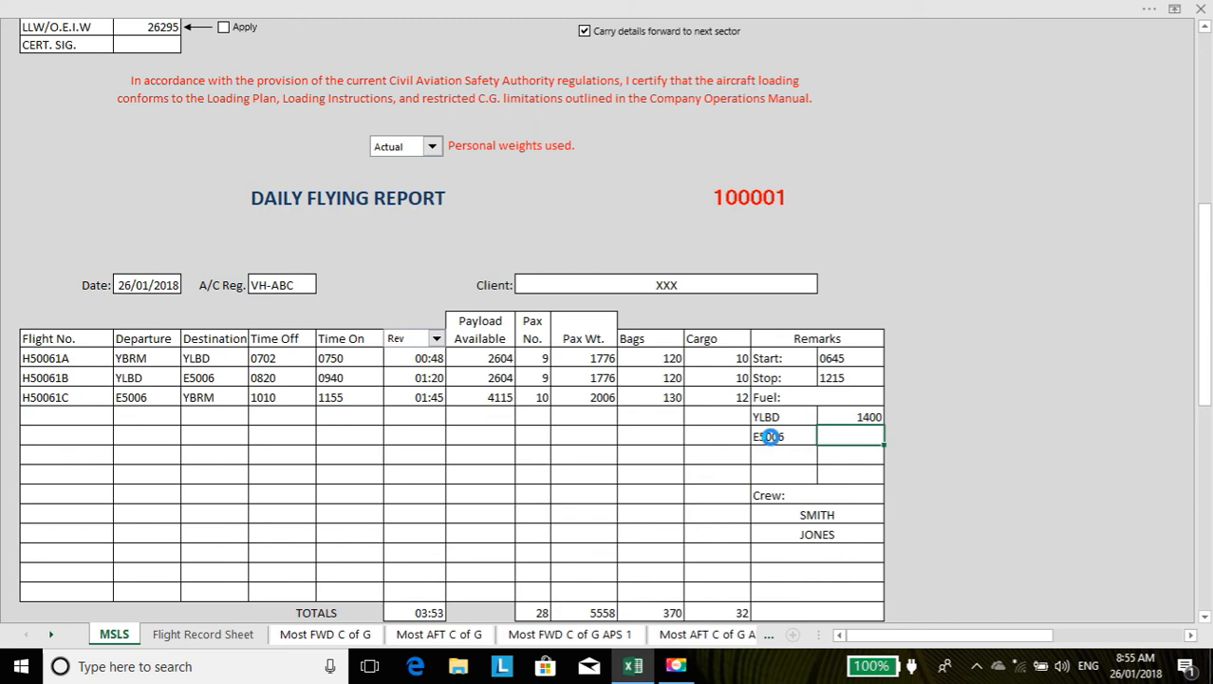
text(700)
key(Return)
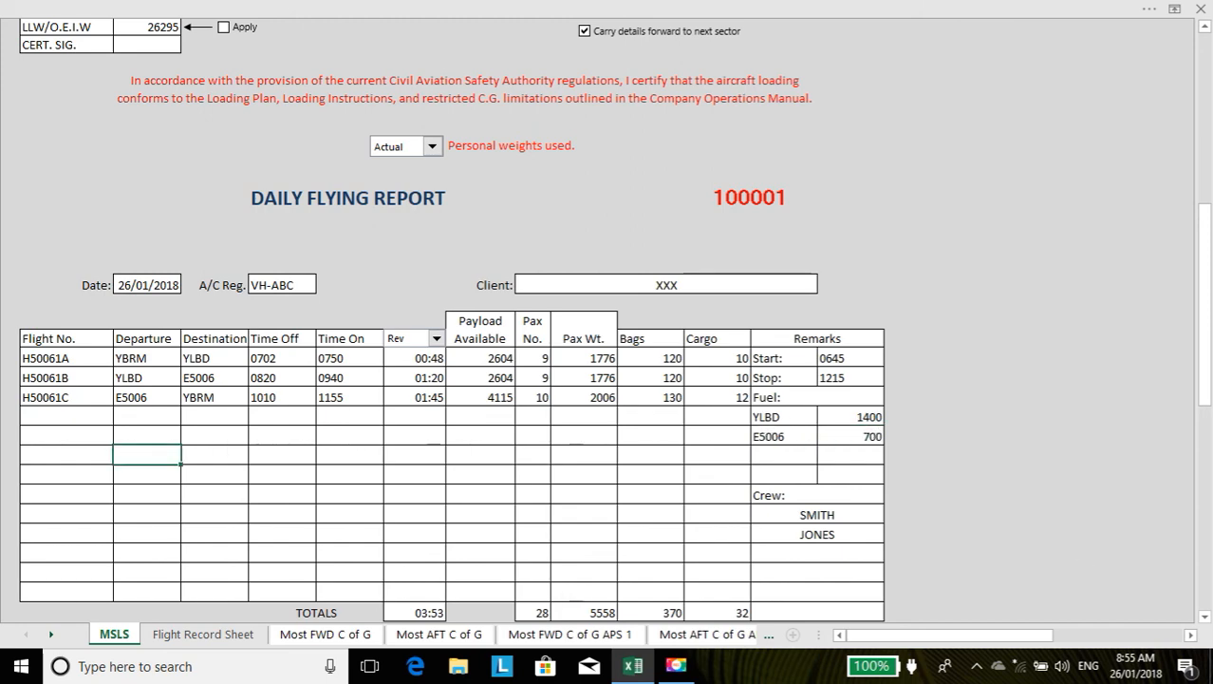
Save and exit the completed load sheet 100001, and close the empty Excel window.
click(1205, 618)
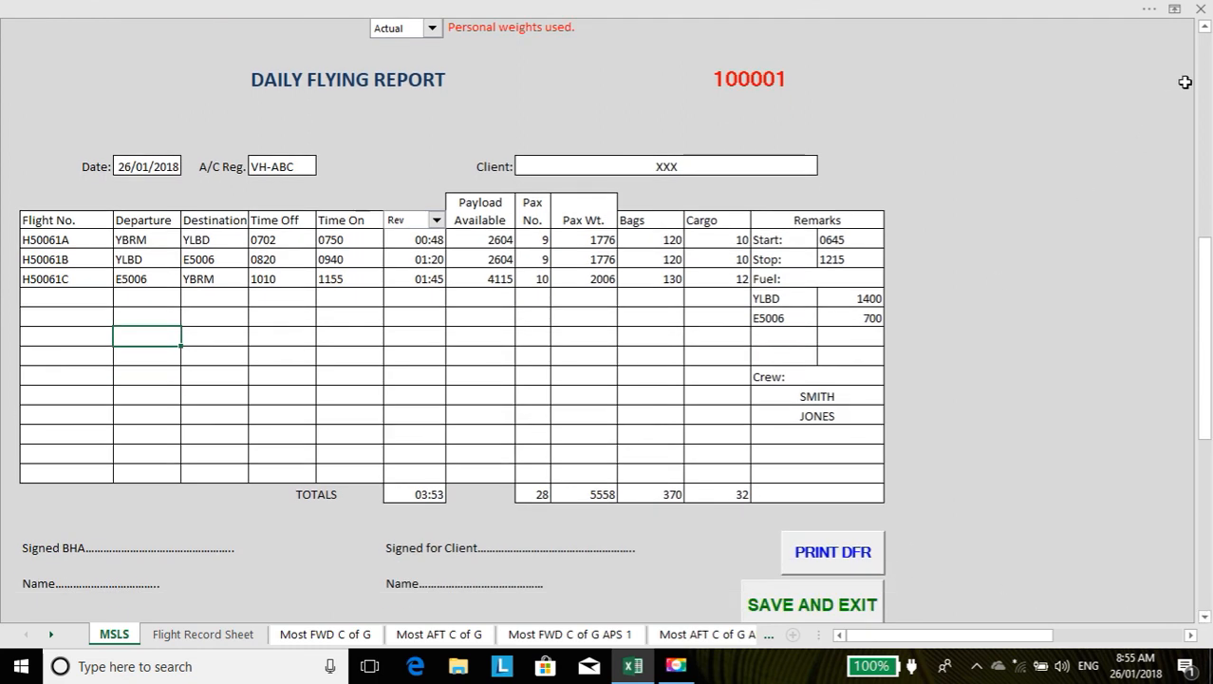
click(1206, 50)
click(1206, 48)
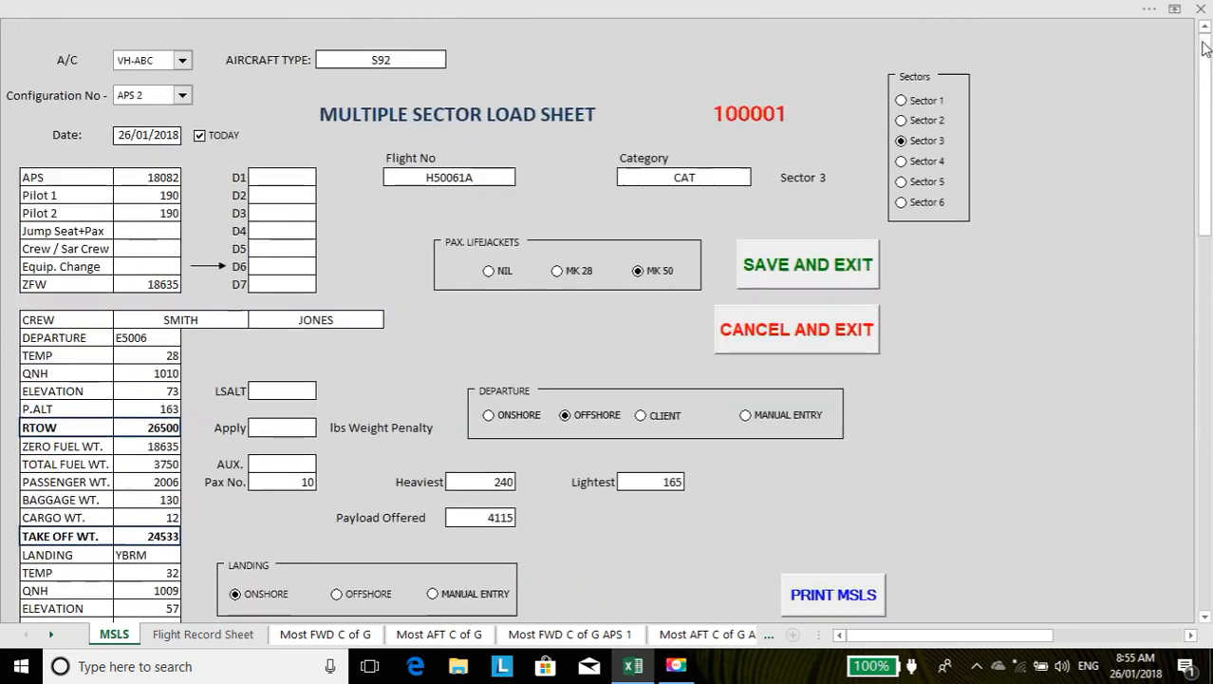
click(1206, 49)
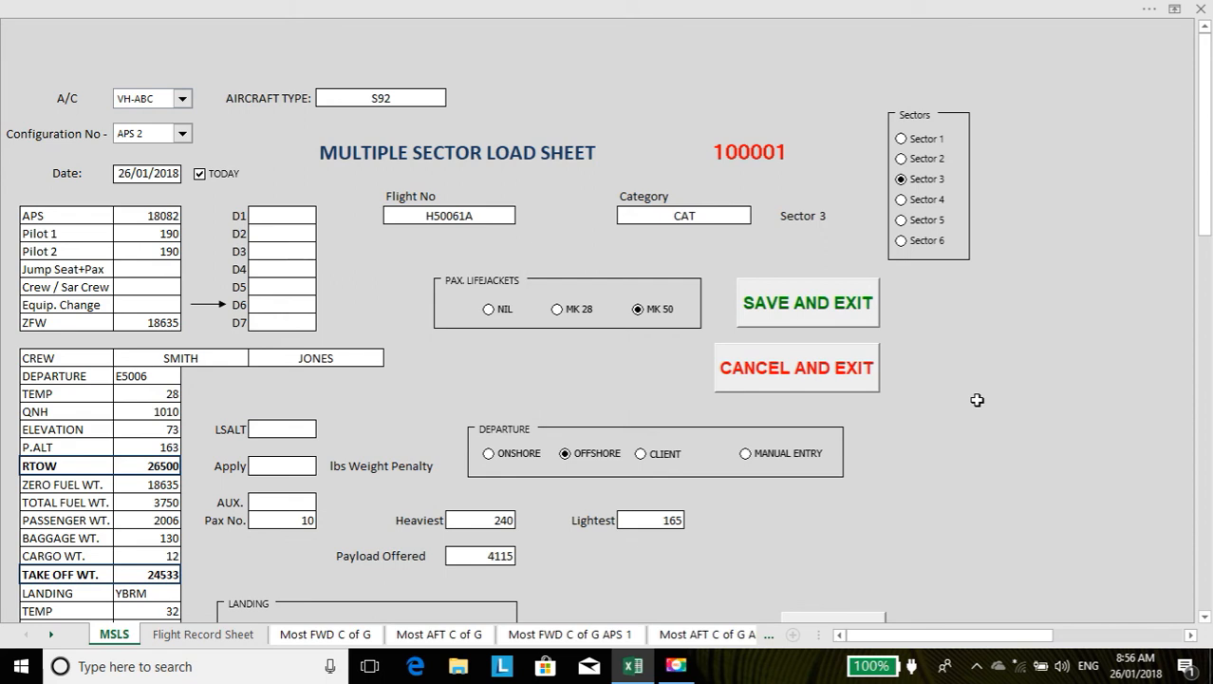
click(791, 304)
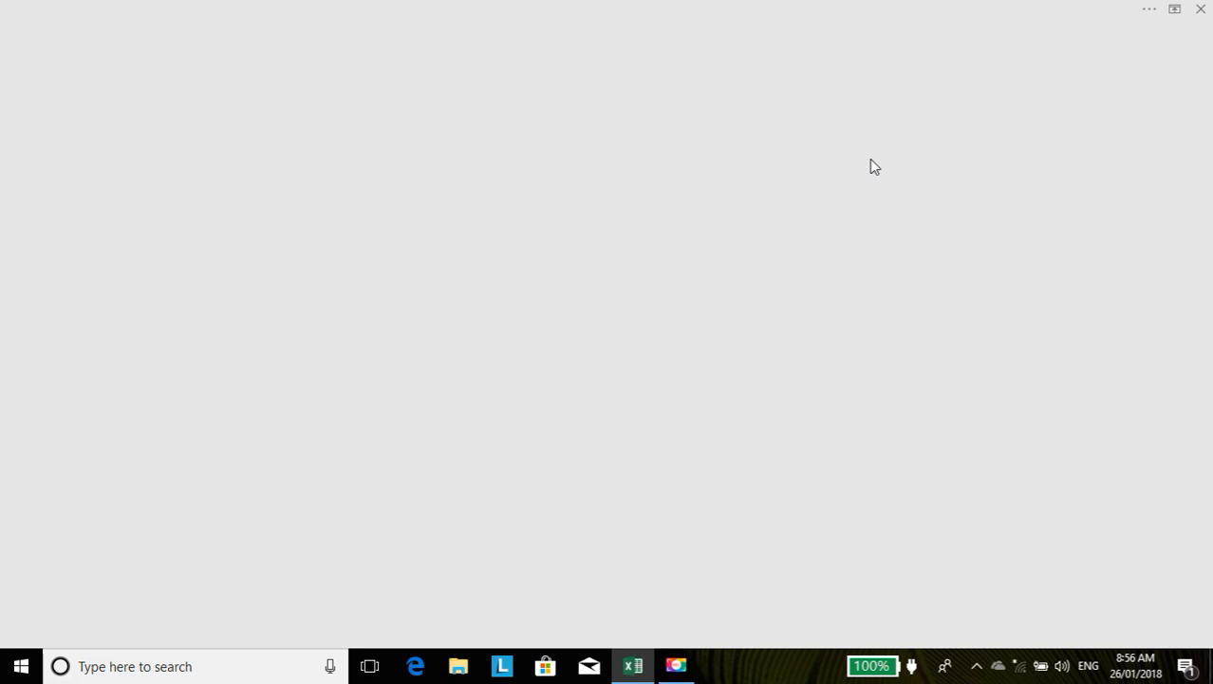
click(1201, 11)
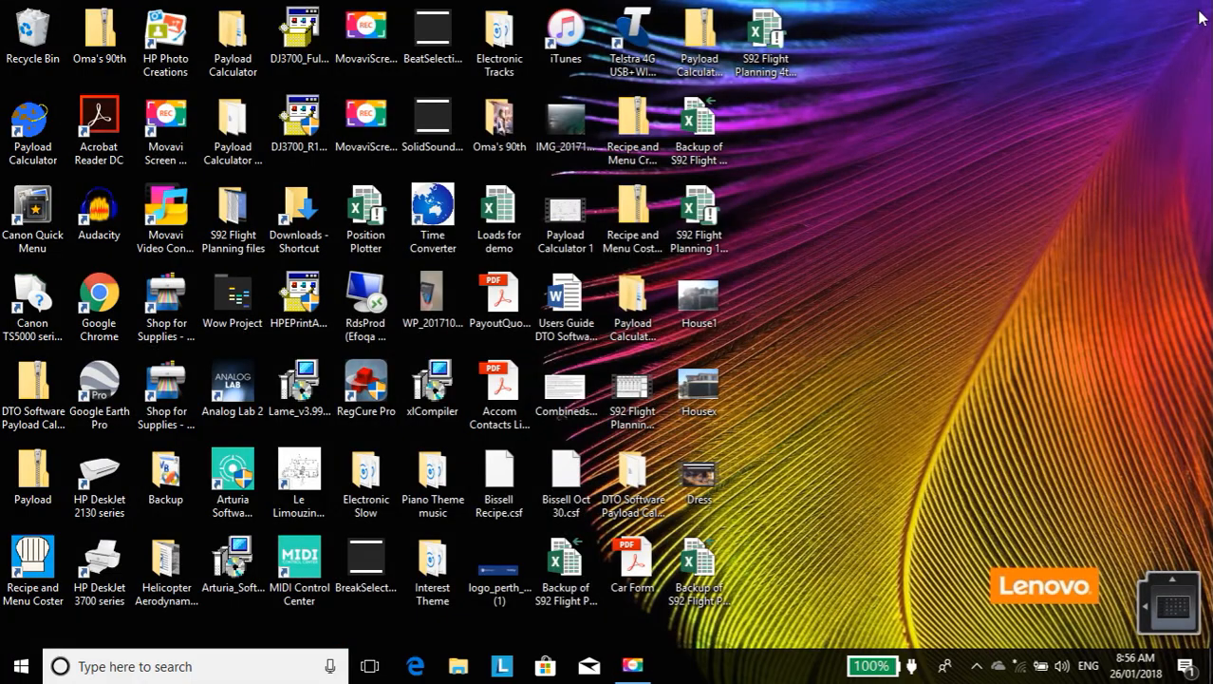
Open the saved workbook H50061A VH-ABC 100001 from C:\Users\Public in File Explorer.
click(459, 667)
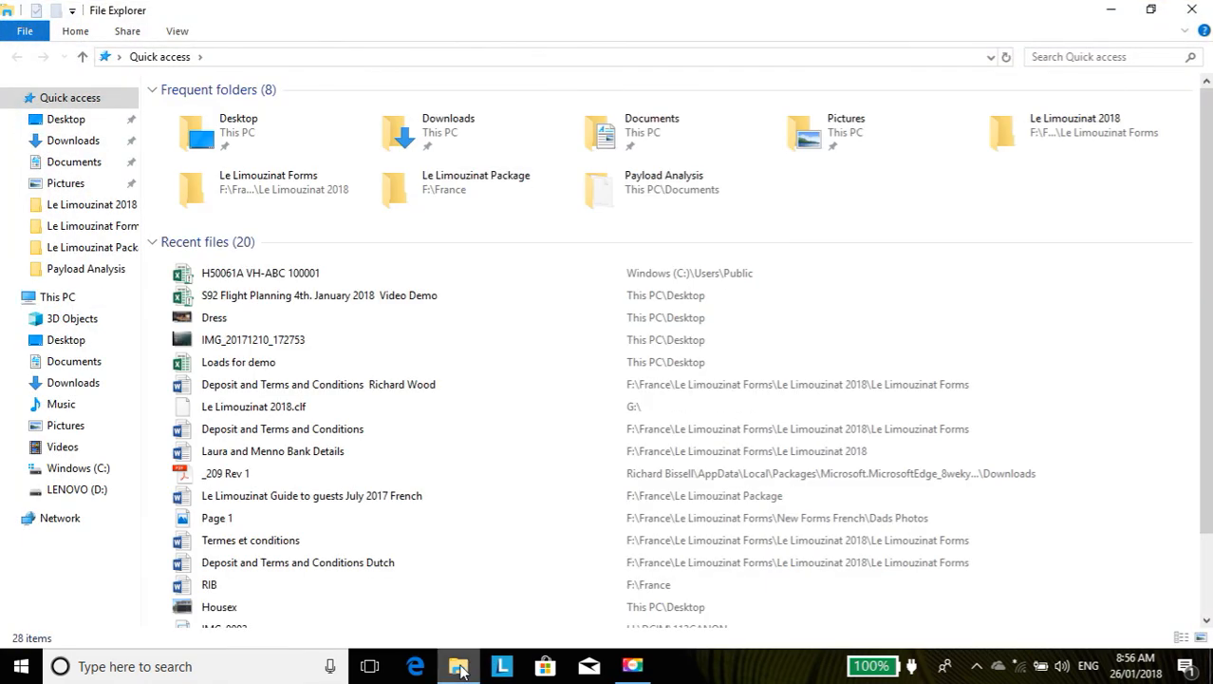
click(95, 468)
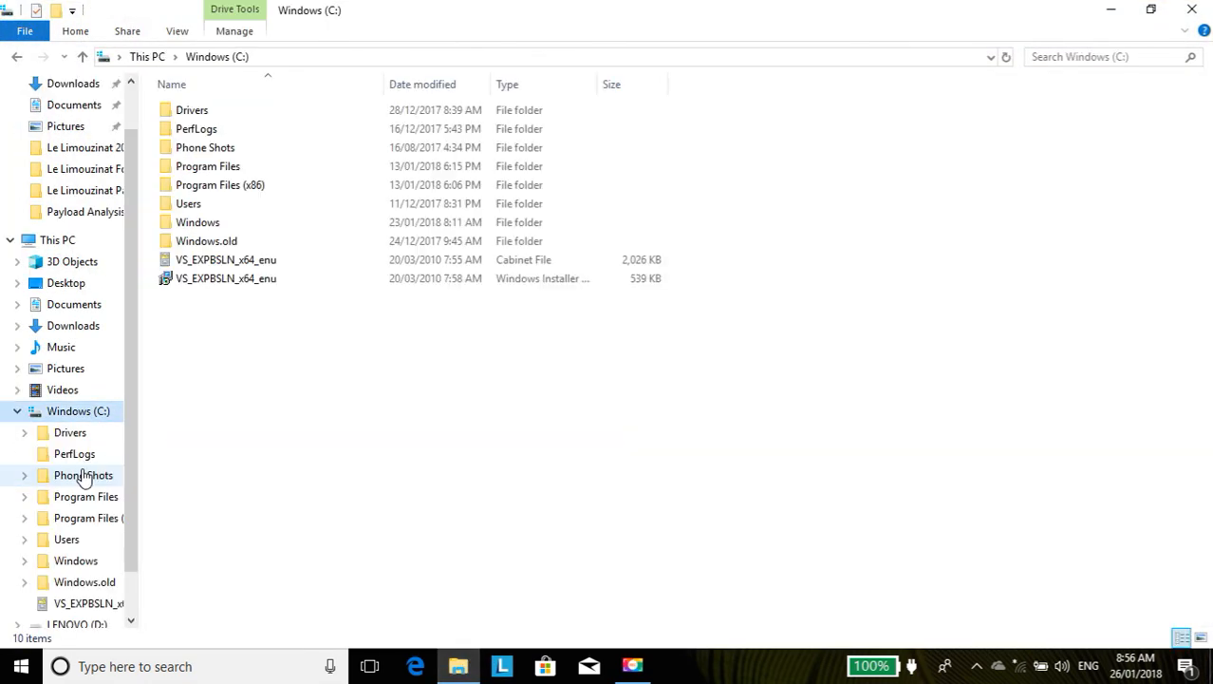
double_click(190, 207)
double_click(210, 133)
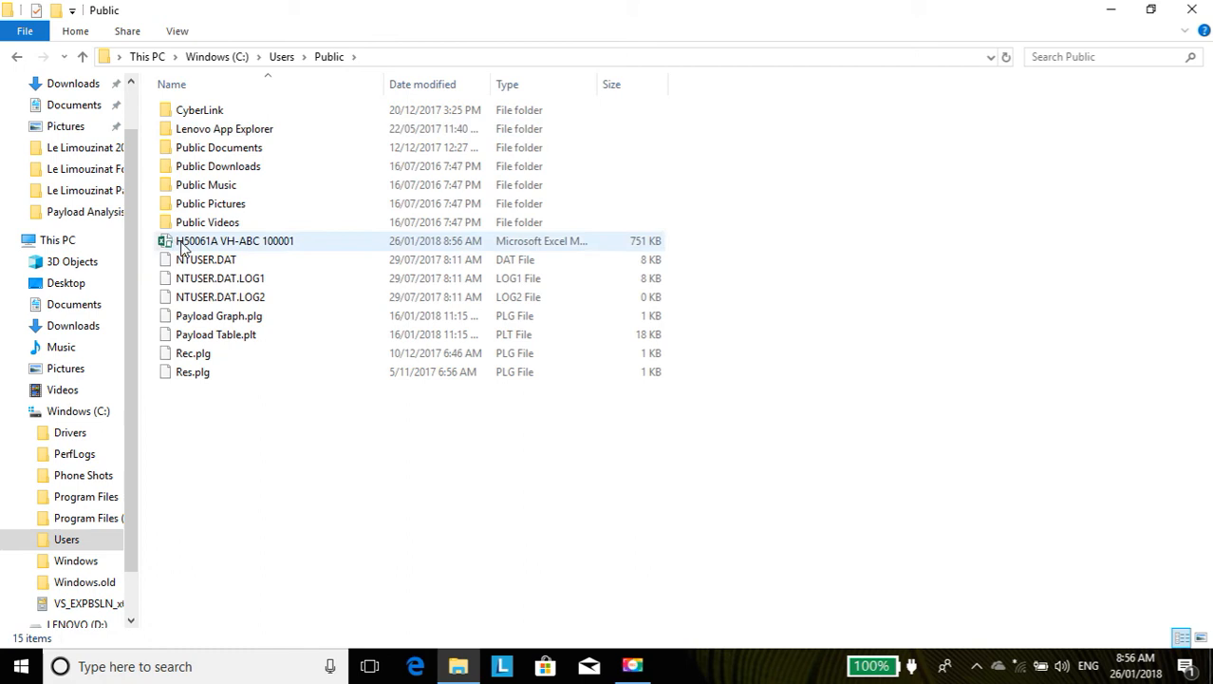
double_click(294, 243)
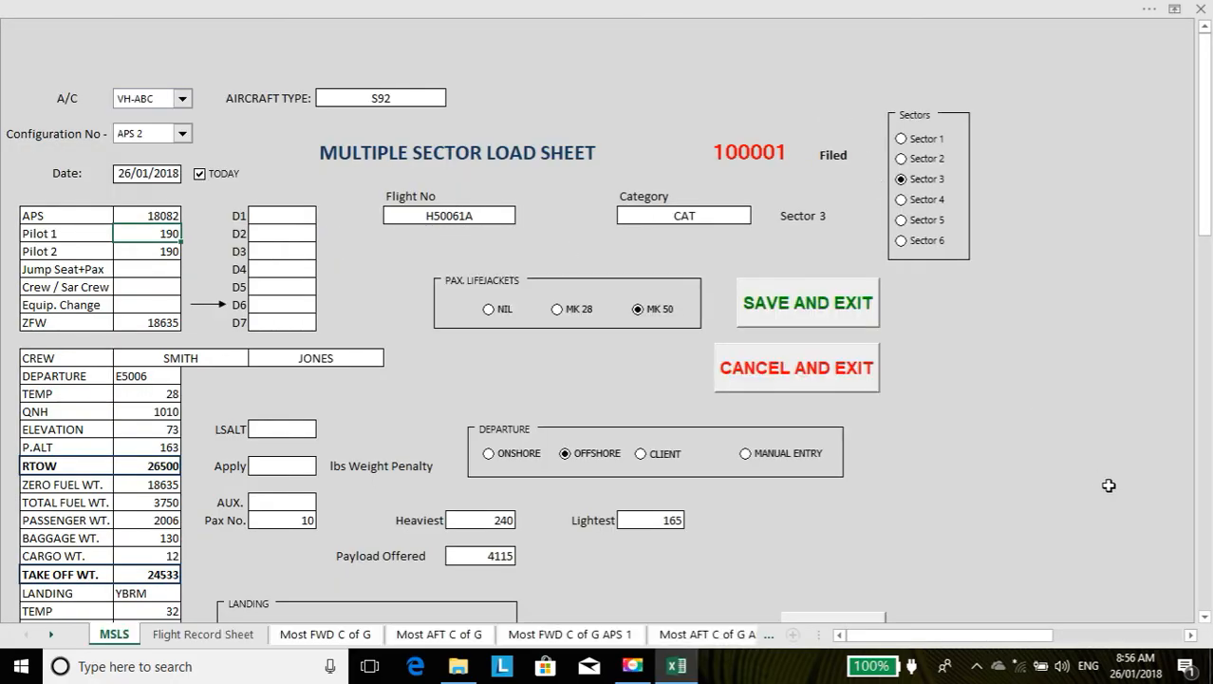
Check the Daily Flying Report in the filed load sheet, then save and exit it, closing Excel and File Explorer.
scroll(1208, 600, down, 10)
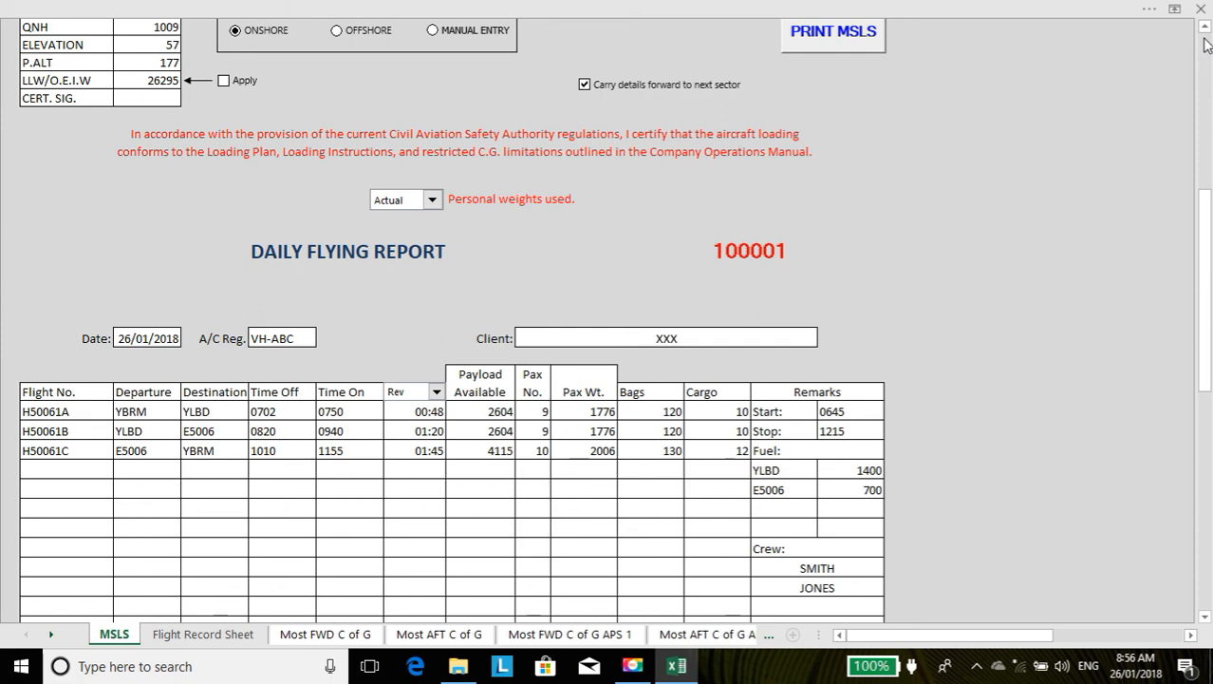
click(1207, 45)
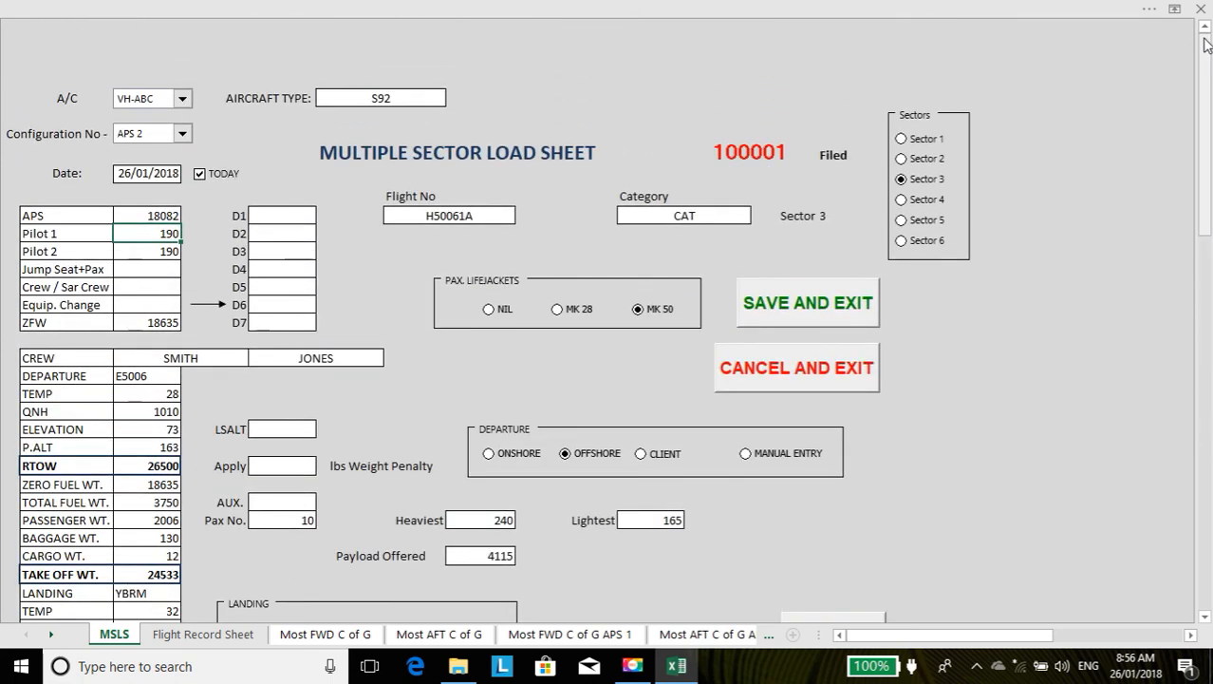
click(802, 297)
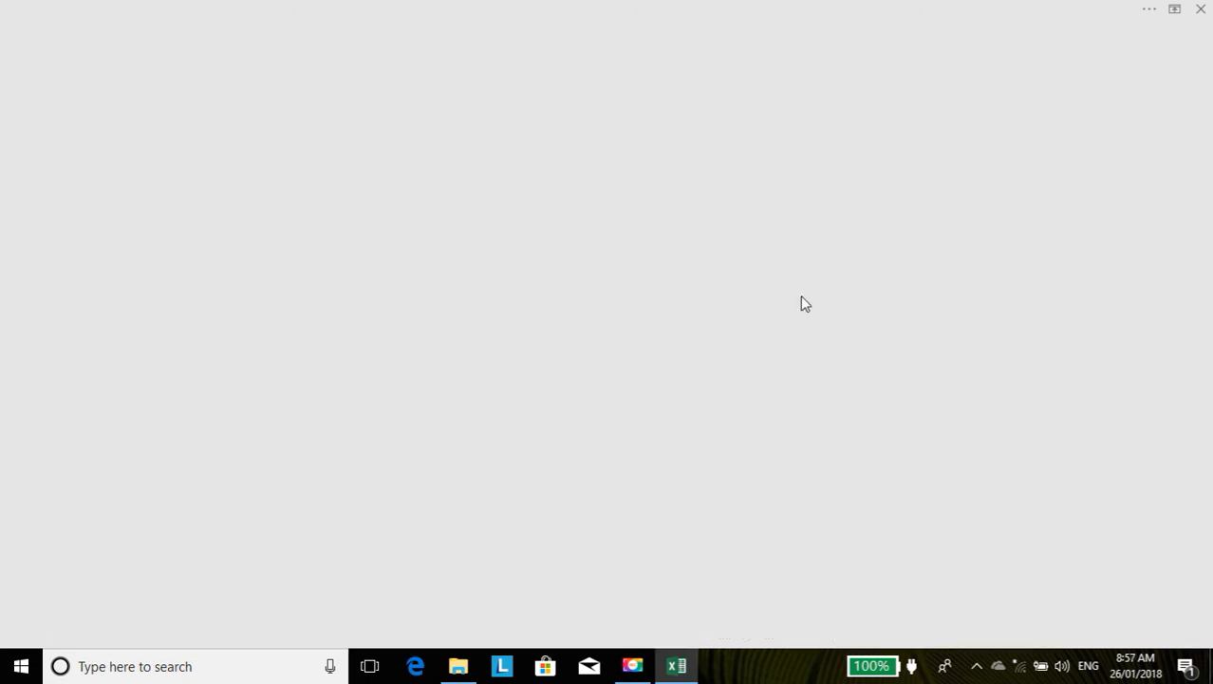
click(1201, 11)
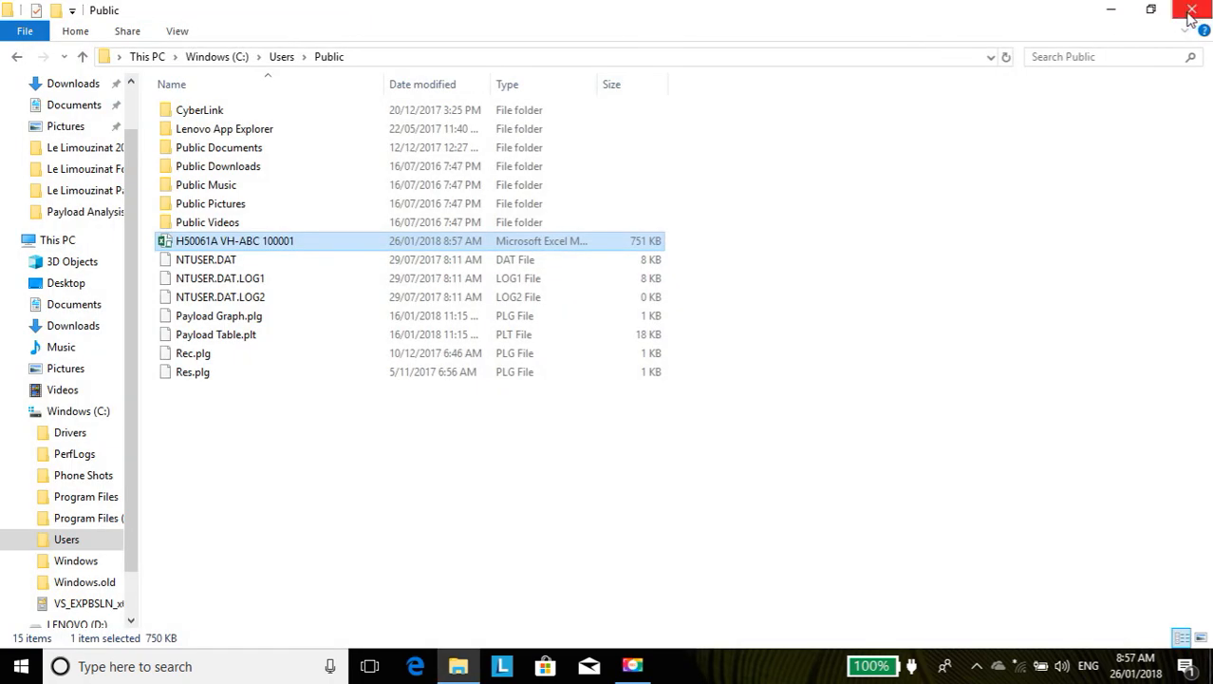
click(1193, 11)
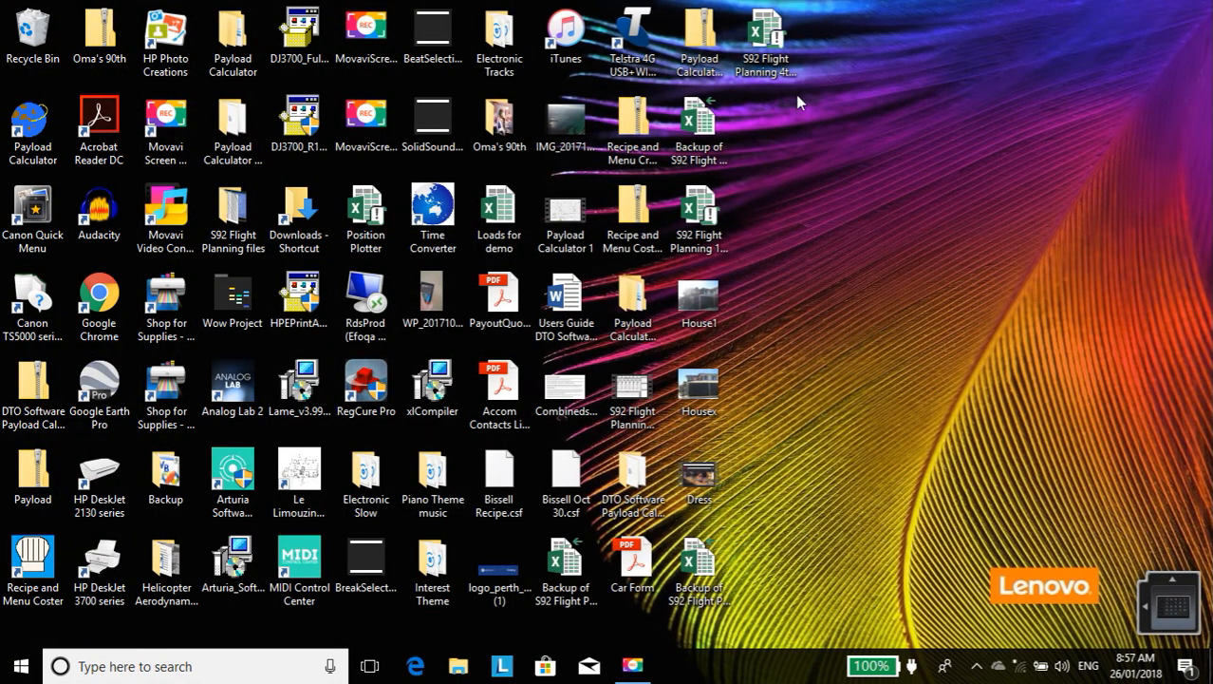
Open the S92 Flight Planning 4th. January 2018 Video Demo workbook and enter both crew surnames and departure YBRM on the blank load sheet.
click(760, 36)
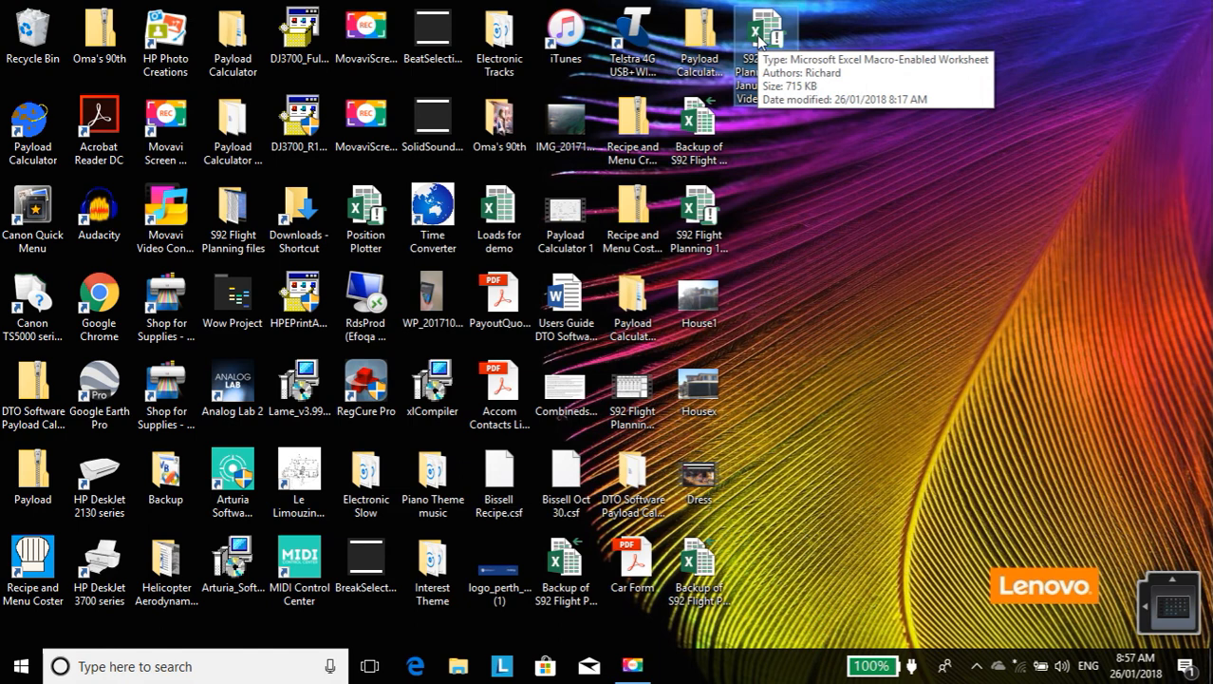
double_click(762, 44)
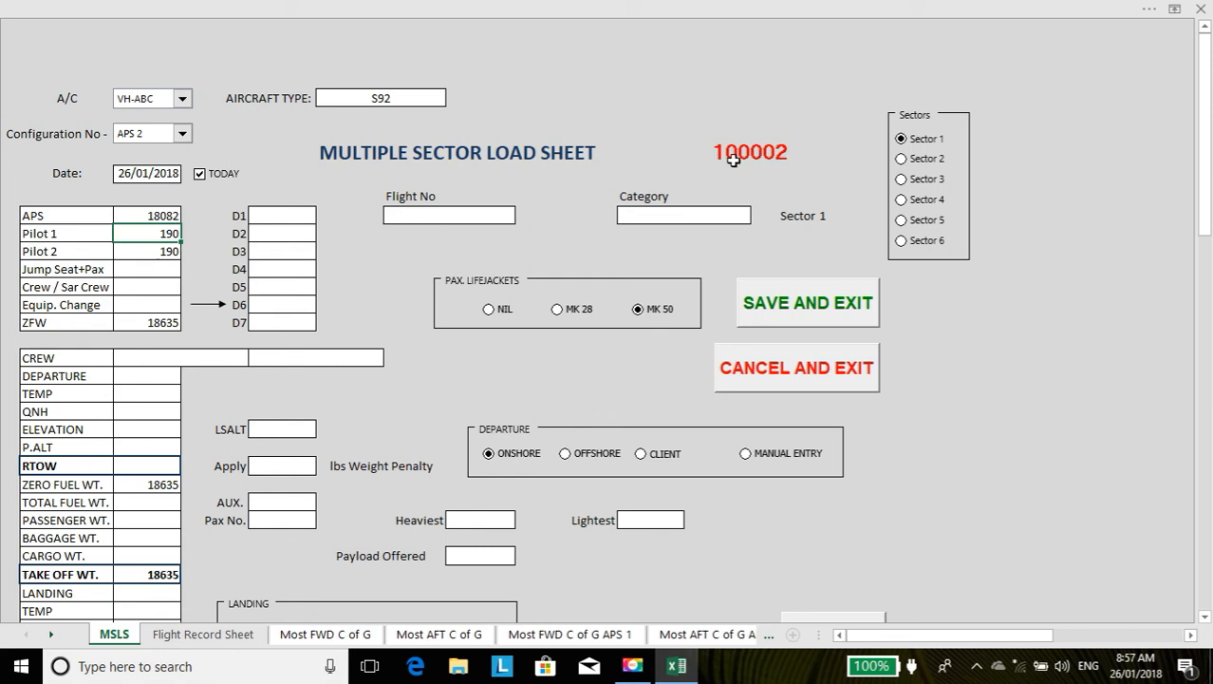
click(177, 358)
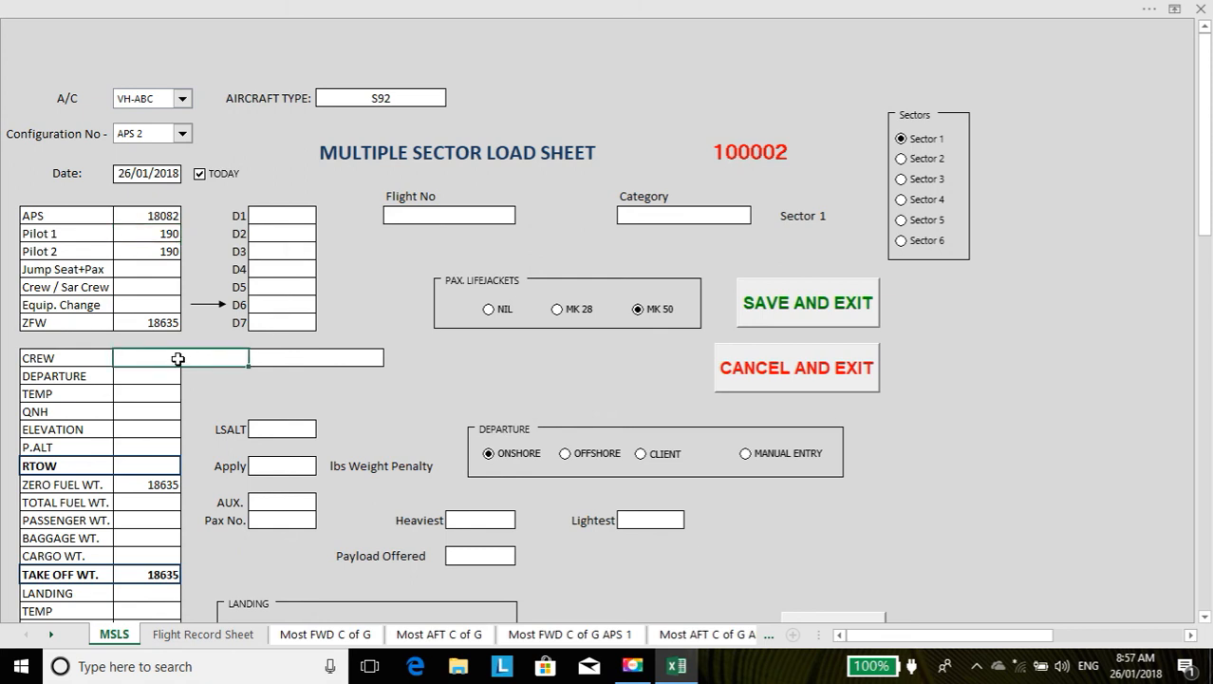
text(SMITH)
key(Tab)
text(JONES)
click(155, 379)
text(YBRM)
key(Return)
key(Return)
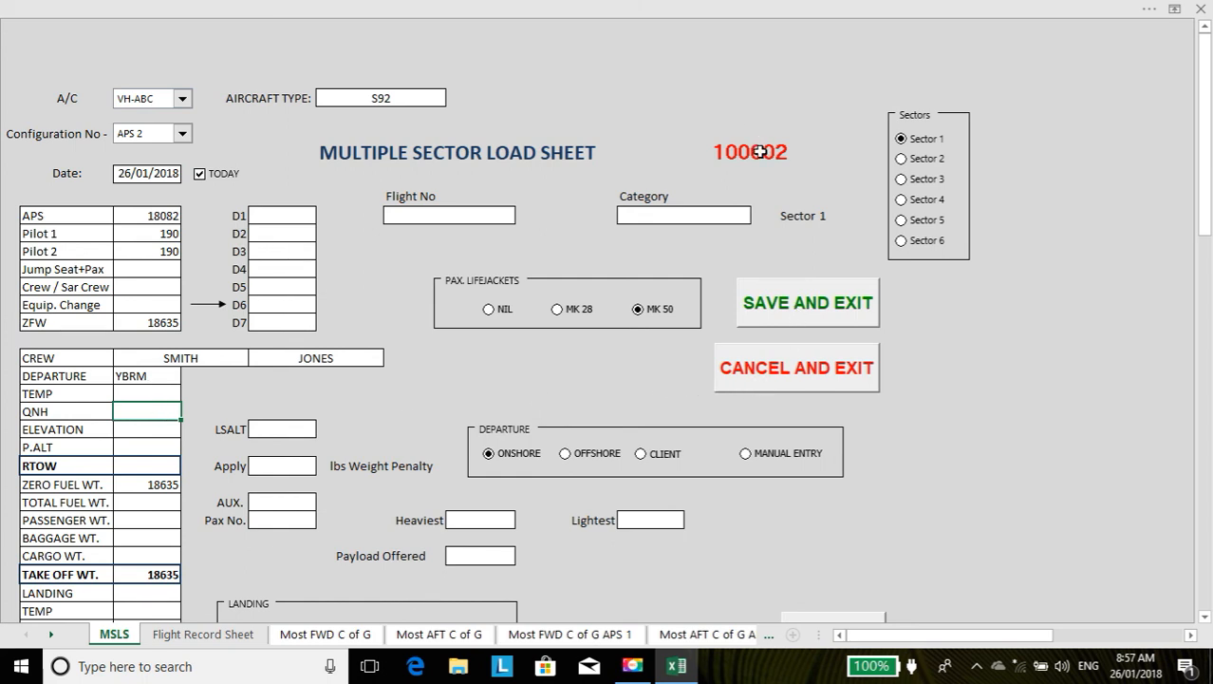
Cancel and exit the load sheet, close Excel, and reopen the S92 Flight Planning Video Demo workbook from the desktop.
click(771, 376)
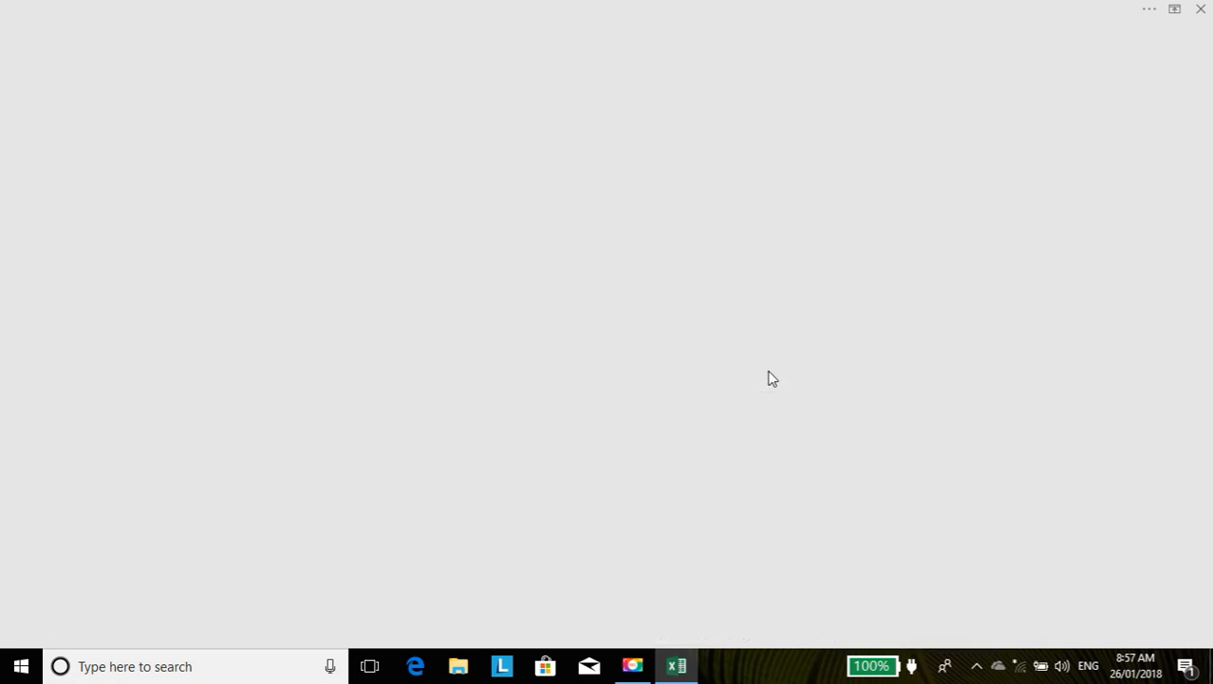
click(1201, 9)
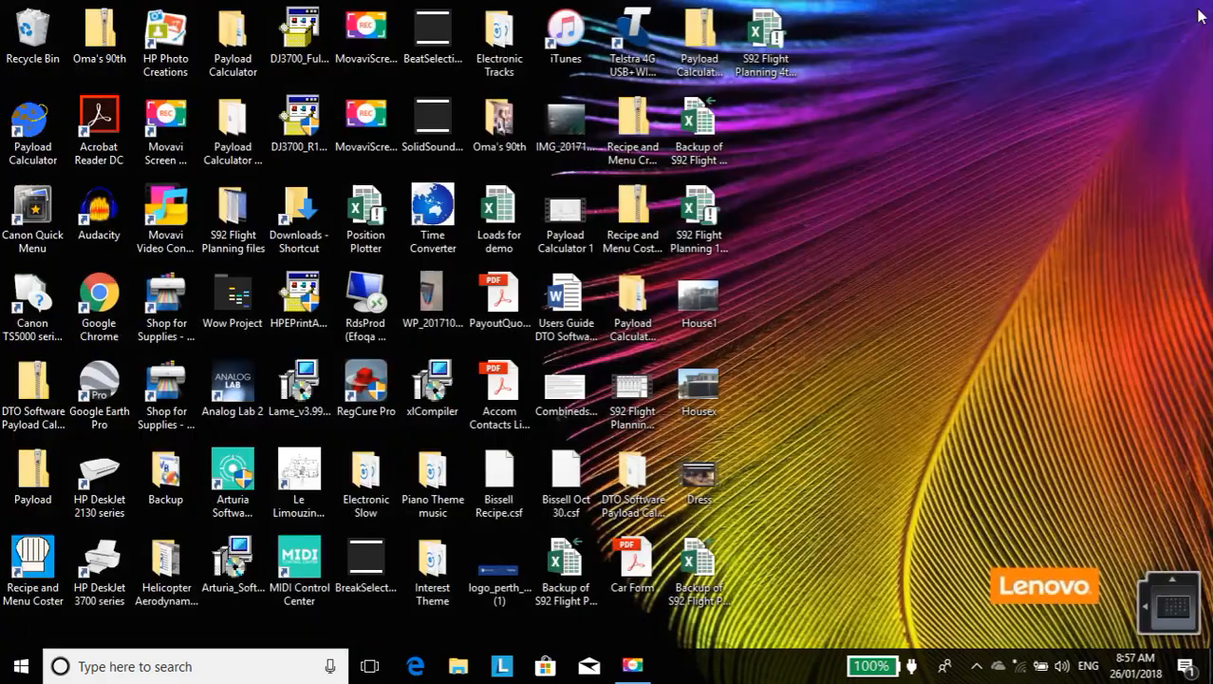
click(771, 52)
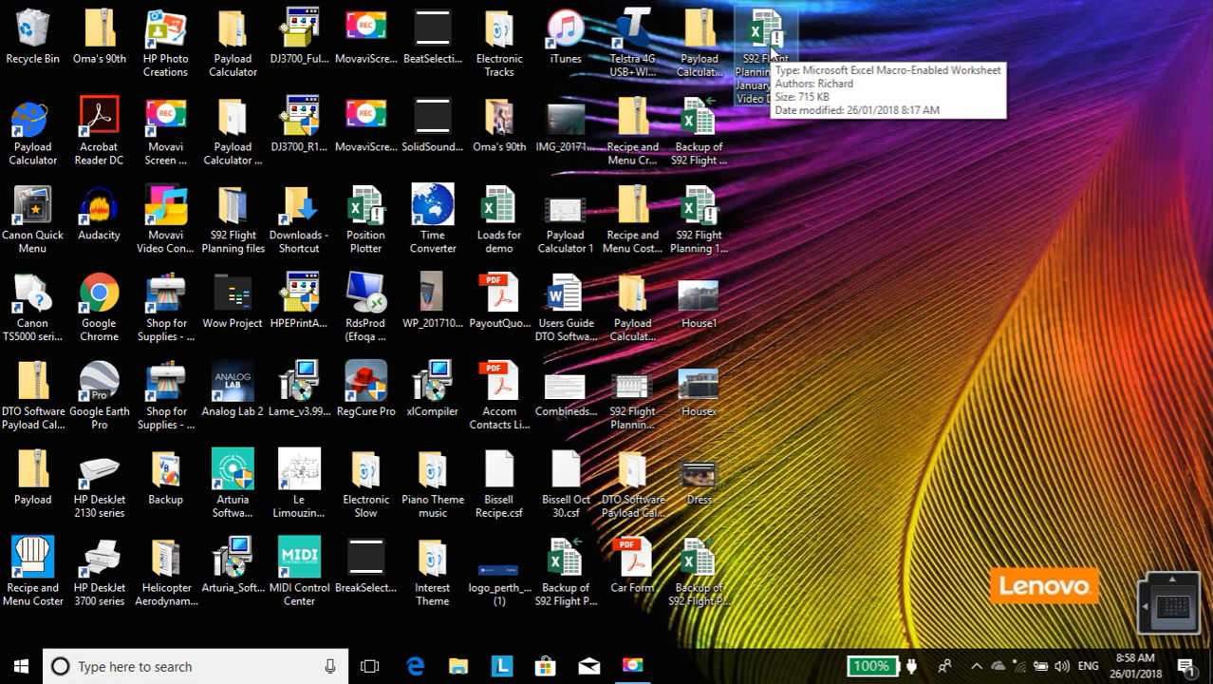
double_click(767, 38)
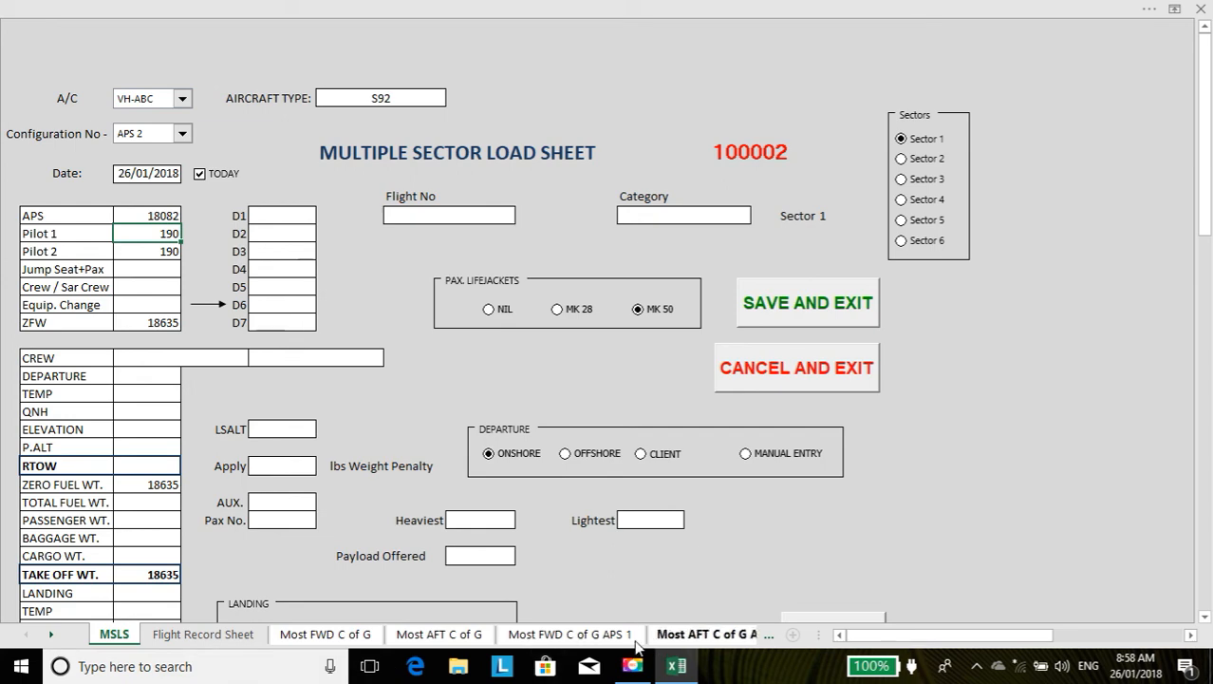
Look over the S92A onshore and offshore inputs on the Performance Calculator sheet, then return to the MSLS sheet.
click(50, 635)
click(51, 635)
click(51, 635)
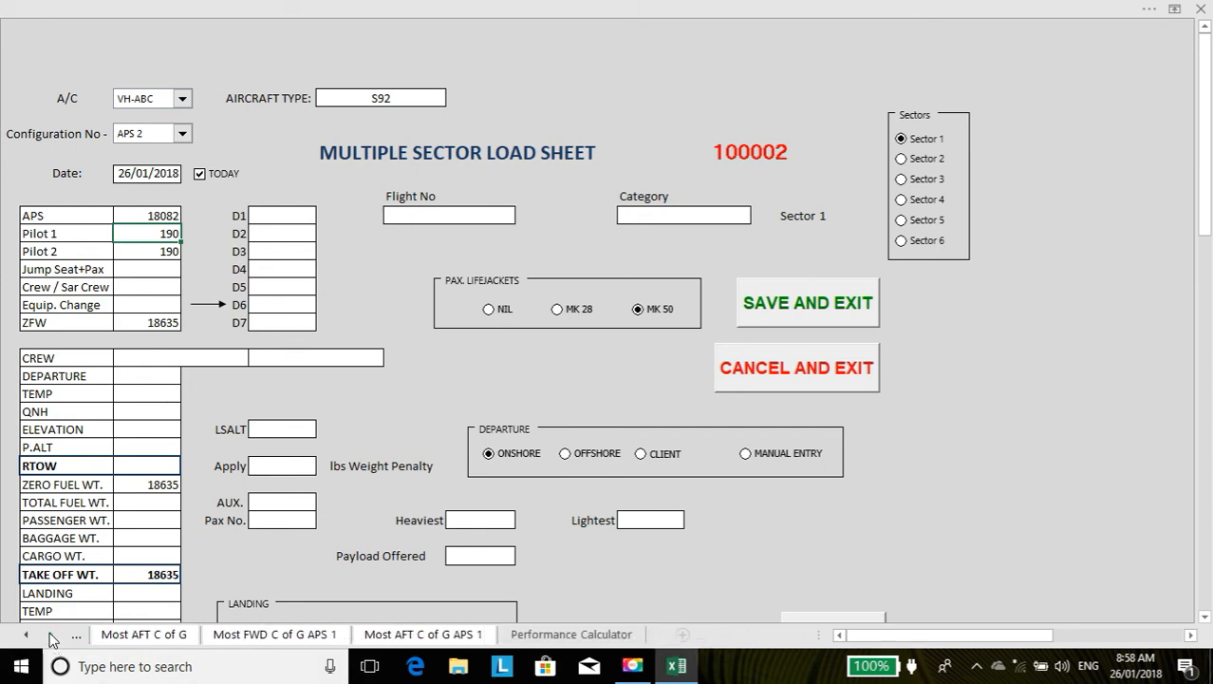
click(531, 634)
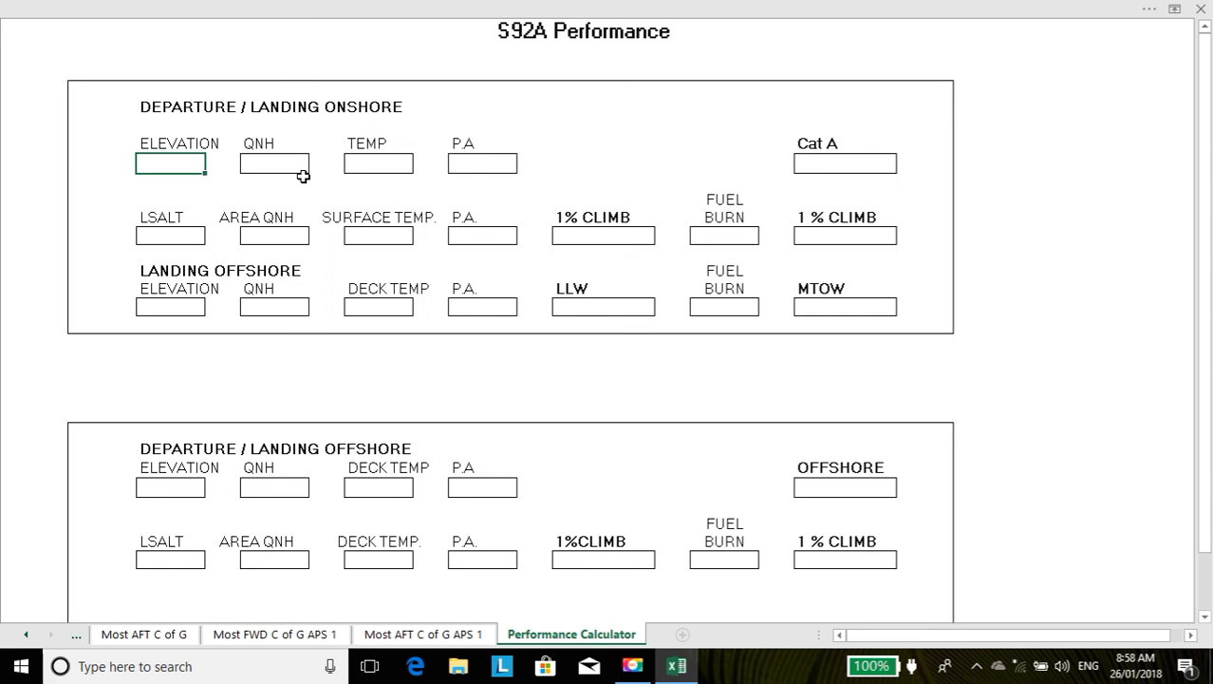
click(26, 634)
click(26, 635)
click(26, 634)
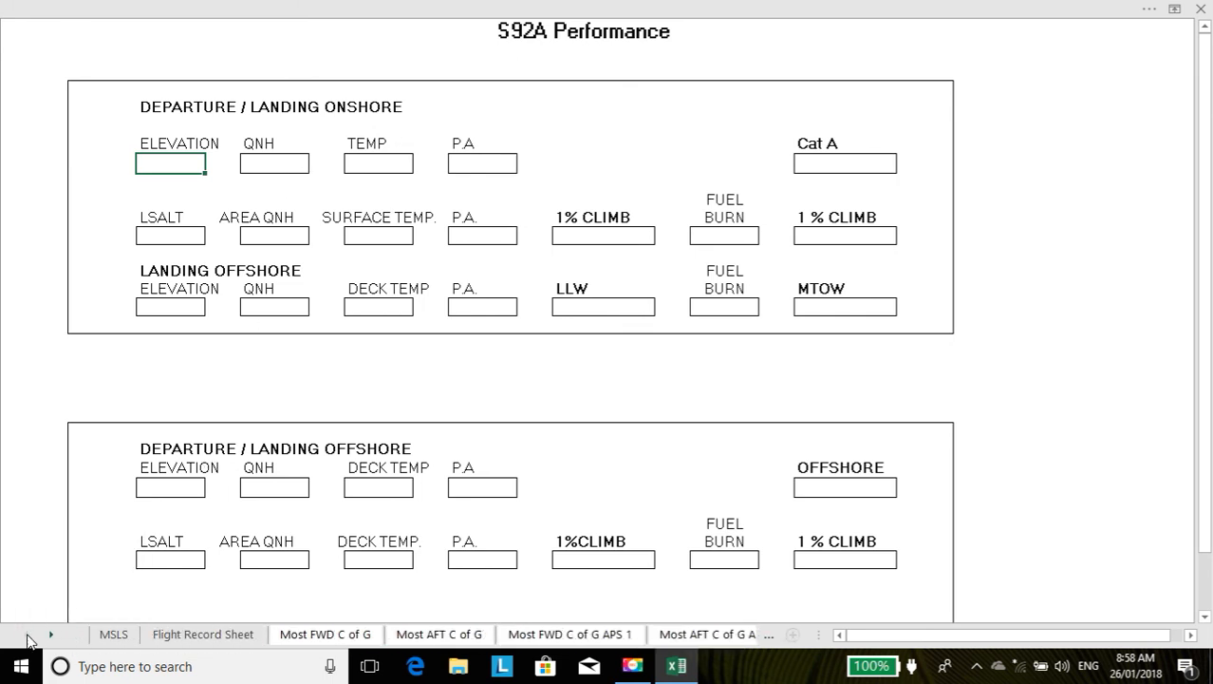
click(113, 634)
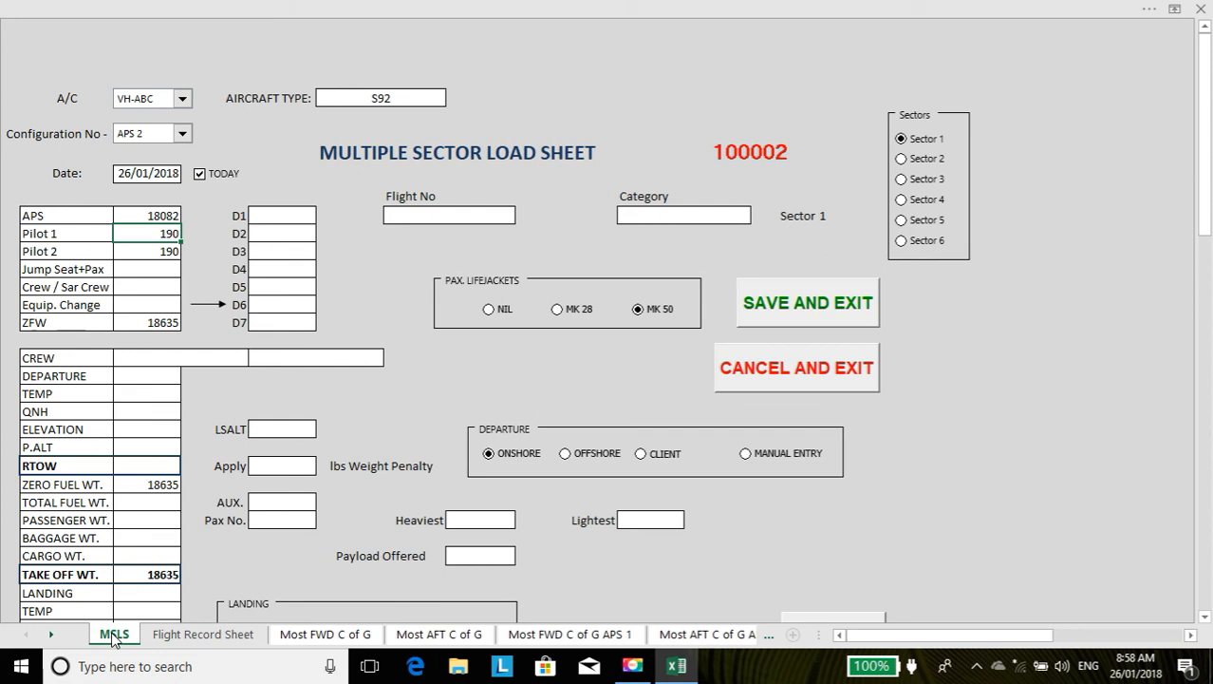